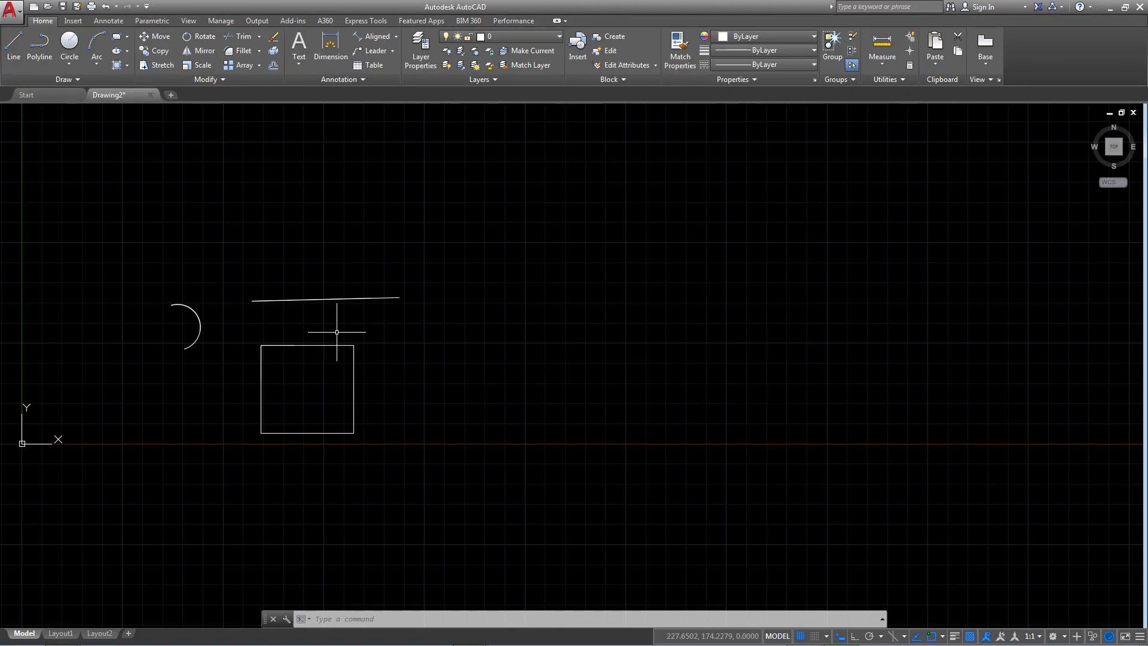
# Step: Browse the extra Modify tools and Draw Order options without changing anything, and pan the view
pyautogui.click(216, 88)
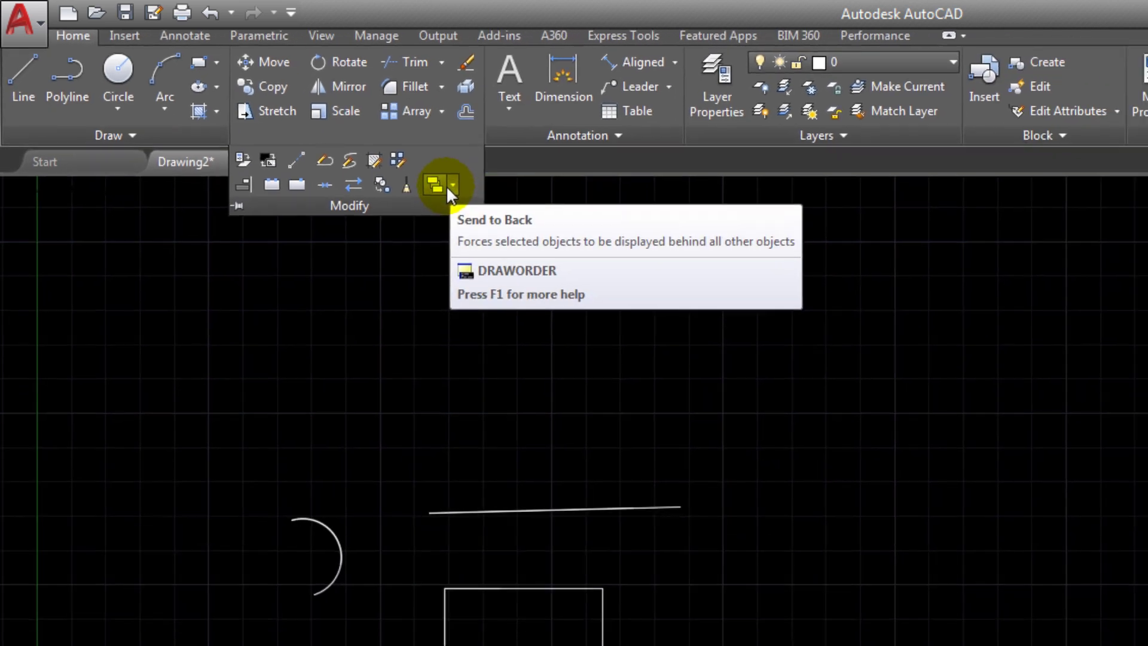
pyautogui.click(265, 108)
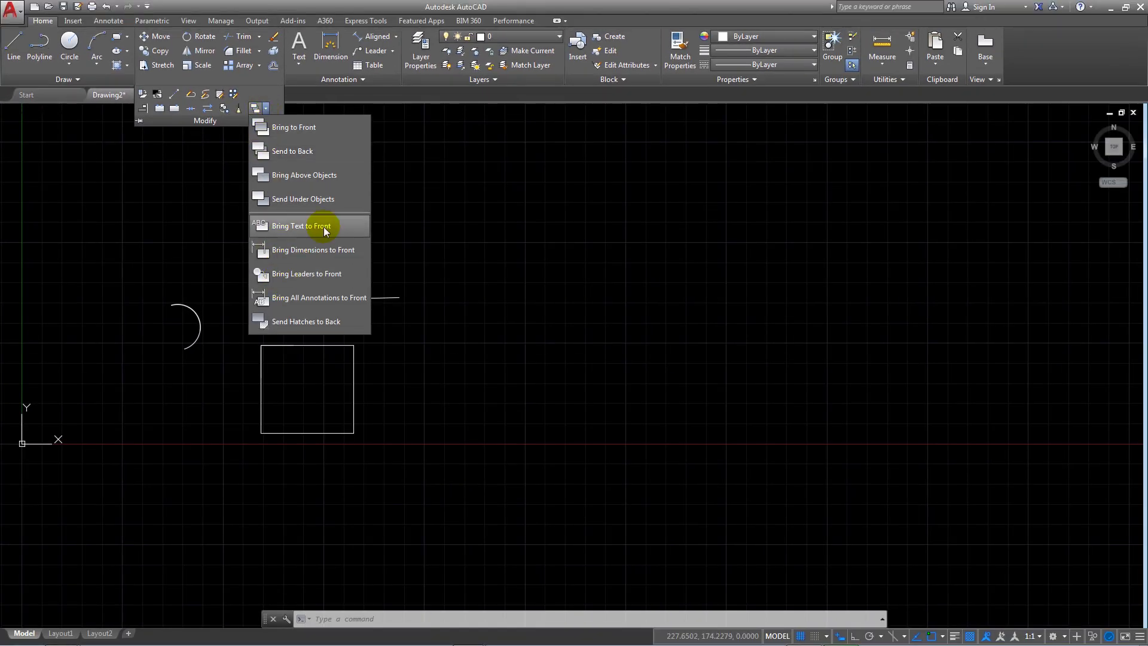
pyautogui.click(430, 148)
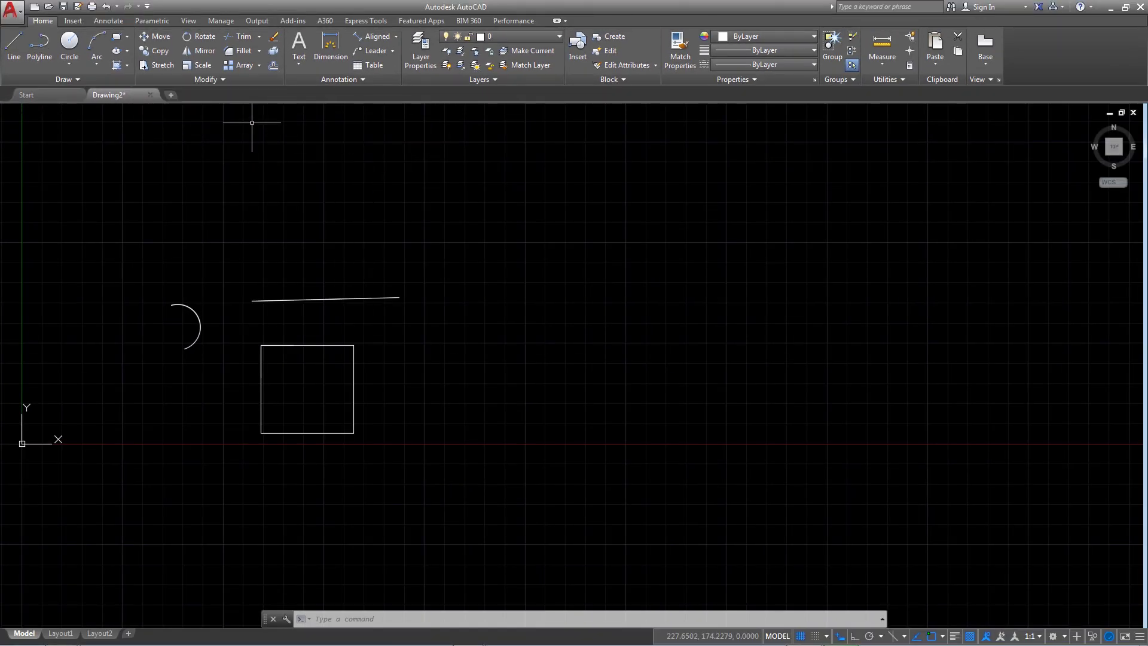
pyautogui.click(234, 84)
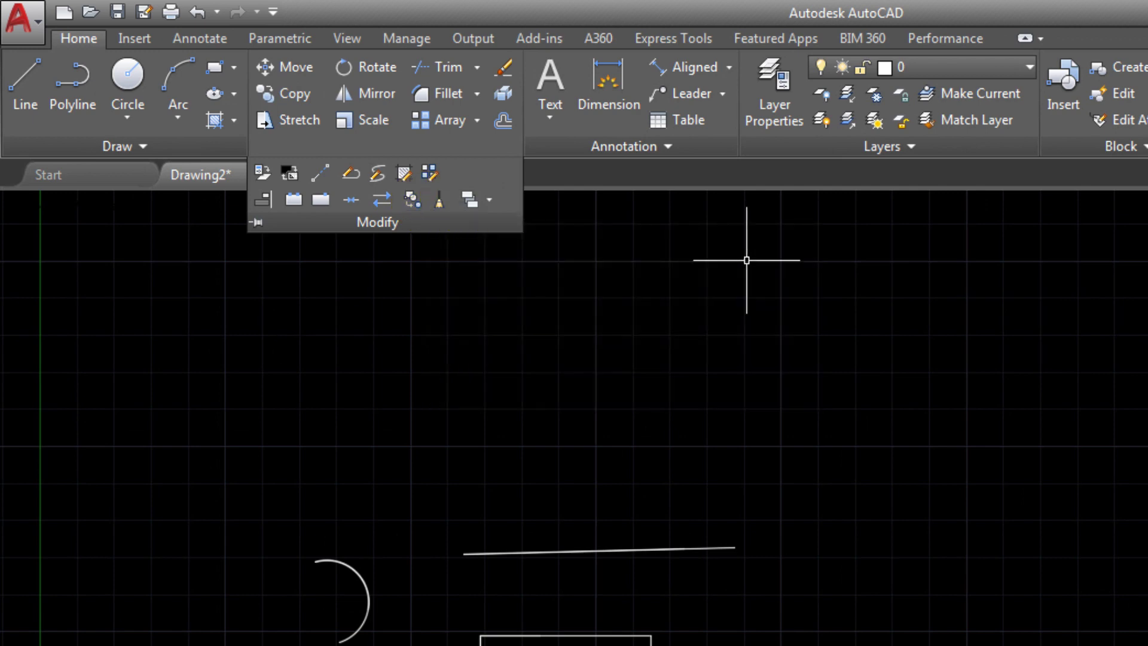
pyautogui.moveTo(657, 257); pyautogui.dragTo(416, 277, button='middle')
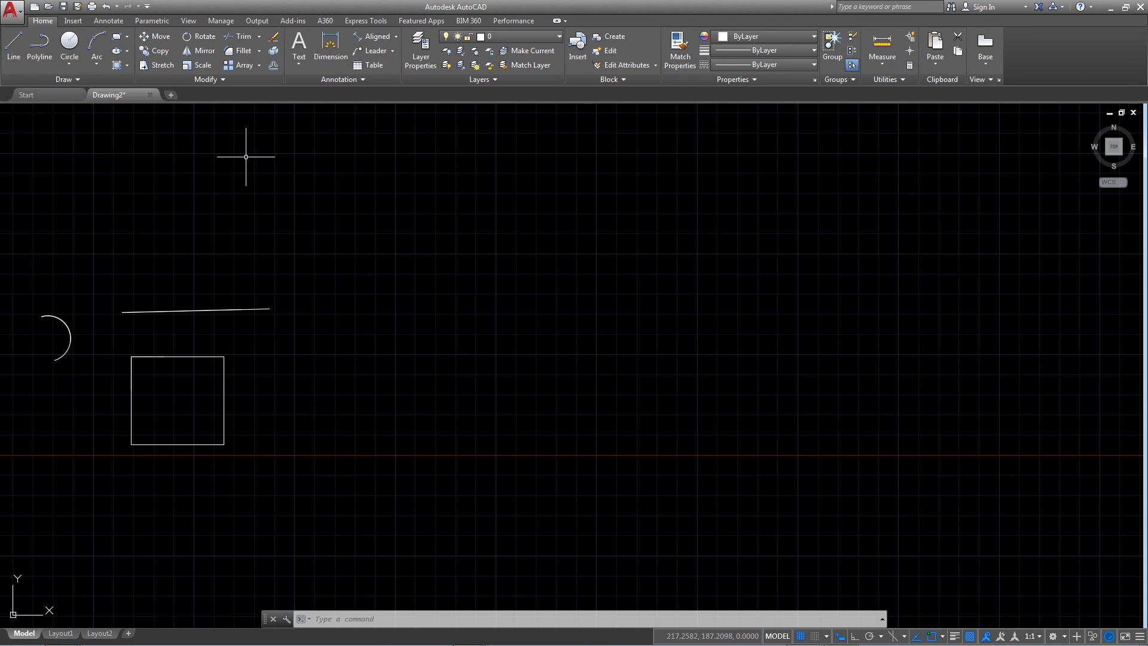
pyautogui.scroll(-1, 292, 243)
pyautogui.scroll(-1, 289, 241)
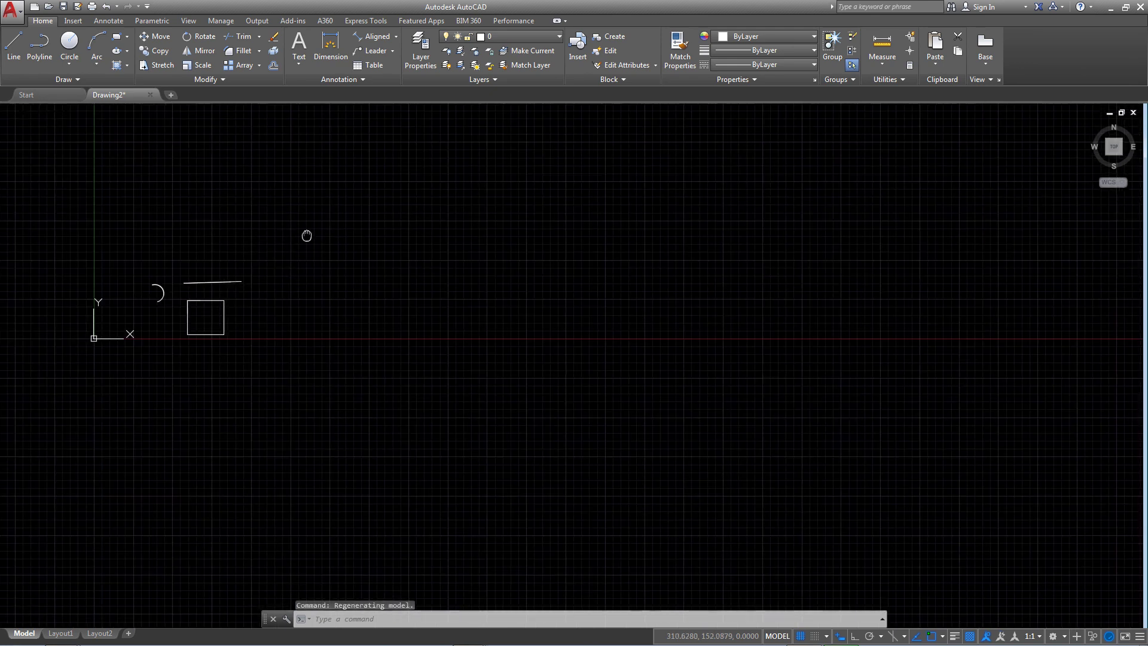
pyautogui.moveTo(305, 237); pyautogui.dragTo(269, 242, button='middle')
# Step: Open DesignCenter on the Sample en-us DesignCenter folder and preview Home - Space Planner.dwg
pyautogui.hotkey('ctrl', '2')
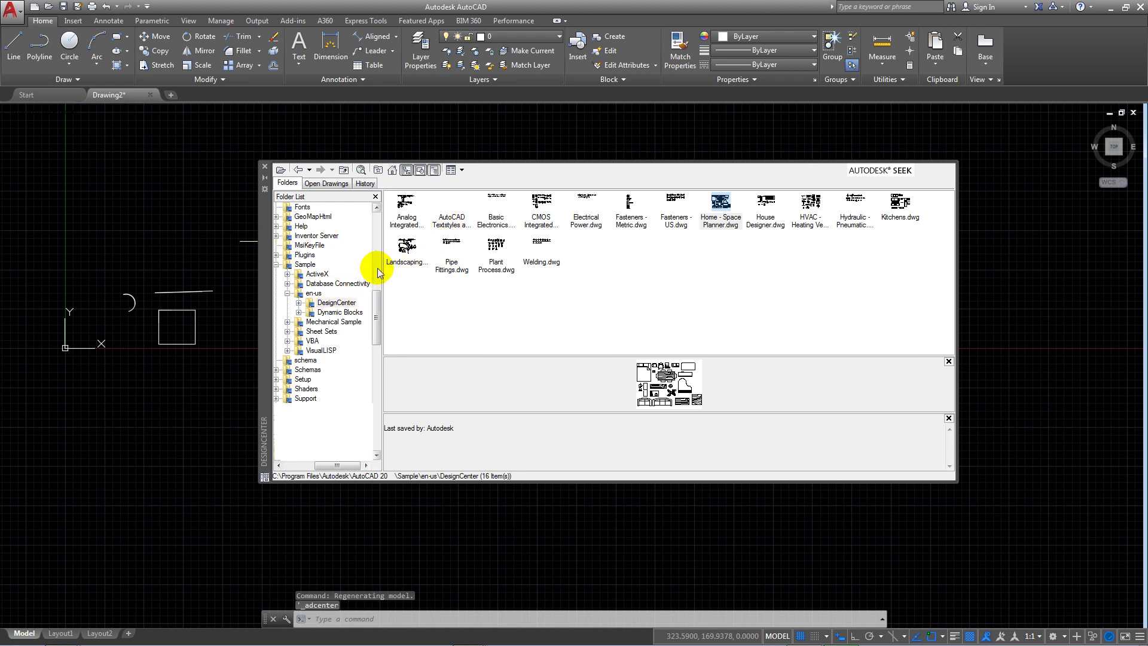
pyautogui.click(294, 170)
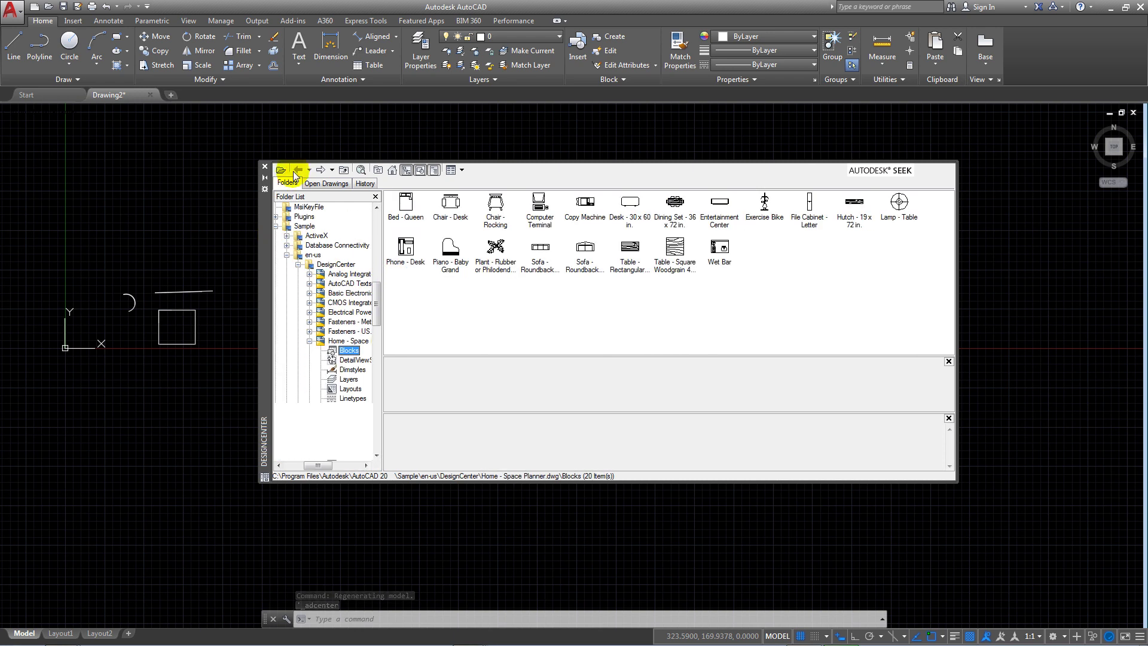
pyautogui.click(300, 257)
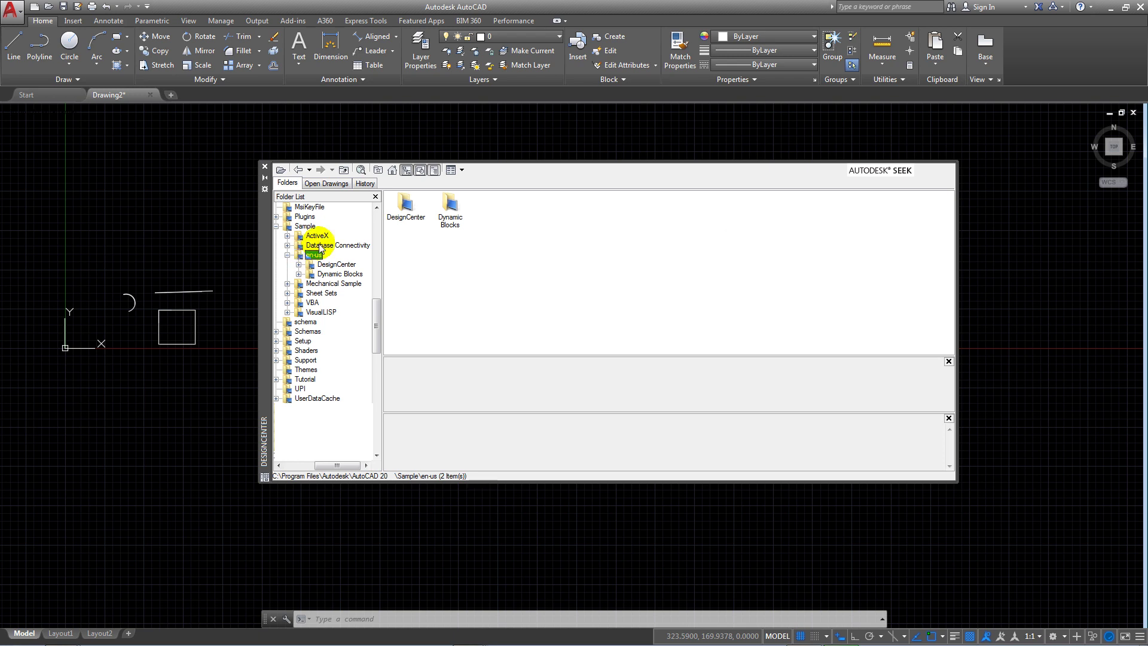
pyautogui.doubleClick(405, 217)
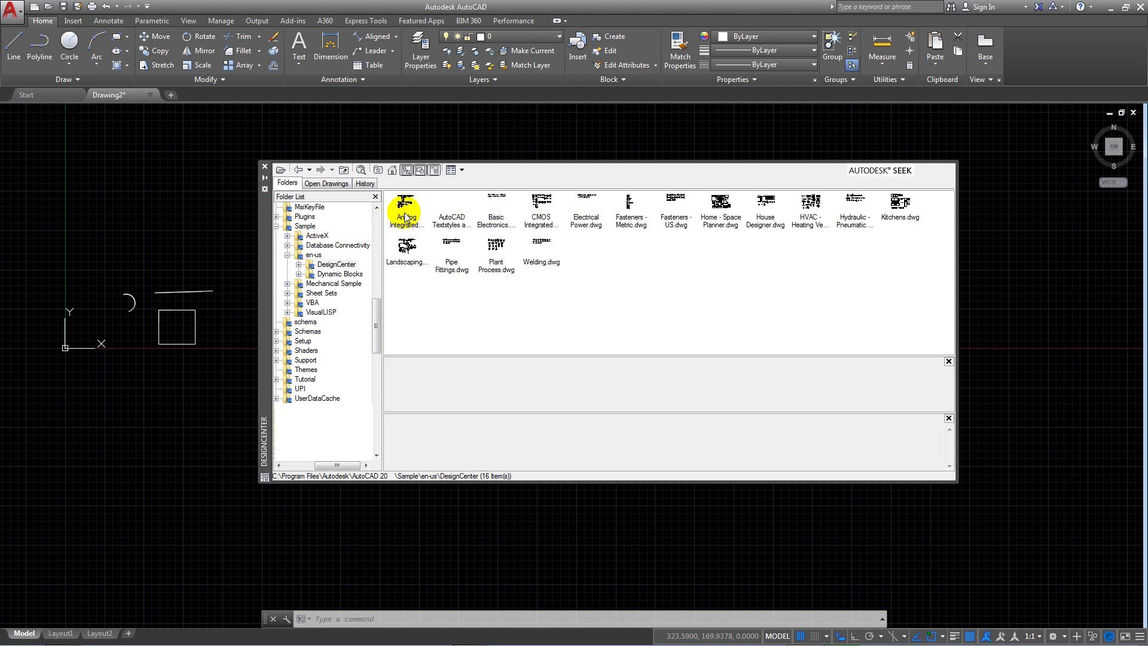
pyautogui.click(315, 256)
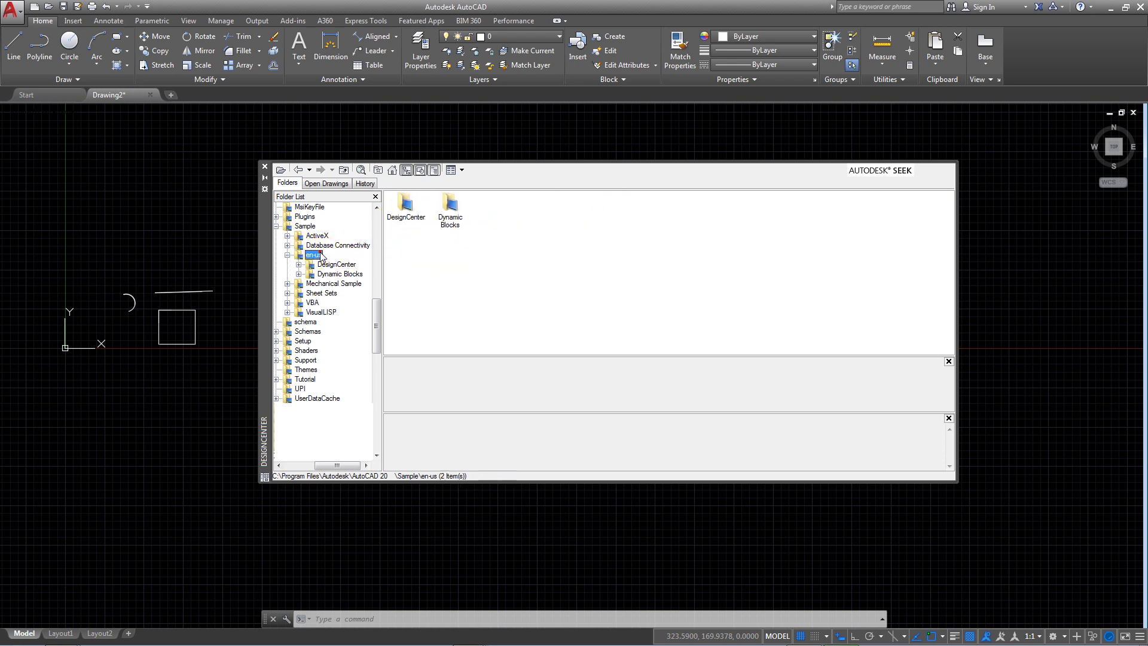
pyautogui.doubleClick(403, 220)
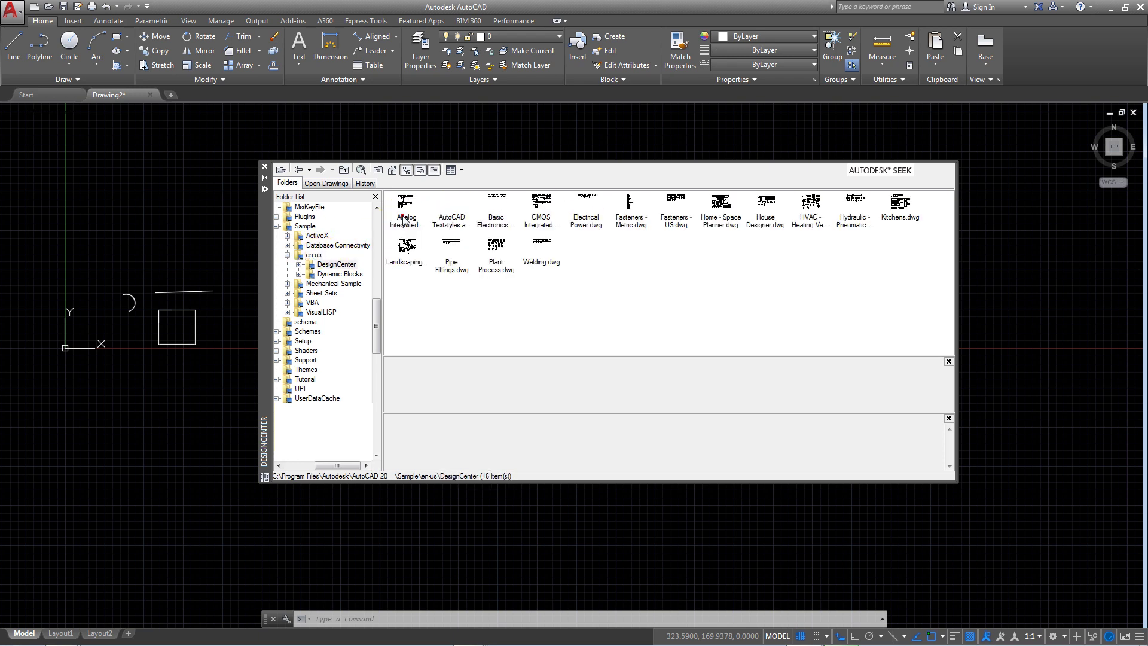
pyautogui.click(722, 214)
# Step: Insert Home - Space Planner.dwg at a picked point with X and Y scale 1, closing DesignCenter
pyautogui.moveTo(991, 275); pyautogui.dragTo(156, 224)
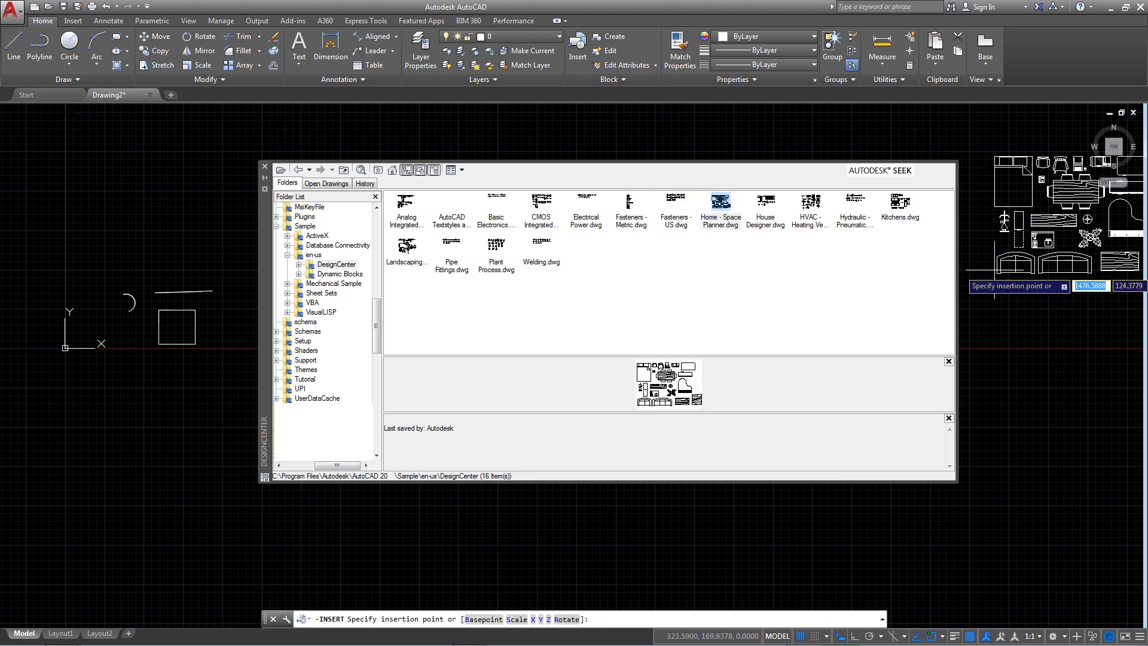
pyautogui.click(156, 224)
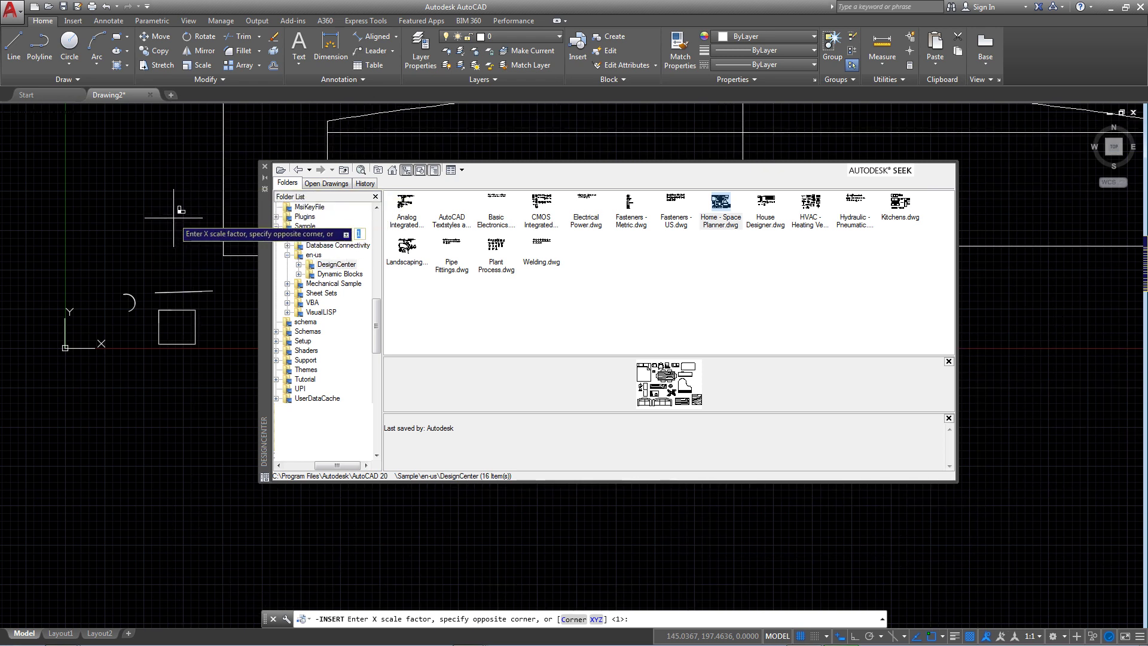
pyautogui.press('Return')
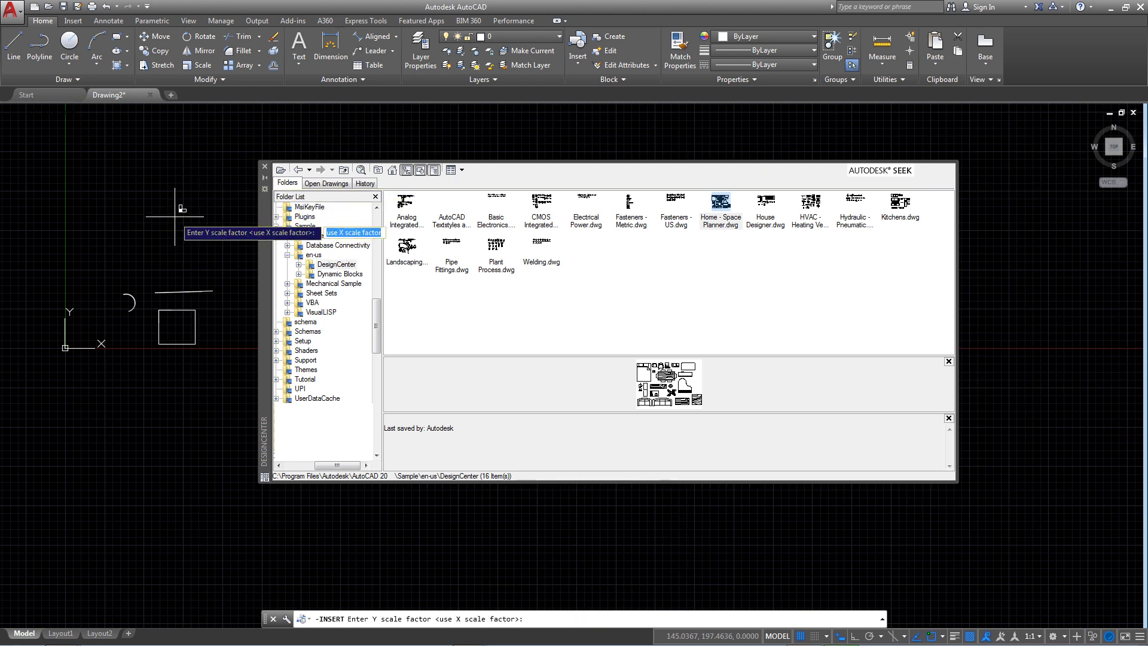
pyautogui.press('Return')
pyautogui.press('Return')
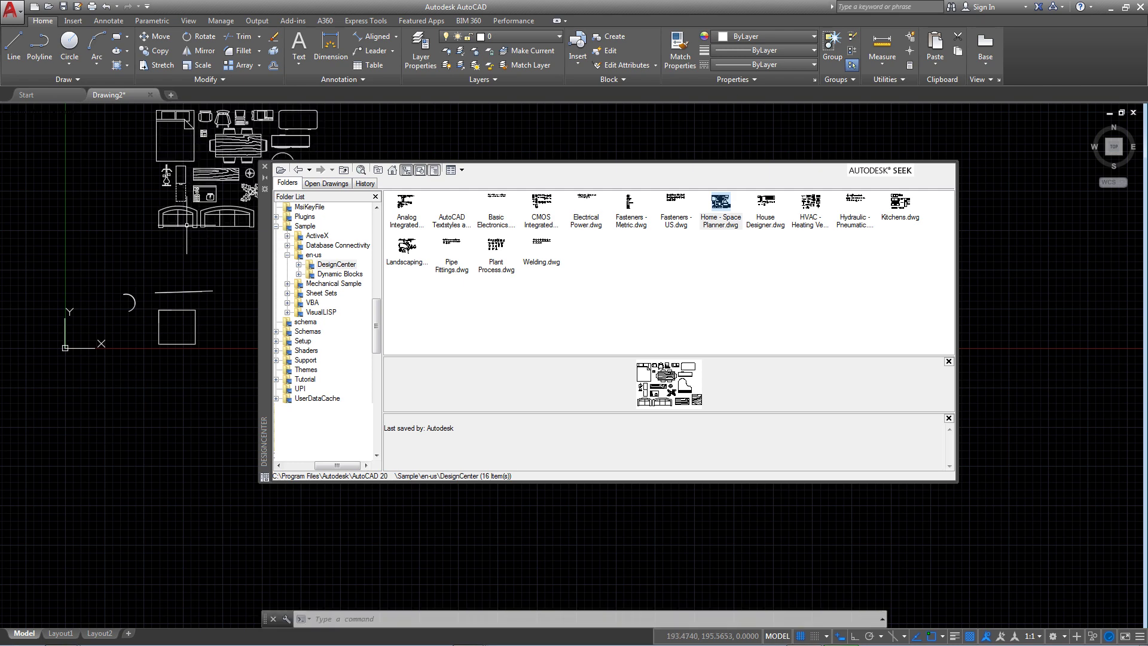
pyautogui.click(266, 167)
# Step: Zoom and pan to bring the inserted furniture set into view
pyautogui.moveTo(269, 172)
pyautogui.mouseDown(button='middle')
pyautogui.moveTo(355, 260)
pyautogui.moveTo(451, 279)
pyautogui.mouseUp(button='middle')
pyautogui.scroll(4, 355, 261)
pyautogui.scroll(-1, 451, 279)
pyautogui.moveTo(251, 340); pyautogui.dragTo(316, 352, button='middle')
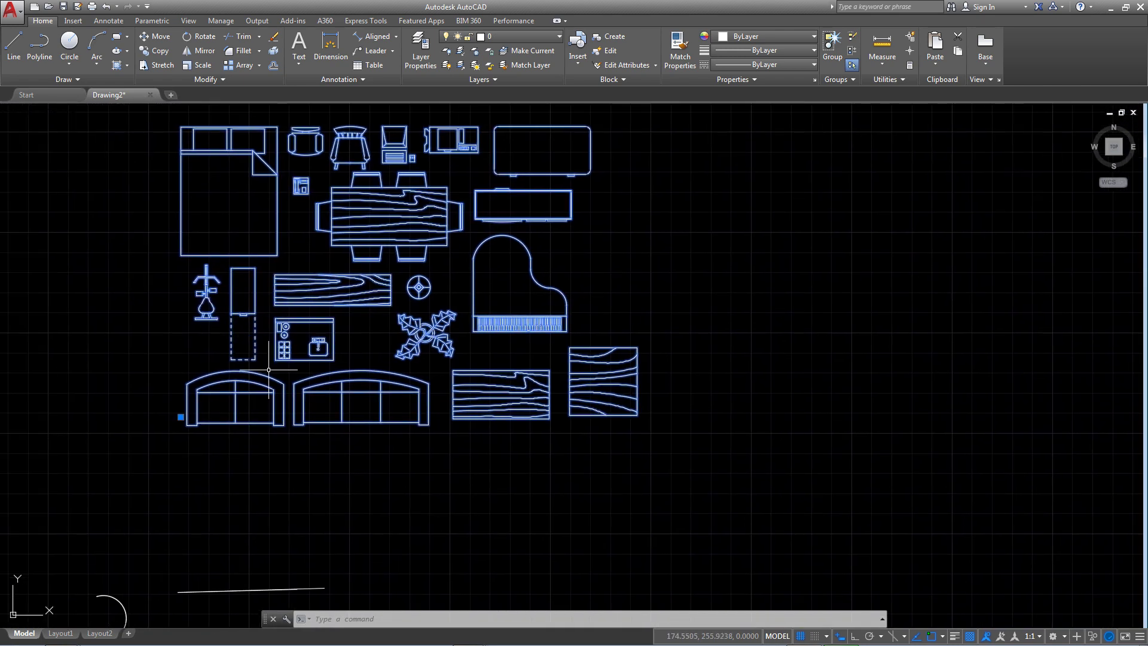
pyautogui.scroll(2, 316, 352)
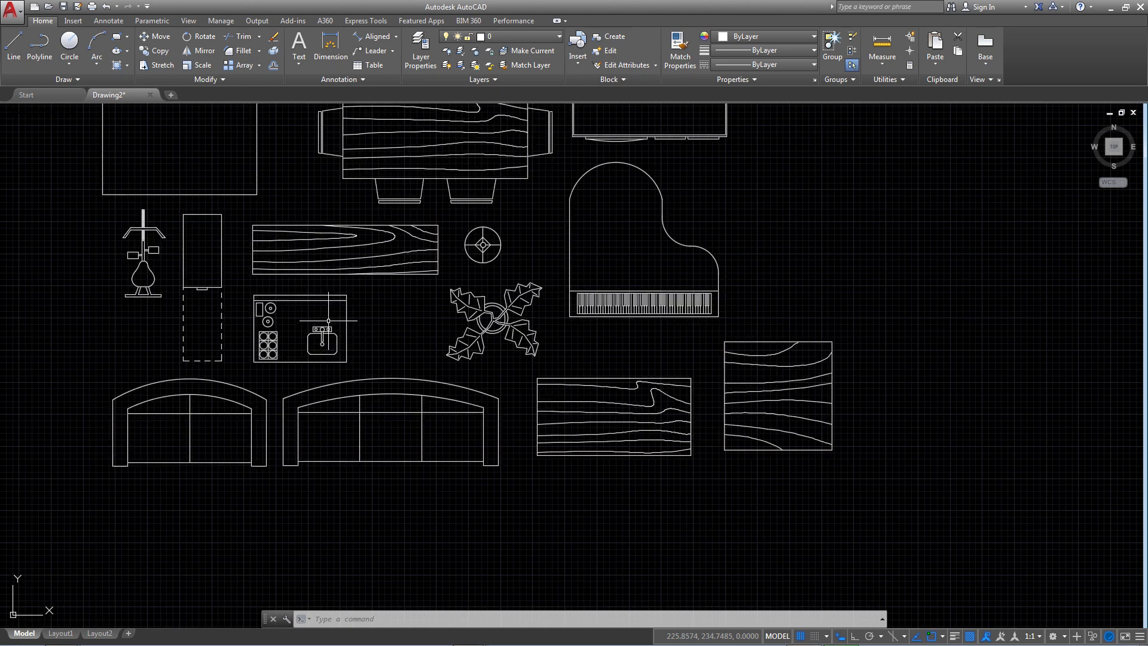
pyautogui.scroll(-3, 328, 321)
pyautogui.scroll(1, 380, 332)
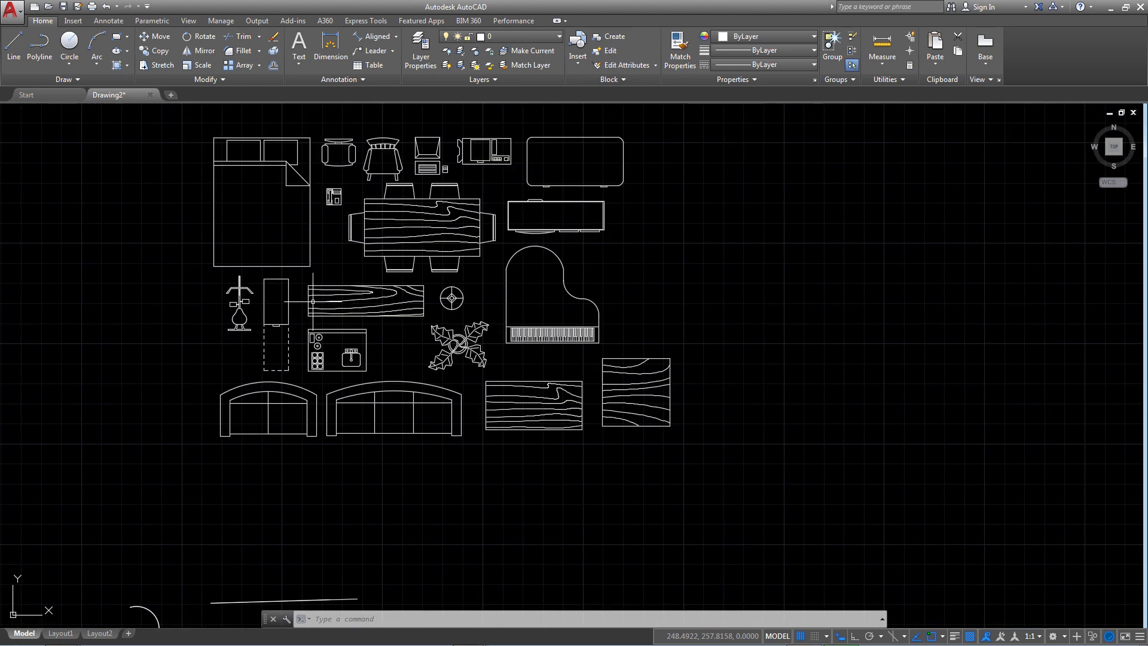
pyautogui.scroll(1, 312, 302)
pyautogui.scroll(1, 308, 376)
pyautogui.moveTo(303, 310)
pyautogui.mouseDown(button='middle')
pyautogui.moveTo(328, 434)
pyautogui.moveTo(397, 293)
pyautogui.moveTo(321, 305)
pyautogui.mouseUp(button='middle')
# Step: Start Copy Nested Objects and pick the door's outline and dashed swing lines
pyautogui.click(206, 78)
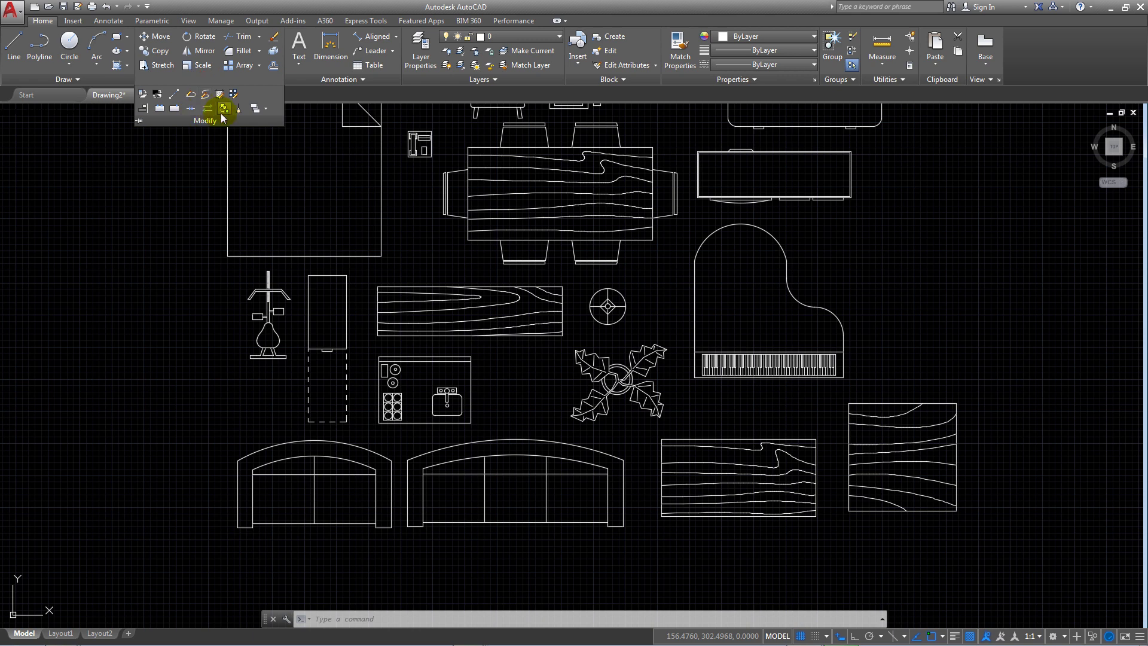
pyautogui.click(220, 113)
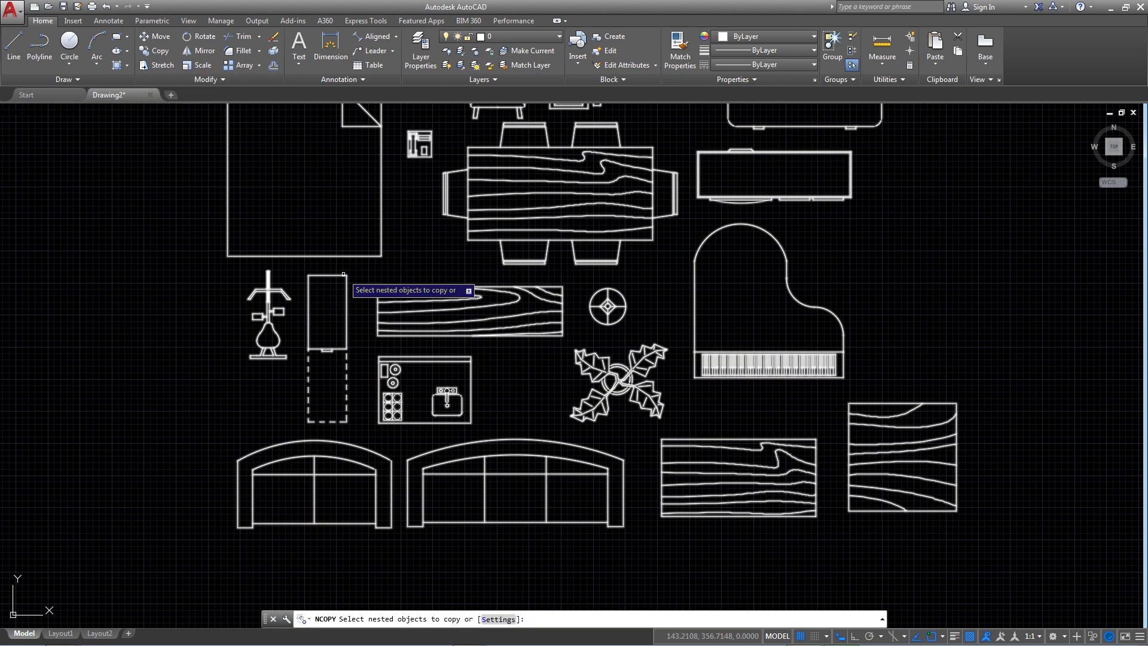
pyautogui.click(344, 274)
pyautogui.click(346, 287)
pyautogui.click(308, 296)
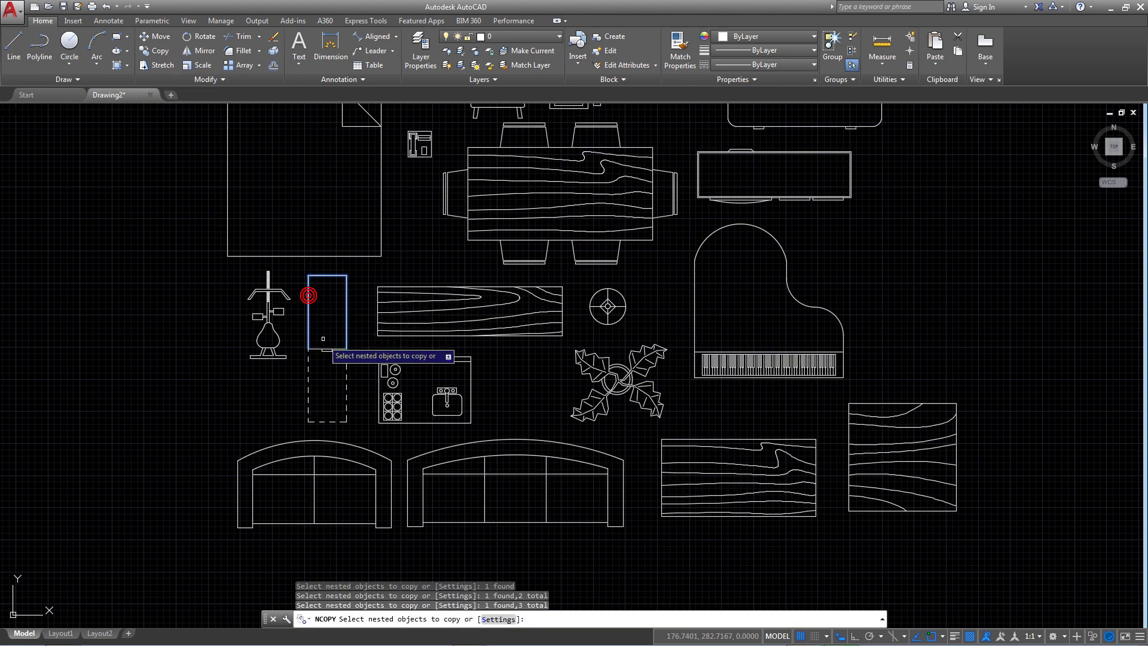
pyautogui.click(324, 339)
pyautogui.click(327, 350)
pyautogui.click(309, 383)
pyautogui.click(347, 389)
pyautogui.click(309, 421)
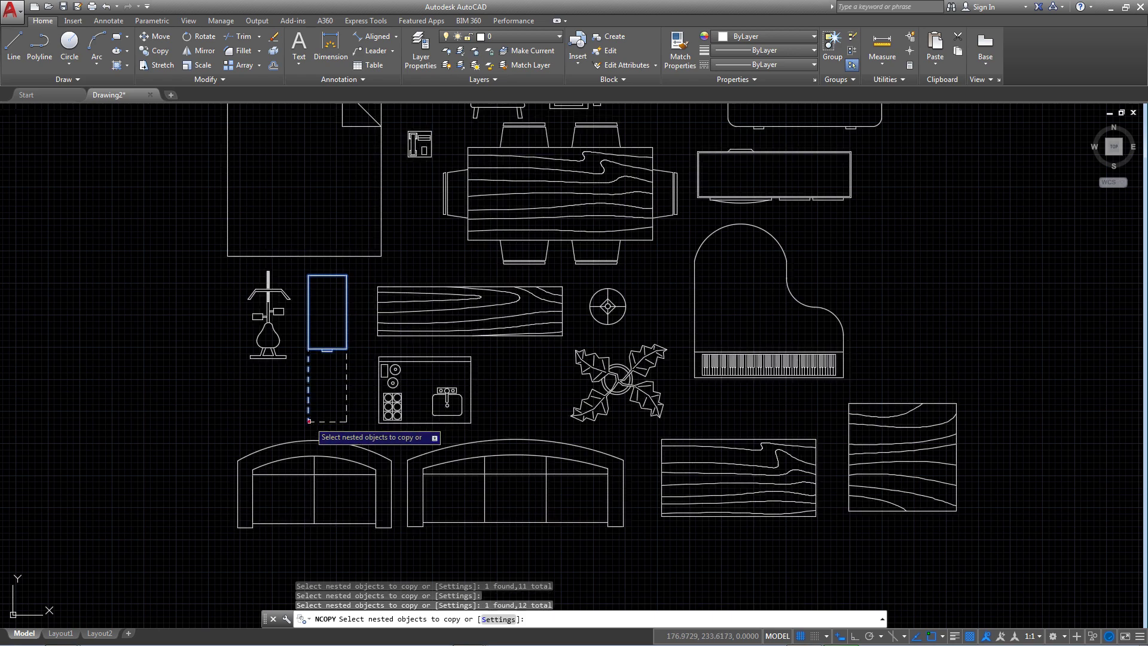
pyautogui.click(326, 421)
pyautogui.click(332, 422)
# Step: Pick the remaining door edges and place the 23 copied objects right of the furniture
pyautogui.click(344, 420)
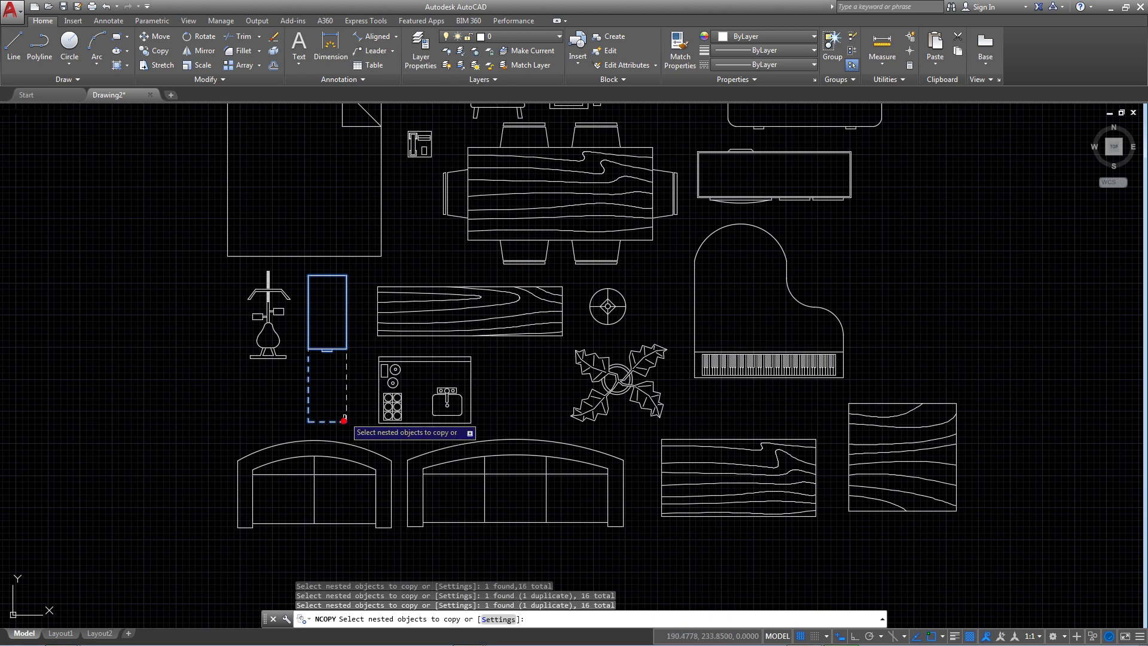
pyautogui.click(346, 404)
pyautogui.click(346, 384)
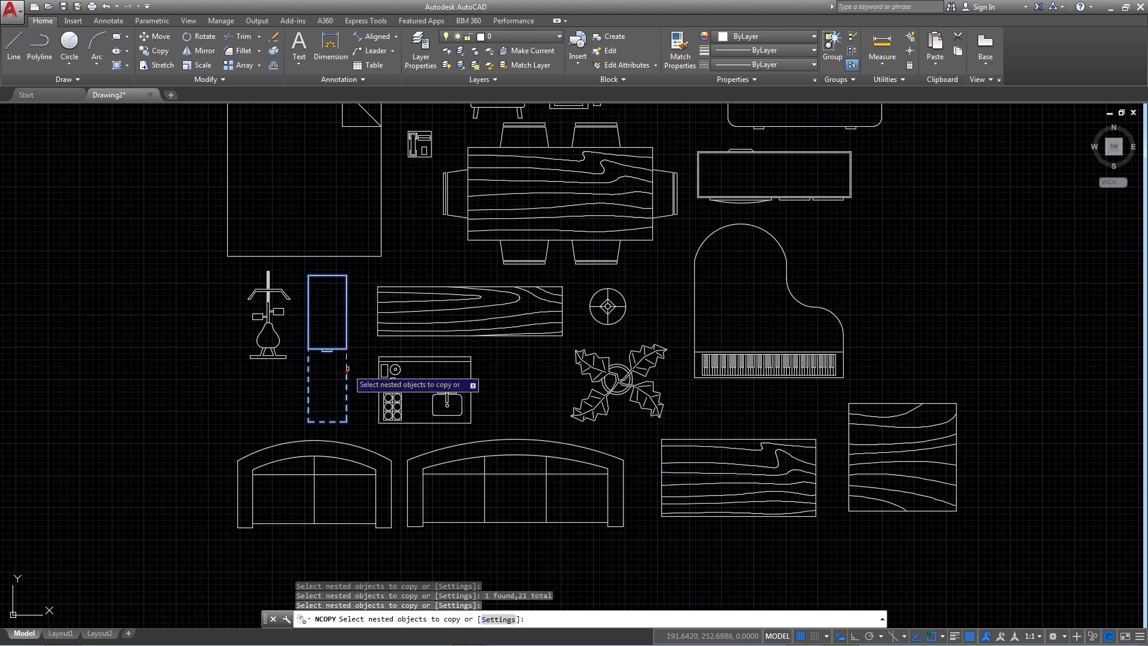
pyautogui.click(346, 375)
pyautogui.scroll(-2, 346, 357)
pyautogui.click(345, 357)
pyautogui.moveTo(345, 358); pyautogui.dragTo(319, 342, button='middle')
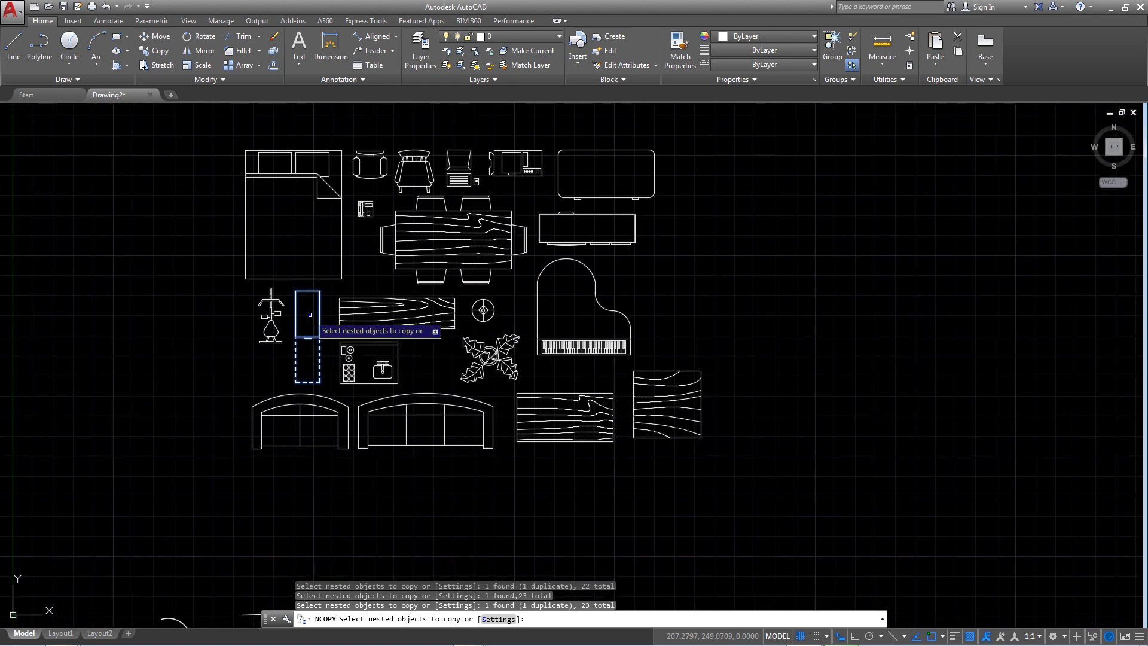
pyautogui.rightClick(296, 313)
pyautogui.click(311, 320)
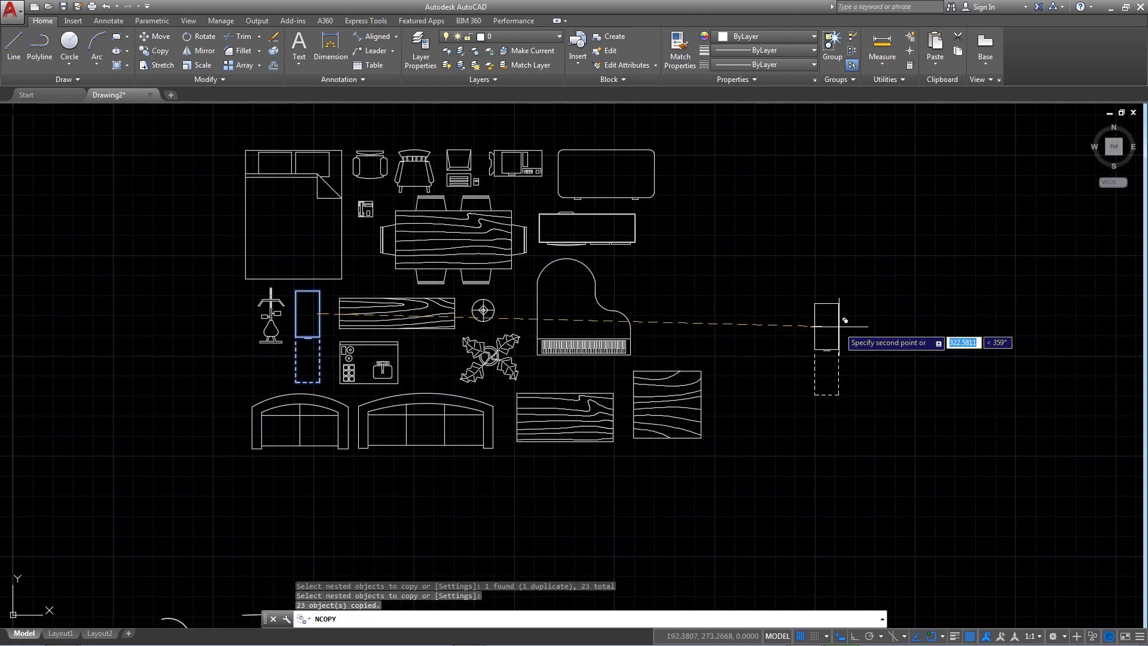
pyautogui.moveTo(873, 334); pyautogui.dragTo(742, 310, button='middle')
pyautogui.click(750, 309)
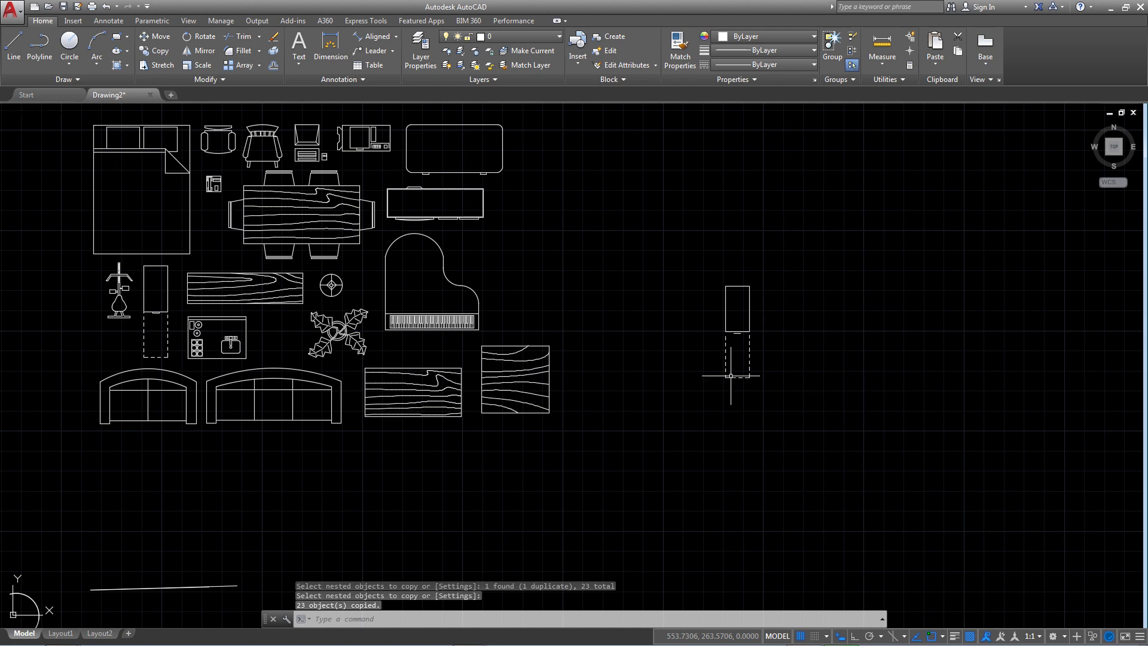
pyautogui.moveTo(731, 375); pyautogui.dragTo(786, 403, button='middle')
pyautogui.scroll(2, 312, 340)
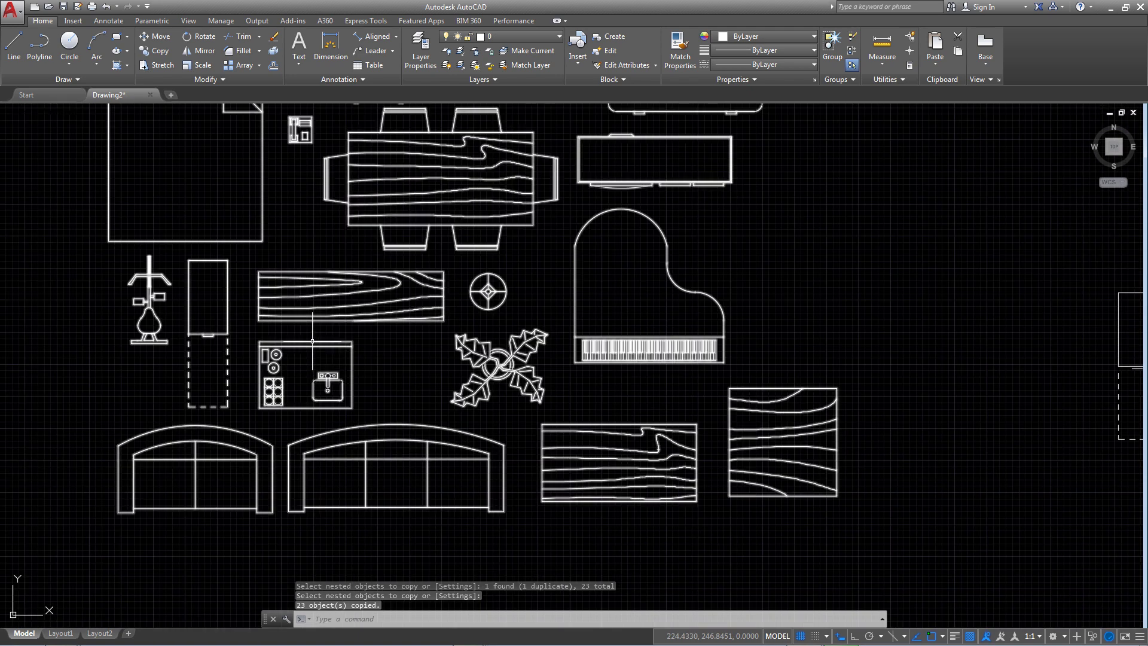
pyautogui.scroll(-2, 363, 287)
pyautogui.click(333, 209)
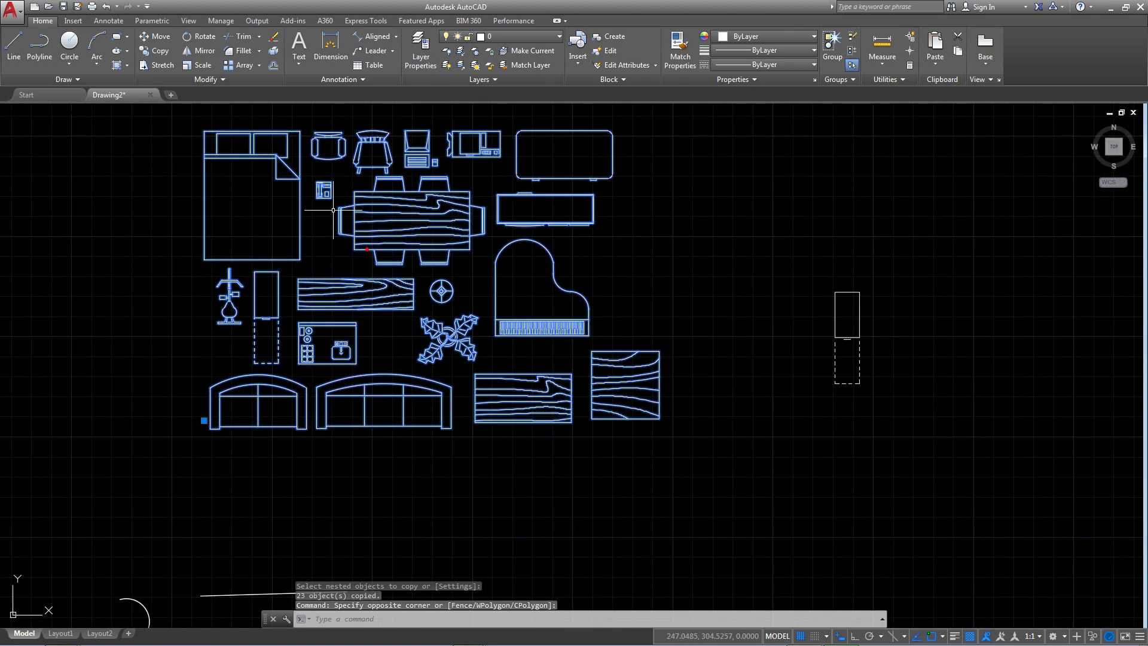
pyautogui.click(273, 53)
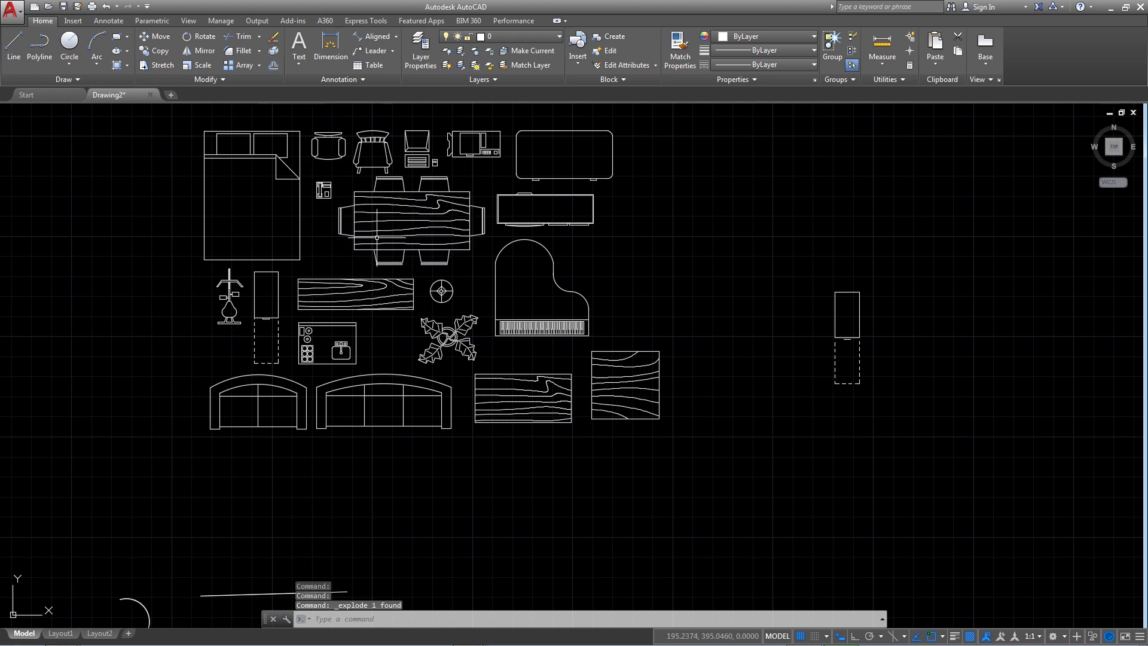
pyautogui.press('Escape')
pyautogui.click(341, 350)
pyautogui.scroll(4, 341, 351)
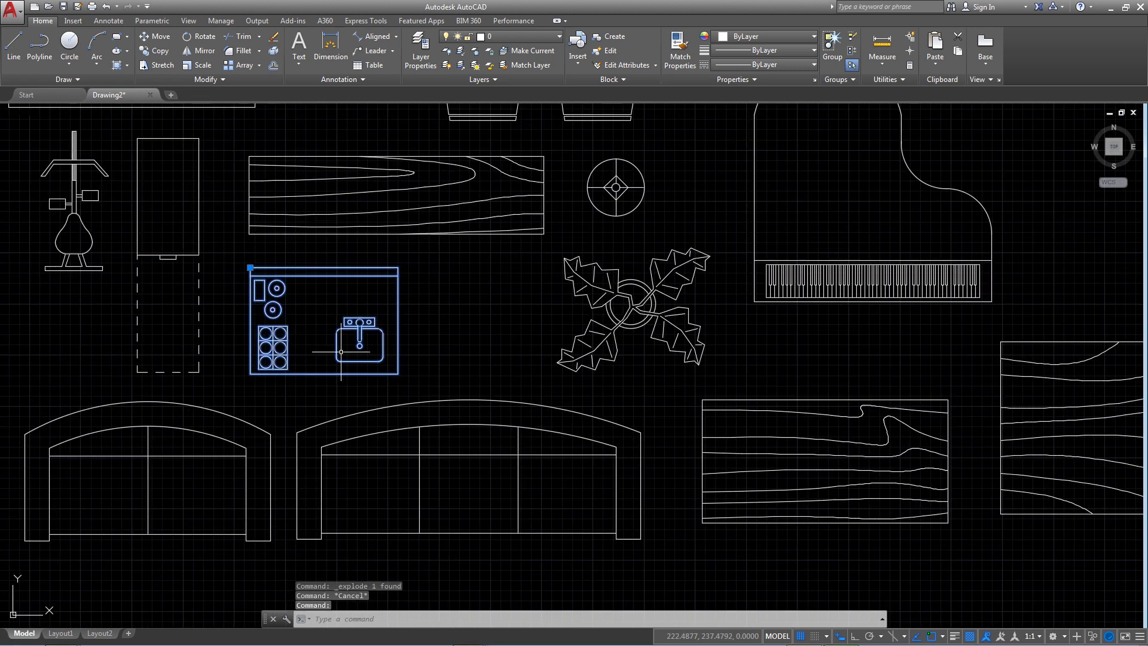
pyautogui.scroll(2, 374, 330)
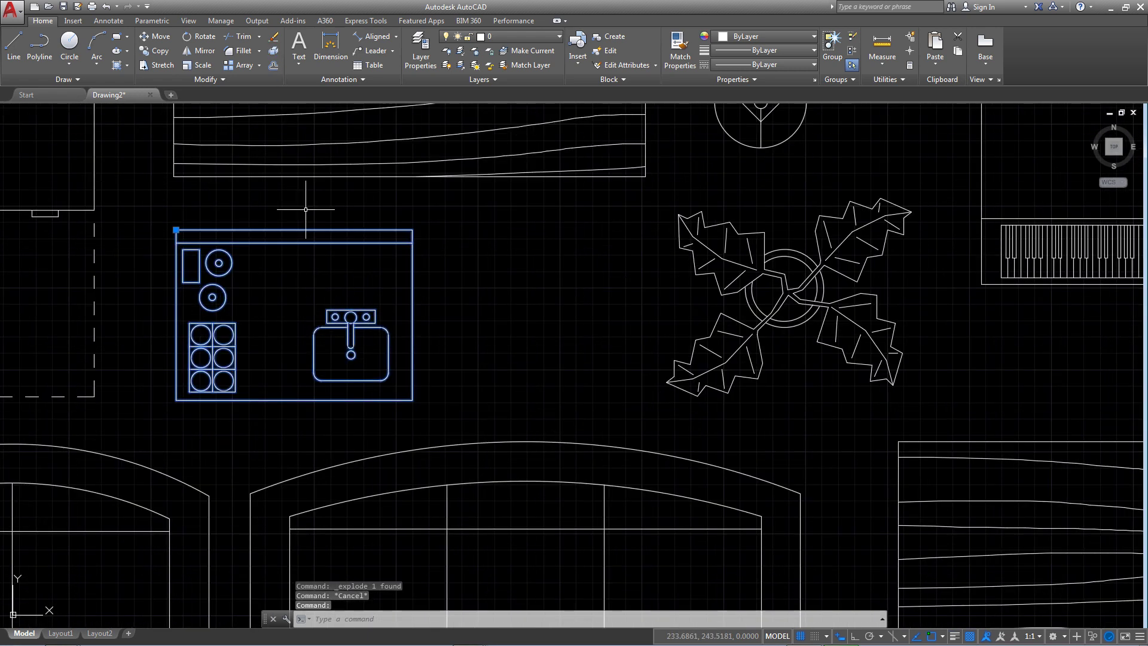
pyautogui.click(270, 67)
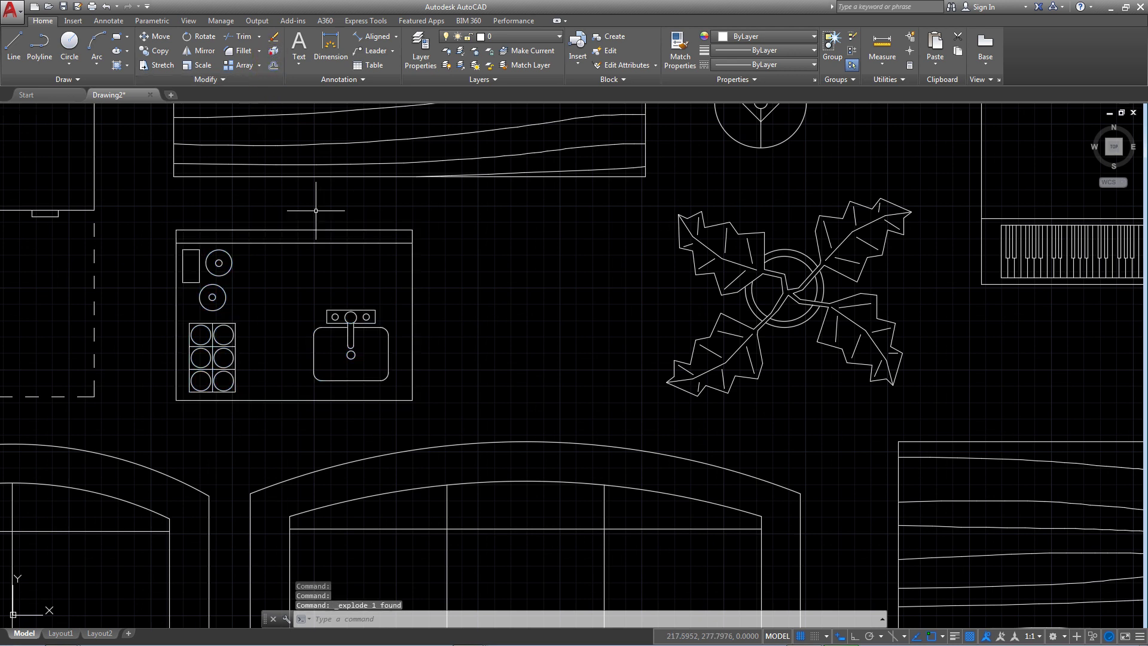
pyautogui.click(333, 317)
pyautogui.click(313, 335)
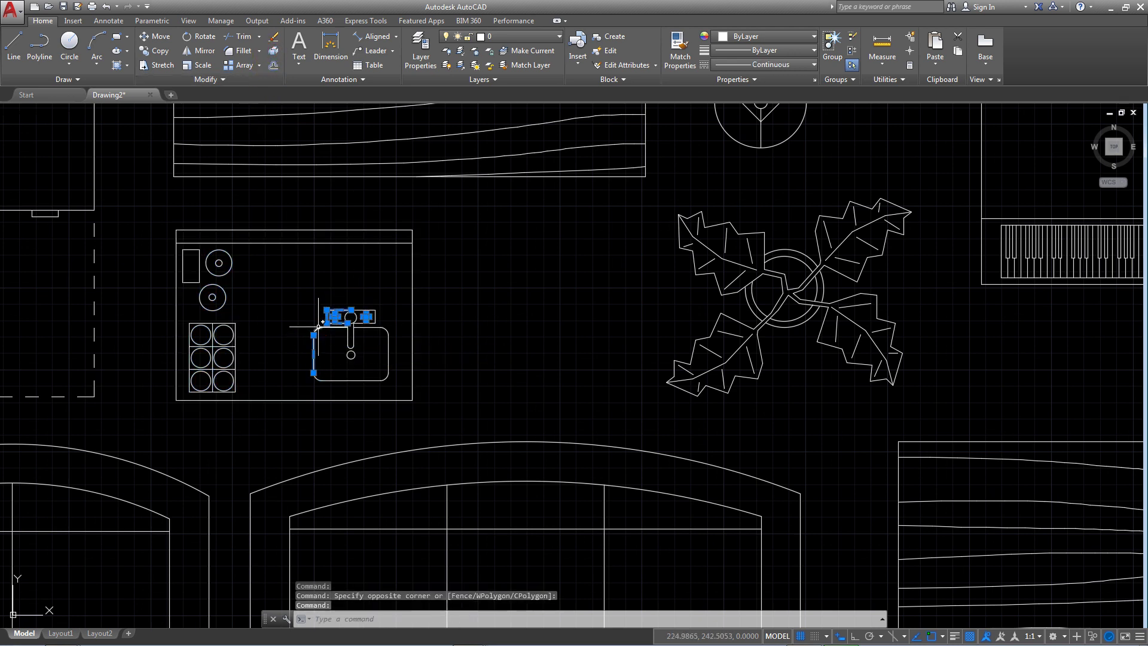
pyautogui.click(318, 329)
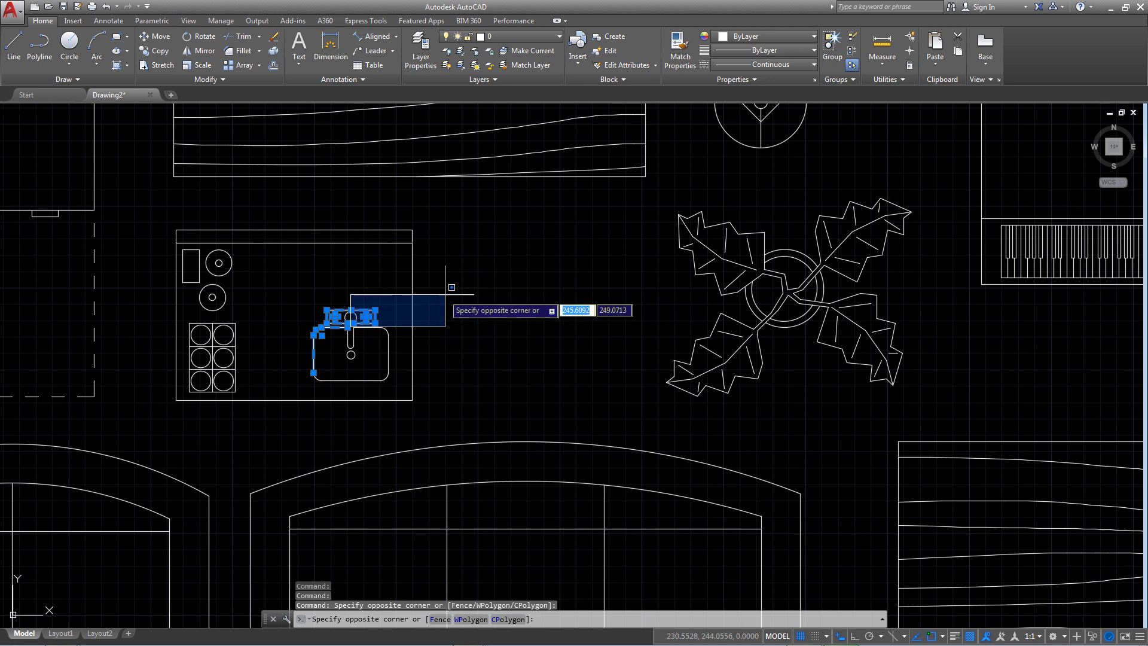
pyautogui.press('Escape')
pyautogui.hotkey('ctrl', 'z')
pyautogui.hotkey('ctrl', 'z')
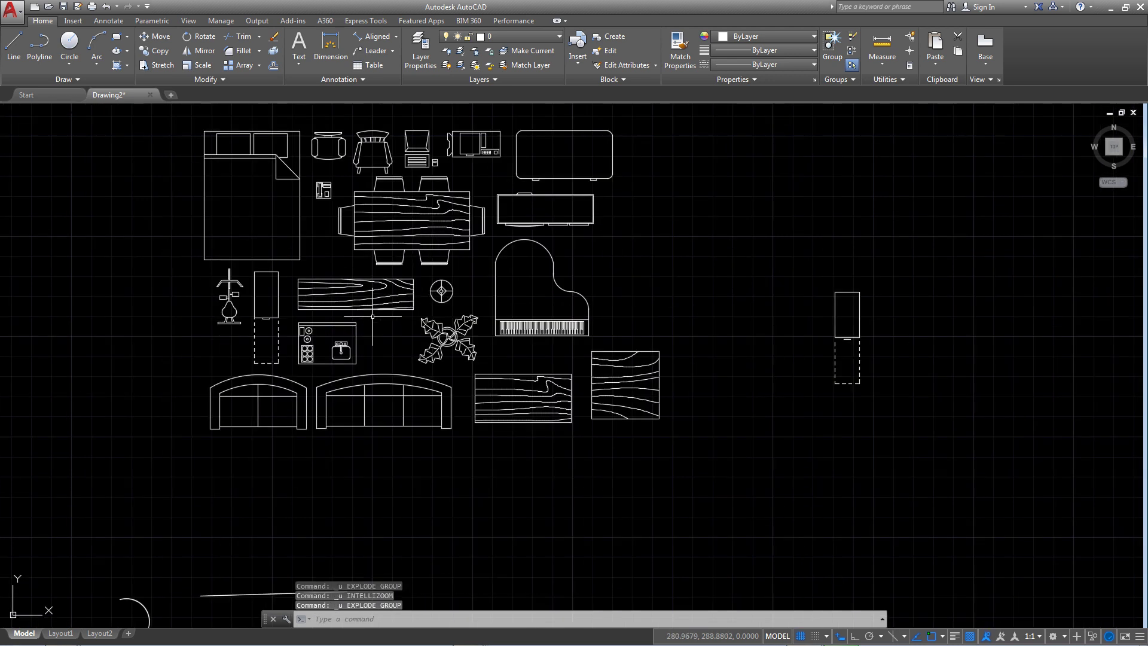
pyautogui.click(274, 52)
pyautogui.press('Escape')
pyautogui.click(333, 323)
pyautogui.write('m')
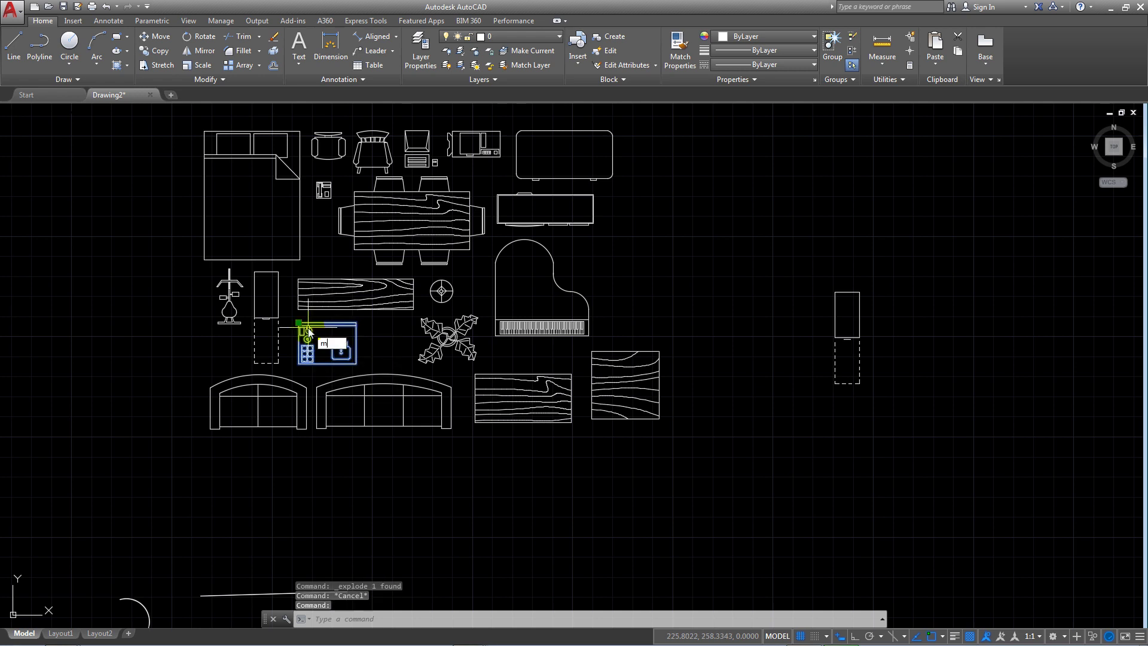
pyautogui.press('Return')
pyautogui.click(308, 329)
# Step: Cancel the kitchen block move, zoom onto the kitchen counter block and select it
pyautogui.scroll(-3, 657, 233)
pyautogui.moveTo(678, 230); pyautogui.dragTo(334, 309, button='middle')
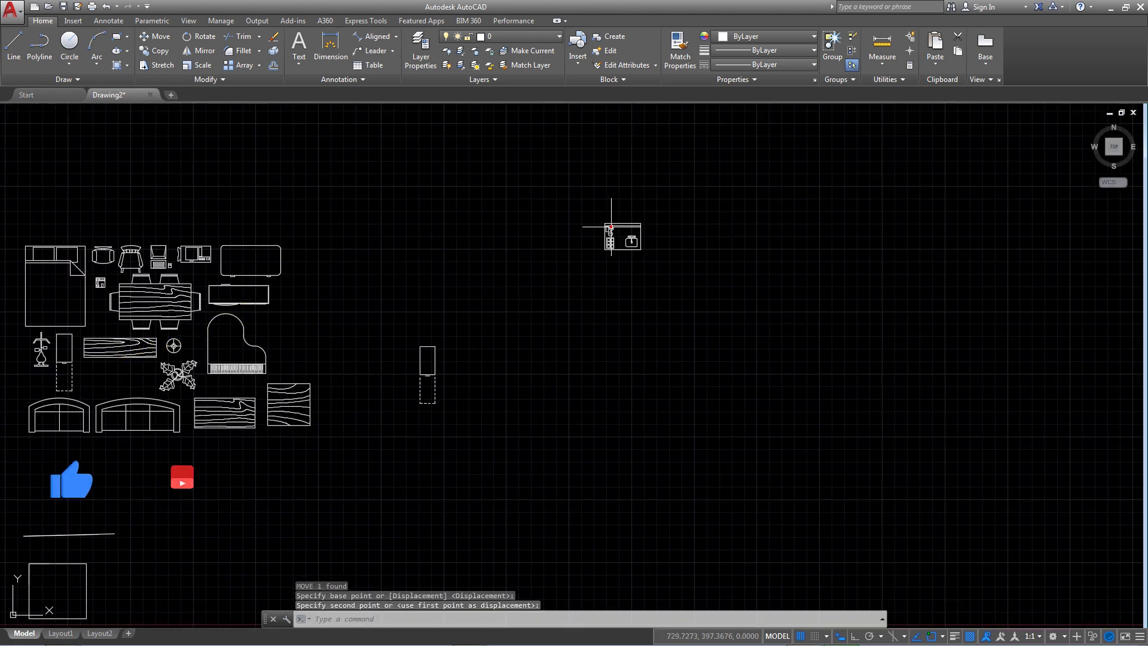
pyautogui.press('Escape')
pyautogui.scroll(2, 616, 235)
pyautogui.scroll(5, 628, 238)
pyautogui.scroll(2, 635, 239)
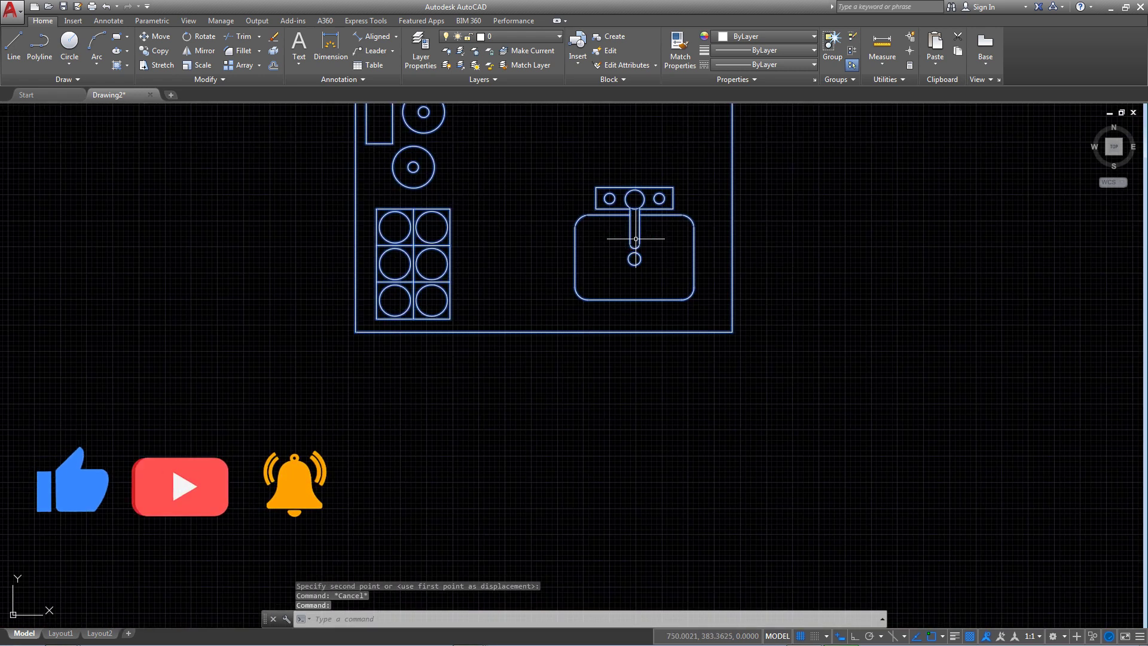
pyautogui.press('Escape')
pyautogui.moveTo(635, 239); pyautogui.dragTo(544, 323, button='middle')
pyautogui.scroll(-4, 564, 305)
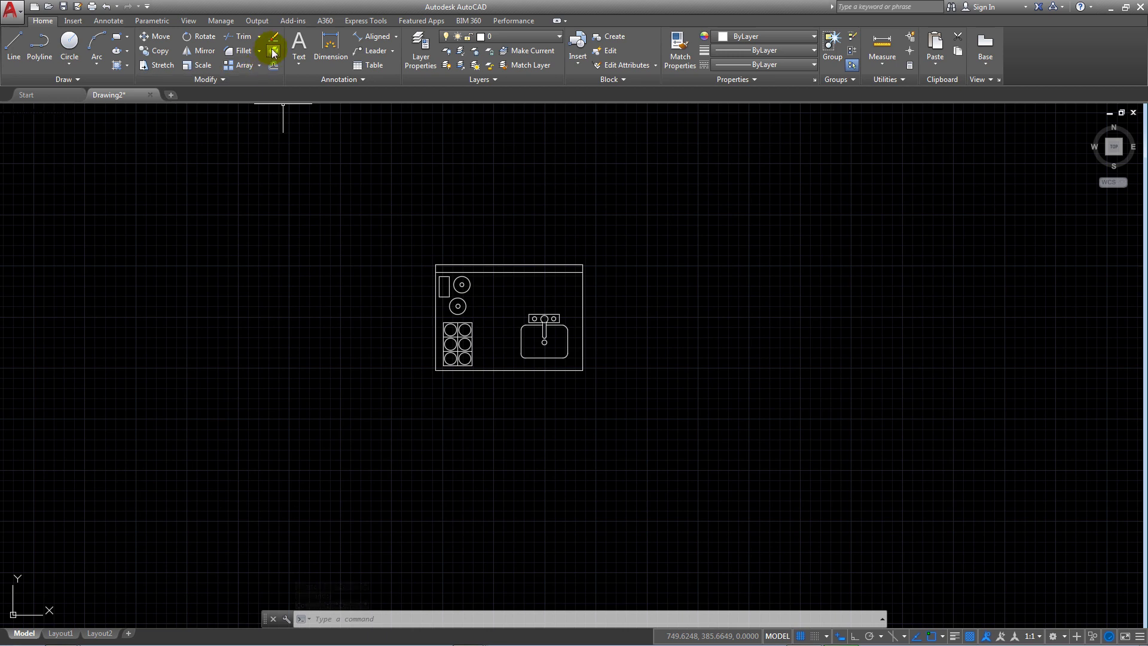
pyautogui.click(548, 315)
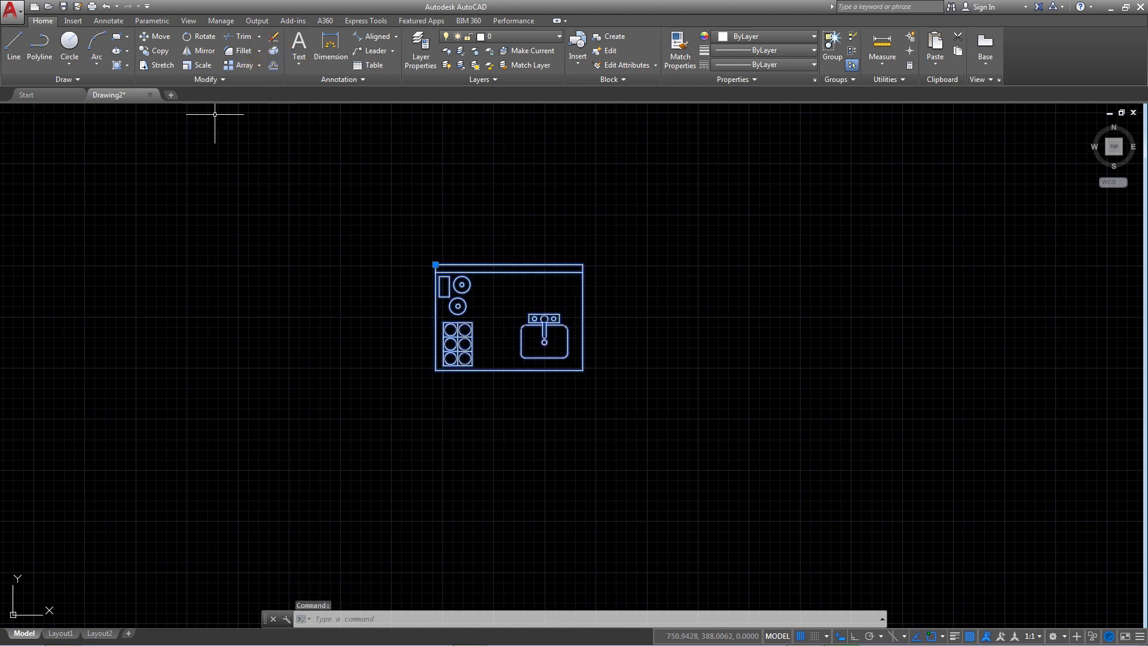
pyautogui.press('Escape')
pyautogui.press('Escape')
pyautogui.click(205, 79)
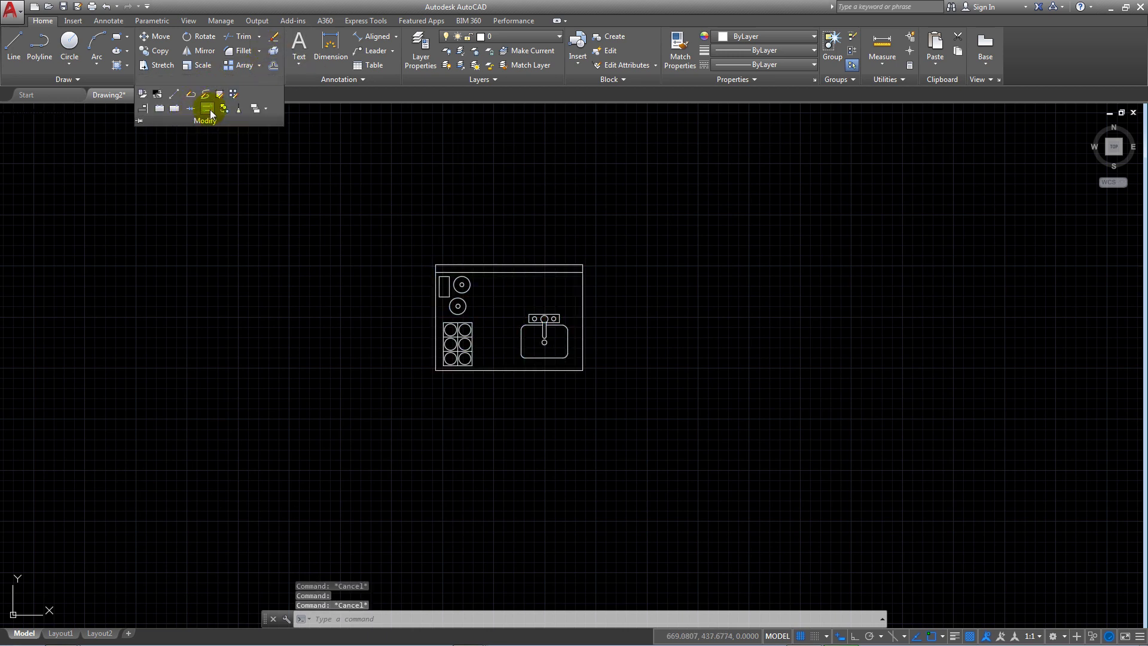
pyautogui.click(225, 108)
pyautogui.click(538, 328)
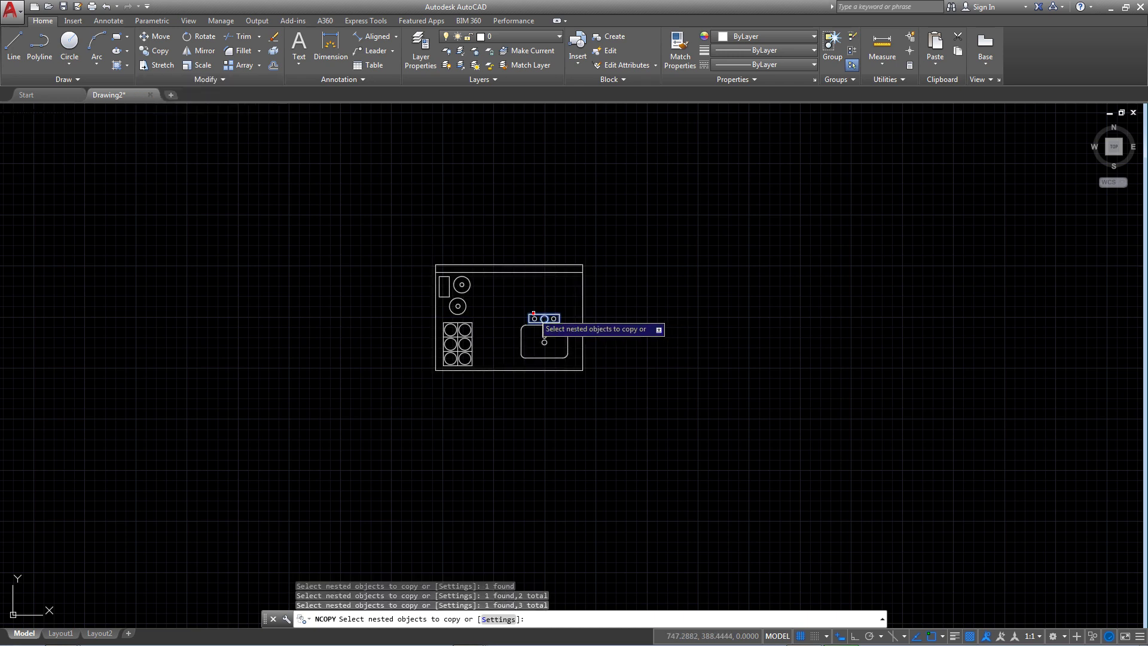
pyautogui.click(534, 318)
pyautogui.click(544, 327)
pyautogui.click(543, 327)
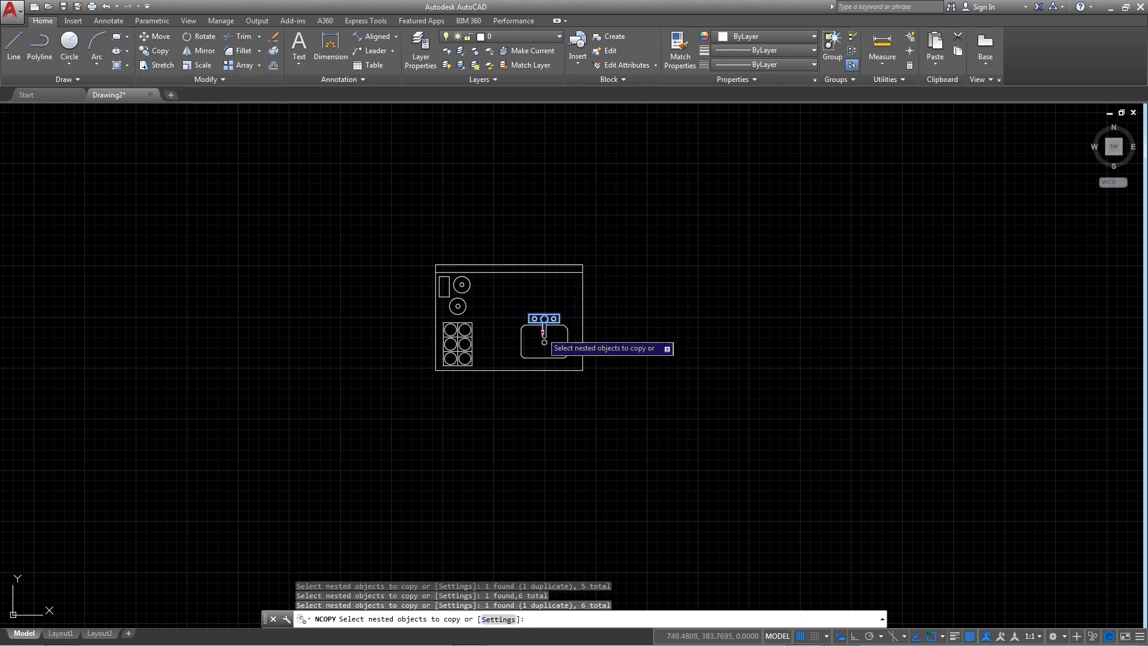
pyautogui.click(536, 336)
pyautogui.click(522, 352)
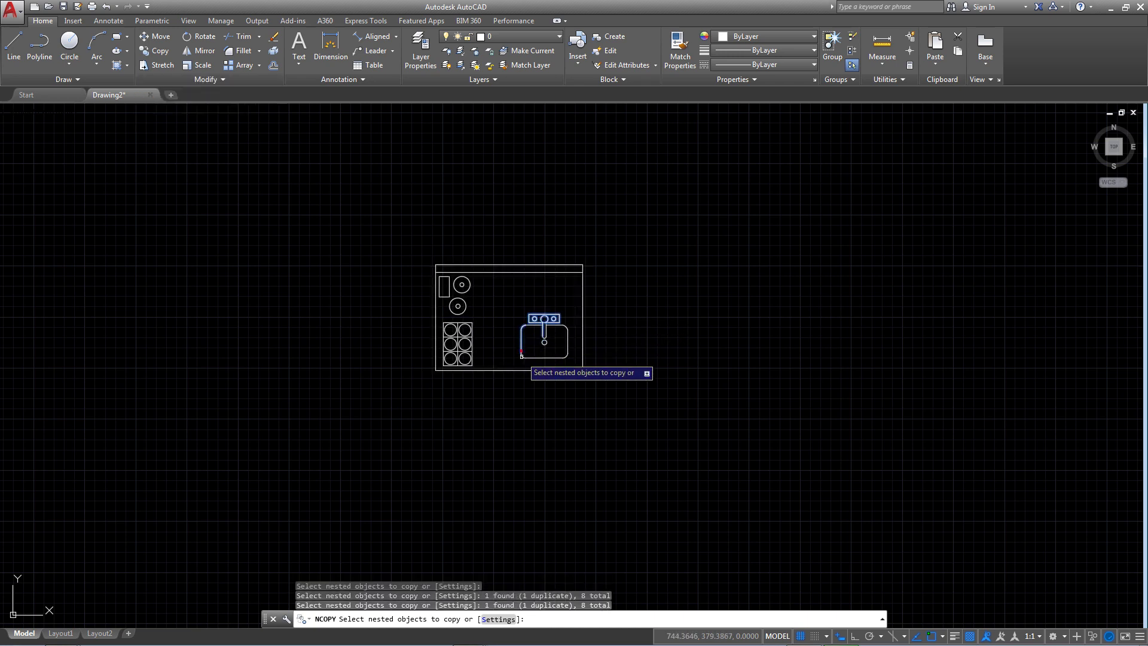
pyautogui.click(565, 356)
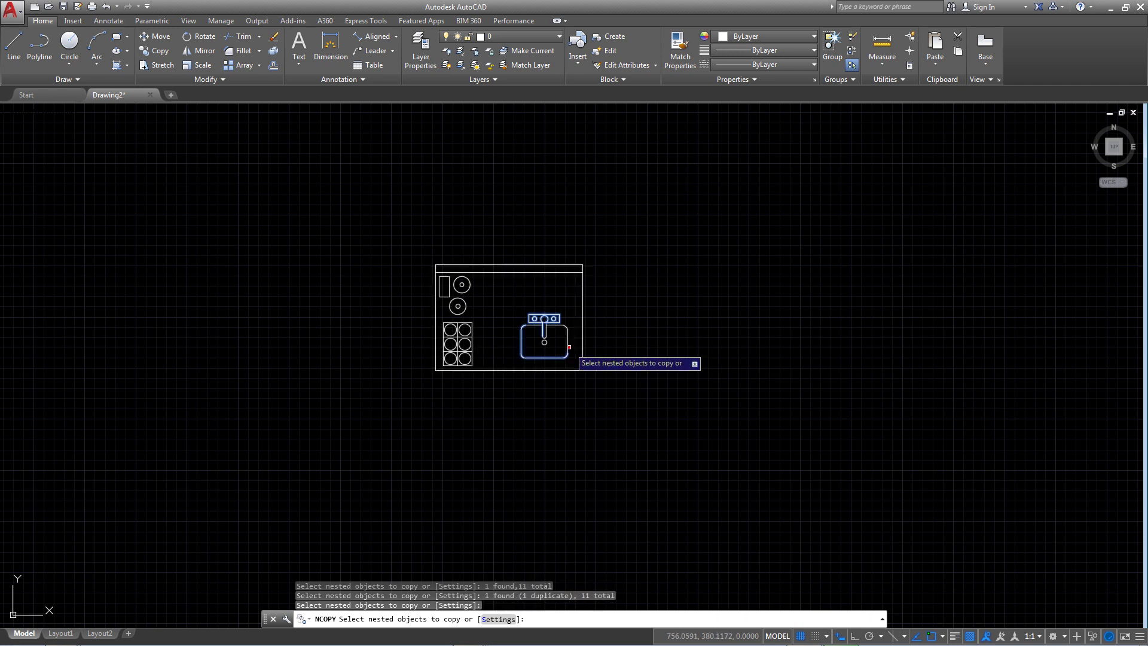
pyautogui.click(567, 332)
pyautogui.click(544, 319)
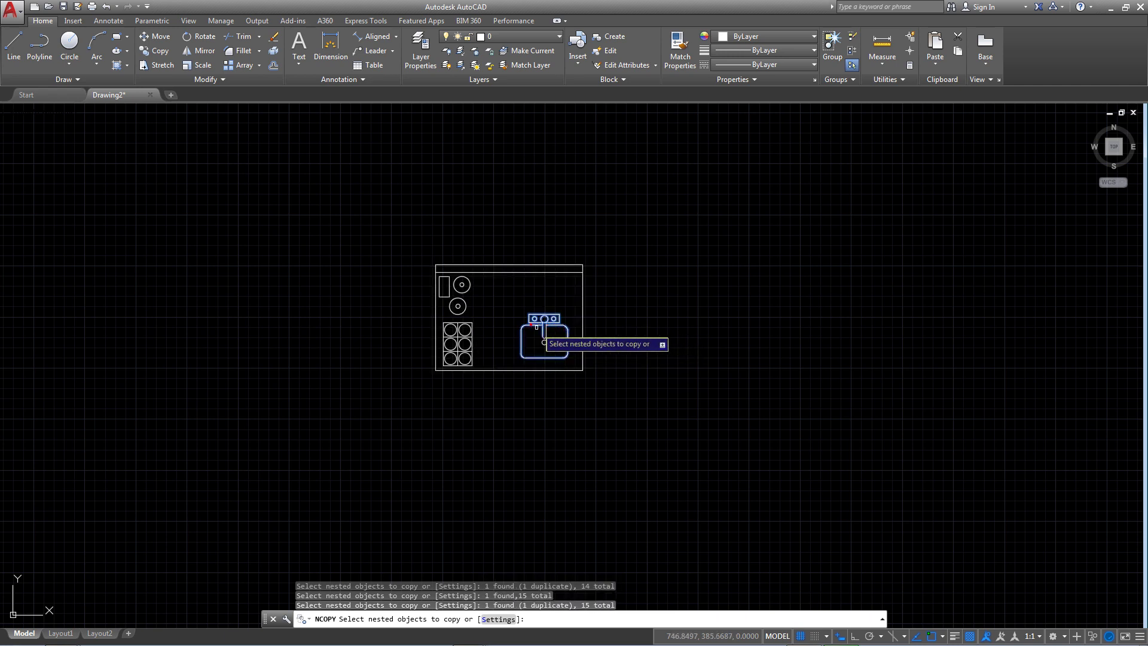
pyautogui.click(544, 342)
pyautogui.click(544, 341)
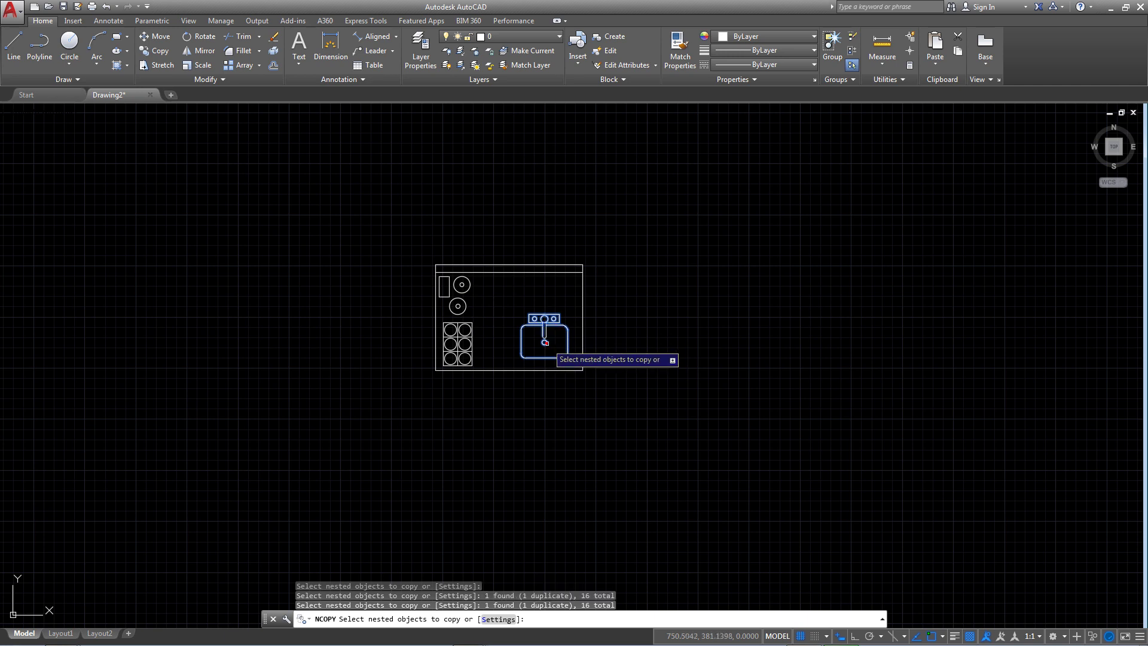
pyautogui.click(545, 324)
pyautogui.rightClick(545, 317)
pyautogui.click(562, 321)
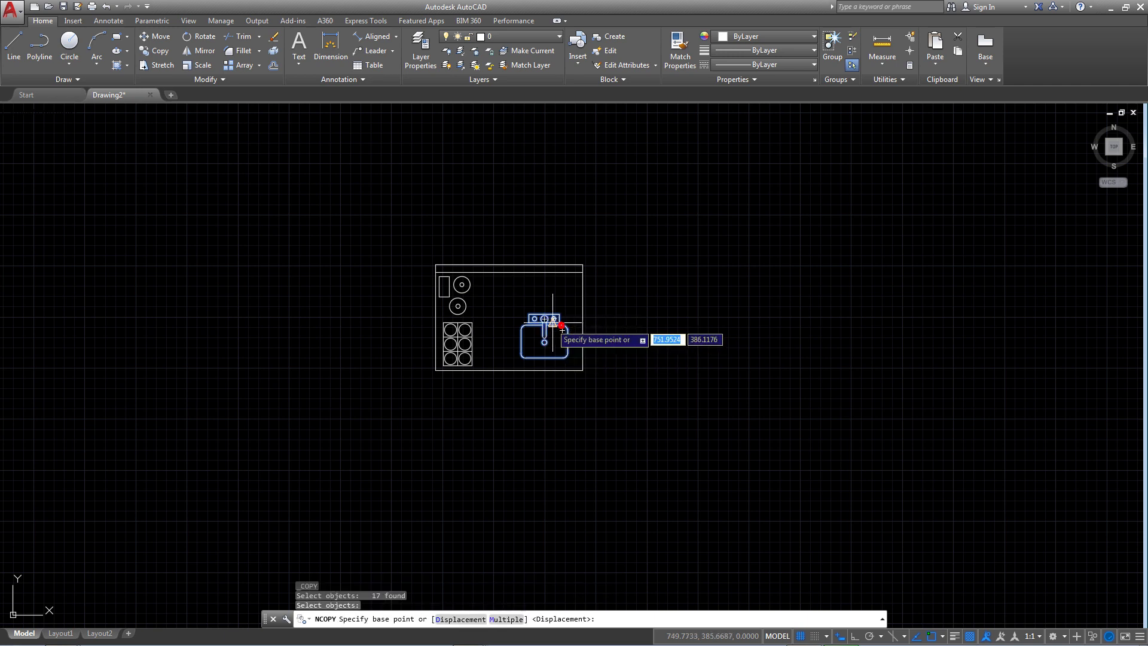
pyautogui.click(814, 294)
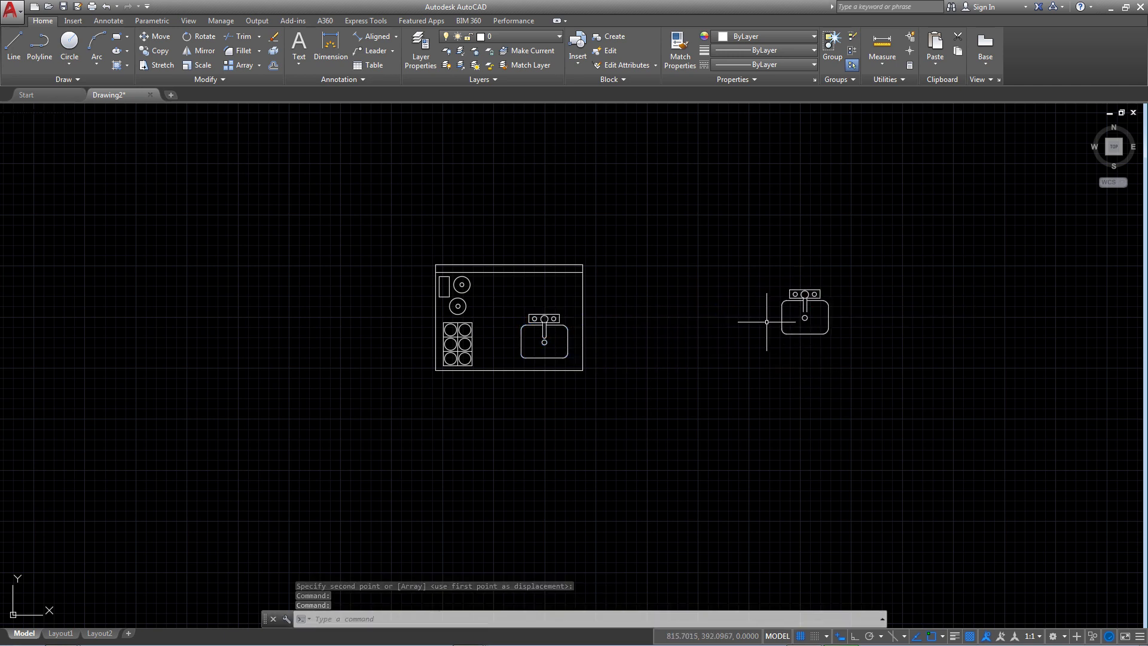
pyautogui.moveTo(697, 324); pyautogui.dragTo(678, 305, button='middle')
pyautogui.hotkey('ctrl', 'z')
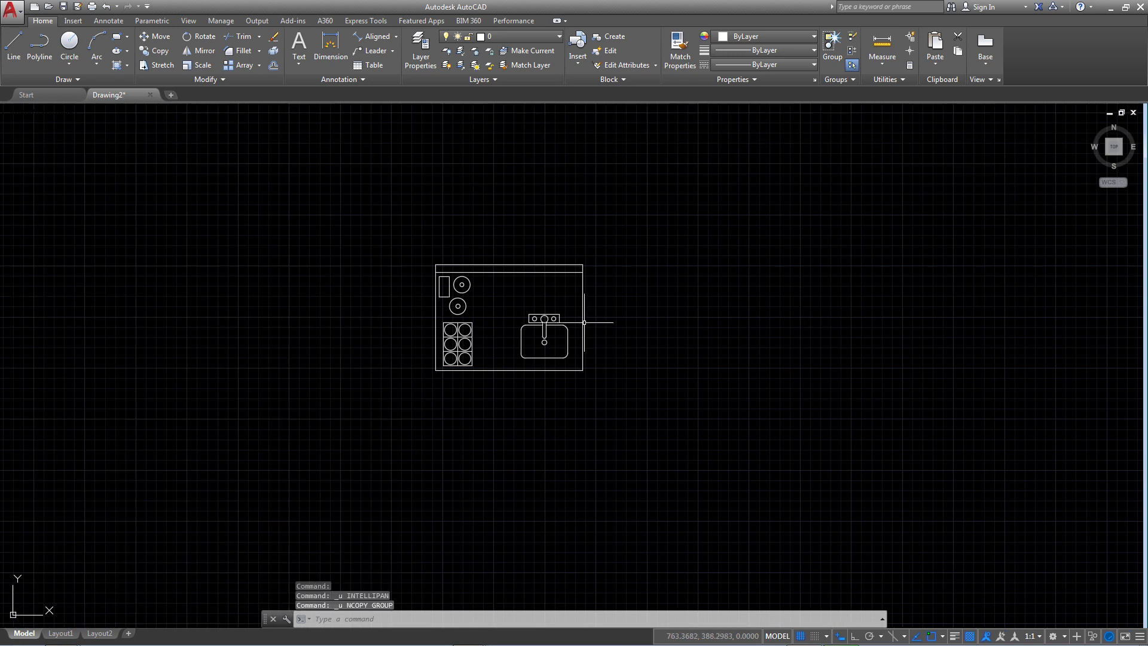
# Step: Dismiss the extra Modify tools and start NCOPY with the NC alias
pyautogui.scroll(2, 584, 322)
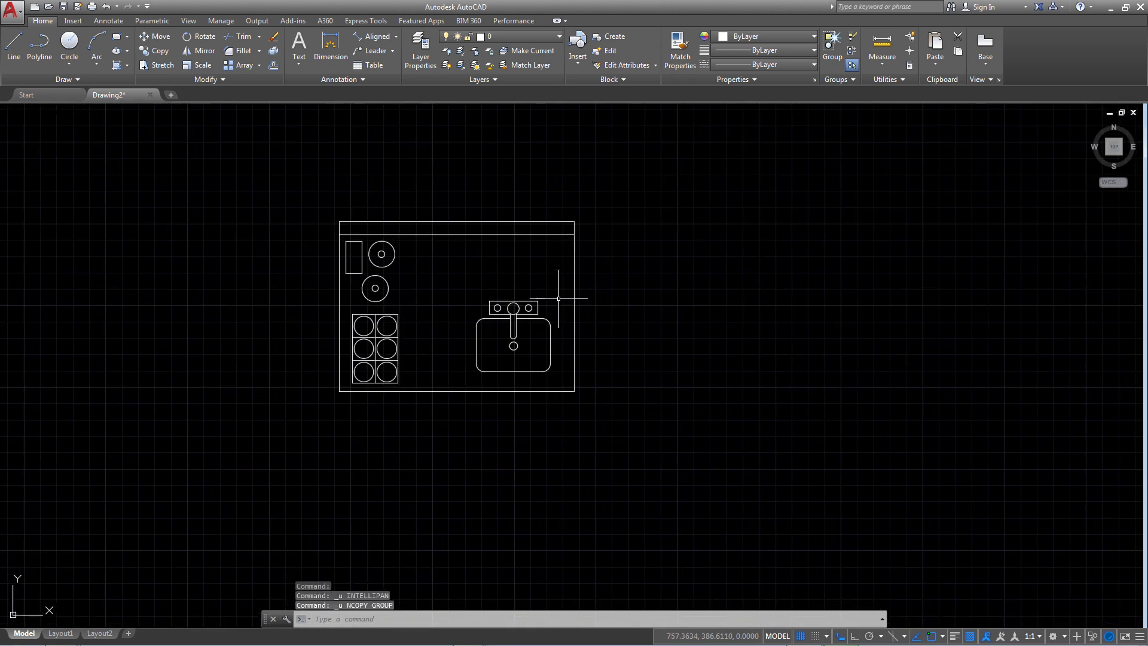
pyautogui.click(226, 77)
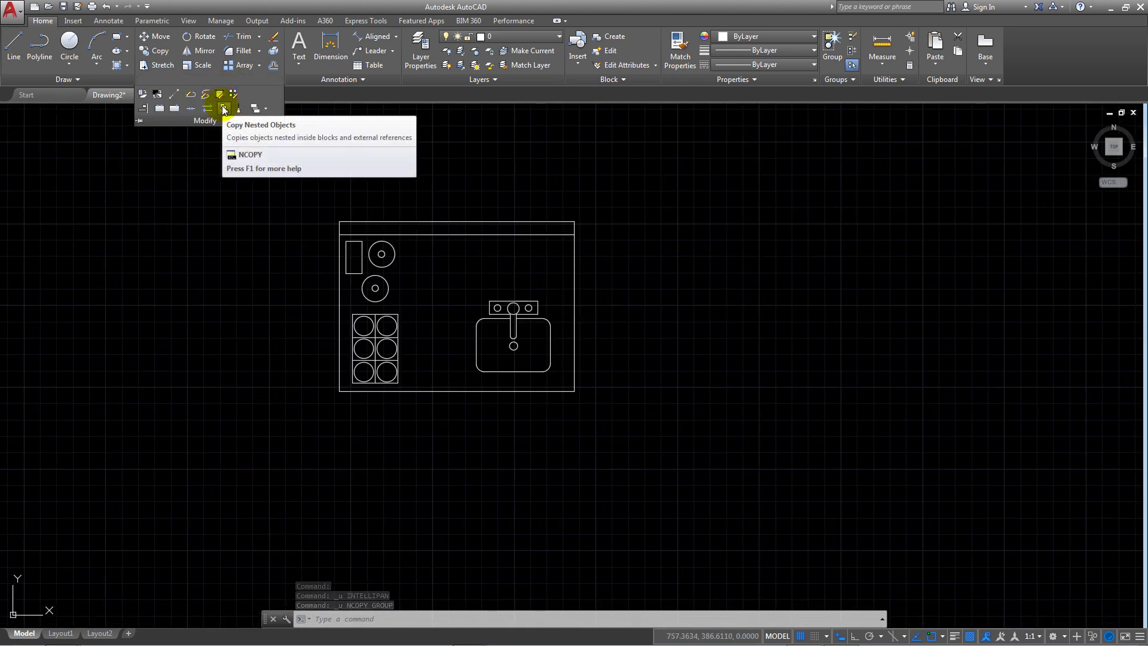
pyautogui.press('Escape')
pyautogui.write('n')
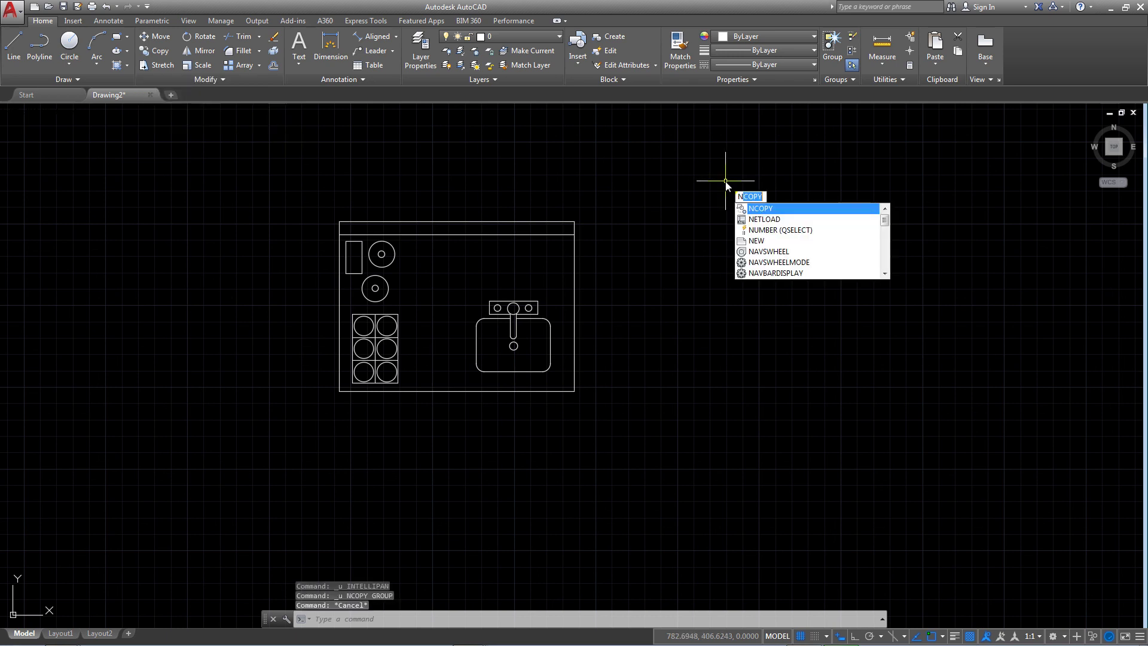
pyautogui.write('c')
pyautogui.press('Return')
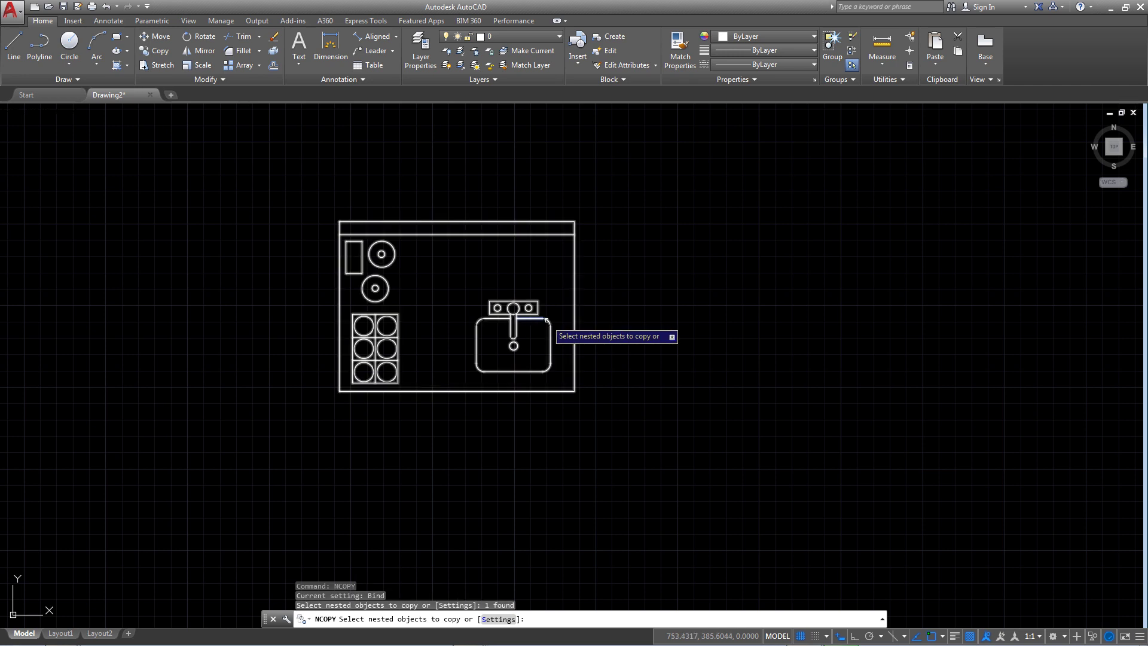
# Step: Select the sink outline, top edges, faucet spout and drain as 13 nested objects
pyautogui.click(548, 336)
pyautogui.click(525, 370)
pyautogui.click(486, 368)
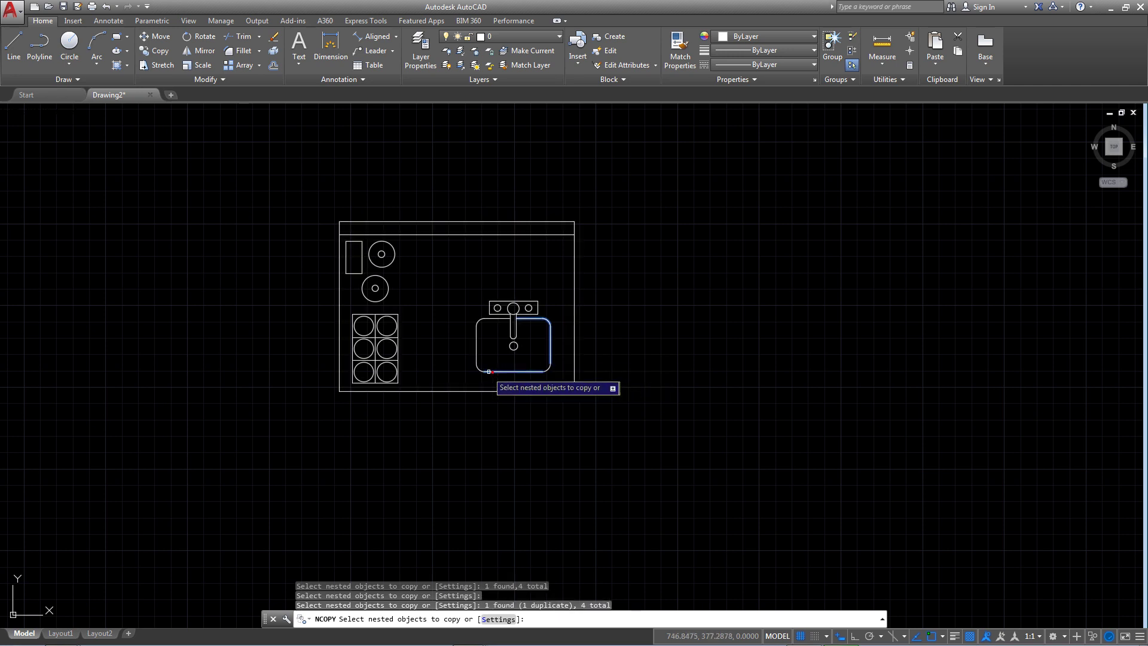
pyautogui.click(473, 339)
pyautogui.click(482, 323)
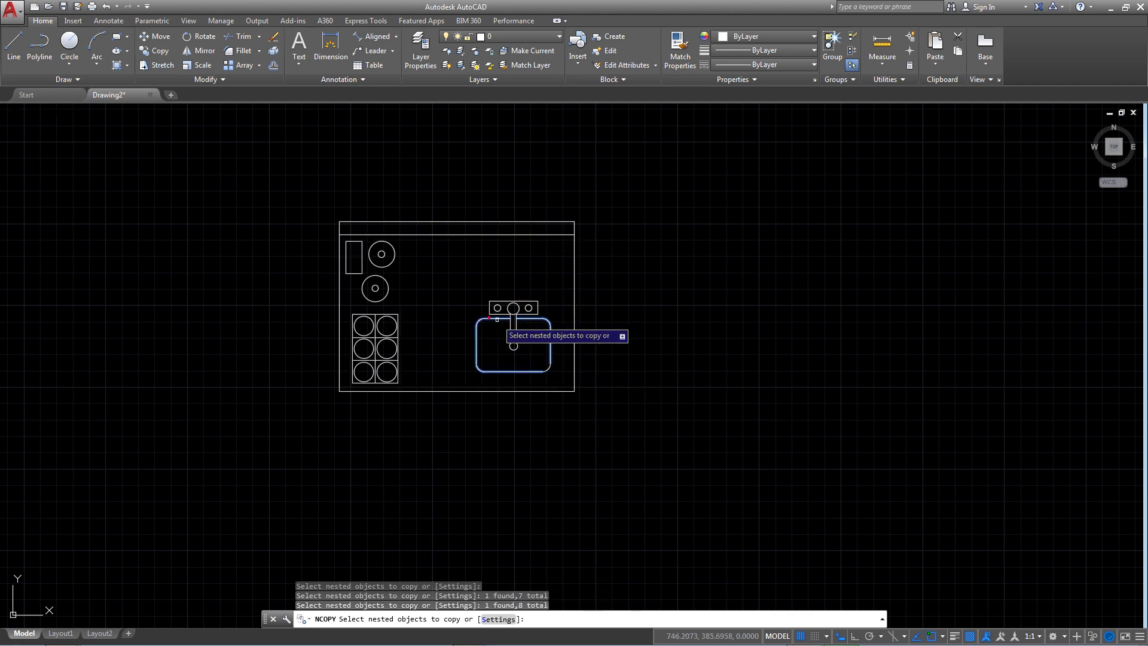
pyautogui.click(526, 319)
pyautogui.click(546, 367)
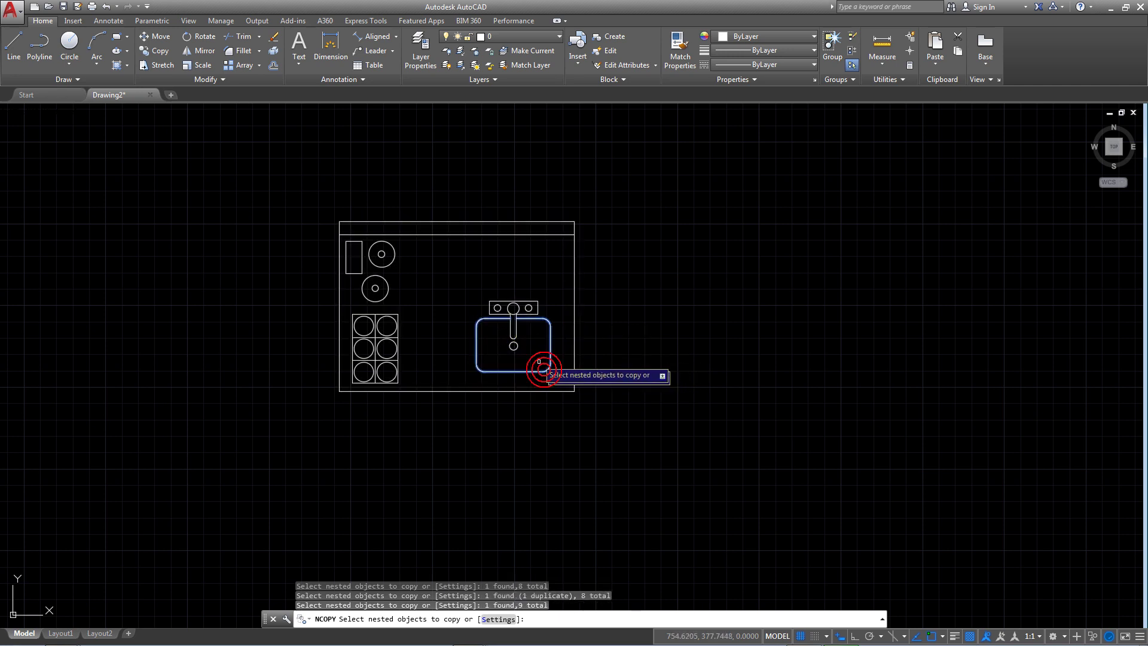
pyautogui.click(515, 333)
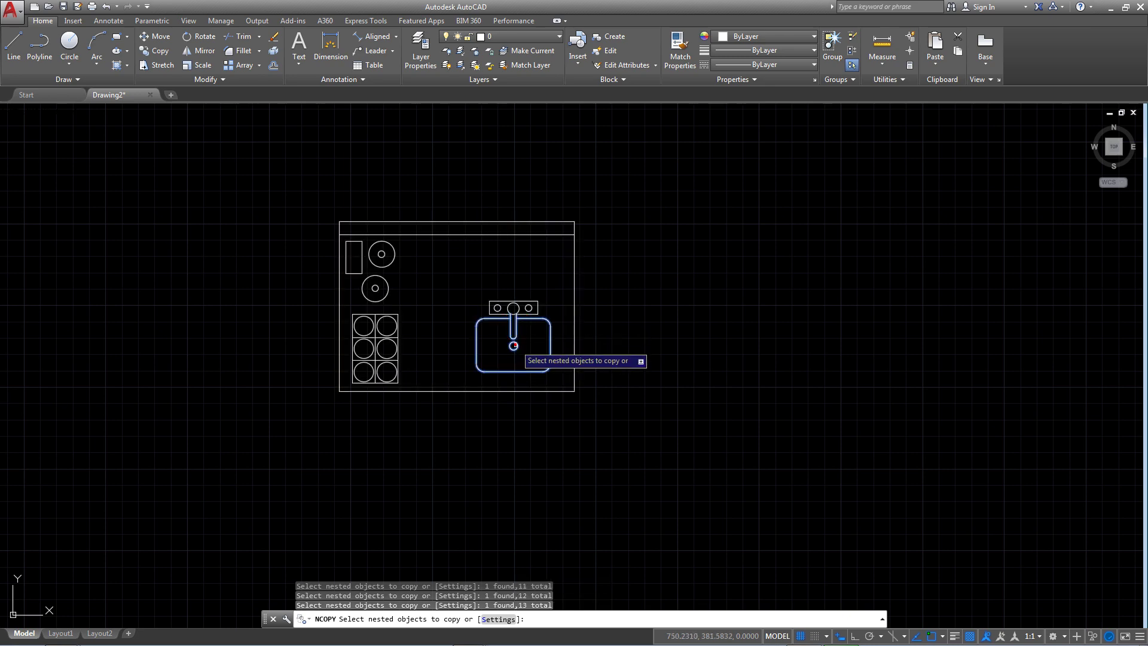
pyautogui.click(542, 360)
pyautogui.rightClick(540, 339)
pyautogui.click(586, 289)
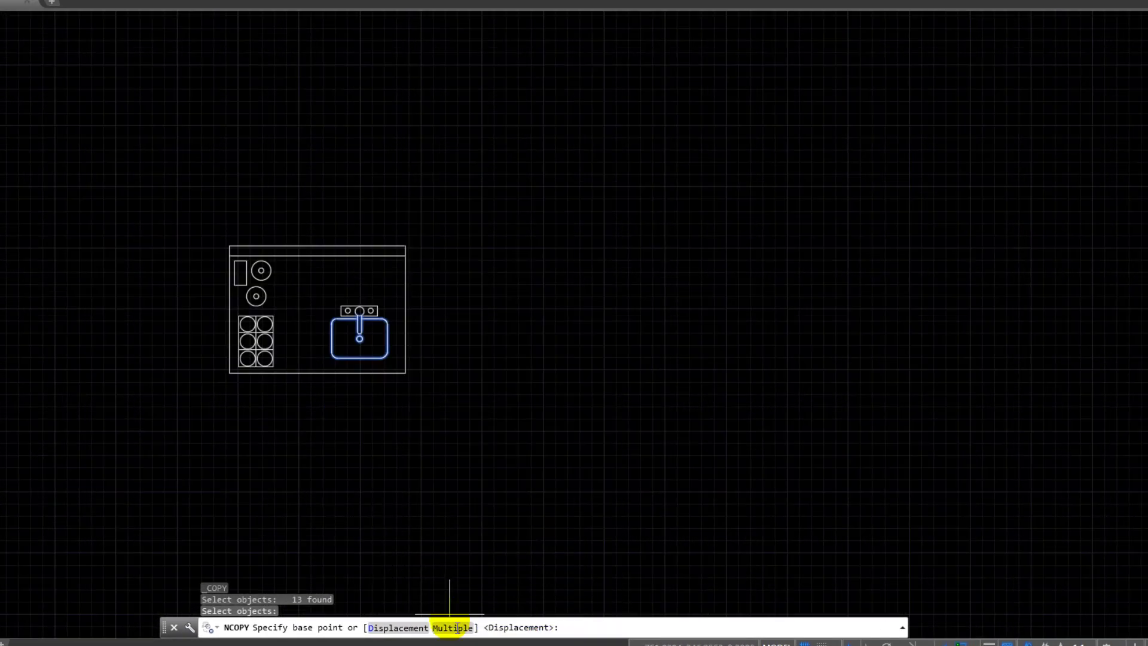
# Step: Choose Multiple, base at the sink corner, and place five sink copies around the plan
pyautogui.click(453, 627)
pyautogui.click(390, 361)
pyautogui.click(628, 412)
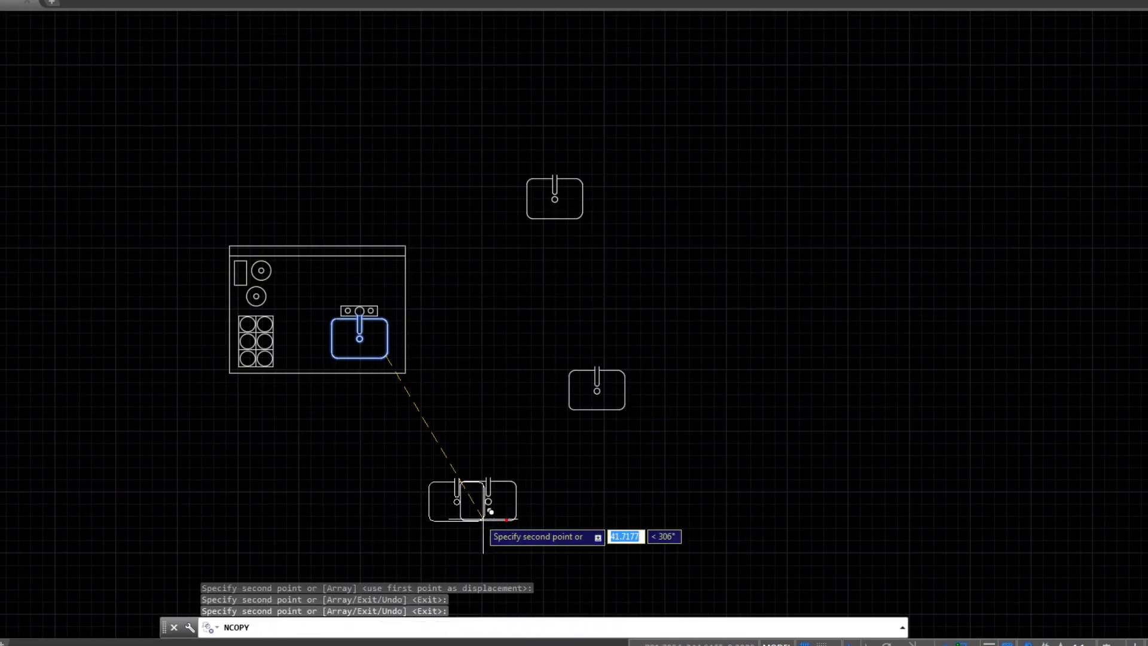
pyautogui.click(520, 522)
pyautogui.click(288, 482)
pyautogui.click(48, 407)
pyautogui.click(64, 220)
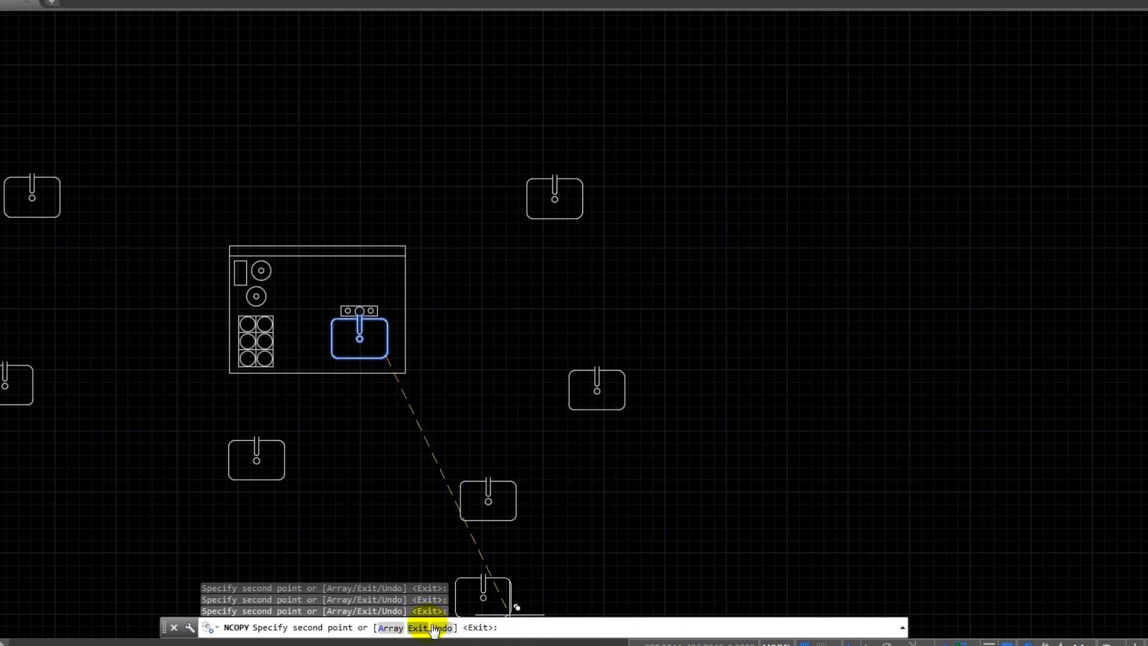
# Step: Undo every placed sink copy until NCOPY reports everything undone
pyautogui.moveTo(825, 223); pyautogui.dragTo(492, 239, button='middle')
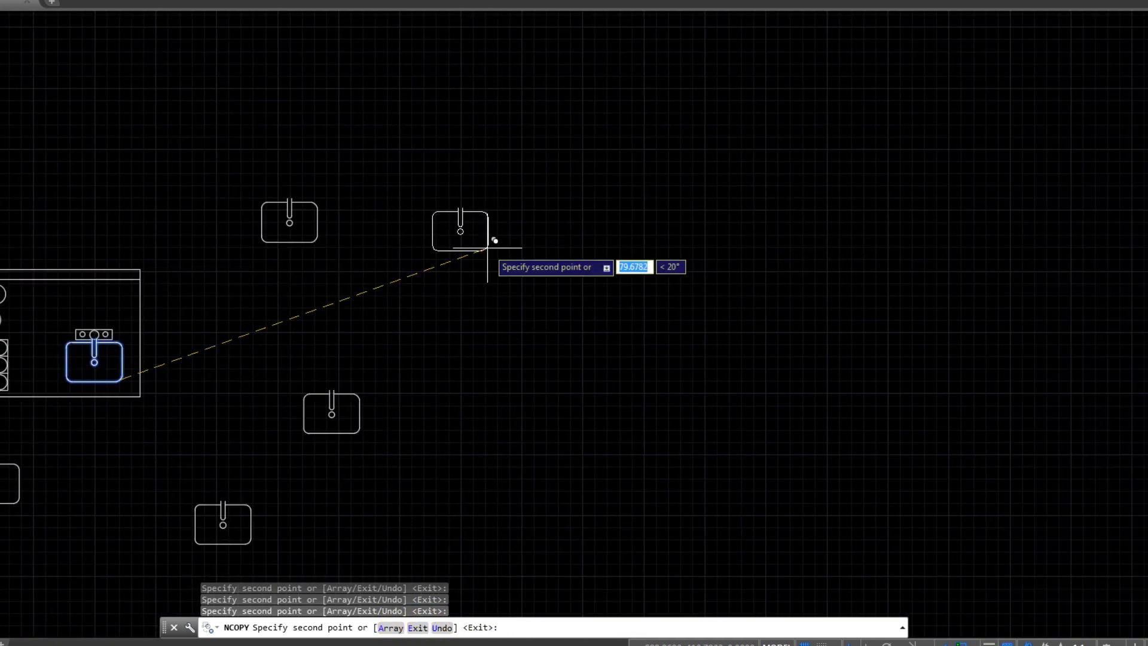
pyautogui.scroll(-2, 492, 239)
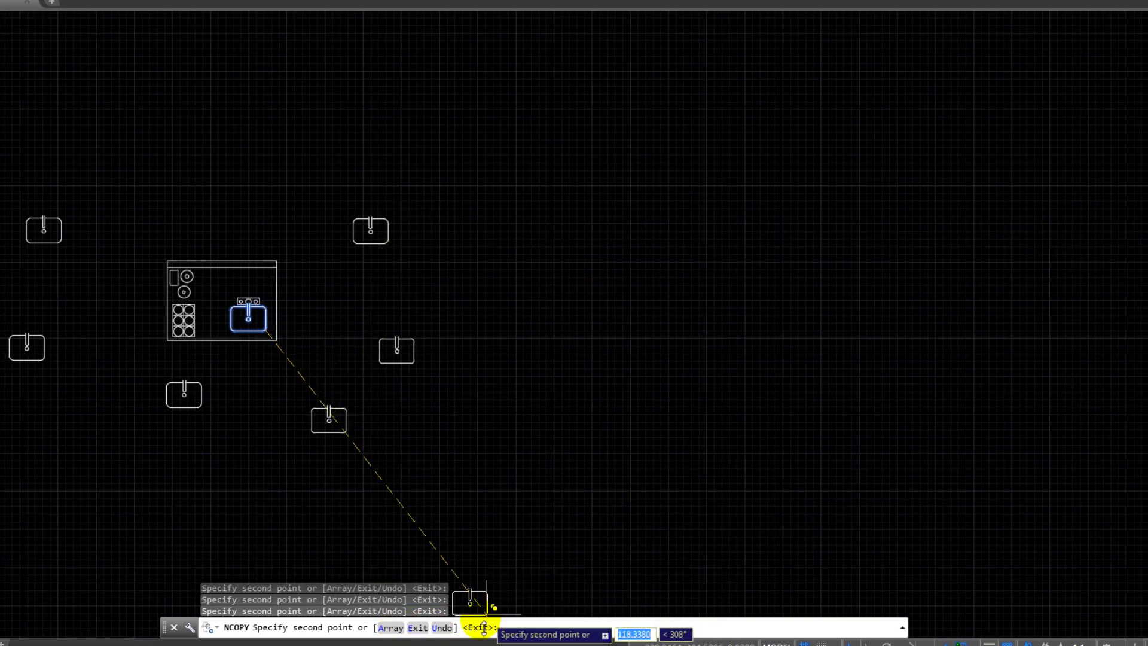
pyautogui.click(442, 628)
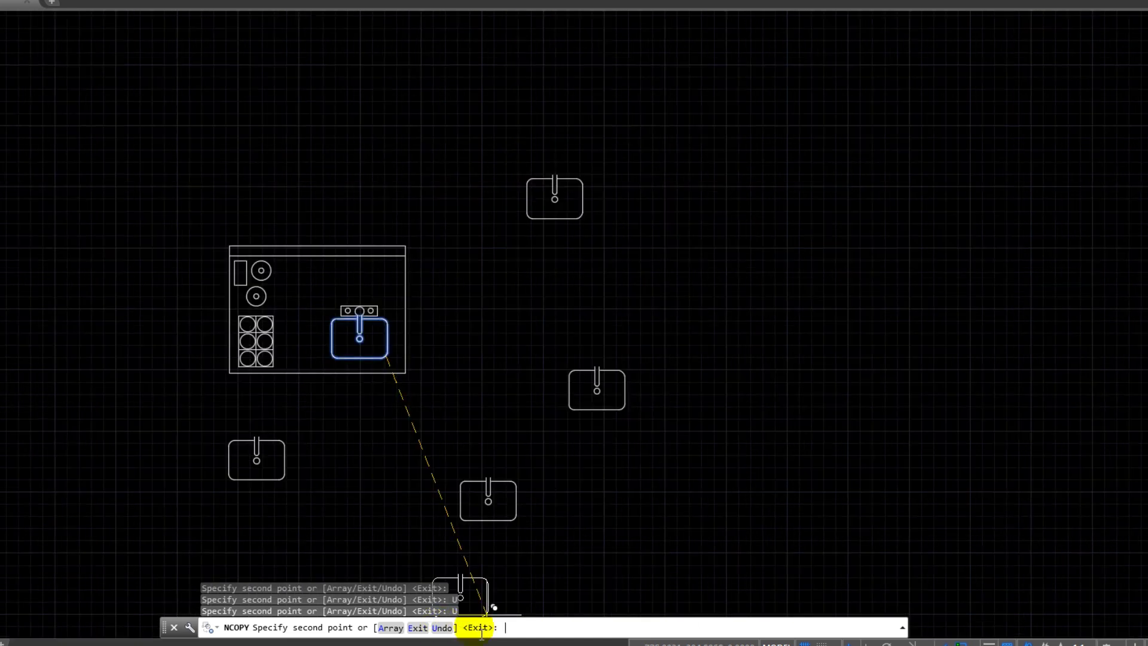
pyautogui.click(442, 628)
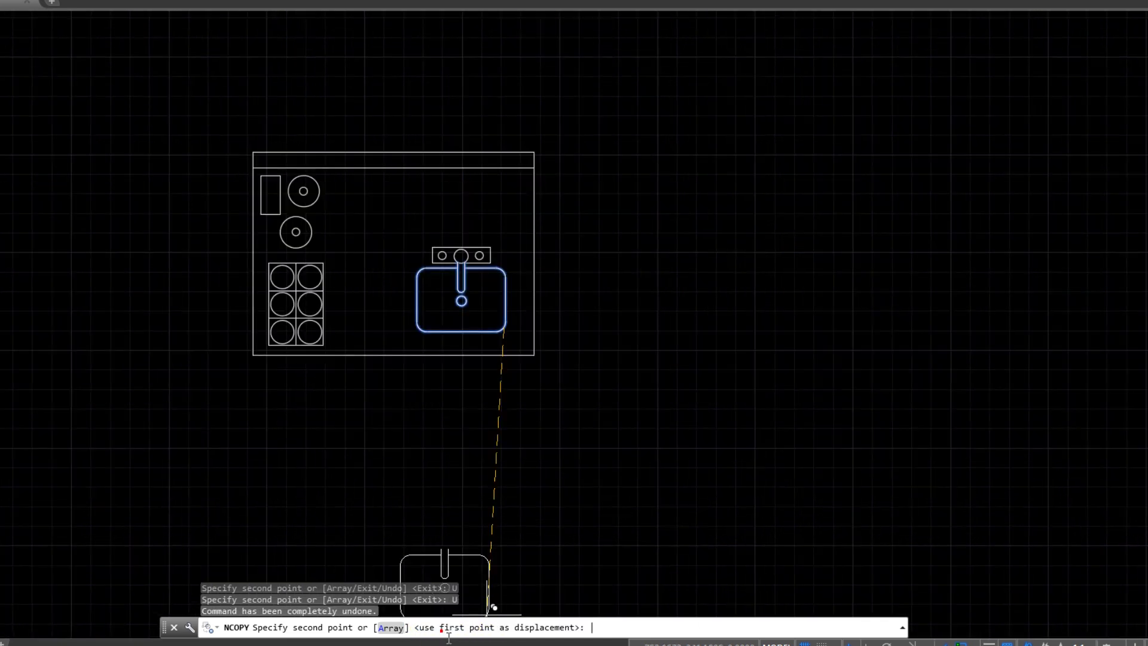
# Step: Array the sink as 10 items spaced 20 units horizontally, with Ortho on
pyautogui.click(391, 628)
pyautogui.moveTo(601, 461); pyautogui.dragTo(422, 431, button='middle')
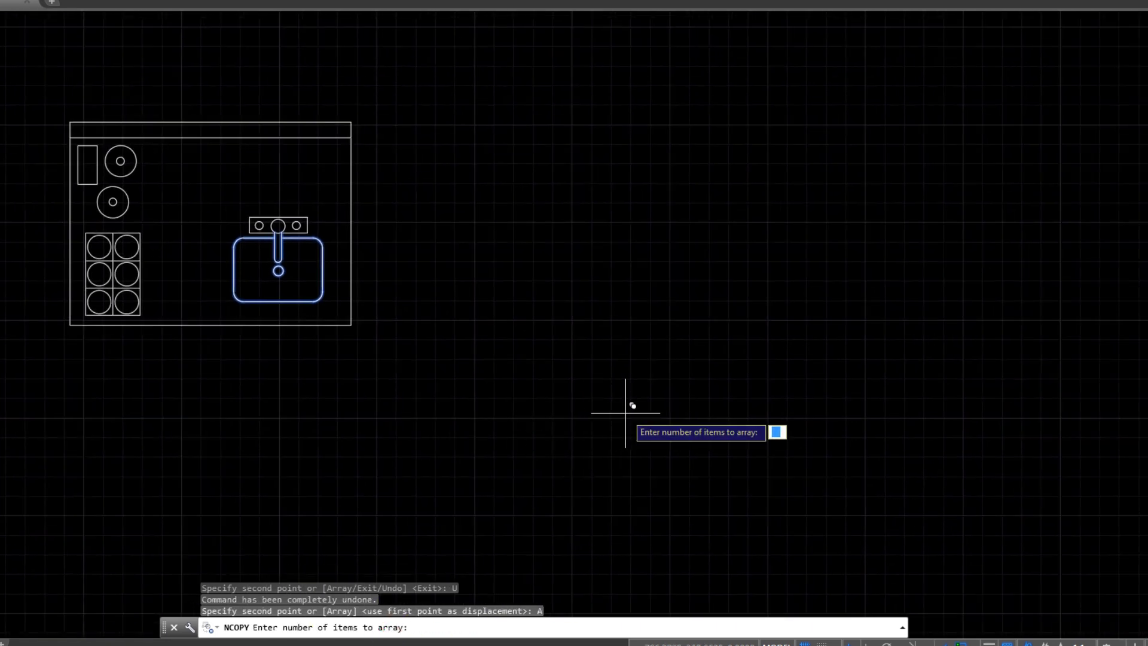
pyautogui.write('10')
pyautogui.press('Return')
pyautogui.scroll(-2, 635, 388)
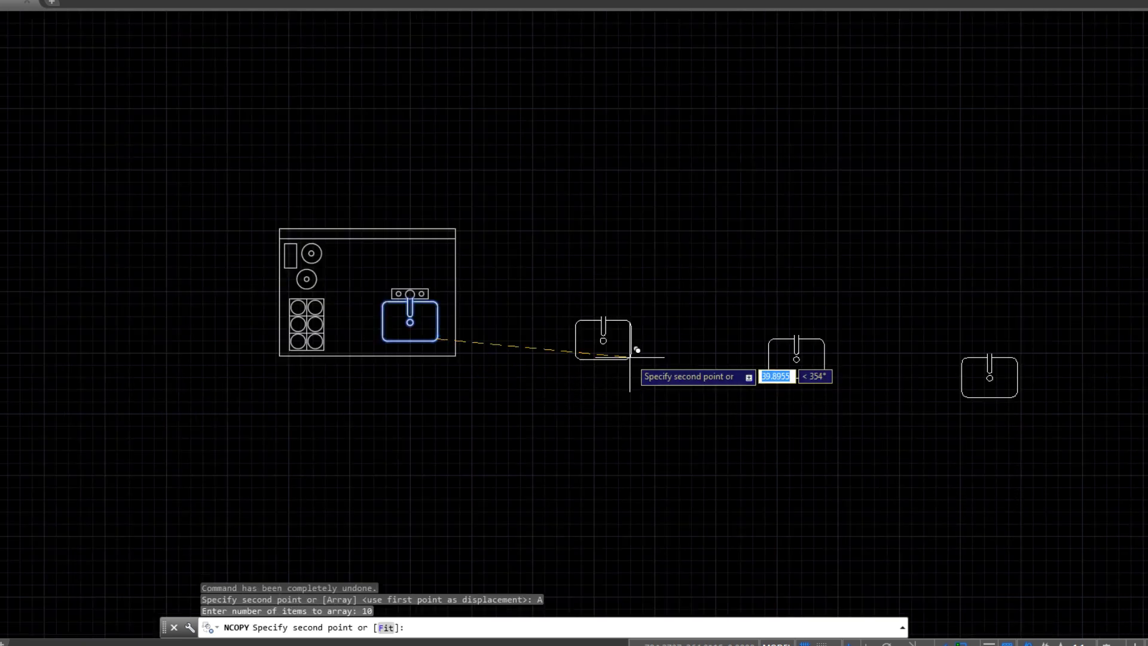
pyautogui.scroll(-4, 598, 302)
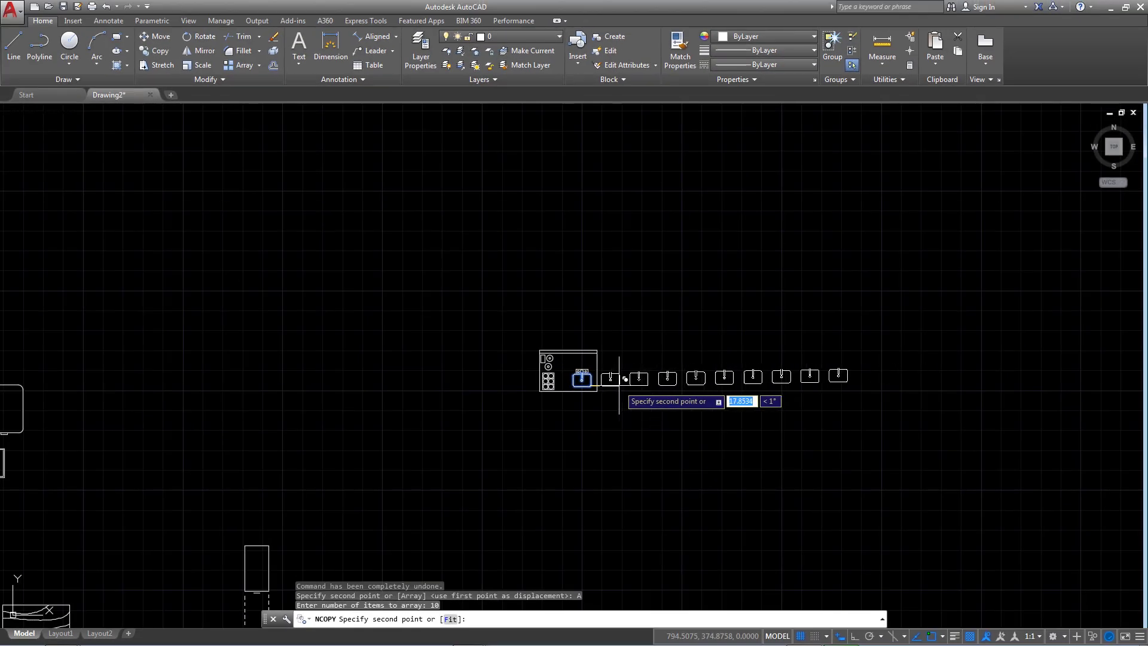
pyautogui.scroll(2, 619, 385)
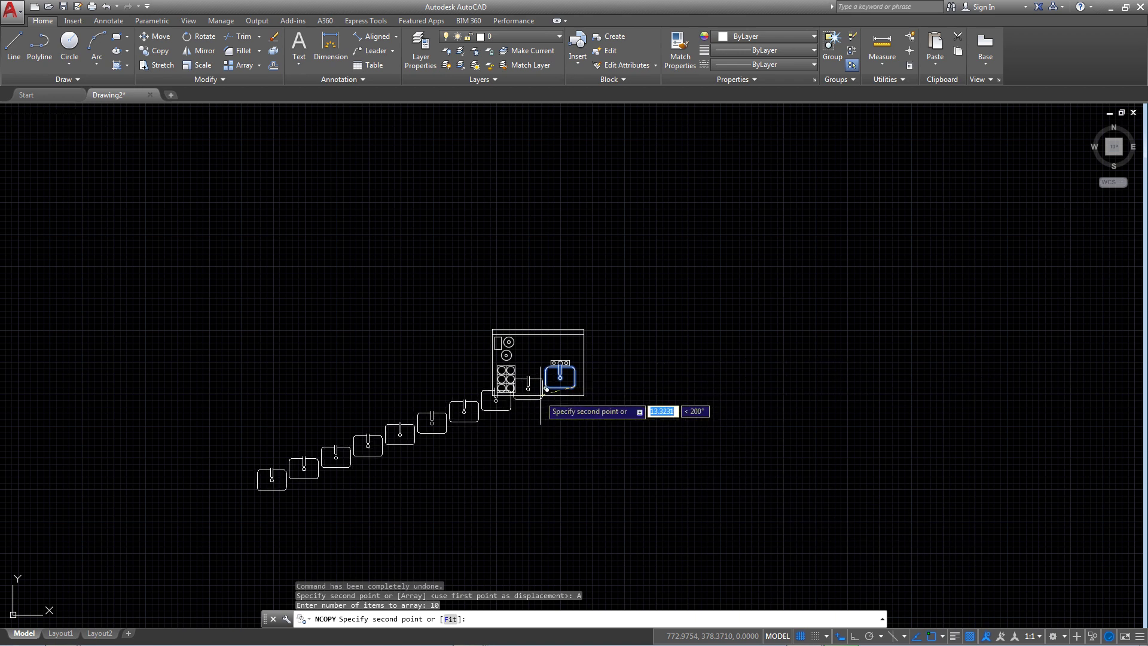
pyautogui.scroll(2, 613, 387)
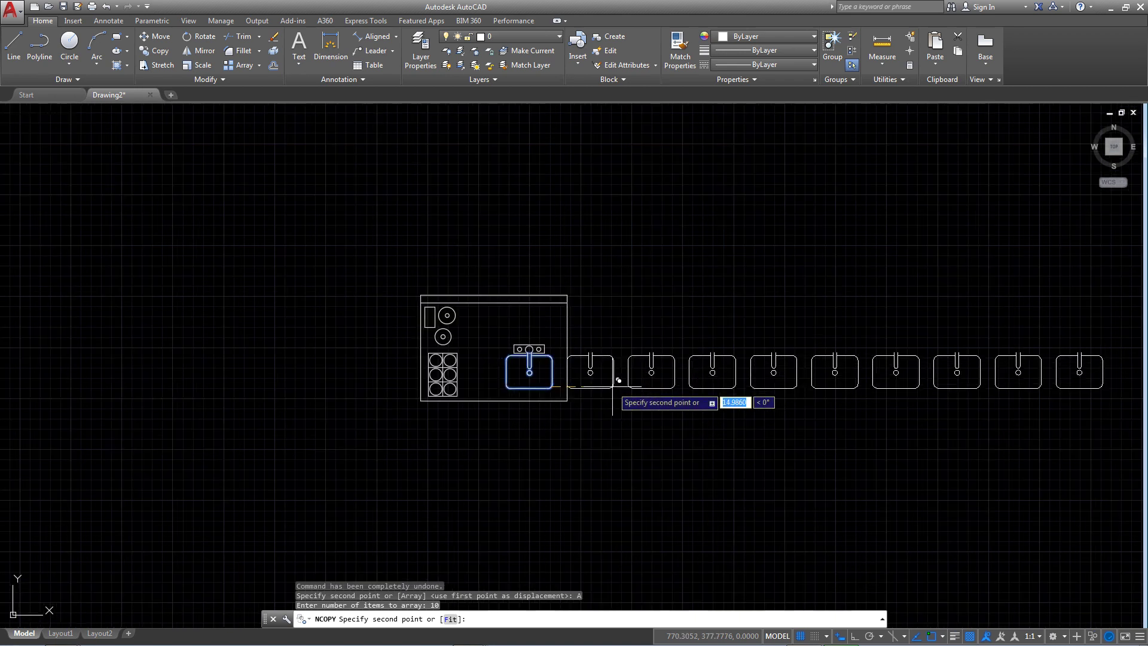
pyautogui.scroll(-2, 615, 377)
pyautogui.press('F8')
pyautogui.moveTo(634, 376); pyautogui.dragTo(566, 392, button='middle')
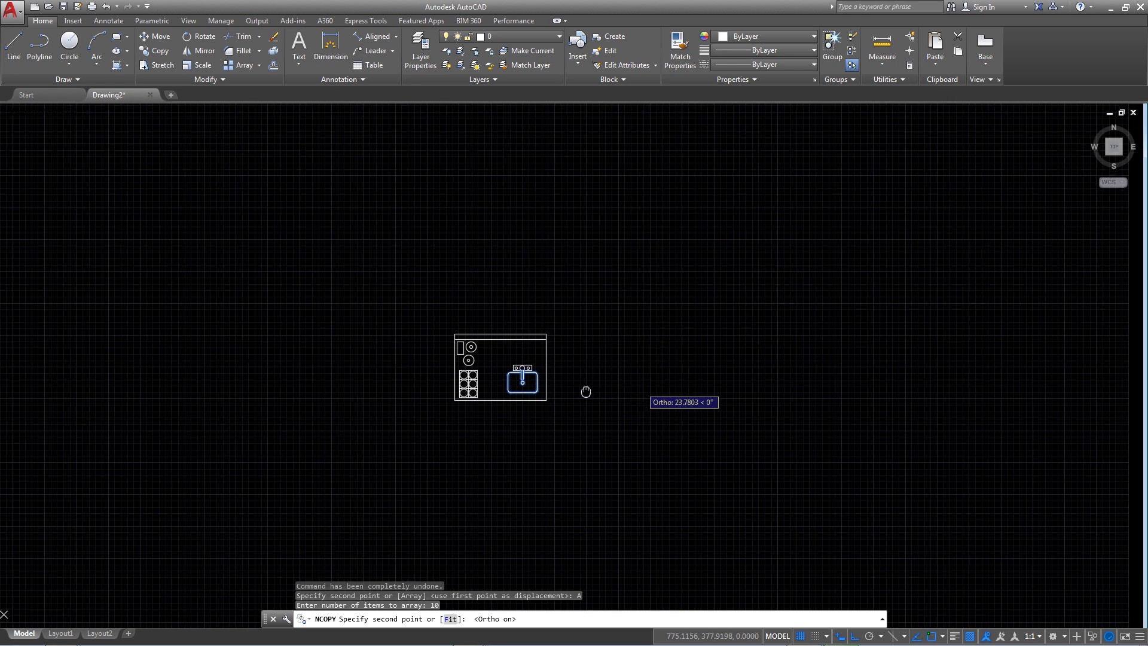
pyautogui.write('20')
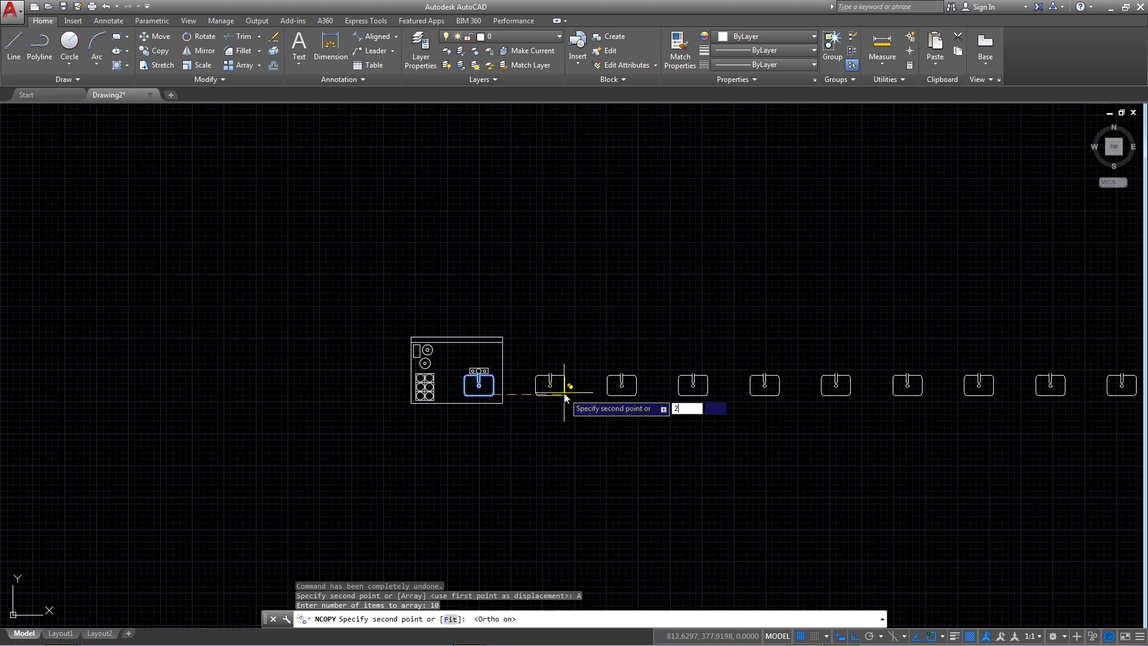
pyautogui.press('Return')
pyautogui.press('Return')
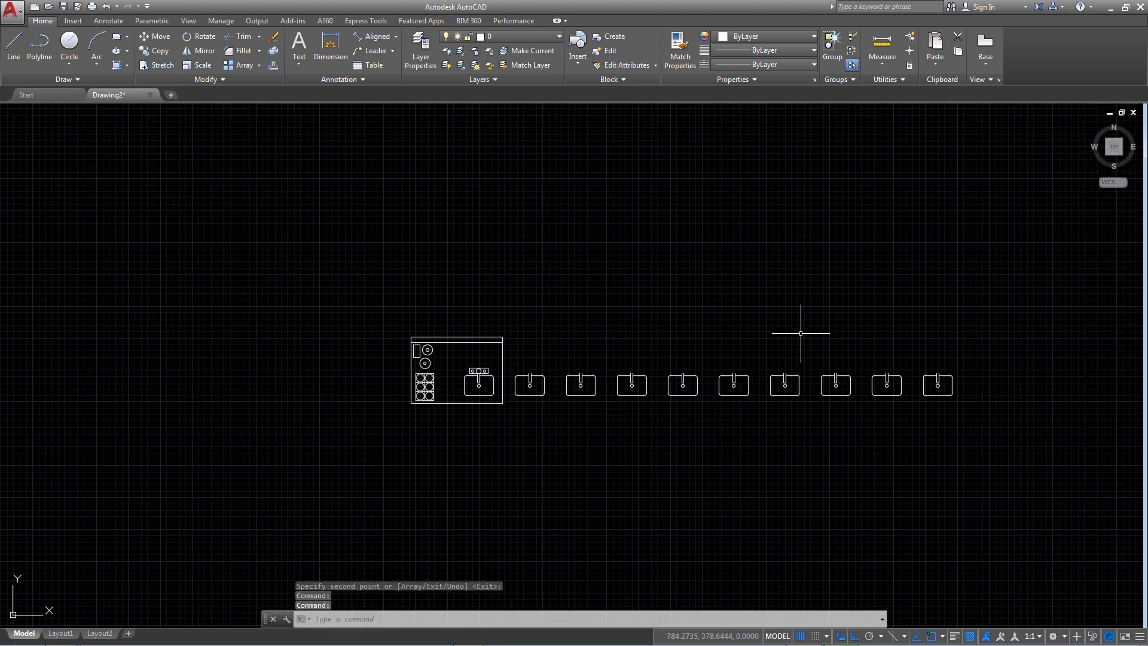
pyautogui.scroll(2, 618, 377)
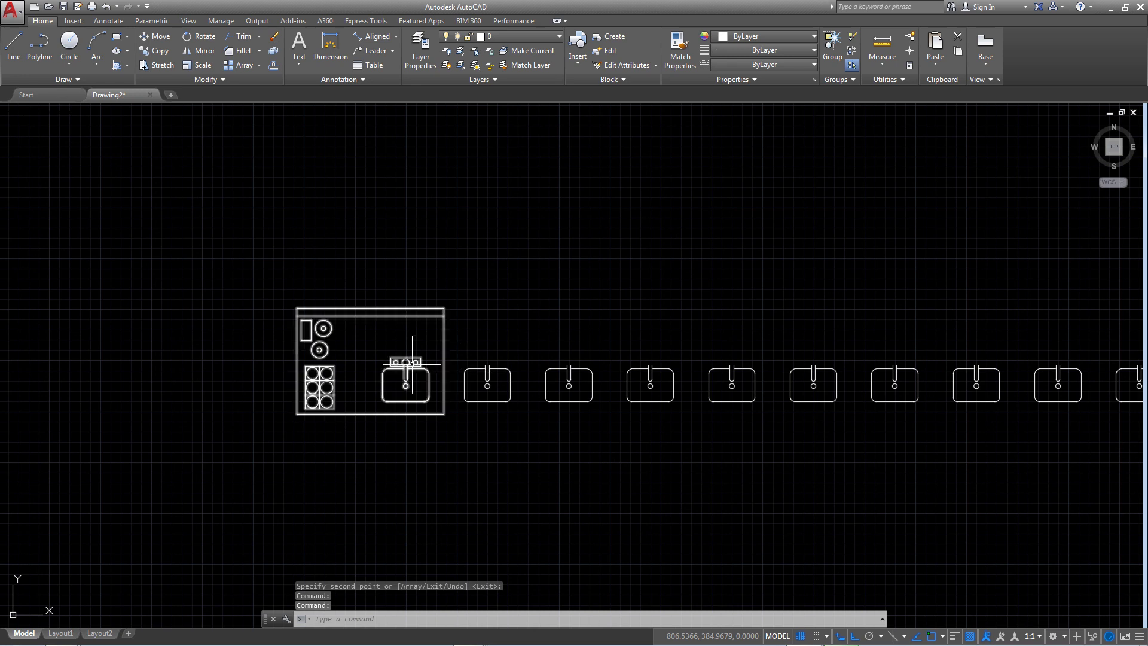
# Step: Crossing-select and delete the kitchen cabinet and the row of sinks
pyautogui.scroll(-2, 418, 371)
pyautogui.scroll(-2, 473, 335)
pyautogui.click(765, 296)
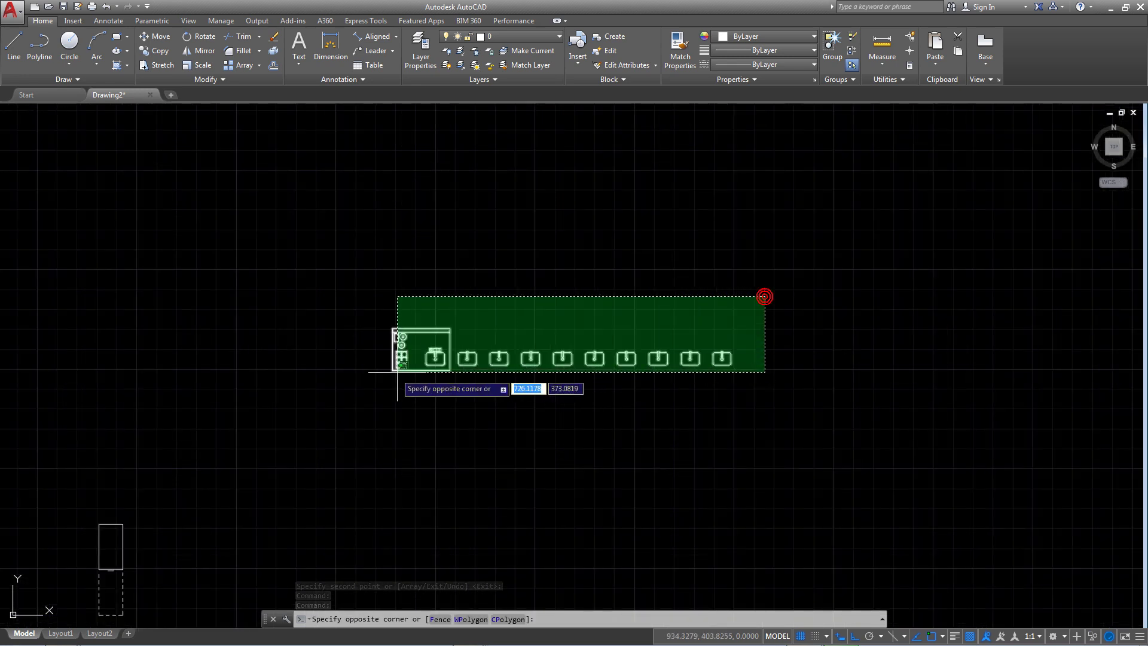
pyautogui.click(372, 376)
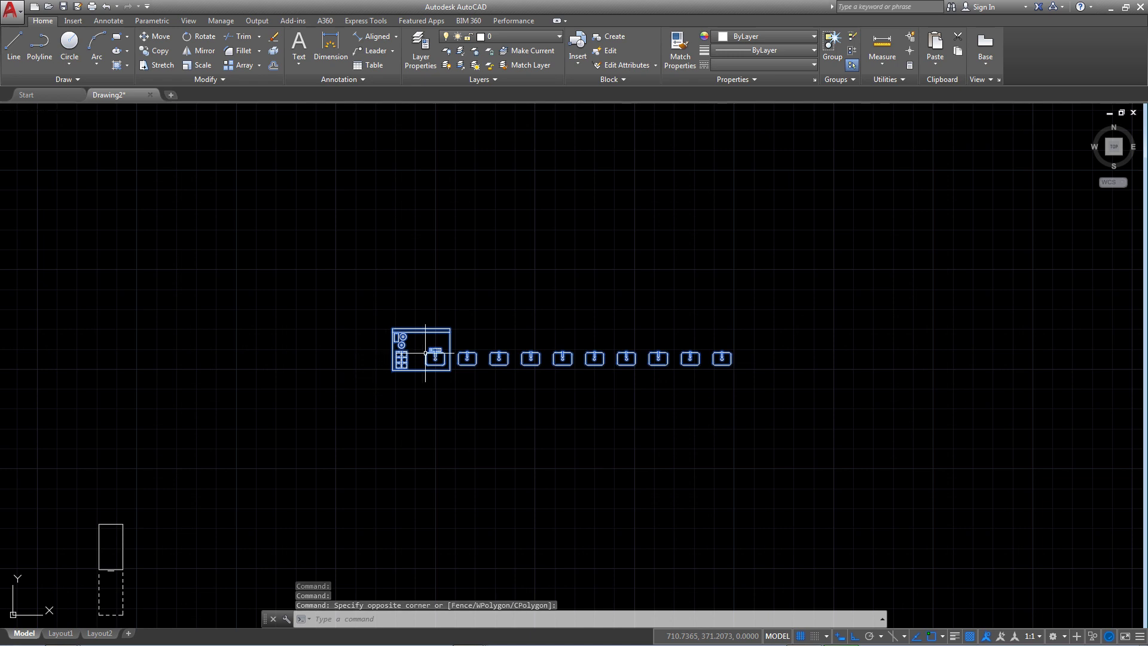
pyautogui.press('Delete')
pyautogui.scroll(-2, 423, 354)
pyautogui.scroll(-3, 325, 328)
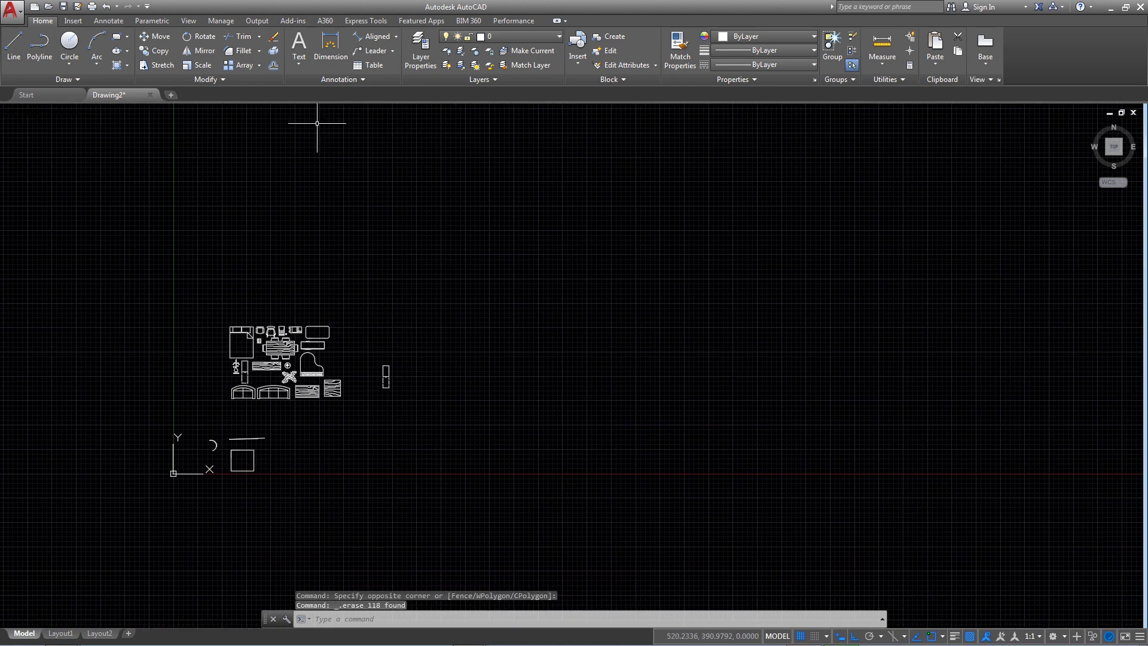
# Step: Crossing-select and delete the furniture blocks, then centre the arc, line and square
pyautogui.click(223, 79)
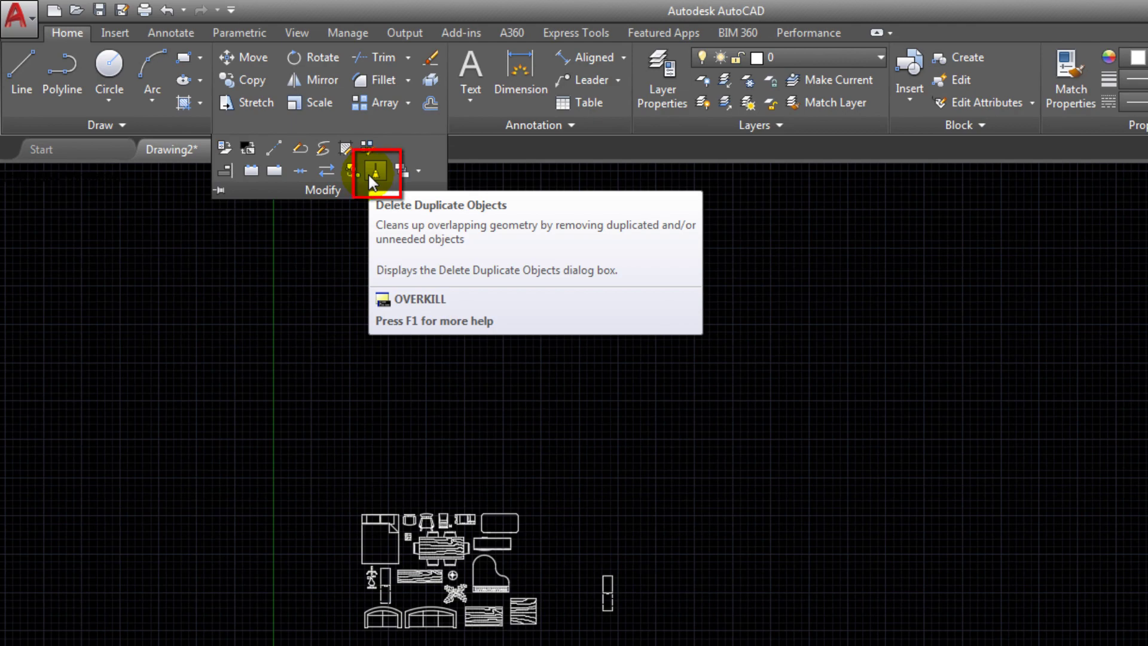
pyautogui.click(368, 172)
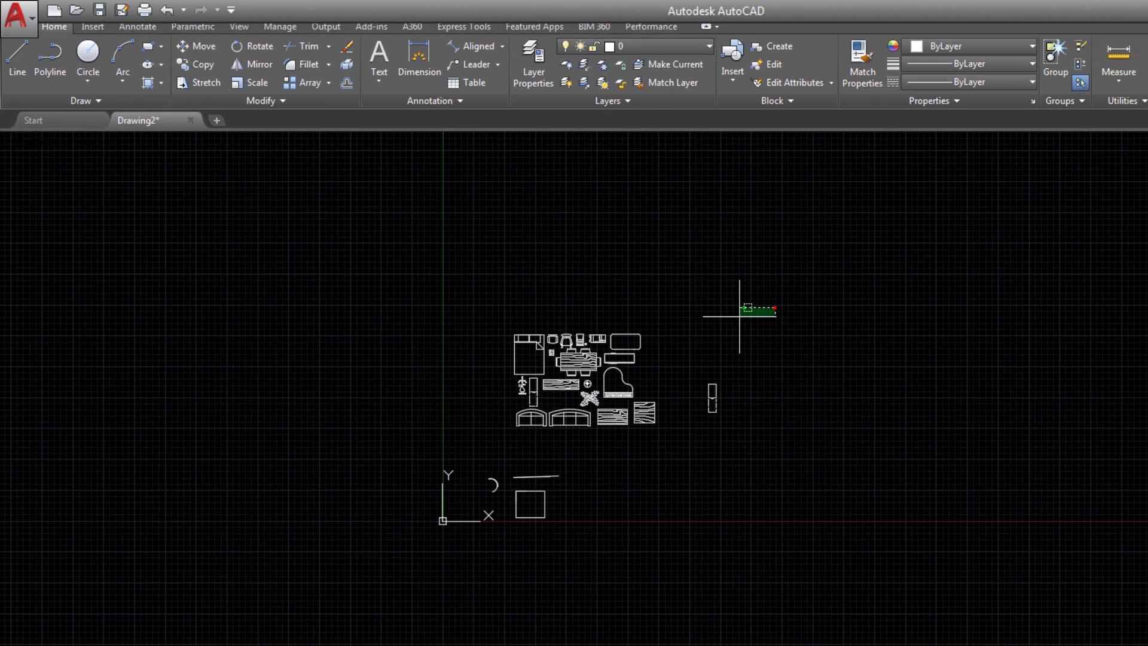
pyautogui.click(611, 242)
pyautogui.click(384, 340)
pyautogui.press('Delete')
pyautogui.scroll(4, 406, 405)
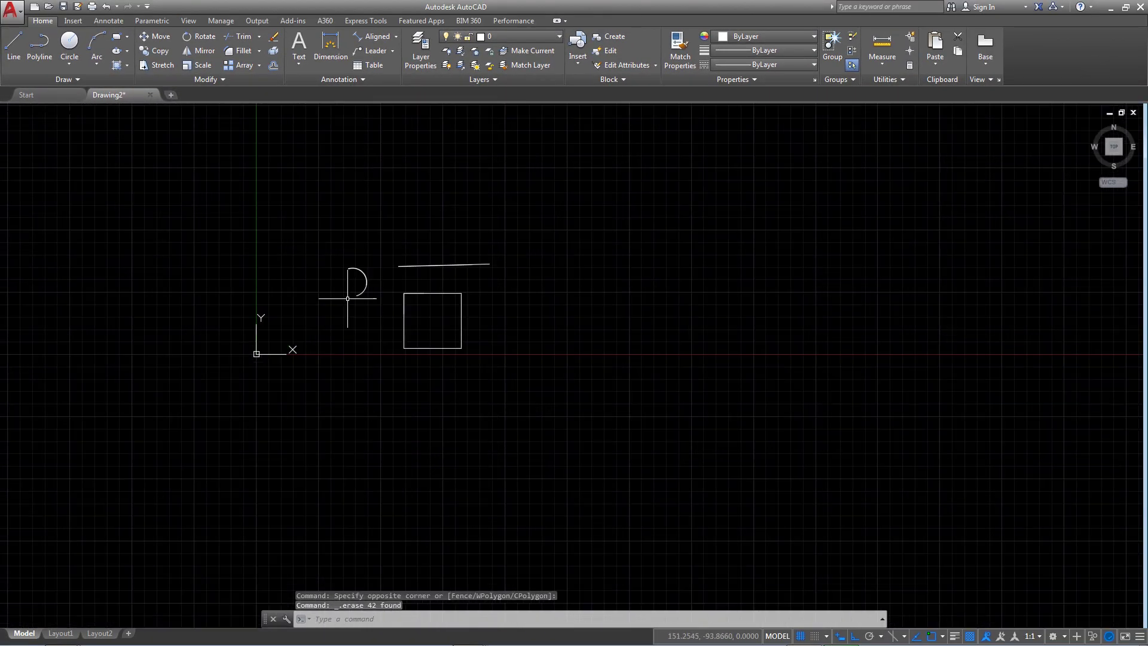
pyautogui.scroll(4, 359, 303)
pyautogui.moveTo(347, 290); pyautogui.dragTo(106, 333, button='middle')
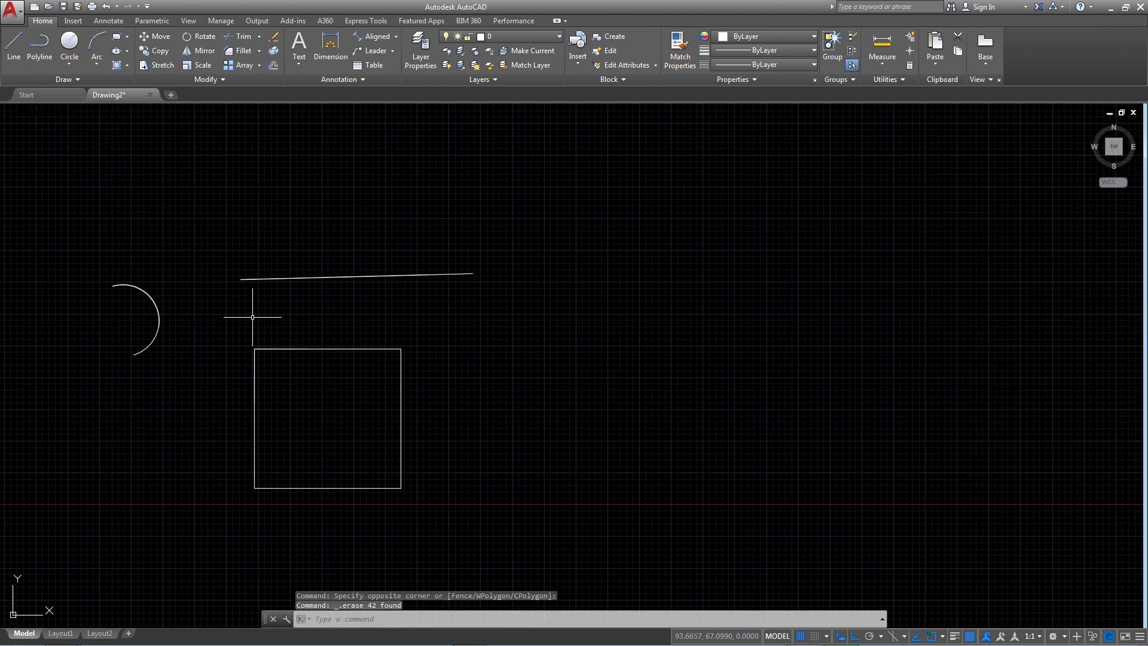
pyautogui.moveTo(252, 317); pyautogui.dragTo(263, 320, button='middle')
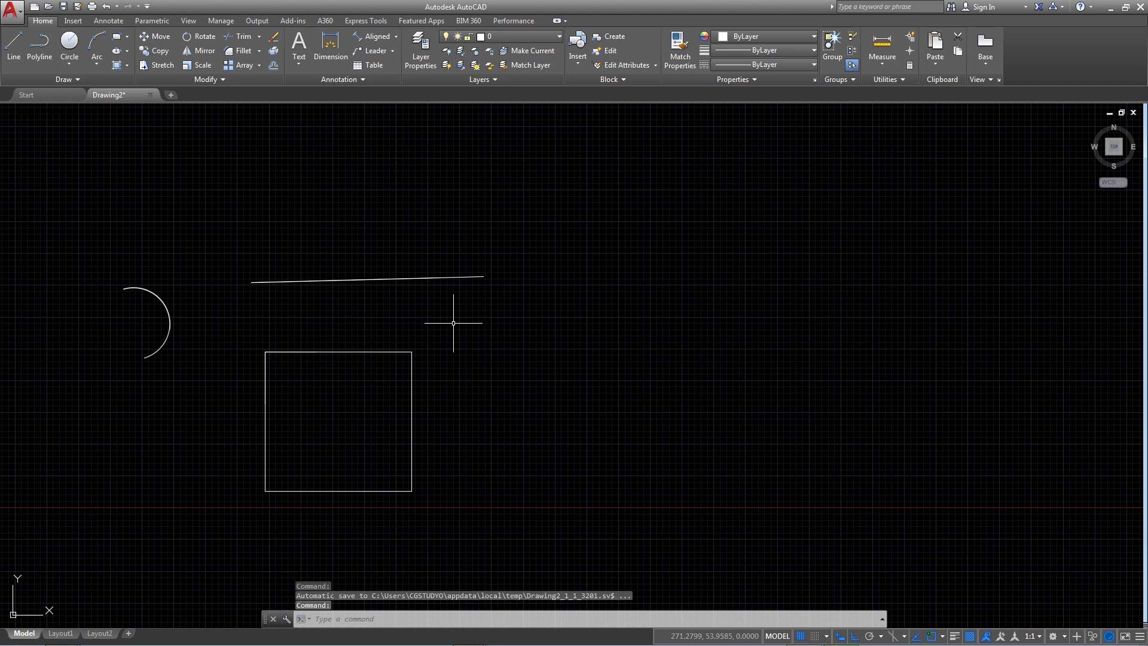
# Step: Draw a long horizontal line above the existing shapes with Ortho on
pyautogui.moveTo(450, 323); pyautogui.dragTo(493, 320, button='middle')
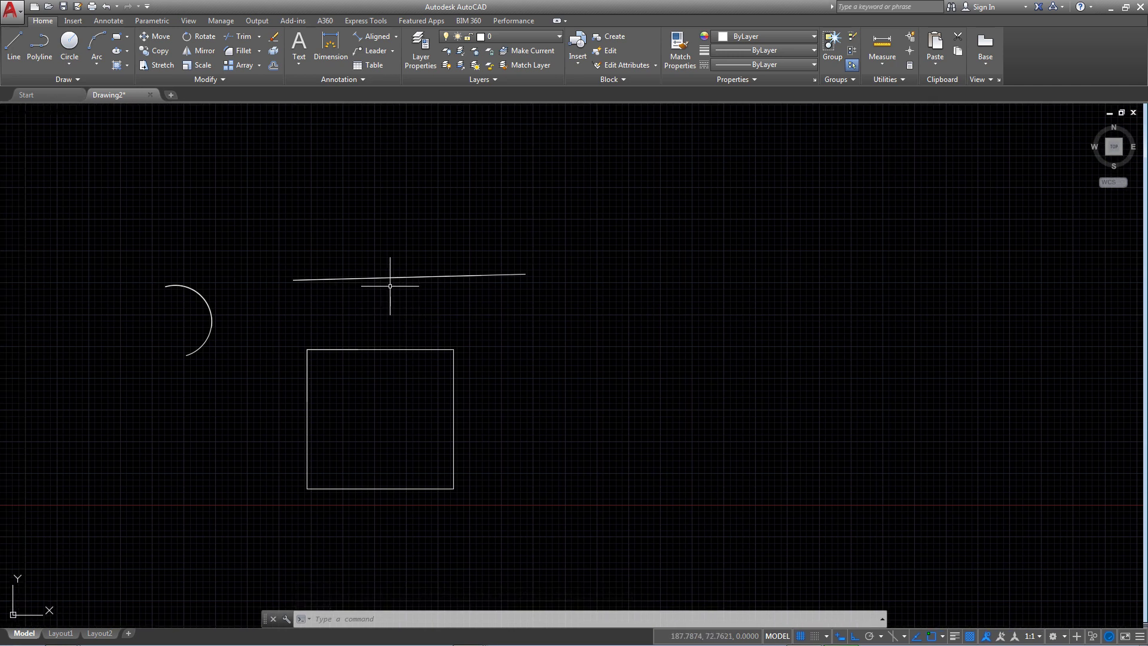
pyautogui.moveTo(389, 286); pyautogui.dragTo(359, 309, button='middle')
pyautogui.click(13, 45)
pyautogui.moveTo(231, 173); pyautogui.dragTo(230, 249, button='middle')
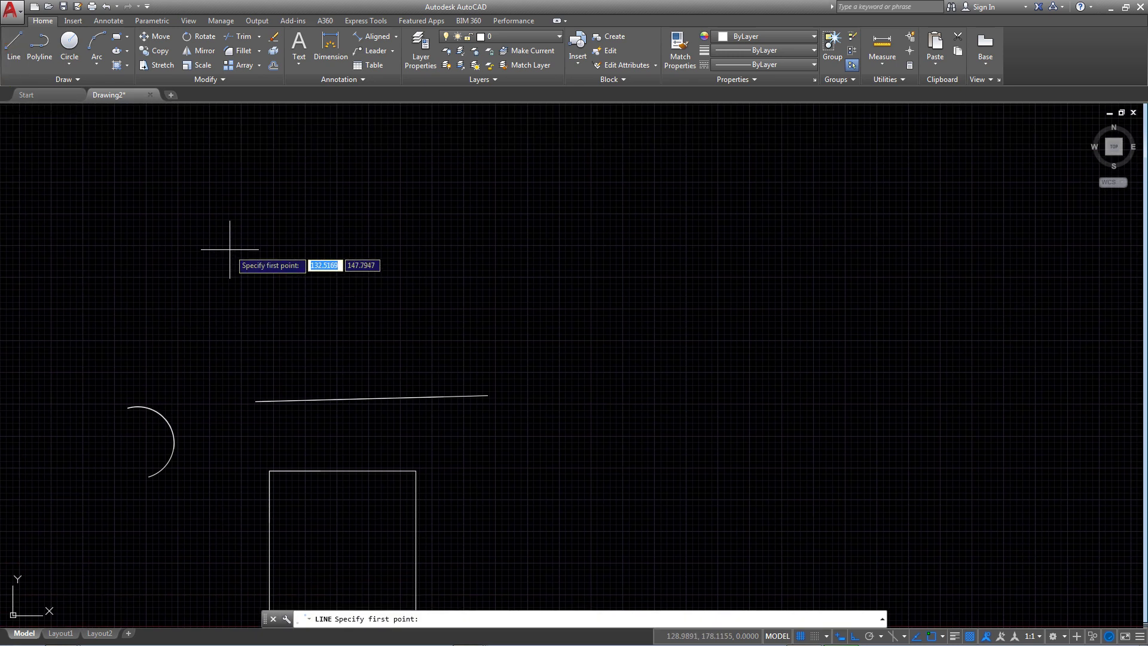
pyautogui.click(230, 249)
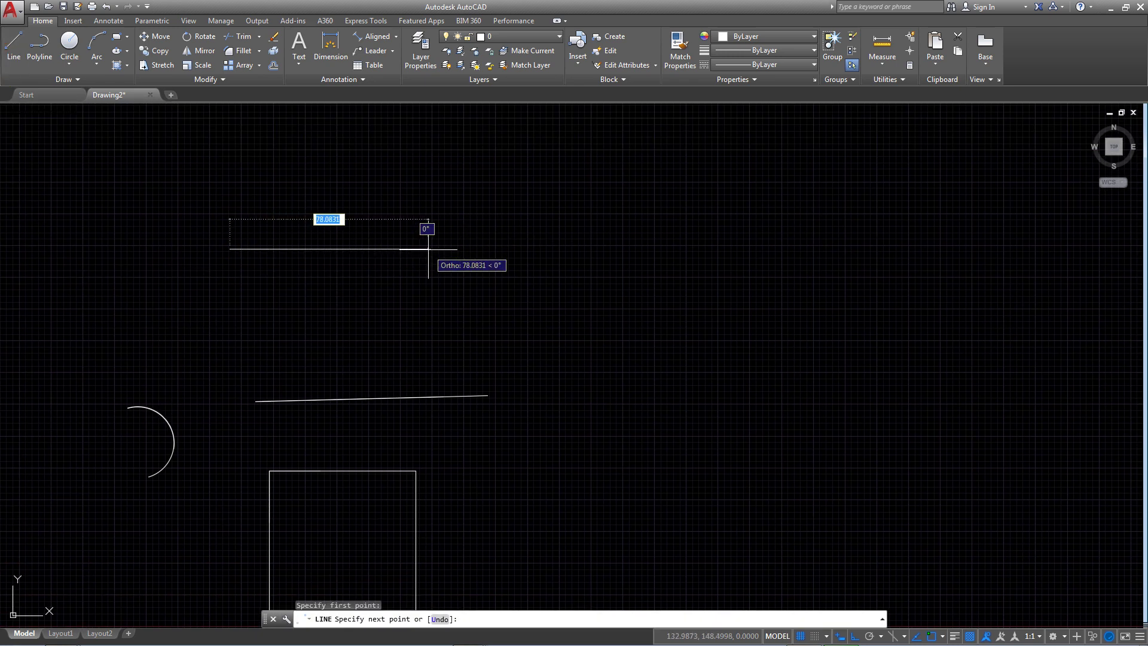
pyautogui.press('F8')
pyautogui.press('F8')
pyautogui.click(438, 249)
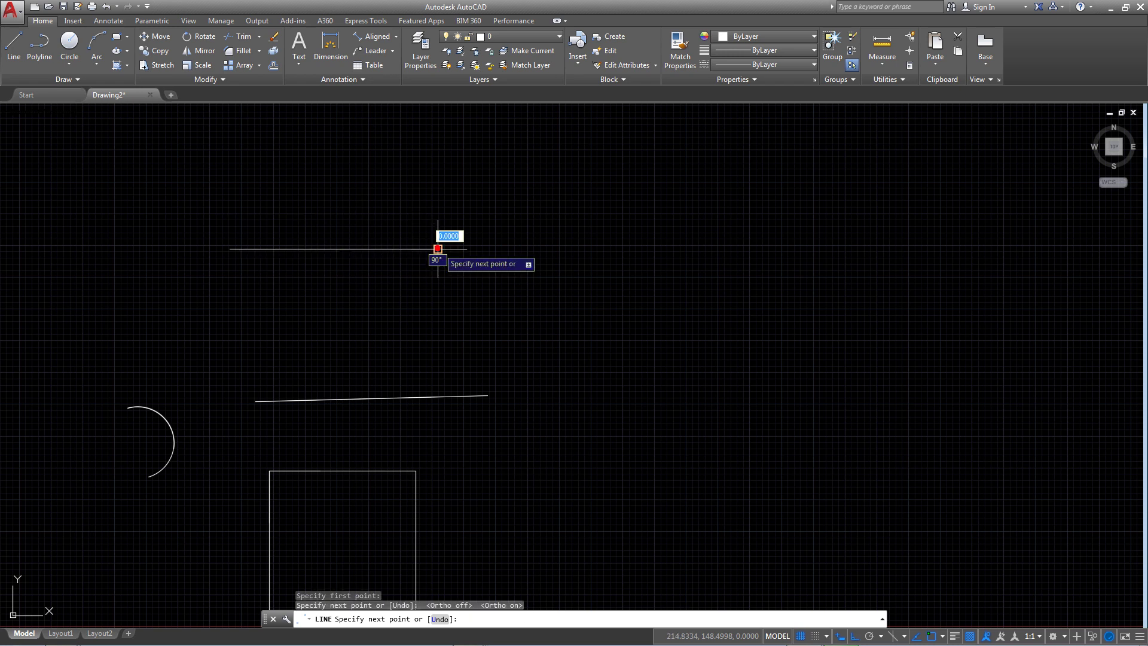
pyautogui.click(57, 249)
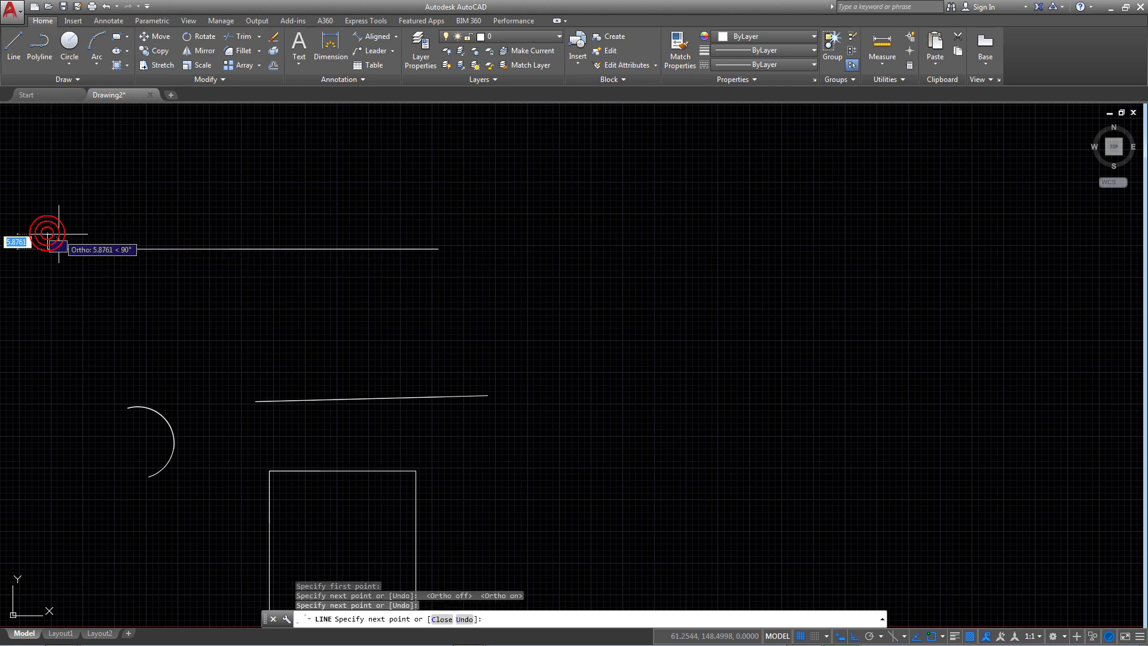
pyautogui.rightClick(59, 235)
pyautogui.click(87, 242)
# Step: Try selecting the new horizontal line several times, clearing each selection
pyautogui.moveTo(95, 246); pyautogui.dragTo(147, 254, button='middle')
pyautogui.click(149, 254)
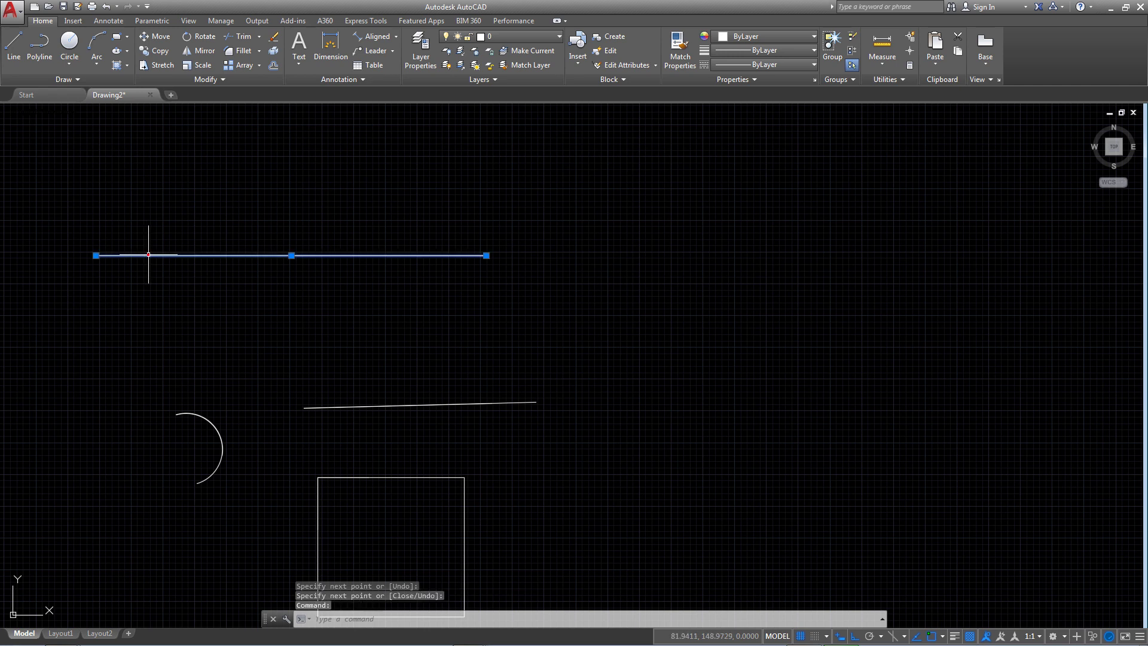
pyautogui.scroll(2, 272, 260)
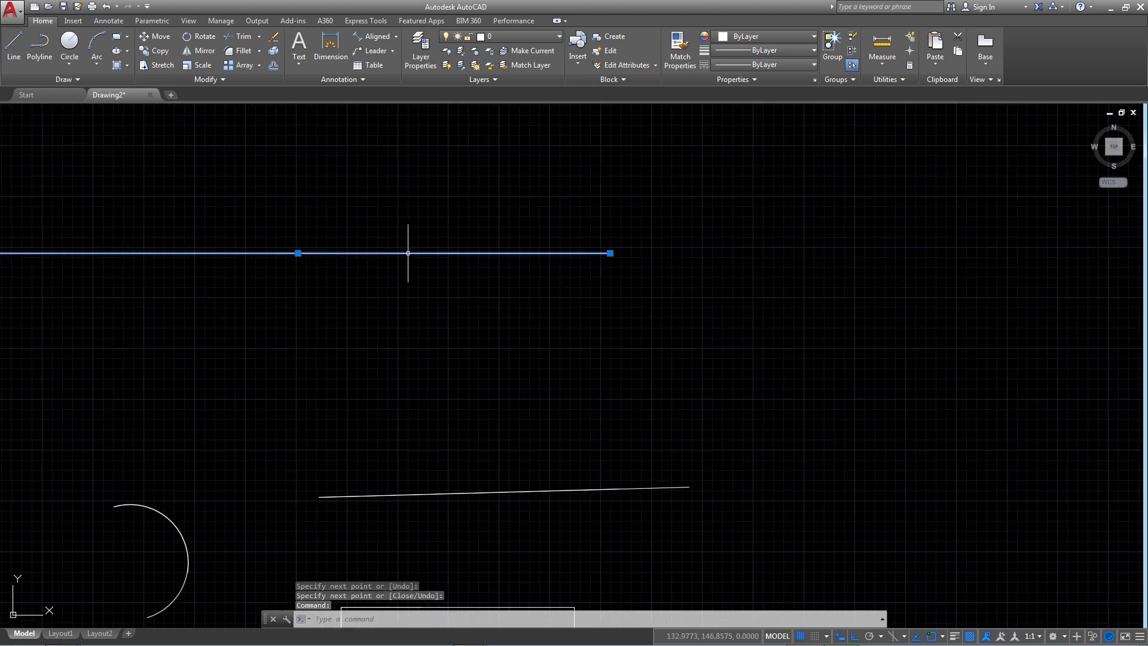
pyautogui.scroll(-2, 335, 243)
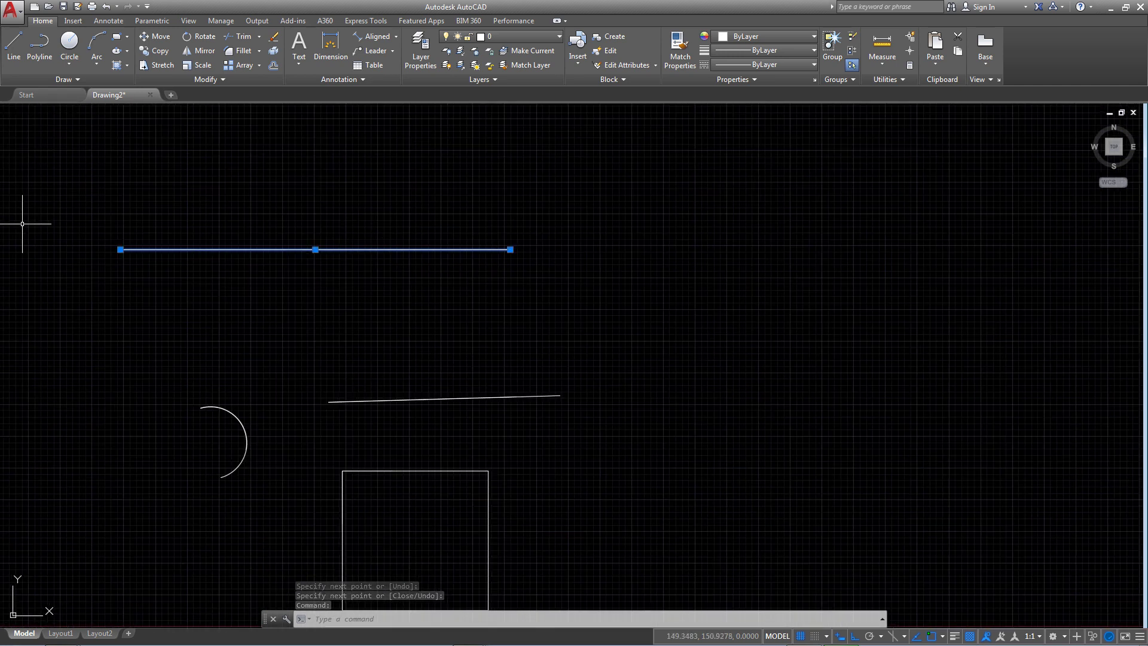
pyautogui.moveTo(197, 226); pyautogui.dragTo(211, 247, button='middle')
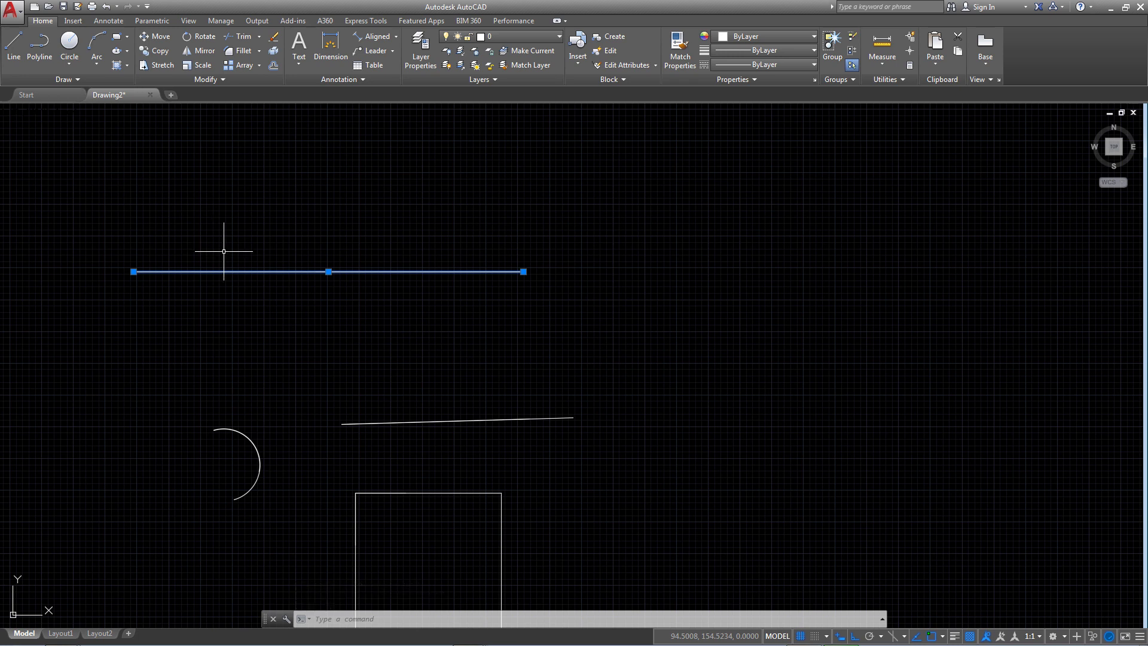
pyautogui.press('Escape')
pyautogui.moveTo(292, 259); pyautogui.dragTo(260, 290)
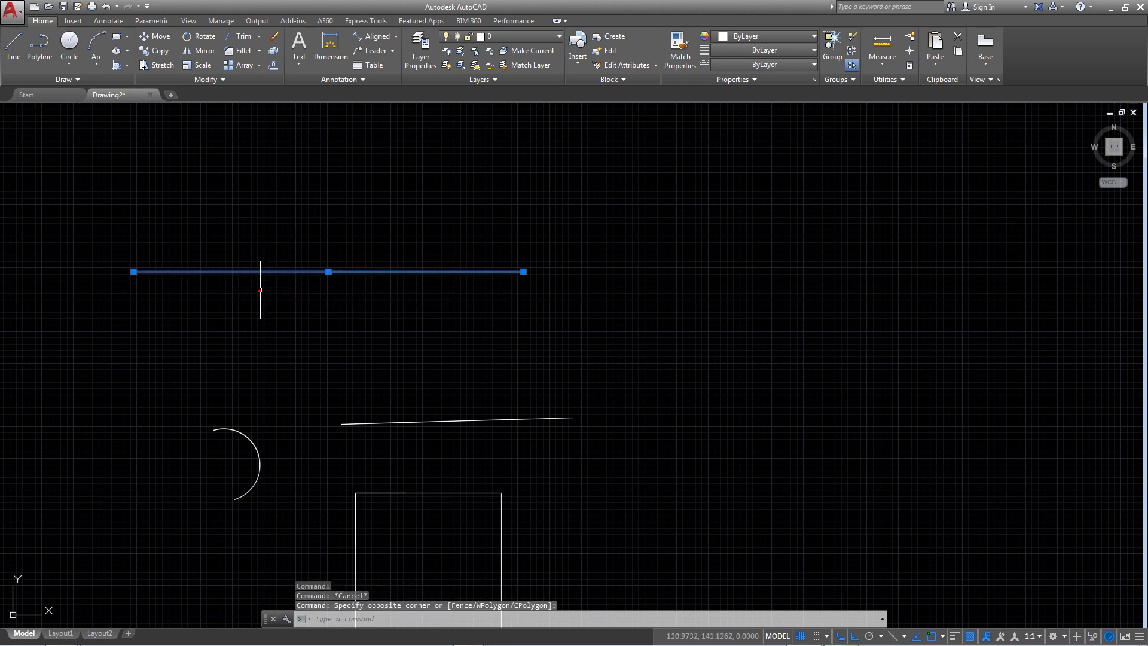
pyautogui.press('Escape')
pyautogui.click(307, 272)
pyautogui.moveTo(302, 256)
pyautogui.mouseDown(button='middle')
pyautogui.moveTo(276, 282)
pyautogui.moveTo(307, 308)
pyautogui.mouseUp(button='middle')
pyautogui.scroll(2, 277, 281)
pyautogui.scroll(-2, 225, 290)
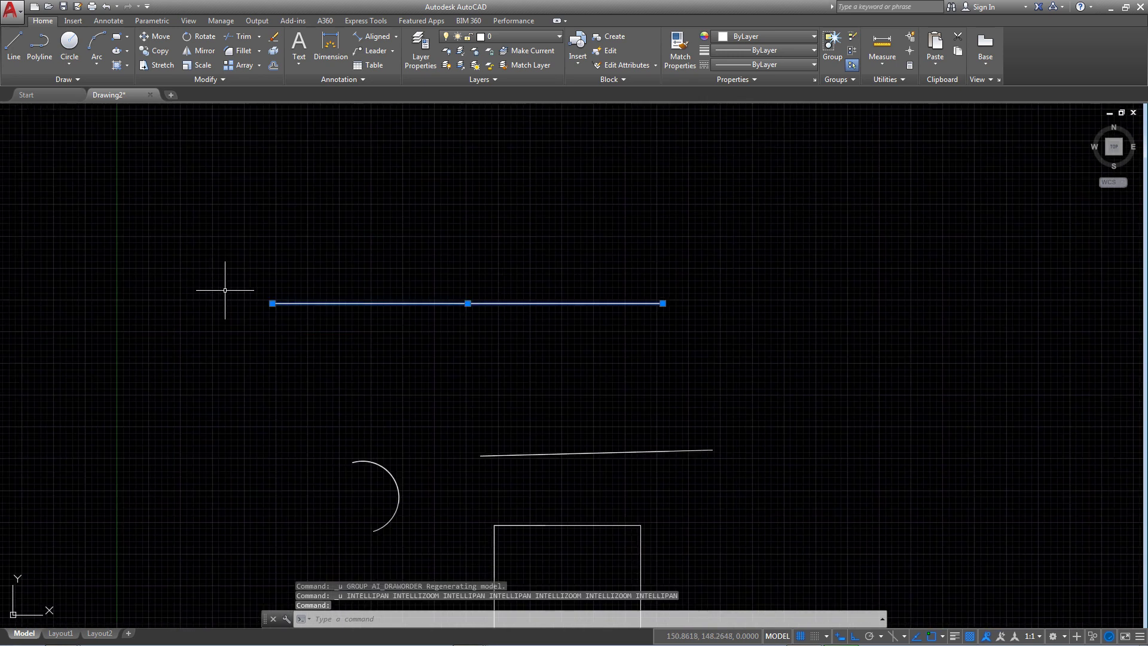
pyautogui.press('Escape')
# Step: Select the long horizontal line and open the Modify panel's Draw Order dropdown
pyautogui.click(587, 304)
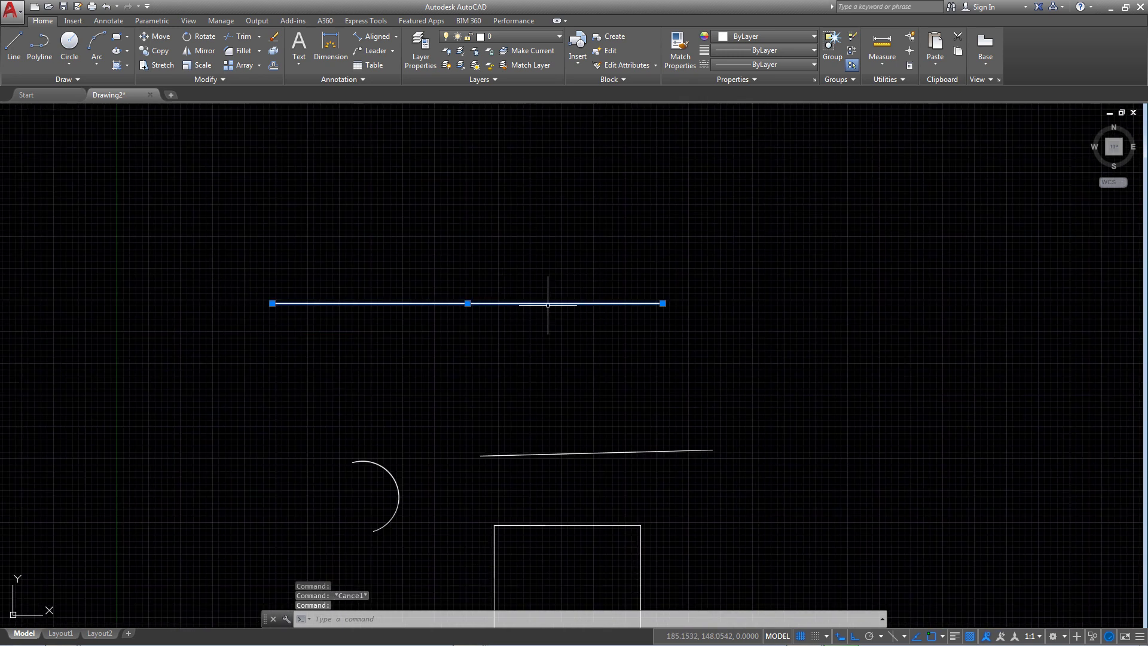
pyautogui.scroll(2, 547, 305)
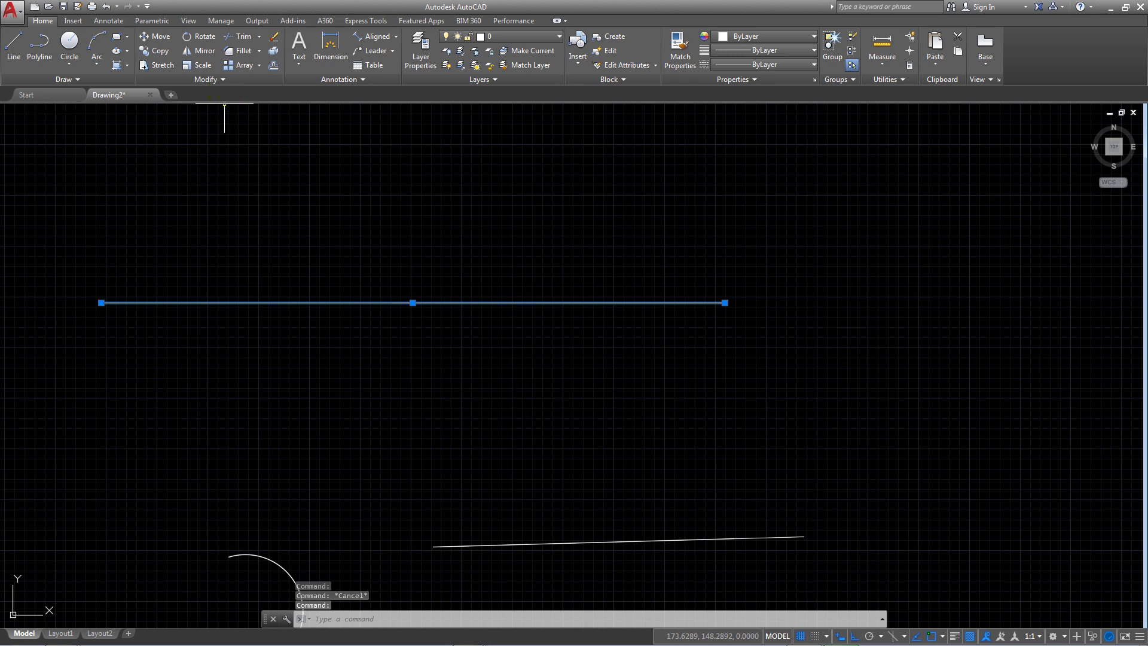
pyautogui.click(216, 79)
pyautogui.click(265, 109)
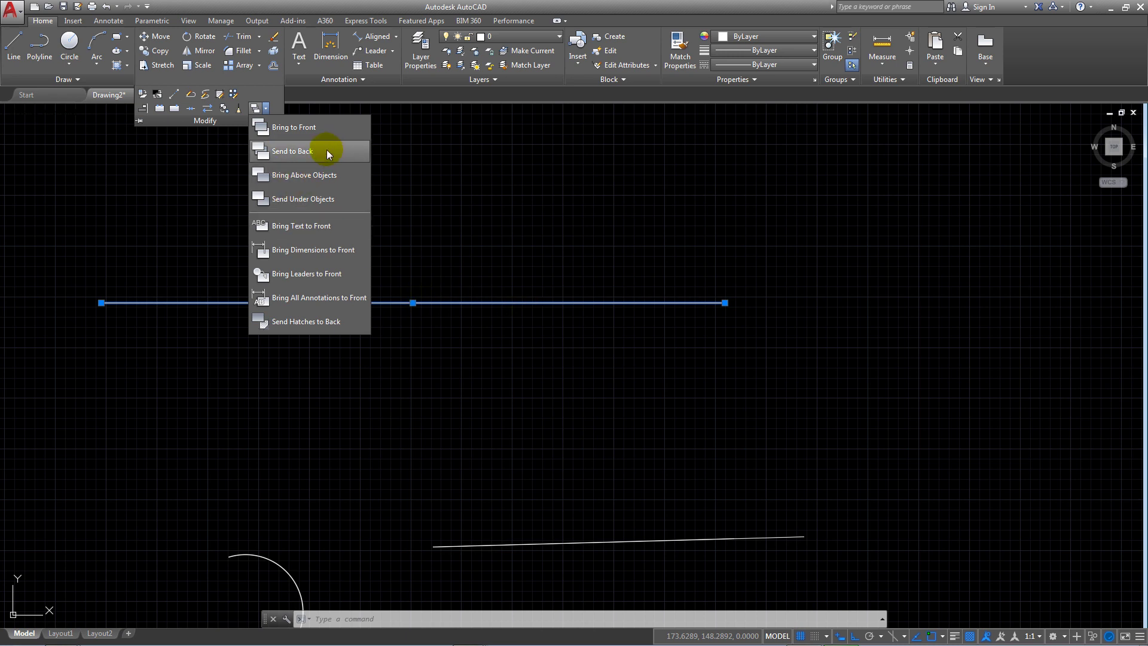
# Step: Send the horizontal line to back, then select its right-hand part to check
pyautogui.click(327, 150)
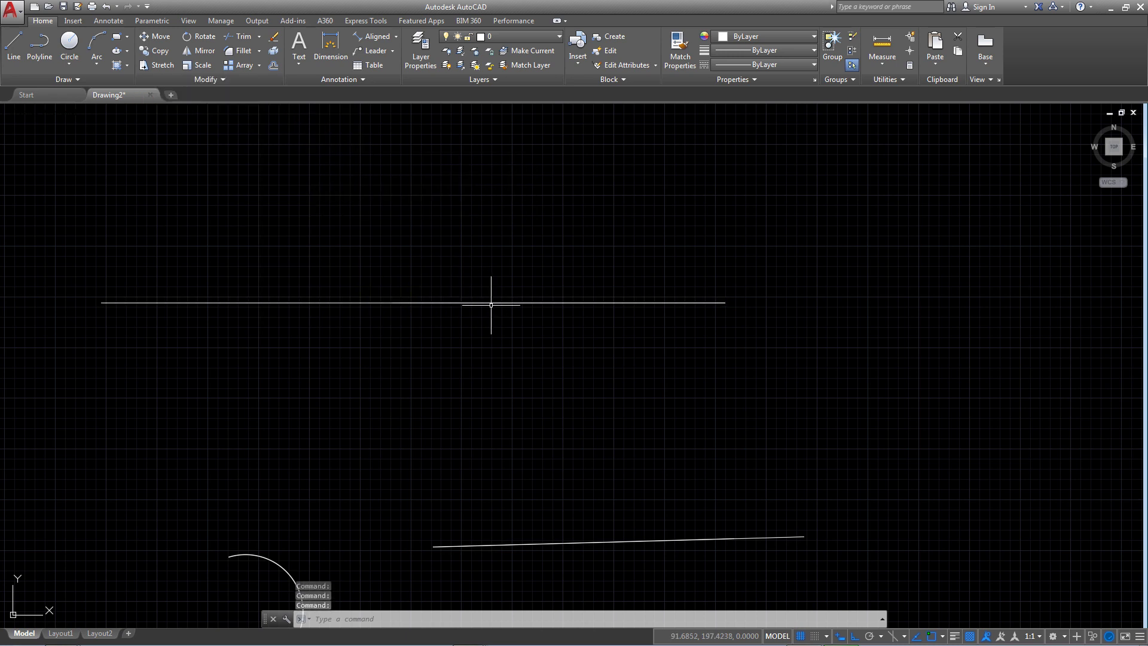
pyautogui.click(497, 302)
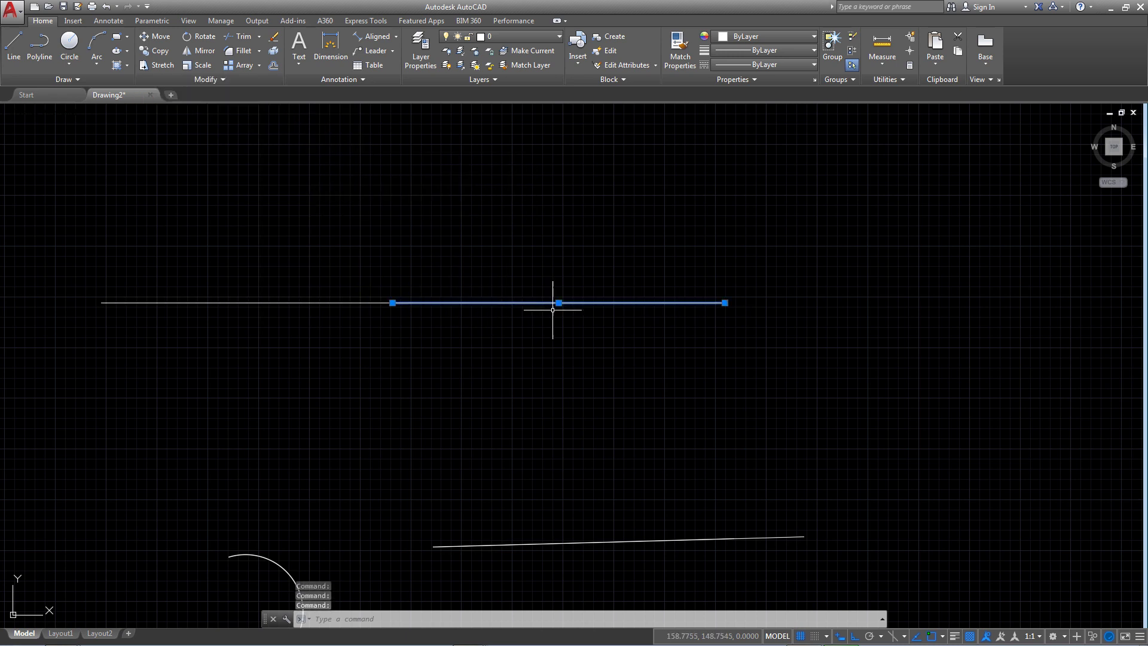
pyautogui.moveTo(499, 311); pyautogui.dragTo(529, 327, button='middle')
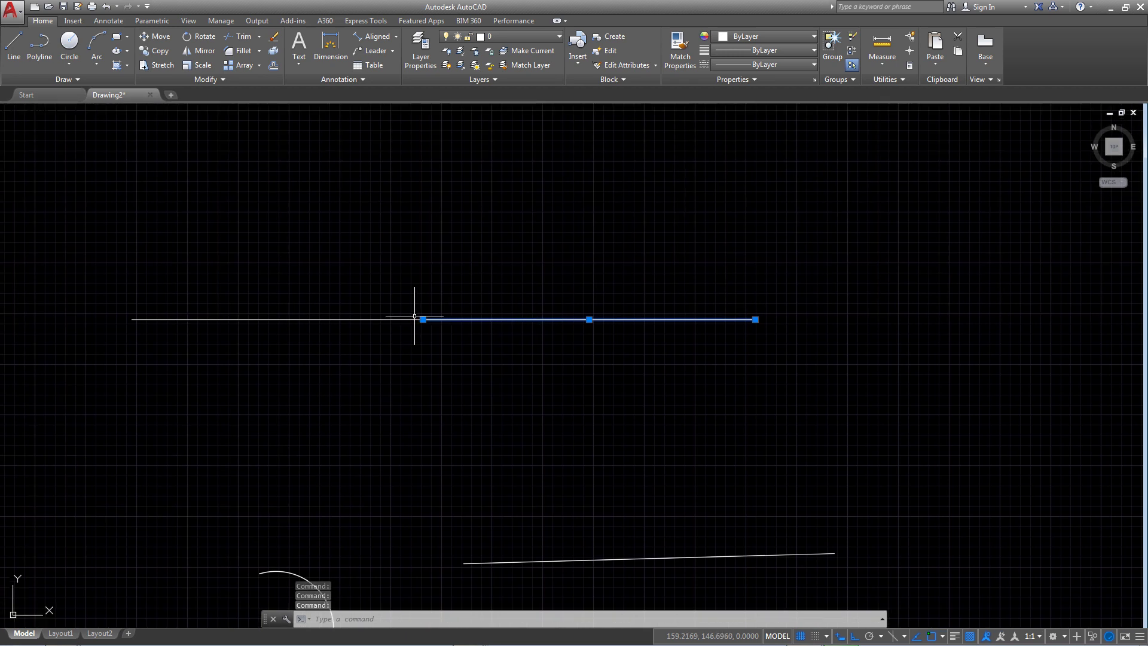
pyautogui.press('Escape')
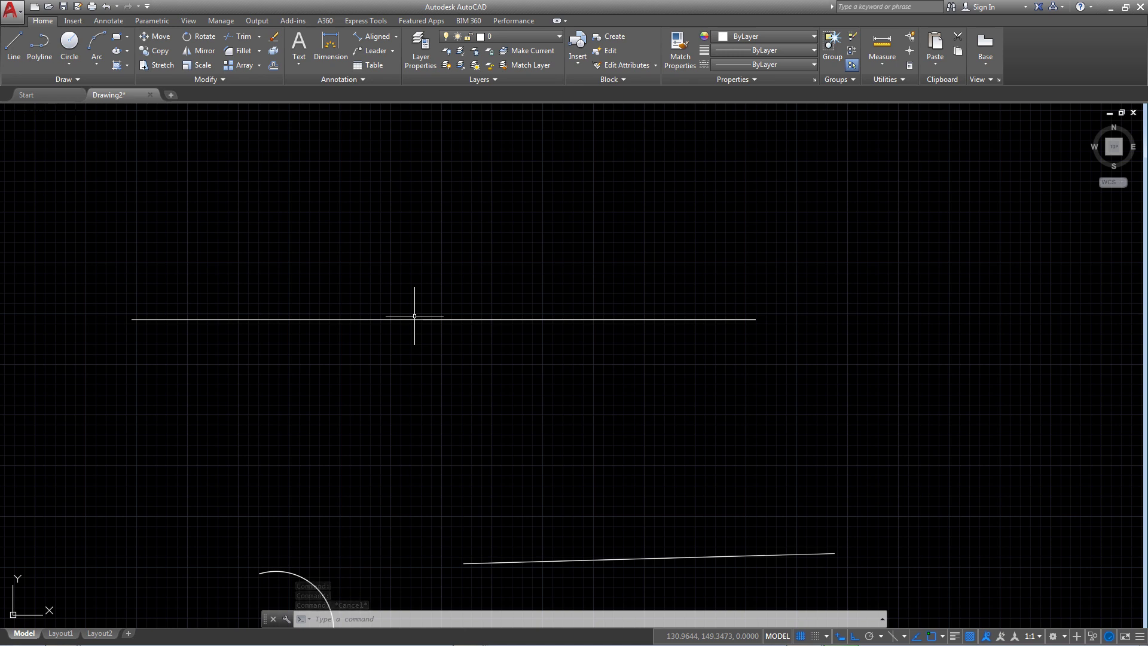
# Step: Click other pieces of the horizontal line to verify, then pan back to the shapes
pyautogui.moveTo(414, 316); pyautogui.dragTo(424, 325, button='middle')
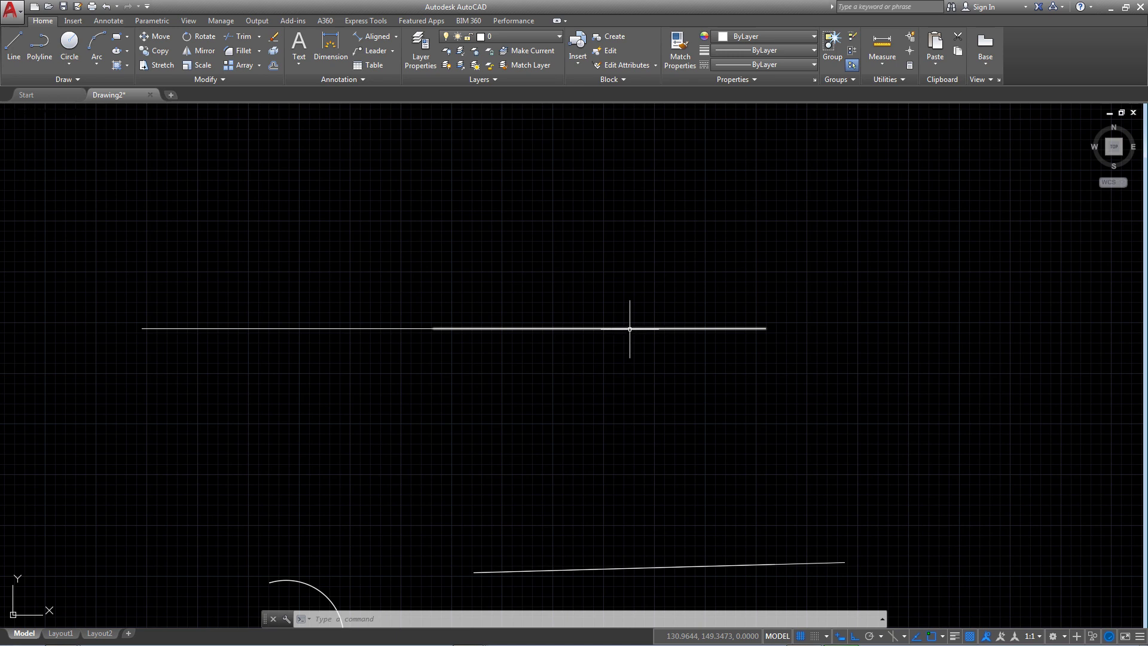
pyautogui.click(624, 327)
pyautogui.press('Escape')
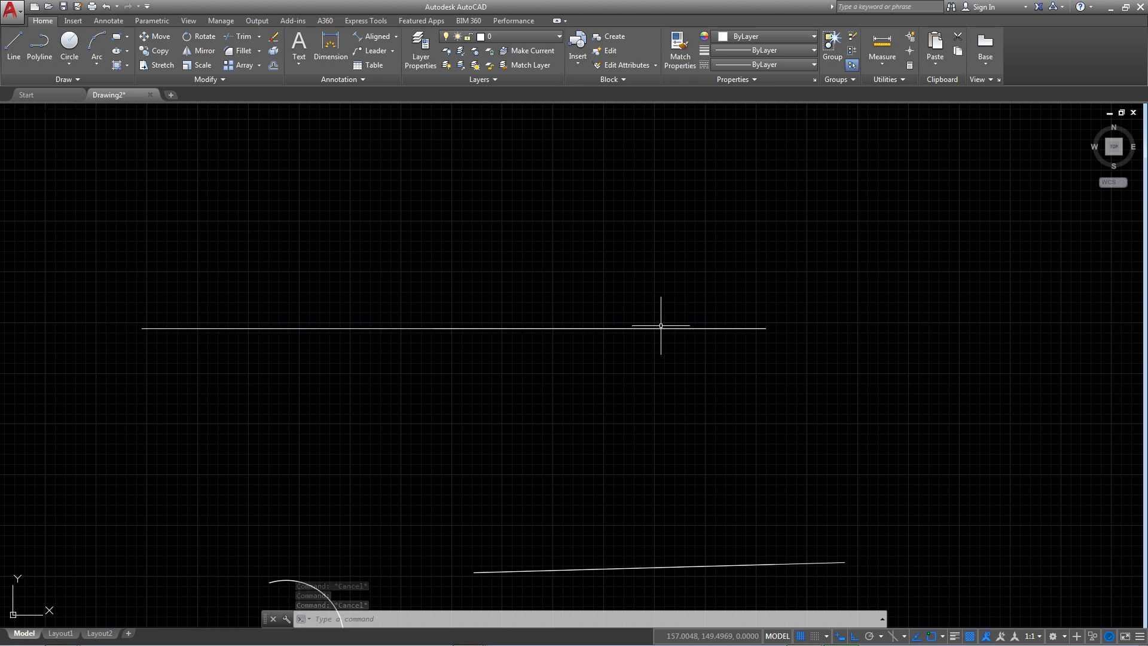
pyautogui.click(397, 327)
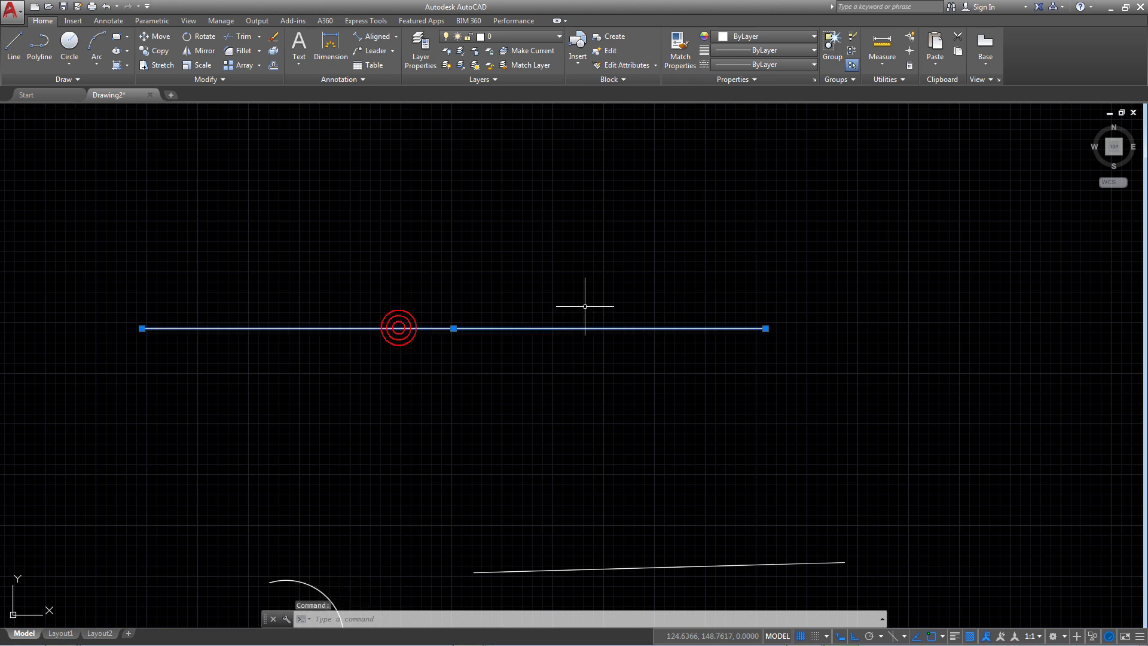
pyautogui.press('Escape')
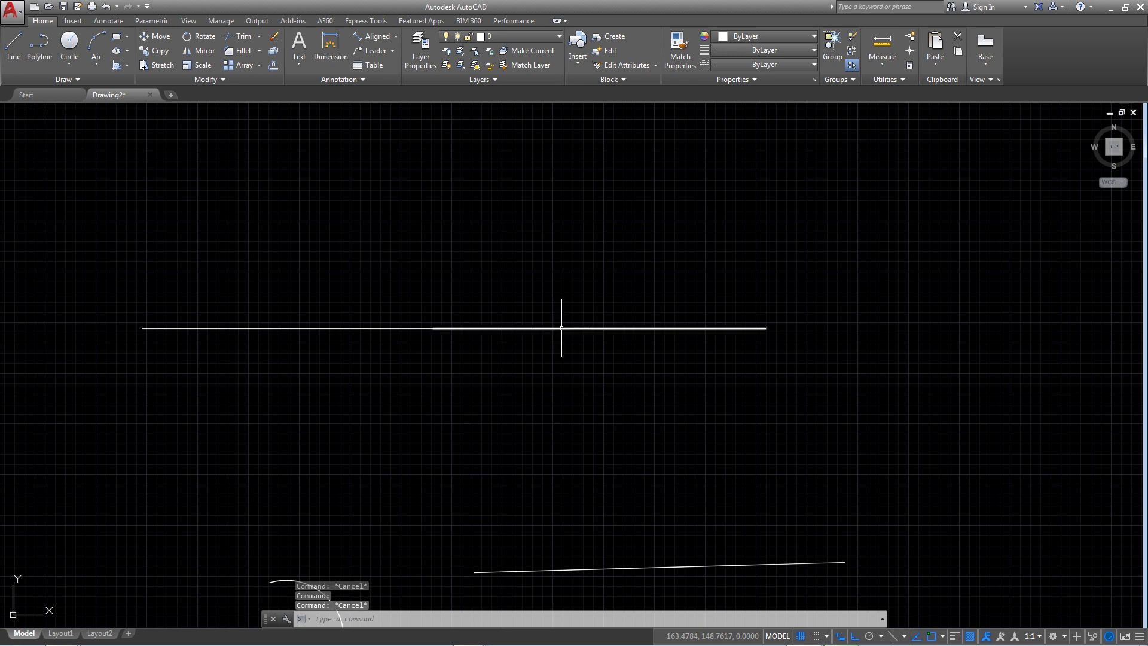
pyautogui.scroll(-2, 559, 325)
pyautogui.moveTo(559, 326)
pyautogui.mouseDown(button='middle')
pyautogui.moveTo(545, 355)
pyautogui.moveTo(541, 249)
pyautogui.mouseUp(button='middle')
pyautogui.scroll(2, 416, 442)
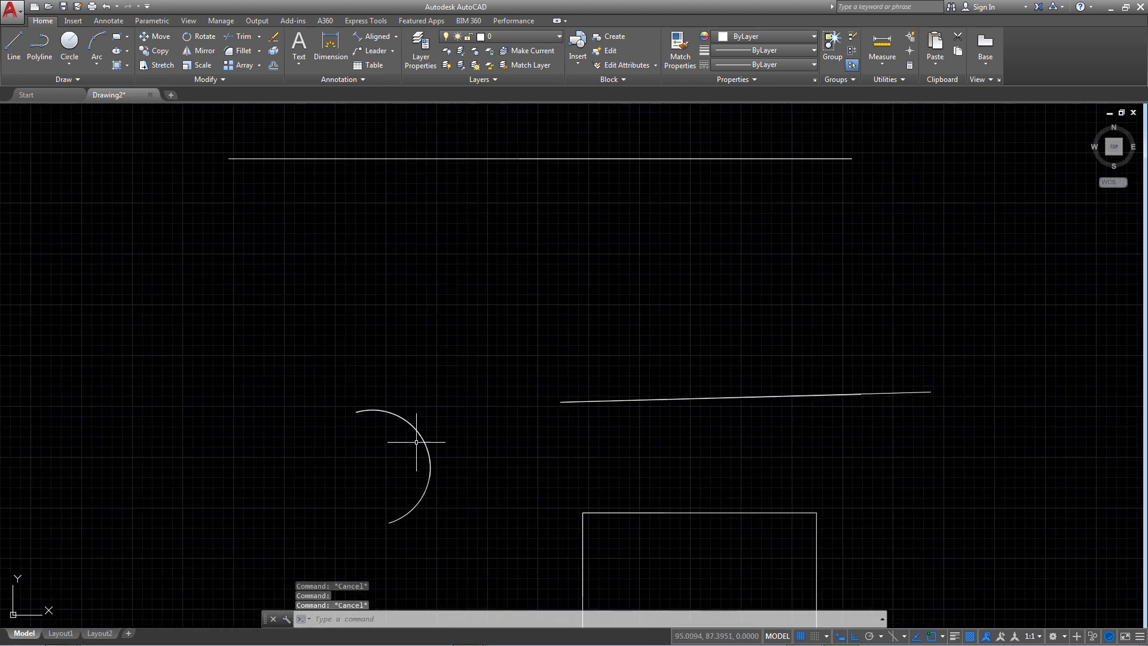
pyautogui.click(418, 442)
pyautogui.scroll(3, 425, 441)
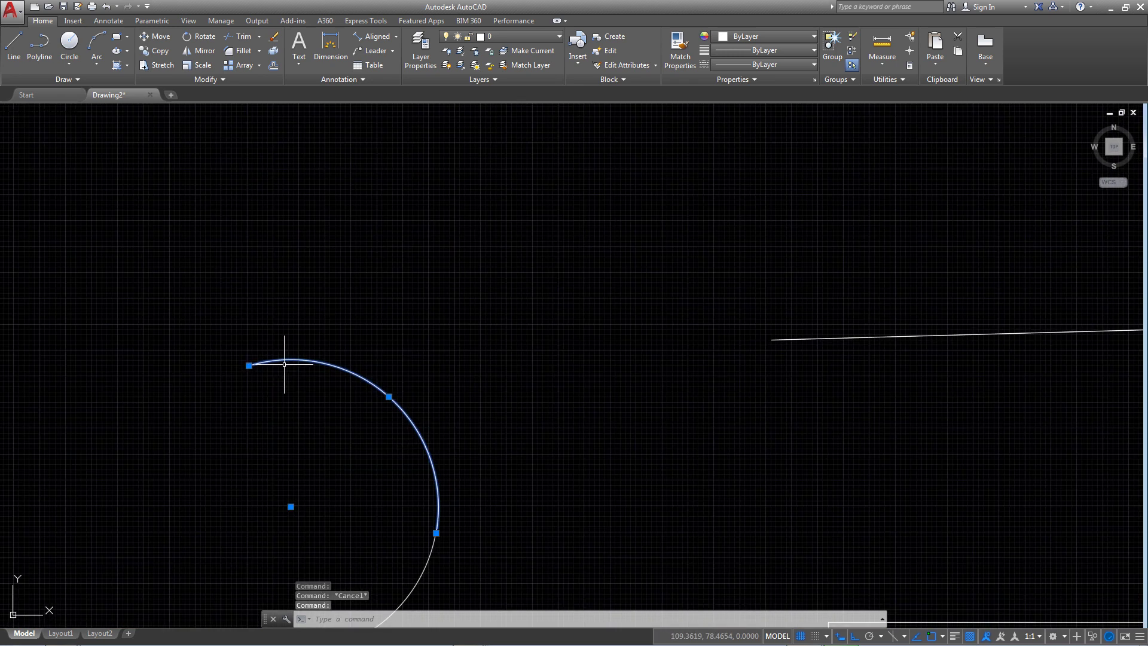
pyautogui.moveTo(425, 467); pyautogui.dragTo(457, 402, button='middle')
pyautogui.write('m')
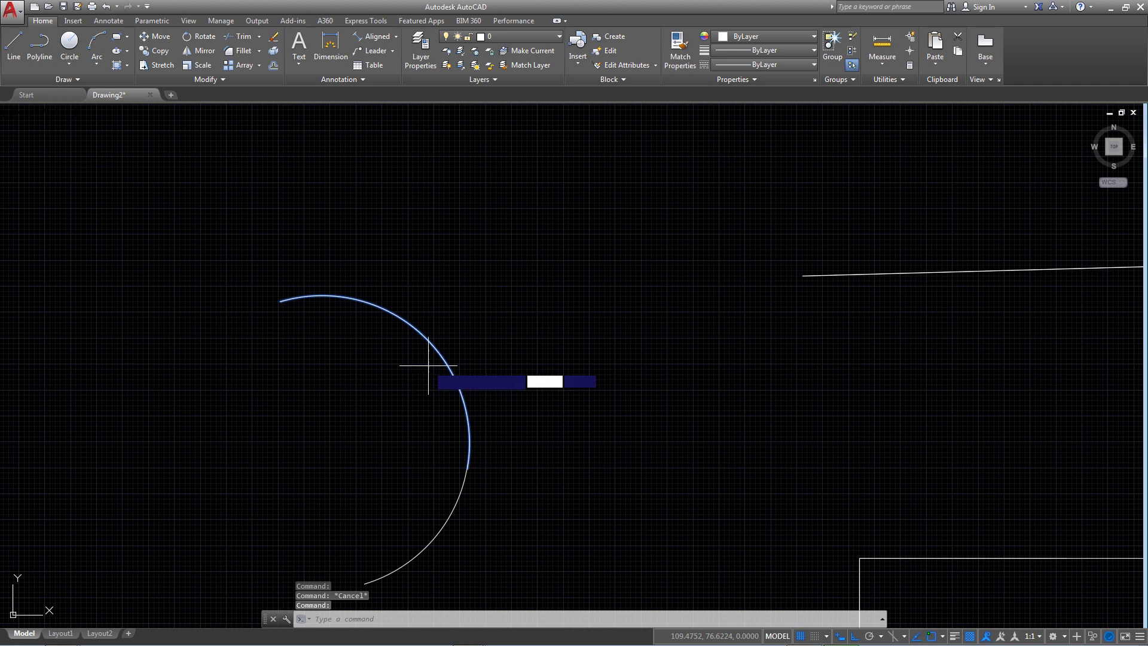
pyautogui.press('Return')
pyautogui.click(427, 357)
pyautogui.click(425, 356)
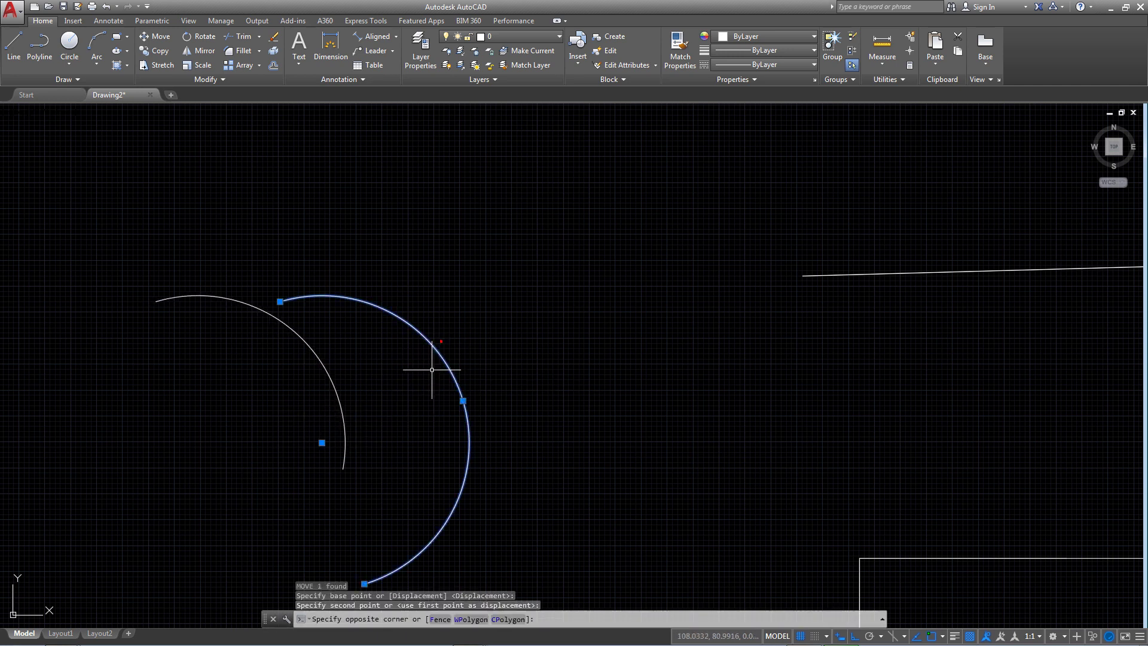
pyautogui.click(425, 377)
pyautogui.hotkey('ctrl', 'z')
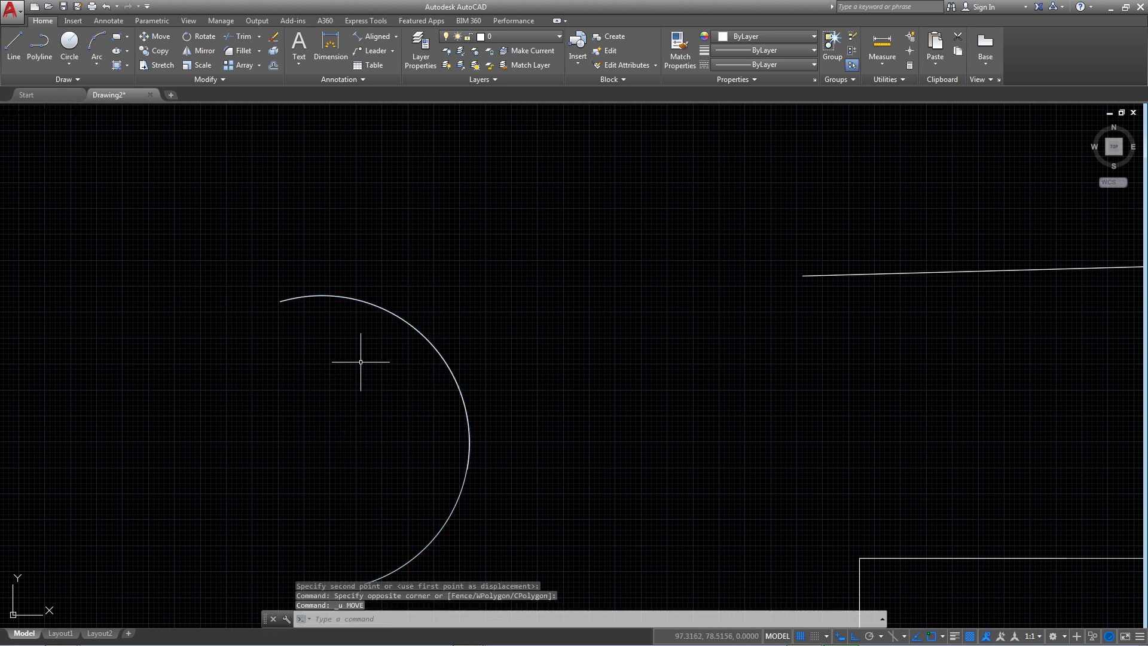
pyautogui.click(399, 320)
pyautogui.scroll(-2, 399, 321)
pyautogui.press('Escape')
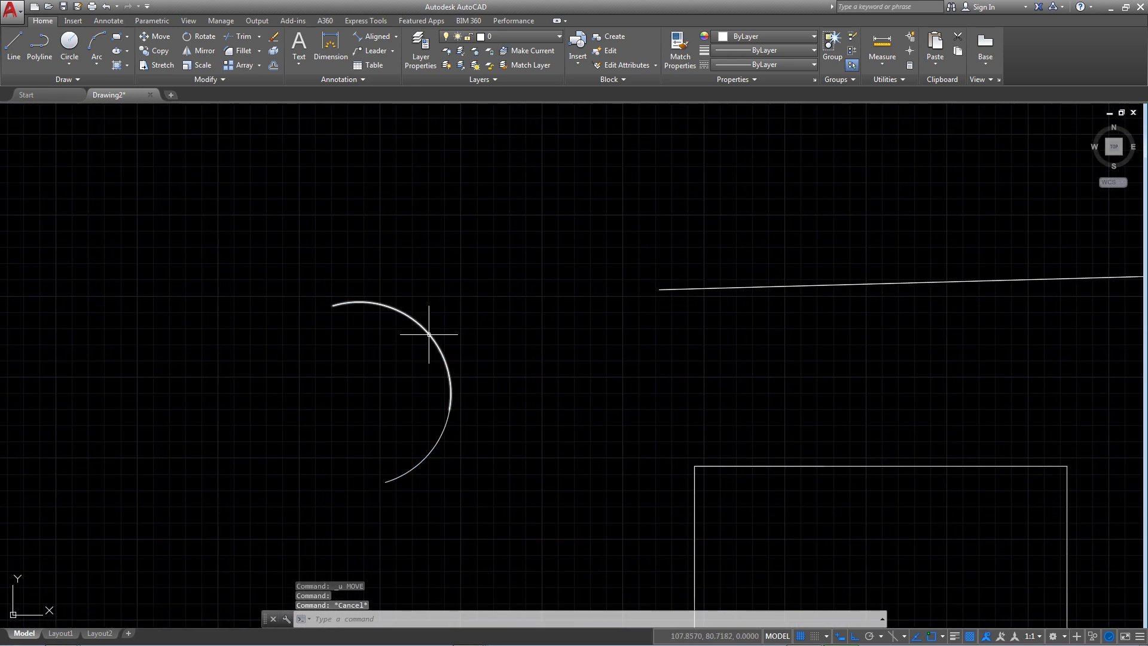
pyautogui.click(428, 334)
pyautogui.press('Escape')
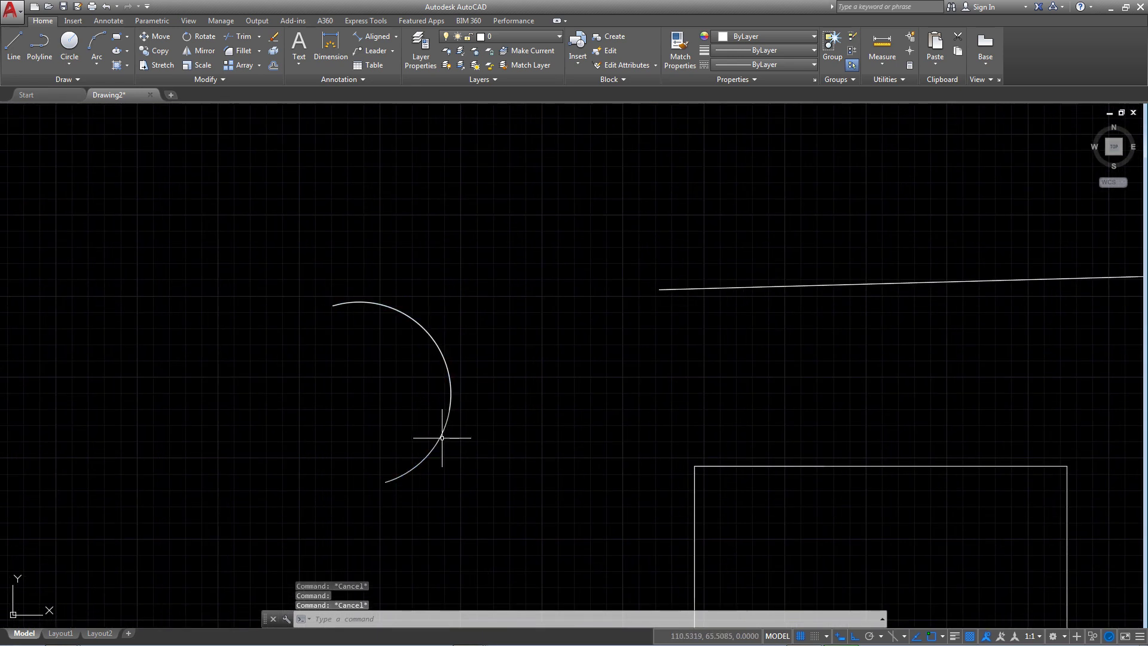
pyautogui.click(442, 438)
pyautogui.press('Escape')
pyautogui.scroll(-2, 551, 361)
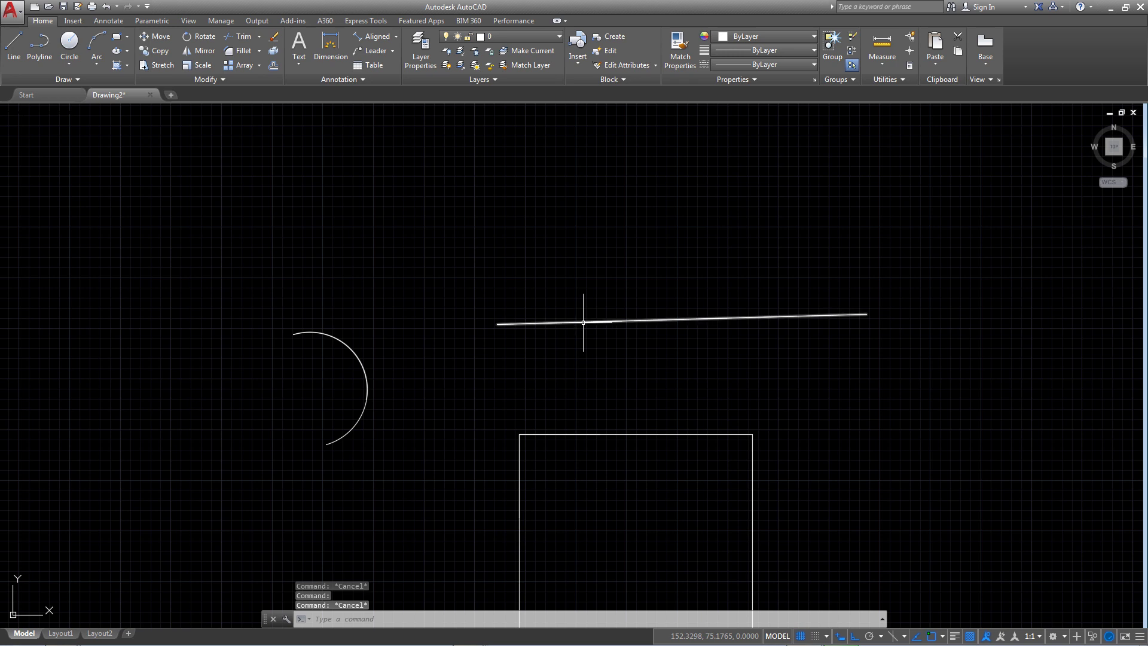
pyautogui.click(583, 323)
pyautogui.moveTo(725, 327); pyautogui.dragTo(602, 341, button='middle')
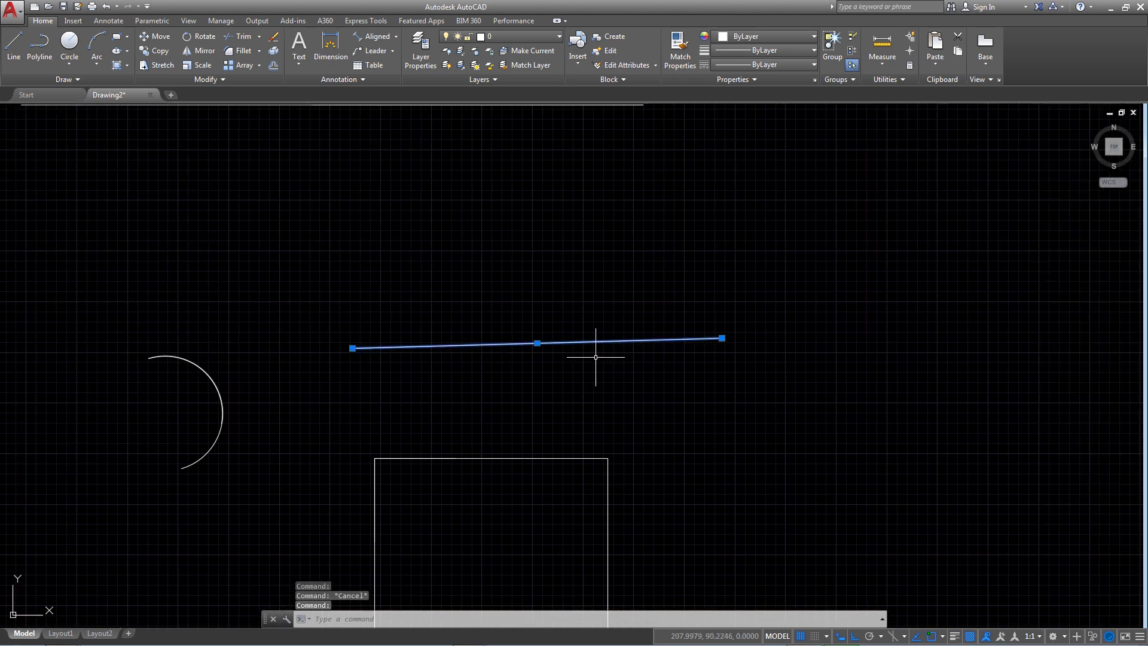
pyautogui.scroll(2, 596, 357)
pyautogui.click(223, 80)
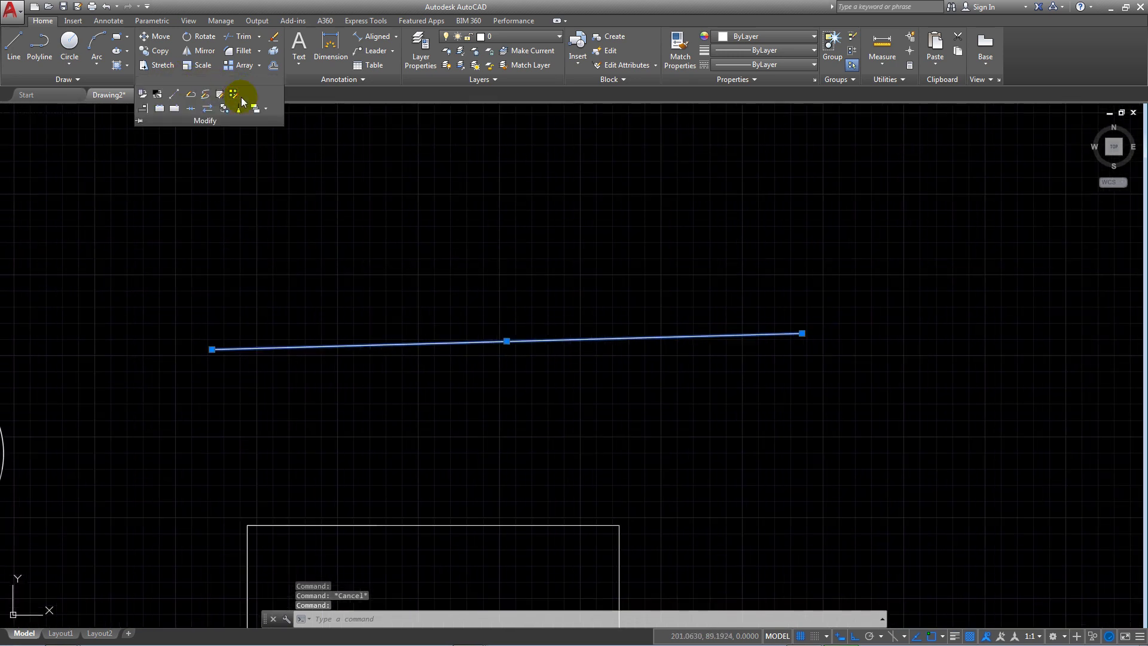
pyautogui.click(263, 109)
pyautogui.press('Escape')
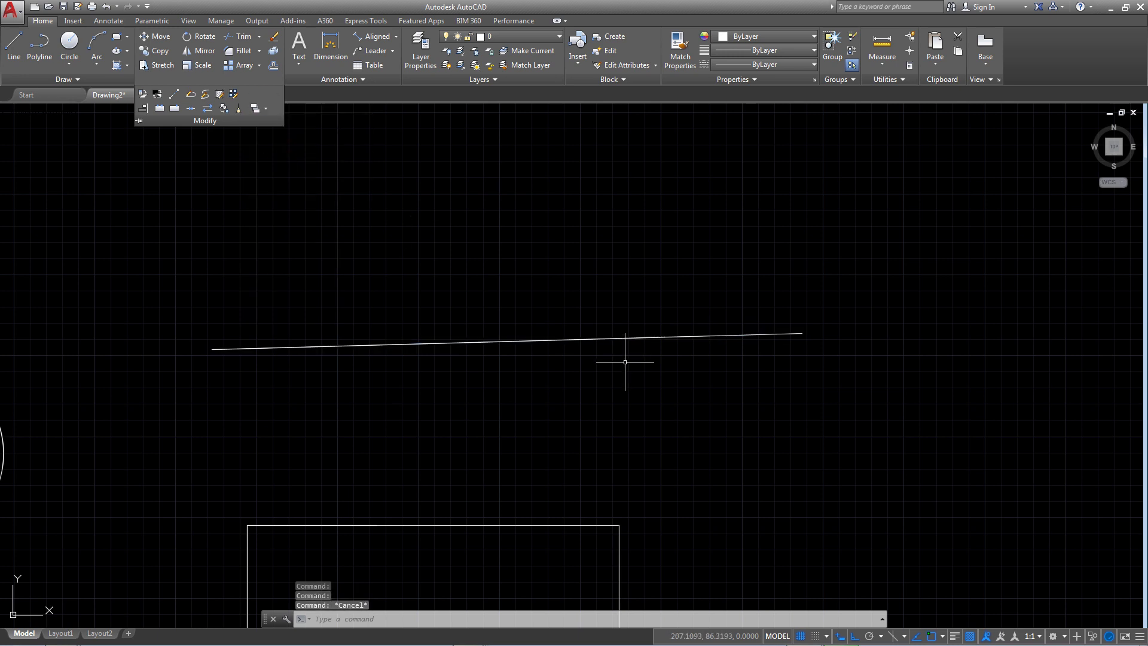
pyautogui.click(609, 338)
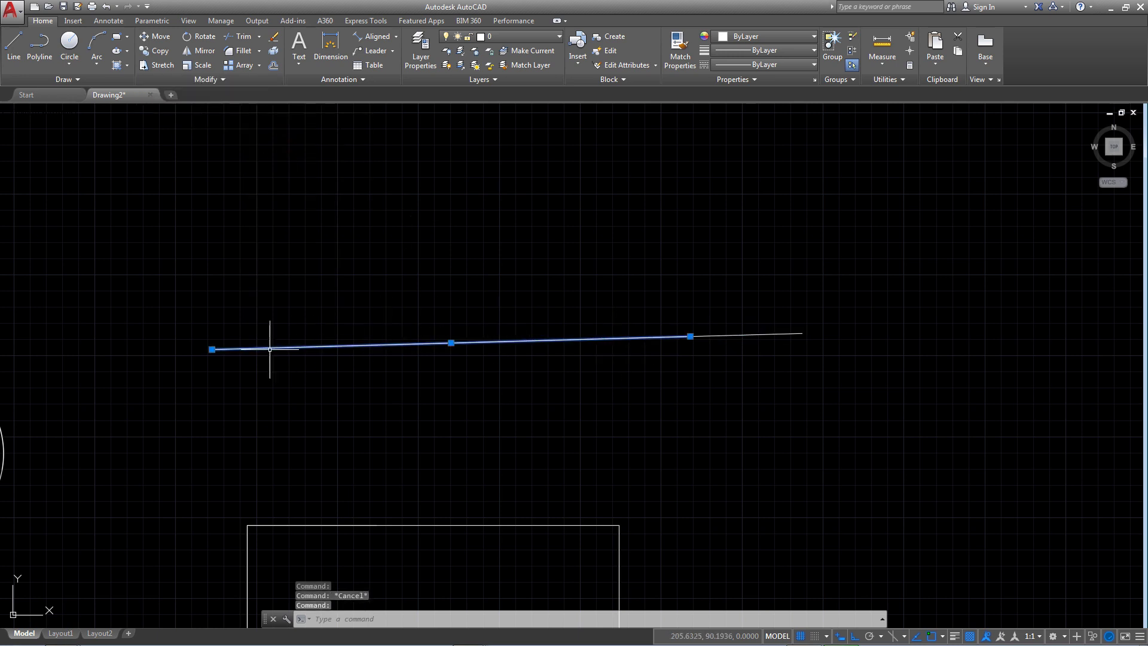
pyautogui.click(759, 334)
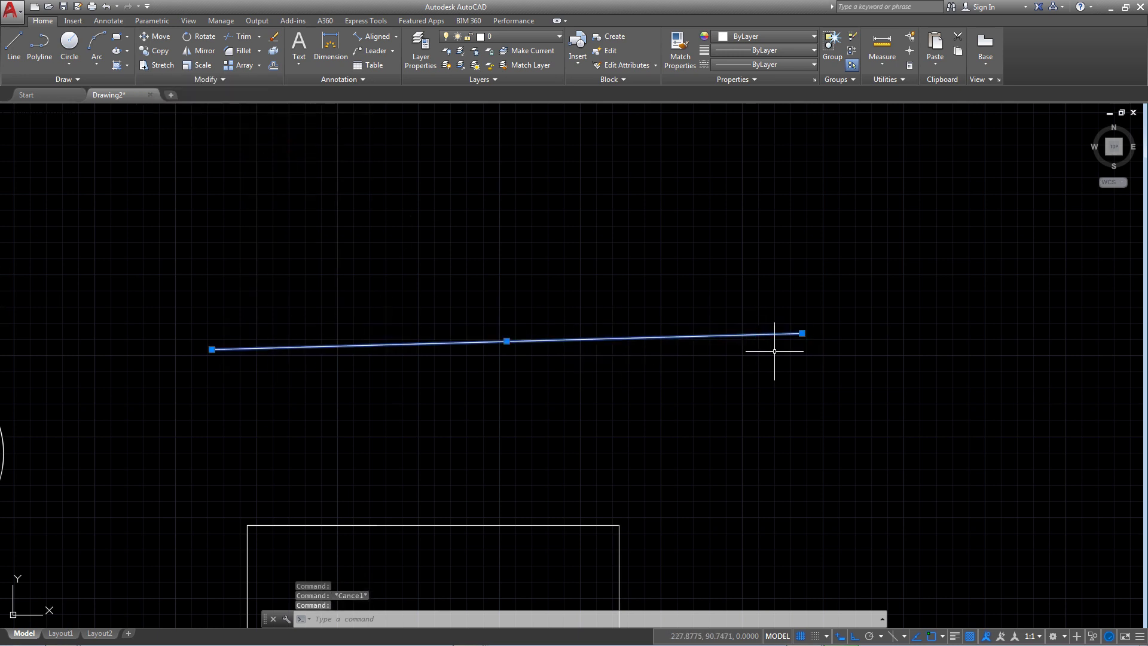
pyautogui.press('Escape')
pyautogui.scroll(-4, 688, 311)
pyautogui.scroll(2, 598, 383)
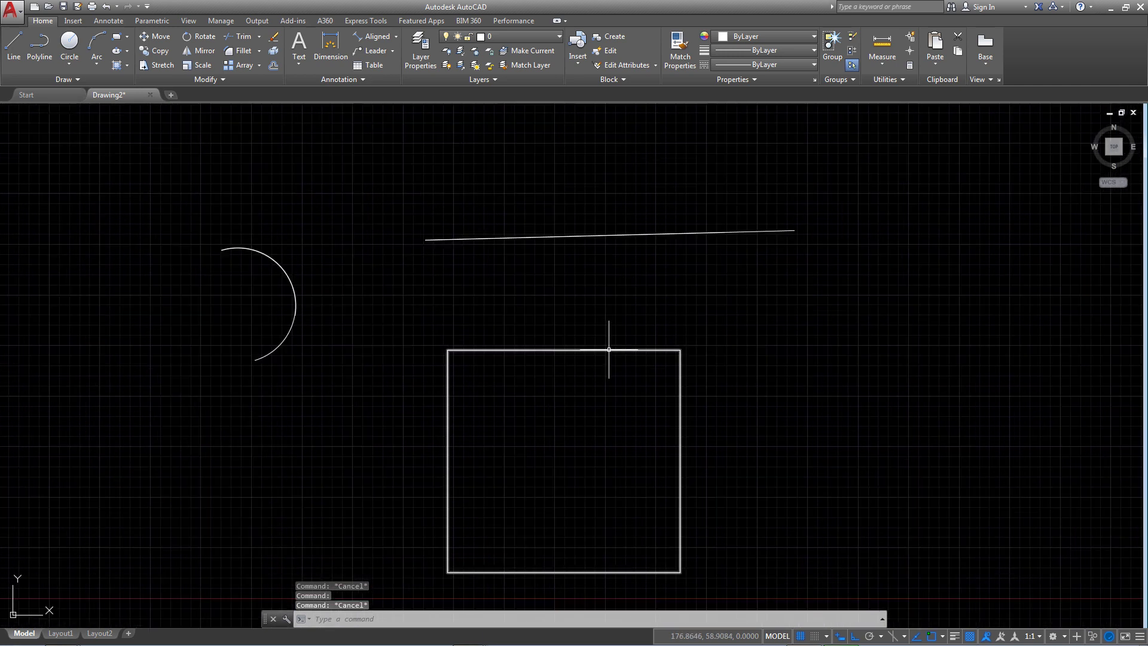
pyautogui.click(609, 350)
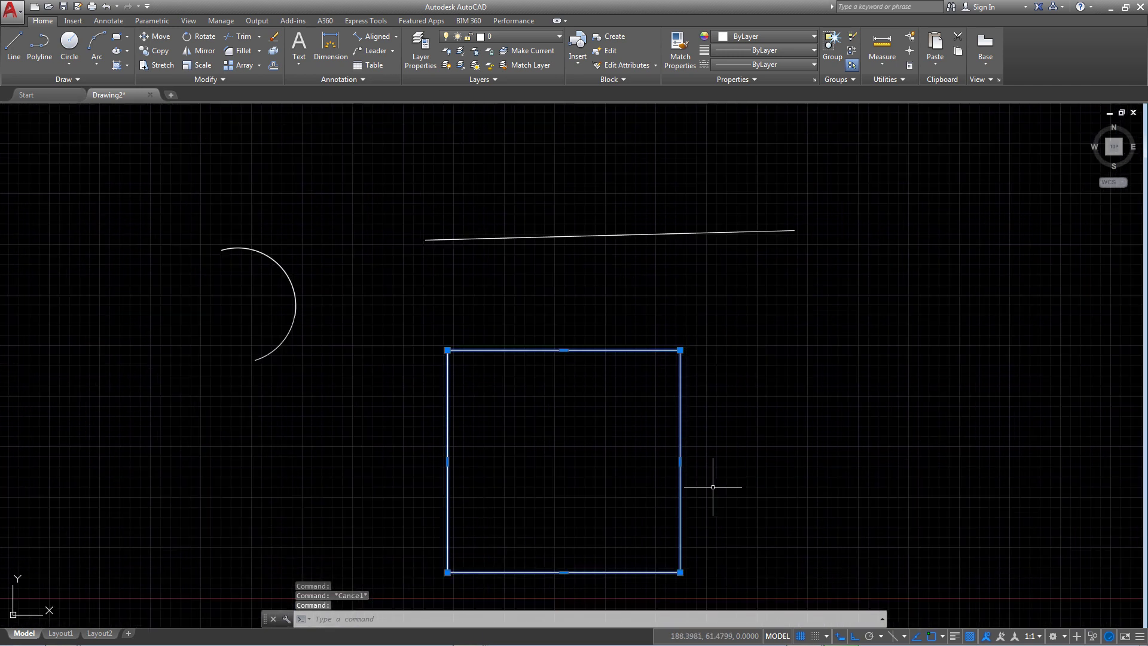
pyautogui.press('Escape')
pyautogui.click(491, 350)
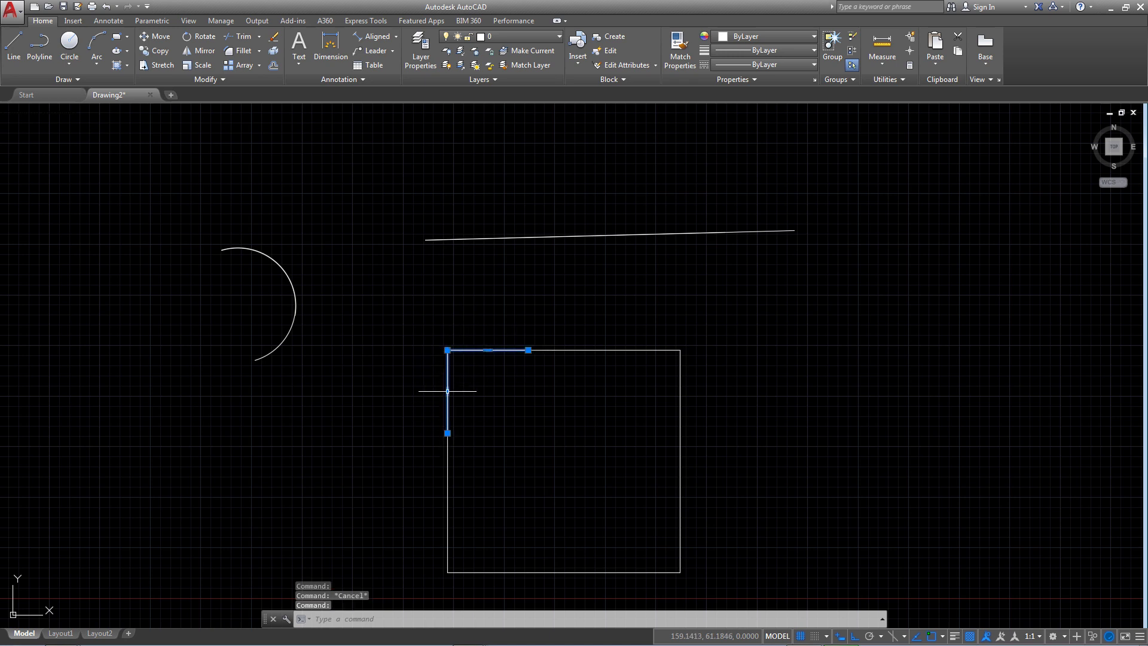
pyautogui.scroll(4, 450, 407)
pyautogui.scroll(-4, 450, 401)
pyautogui.write('m')
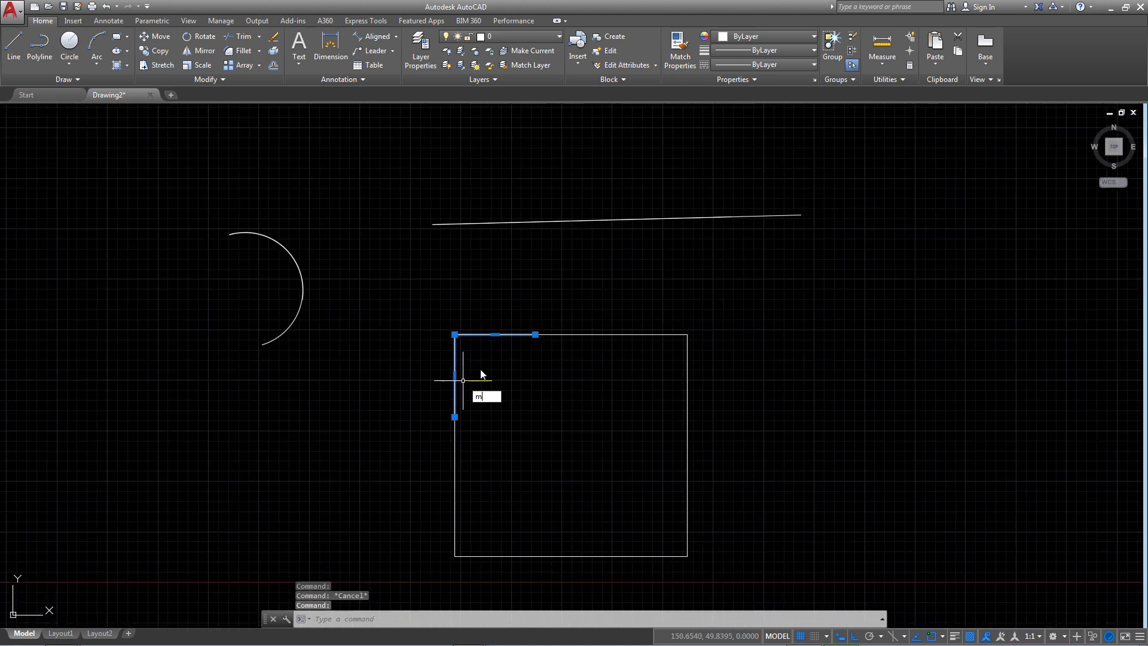
pyautogui.press('Return')
pyautogui.click(494, 344)
pyautogui.click(385, 344)
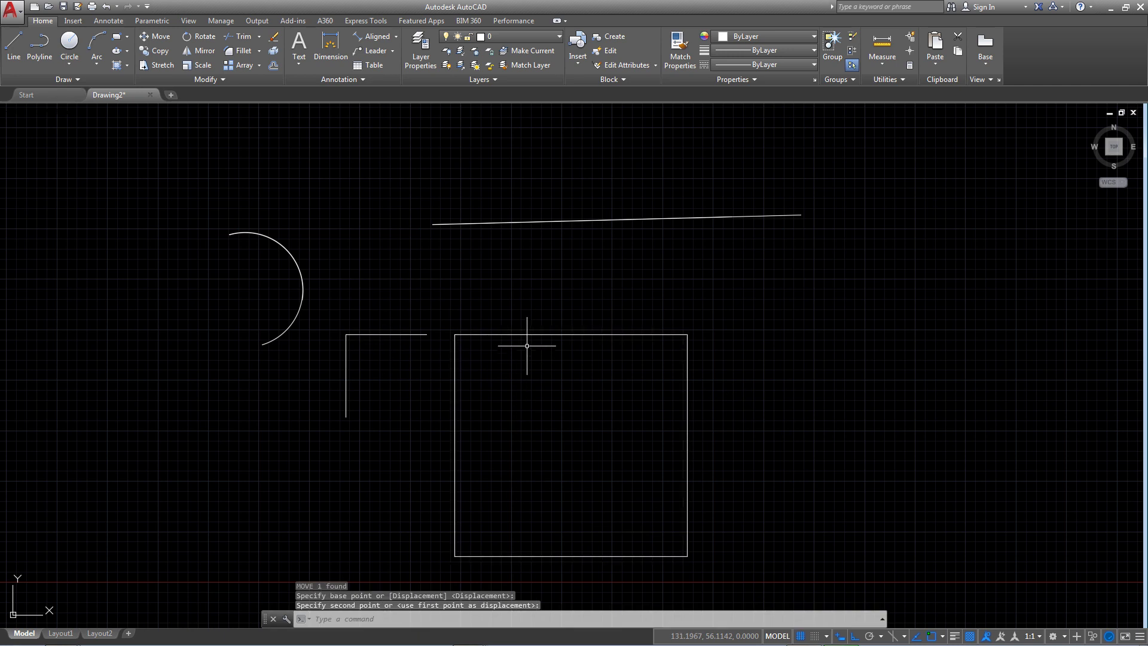
pyautogui.click(531, 334)
pyautogui.press('Escape')
pyautogui.click(394, 325)
pyautogui.click(344, 366)
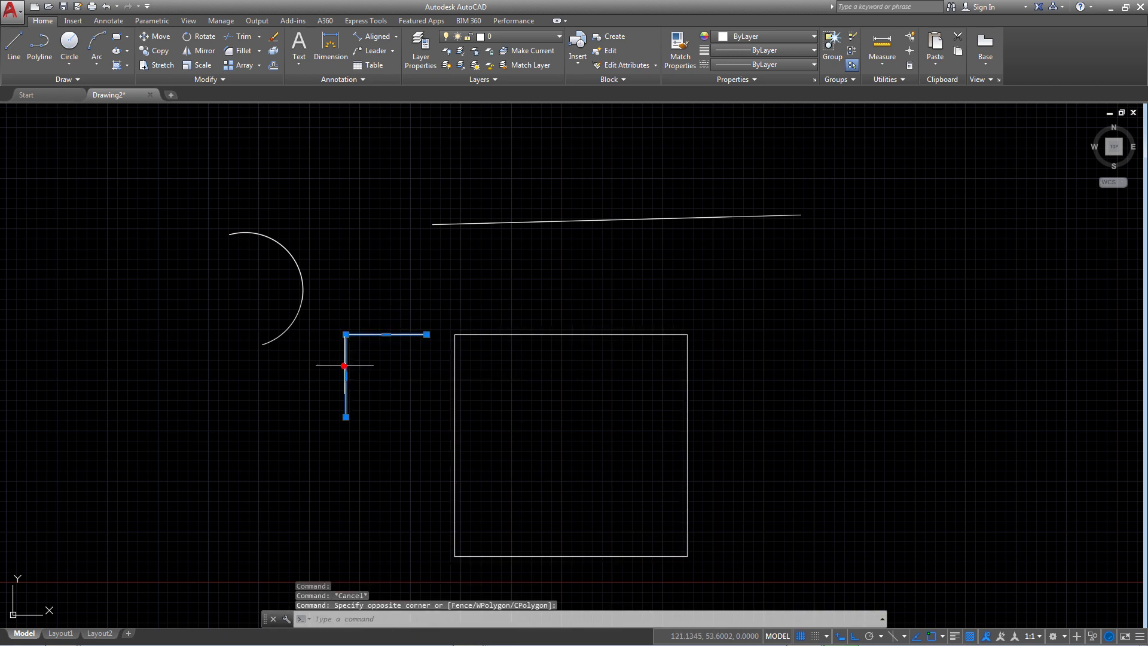
pyautogui.press('Escape')
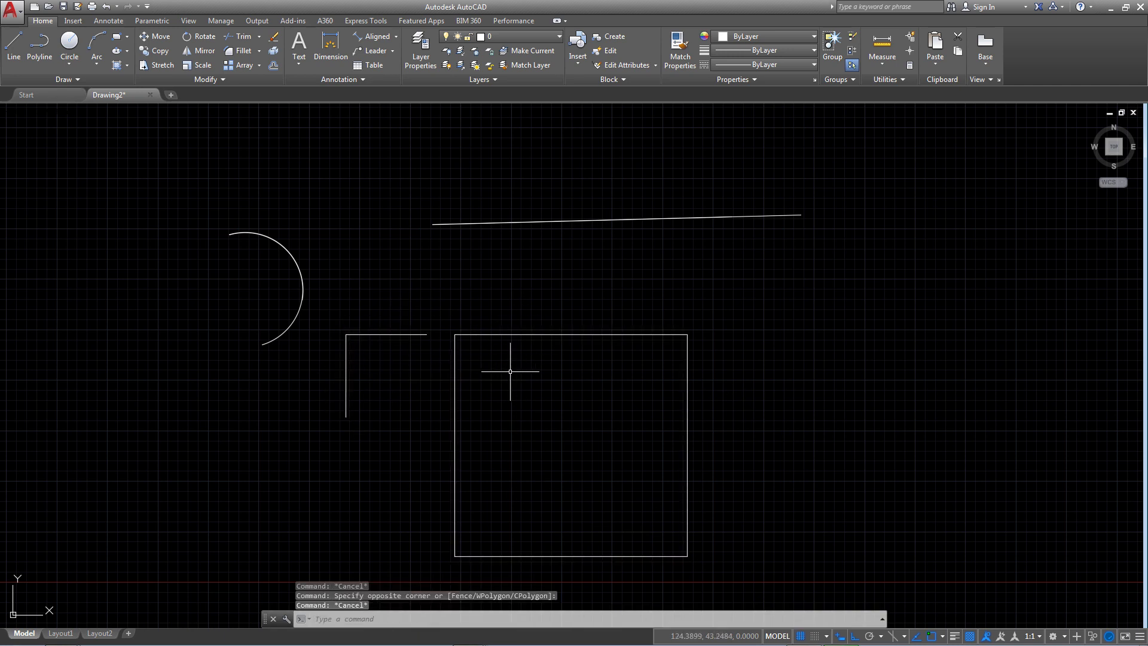
pyautogui.hotkey('ctrl', 'z')
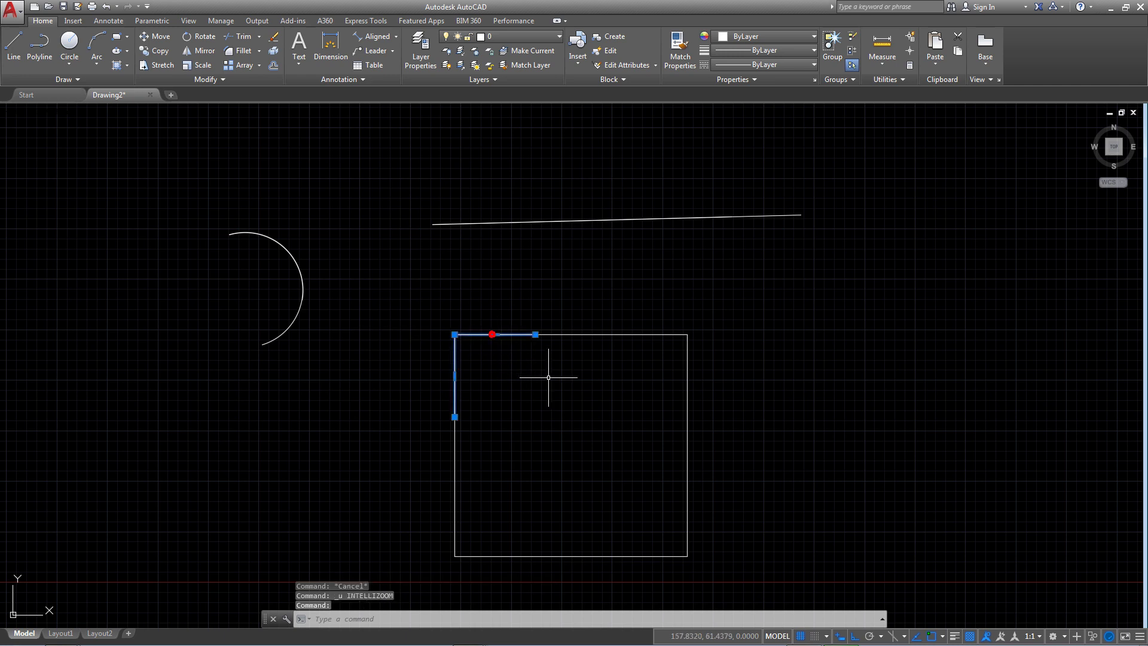
pyautogui.scroll(-4, 551, 379)
pyautogui.moveTo(551, 380)
pyautogui.mouseDown(button='middle')
pyautogui.moveTo(576, 406)
pyautogui.moveTo(555, 426)
pyautogui.mouseUp(button='middle')
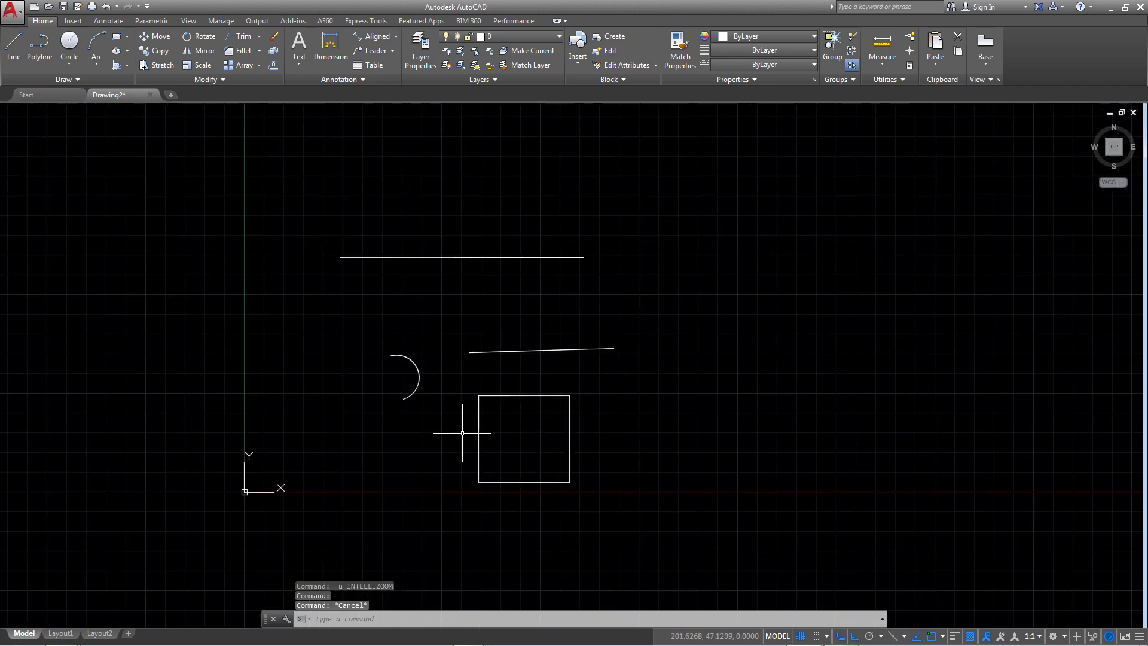
pyautogui.click(461, 329)
pyautogui.click(392, 385)
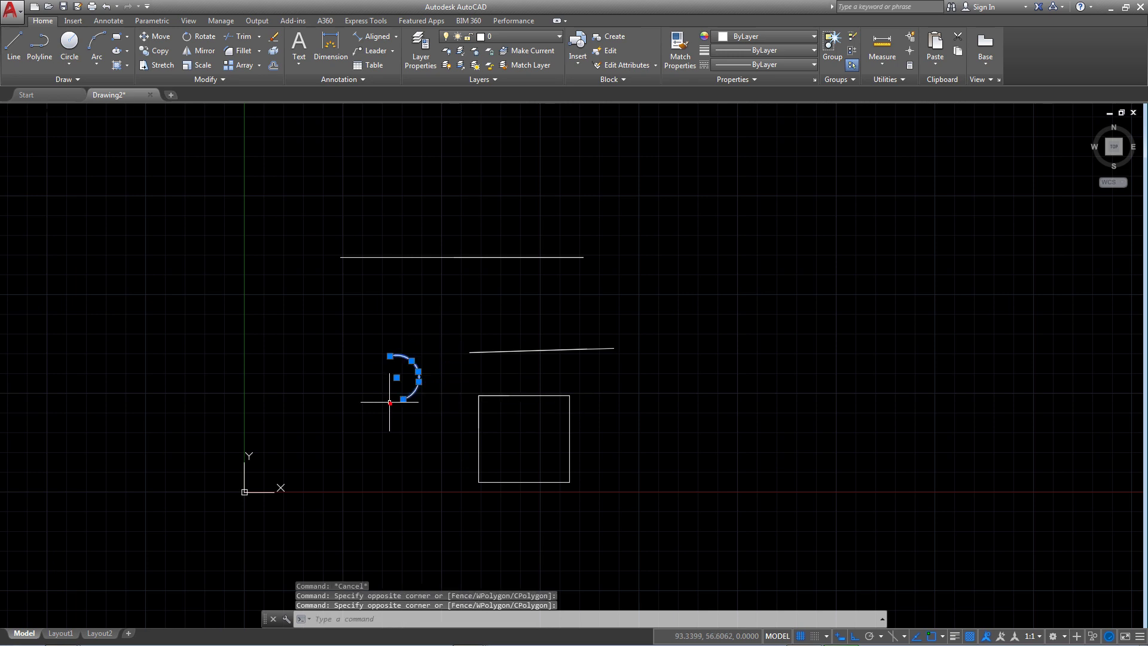
pyautogui.press('Escape')
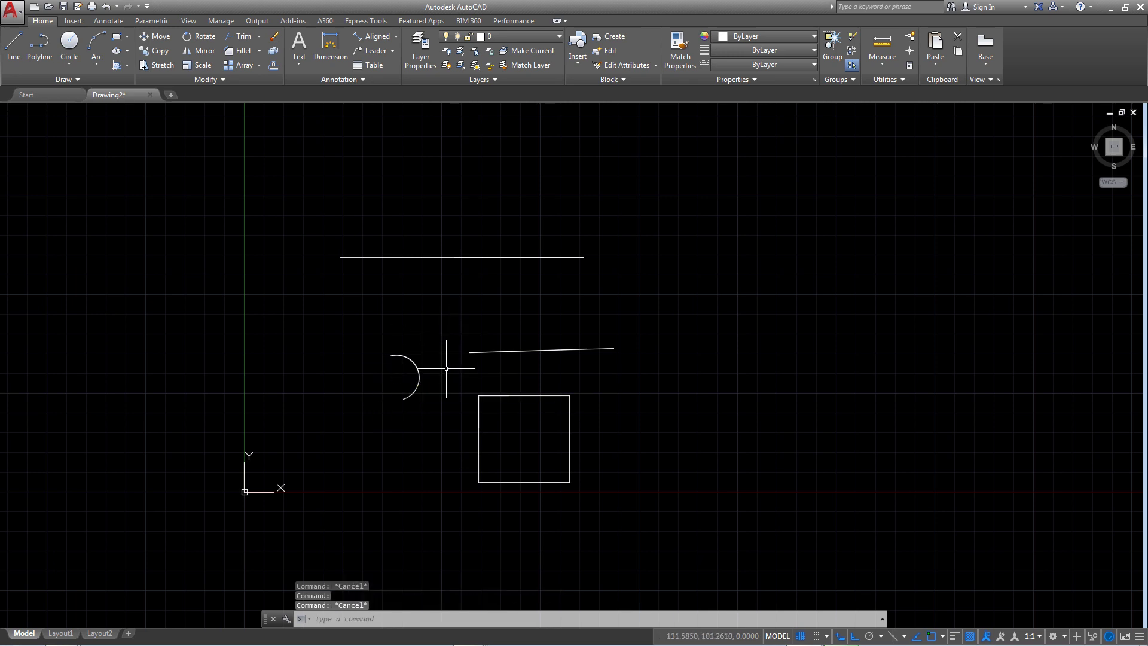
pyautogui.moveTo(458, 344); pyautogui.dragTo(408, 367, button='middle')
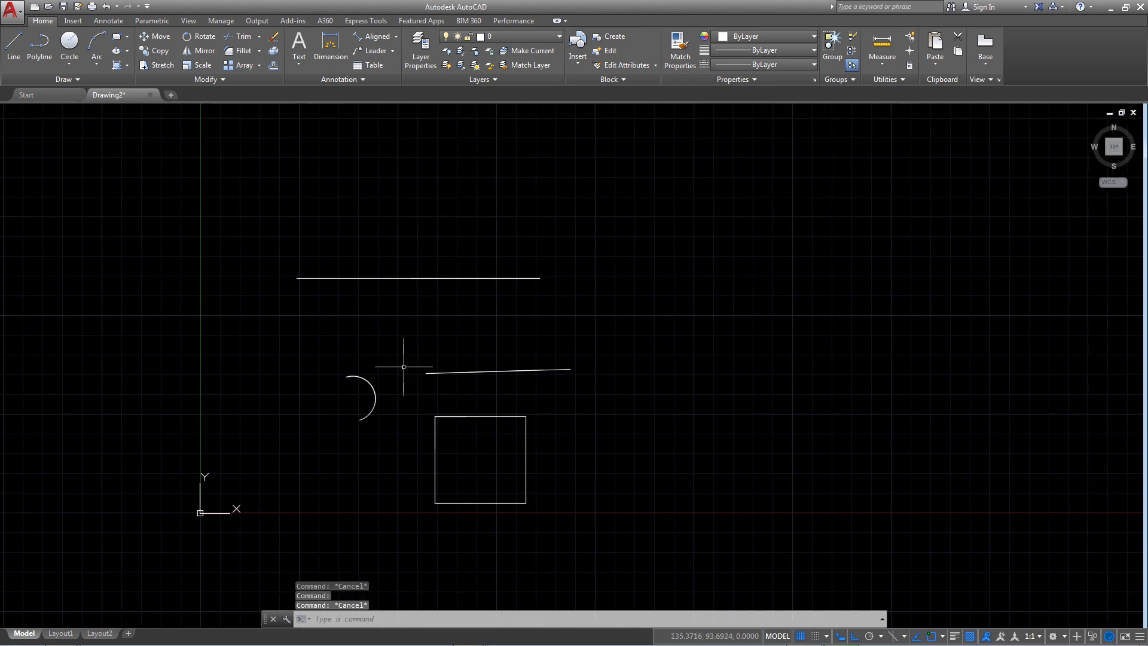
# Step: Window-select both lines, the arc and the square, then run OVERKILL (OV)
pyautogui.click(641, 244)
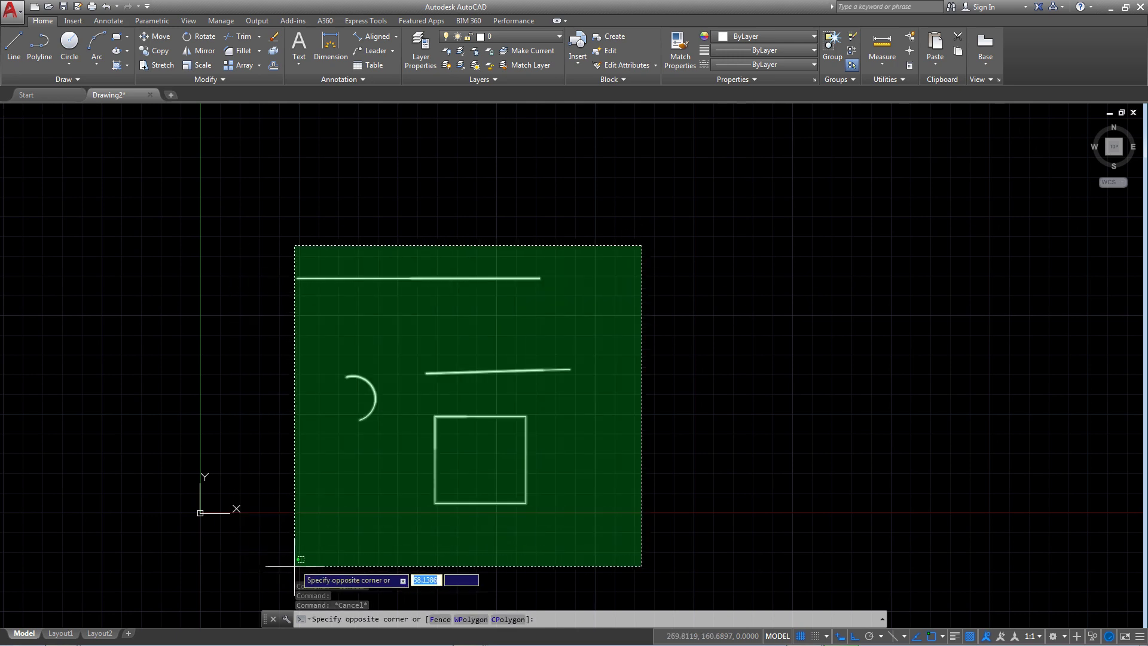
pyautogui.click(290, 548)
pyautogui.write('O')
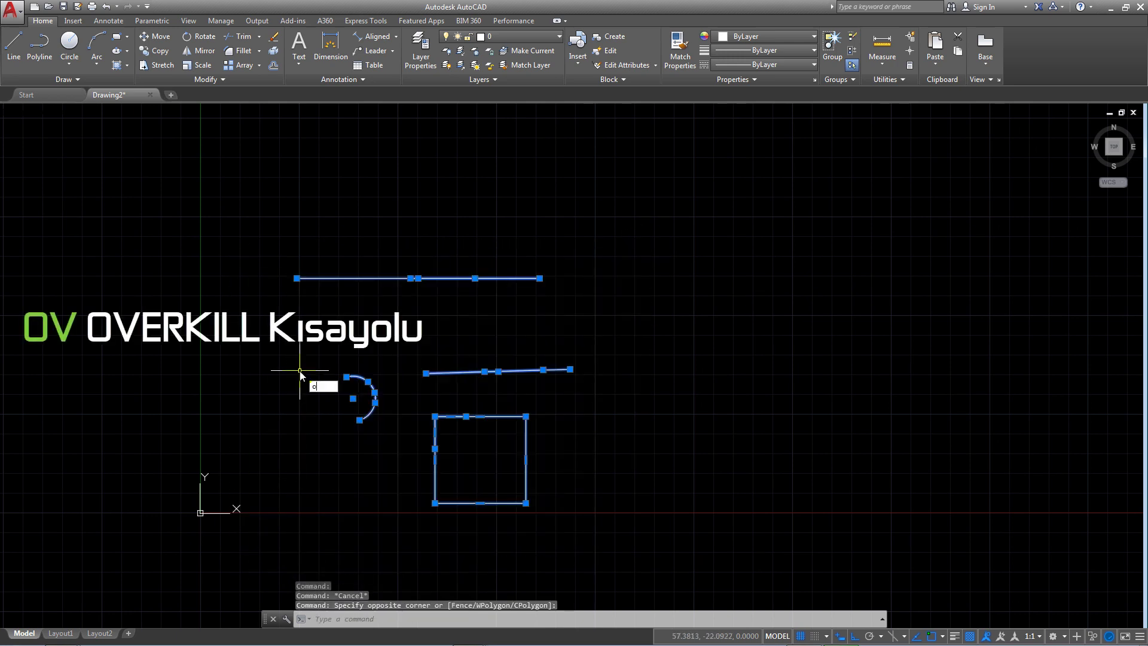
pyautogui.write('VERKILL')
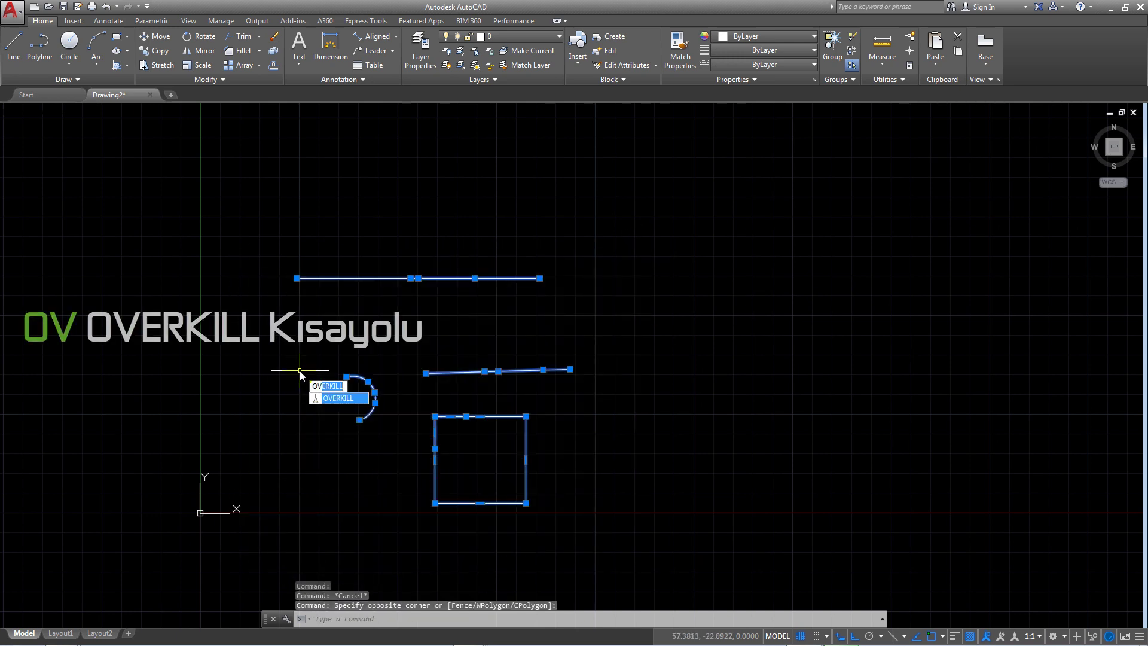
pyautogui.press('Return')
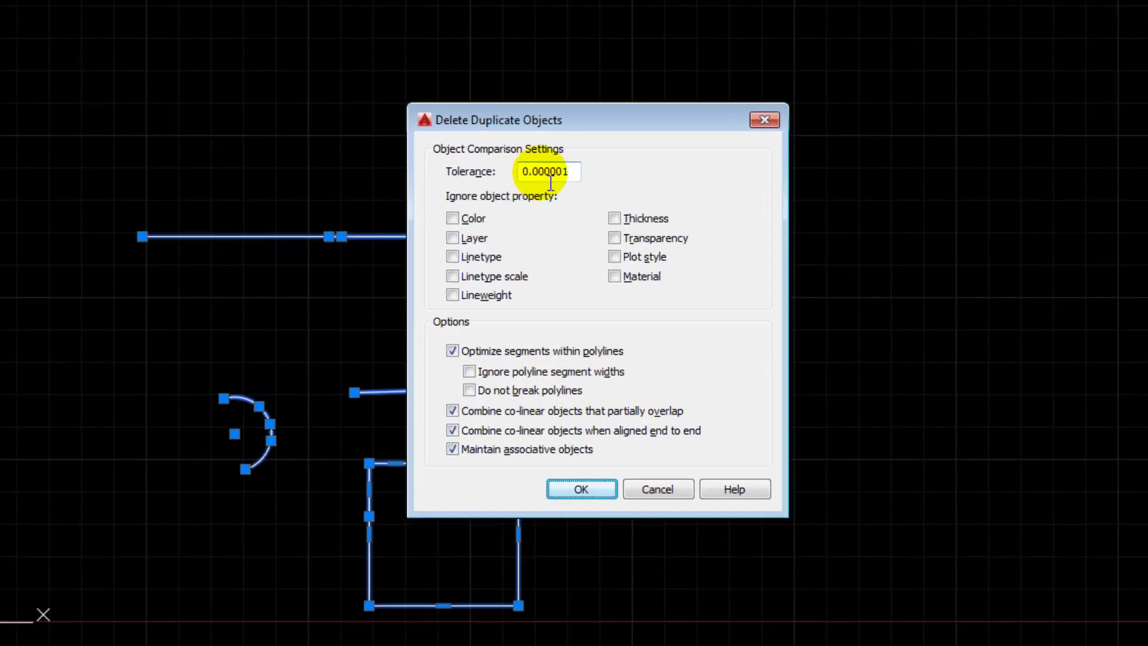
# Step: Keep the 0.000001 tolerance and confirm deleting the overlapping duplicates
pyautogui.moveTo(559, 236); pyautogui.dragTo(553, 235)
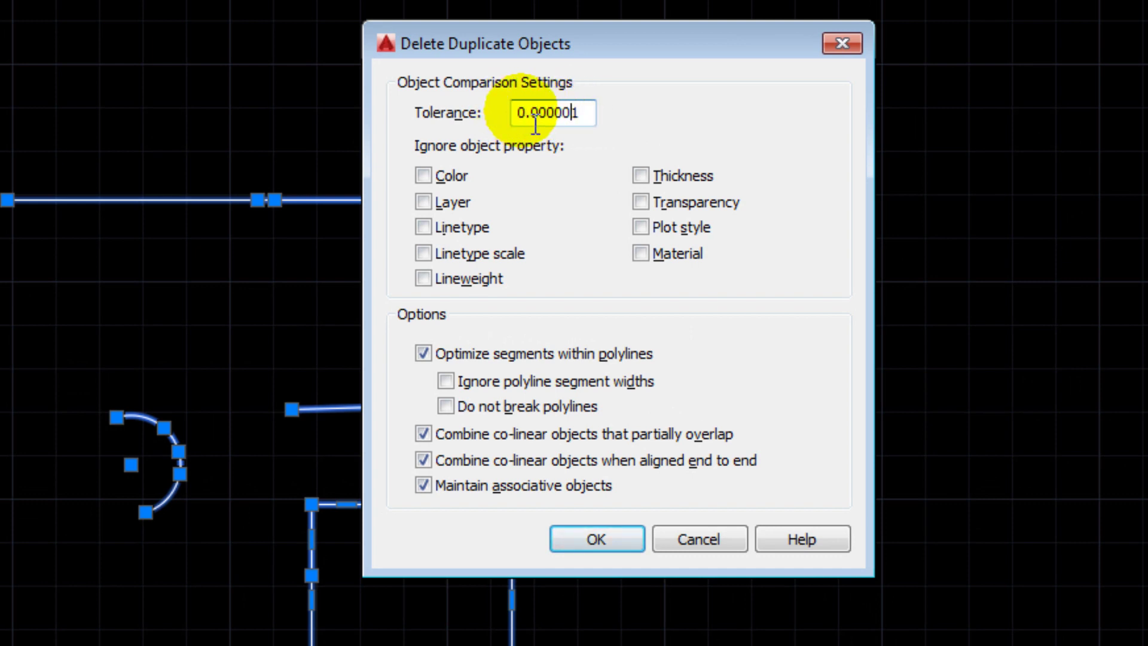
pyautogui.moveTo(519, 114); pyautogui.dragTo(546, 123)
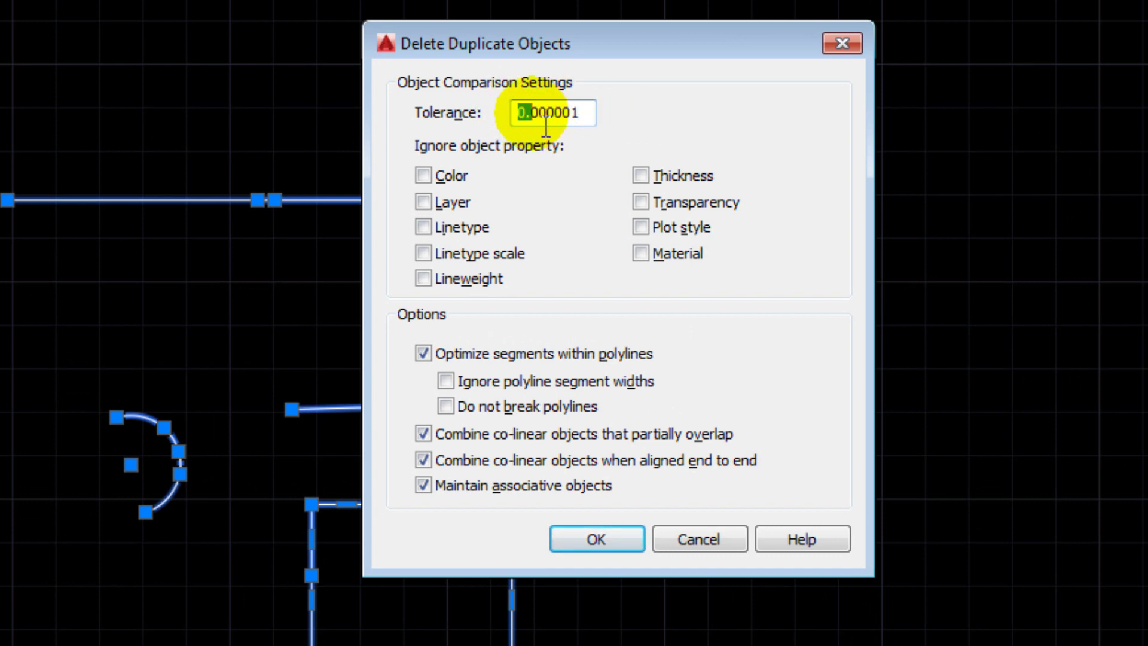
pyautogui.doubleClick(588, 112)
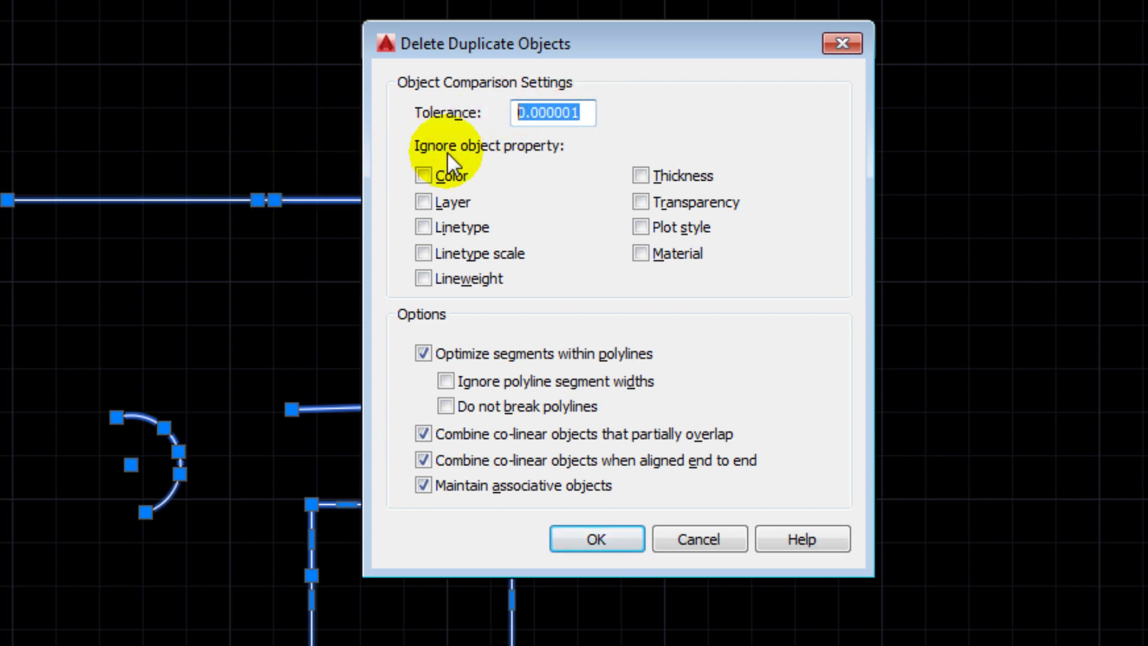
pyautogui.click(562, 112)
pyautogui.moveTo(584, 112); pyautogui.dragTo(559, 120)
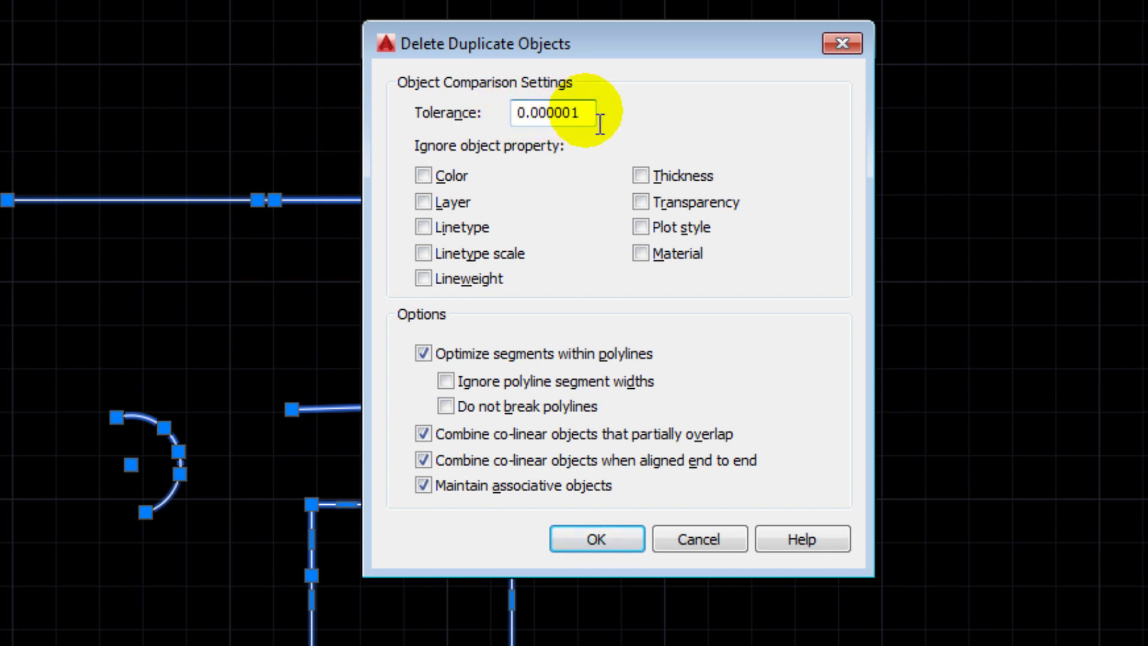
pyautogui.moveTo(592, 116); pyautogui.dragTo(489, 114)
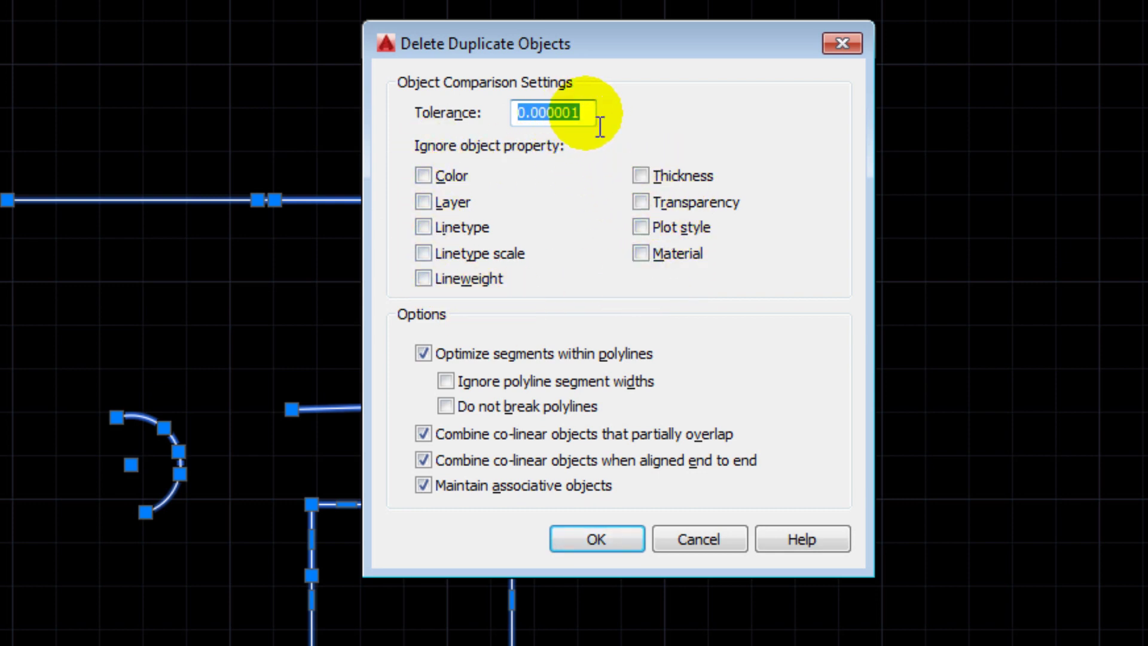
pyautogui.moveTo(591, 114); pyautogui.dragTo(513, 119)
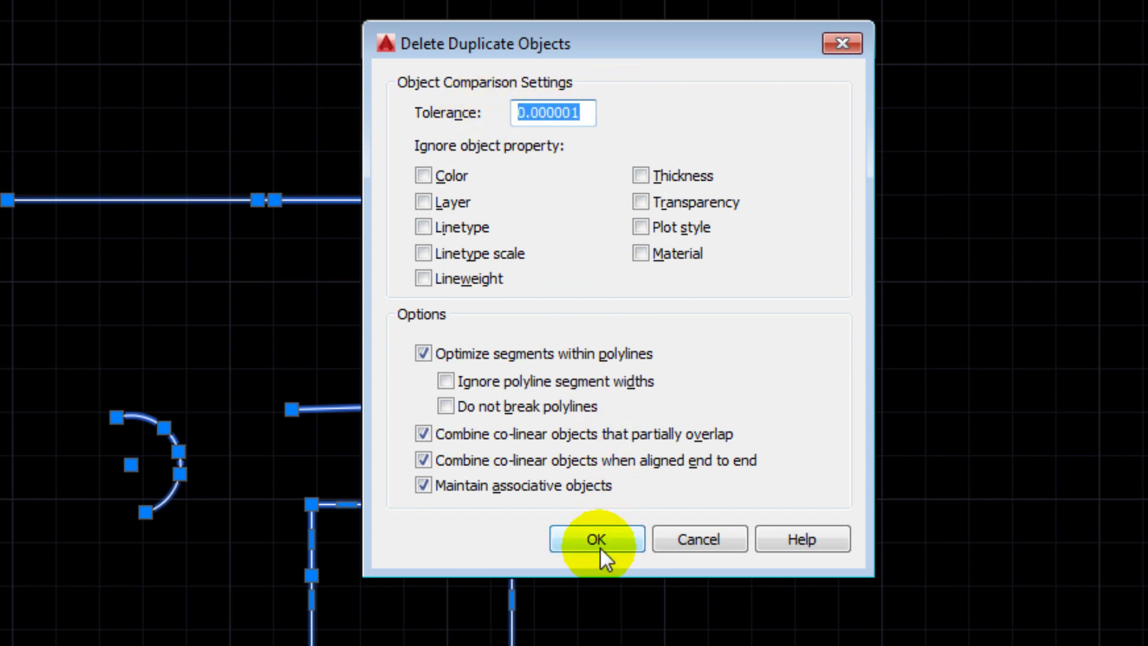
pyautogui.moveTo(591, 114); pyautogui.dragTo(464, 118)
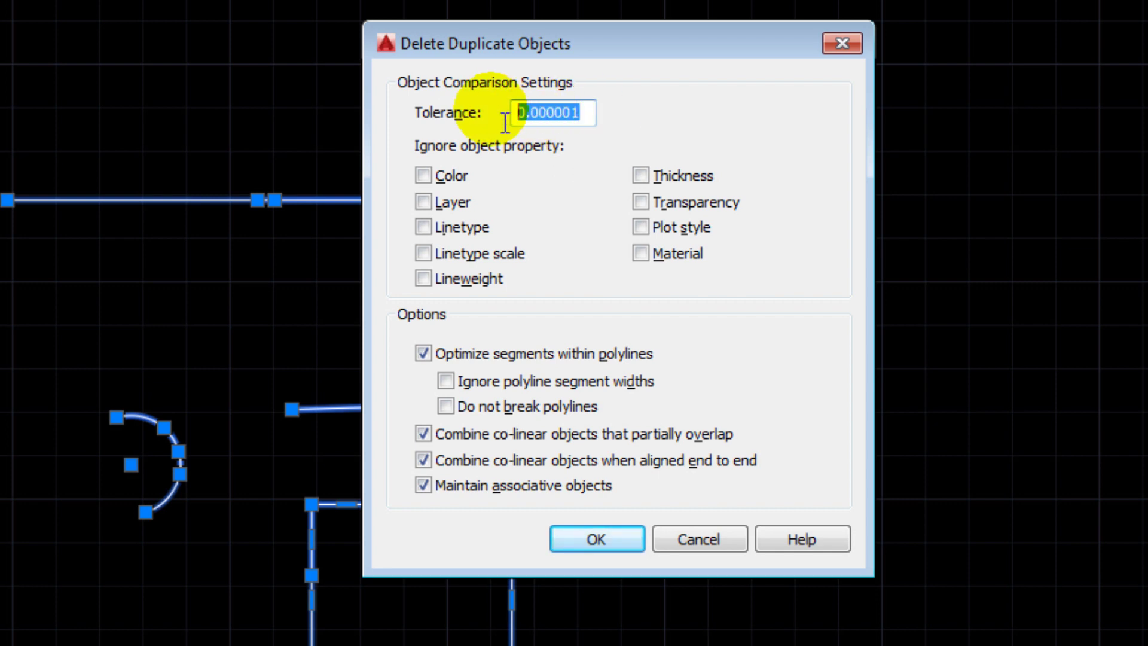
pyautogui.click(592, 114)
pyautogui.click(586, 114)
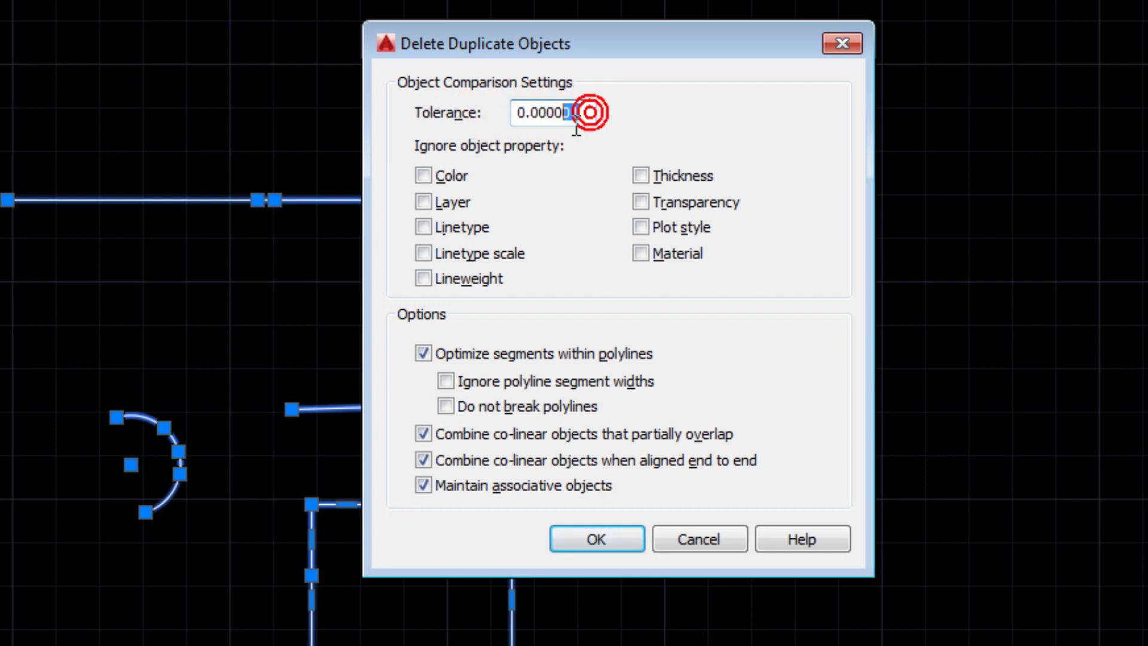
pyautogui.click(577, 545)
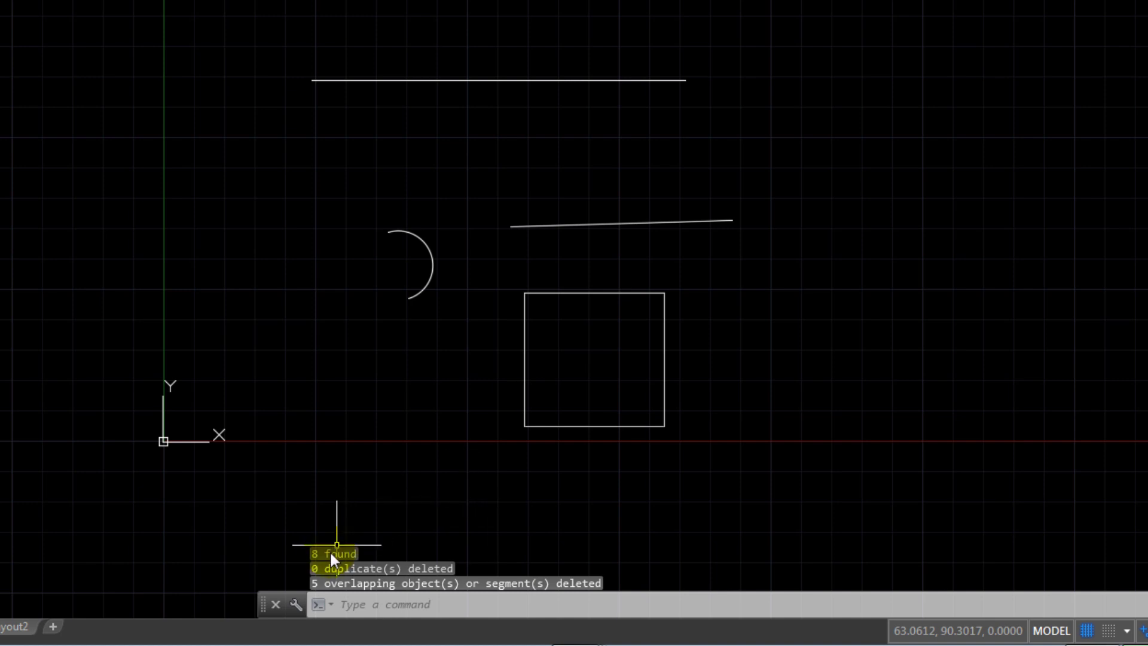
# Step: Move the top horizontal line higher up
pyautogui.moveTo(404, 436); pyautogui.dragTo(408, 367, button='middle')
pyautogui.scroll(2, 399, 460)
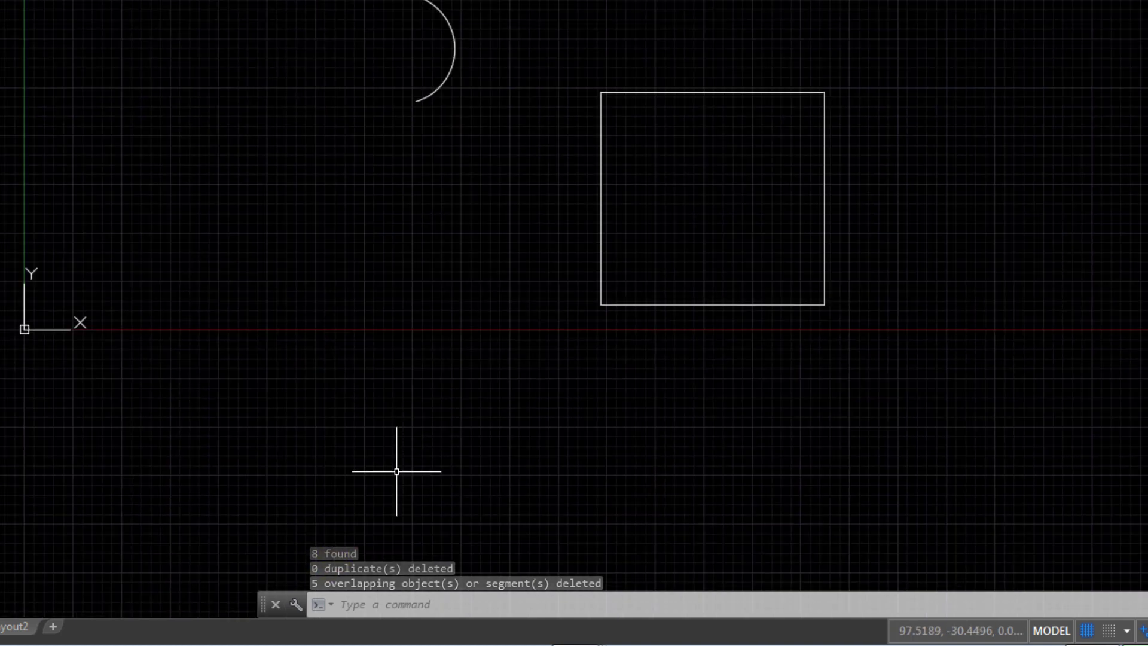
pyautogui.scroll(-2, 397, 471)
pyautogui.write('m')
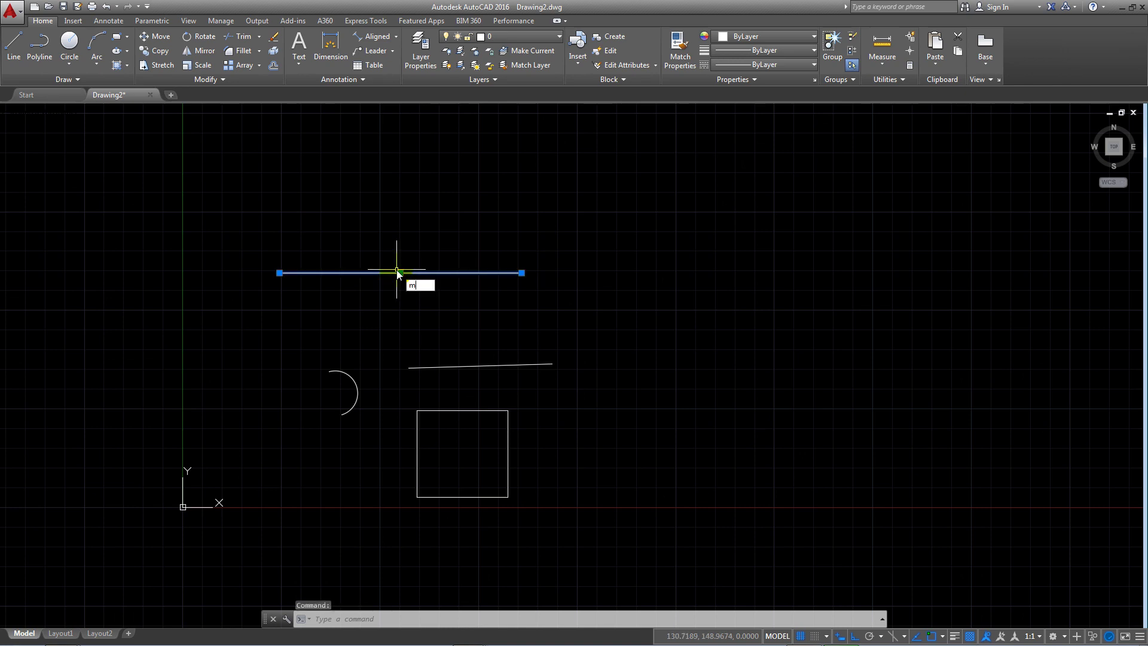
pyautogui.press('Return')
pyautogui.click(396, 272)
pyautogui.click(407, 210)
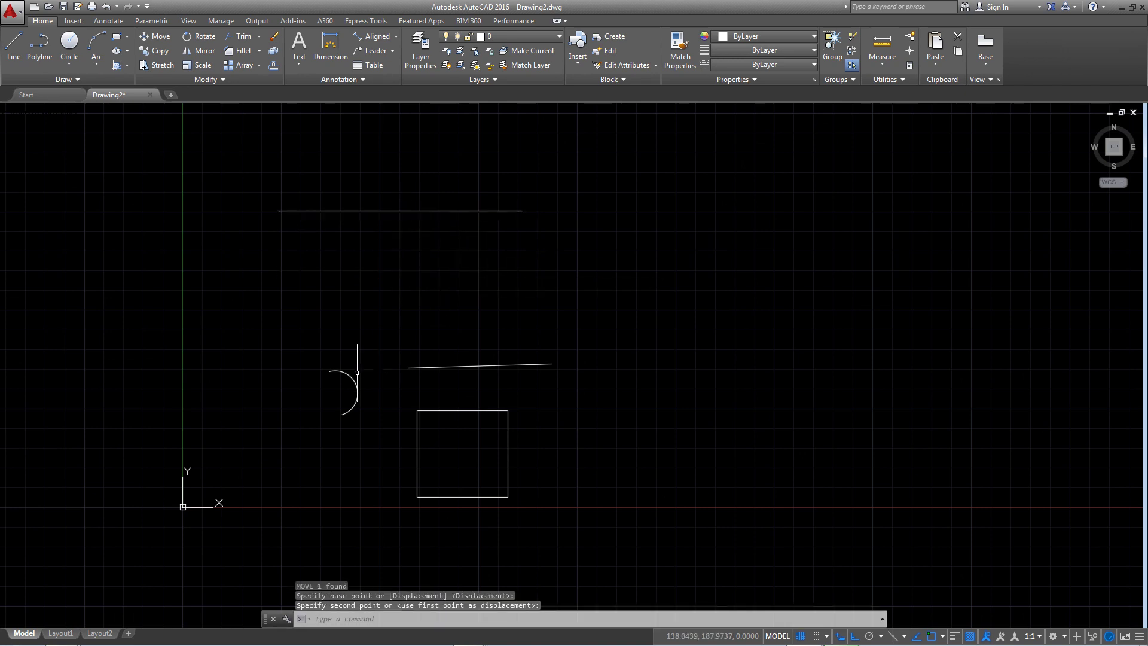
# Step: Move the arc further left with MOVE (M)
pyautogui.scroll(5, 357, 371)
pyautogui.scroll(2, 380, 364)
pyautogui.click(389, 383)
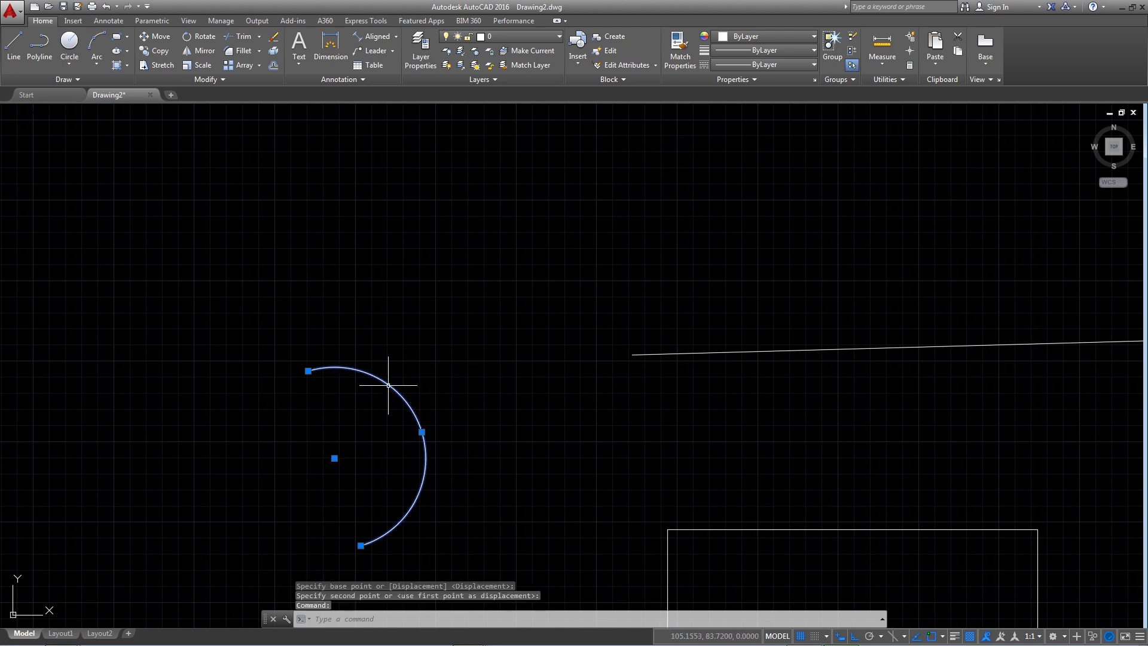
pyautogui.write('M')
pyautogui.press('Return')
pyautogui.click(389, 385)
pyautogui.click(234, 388)
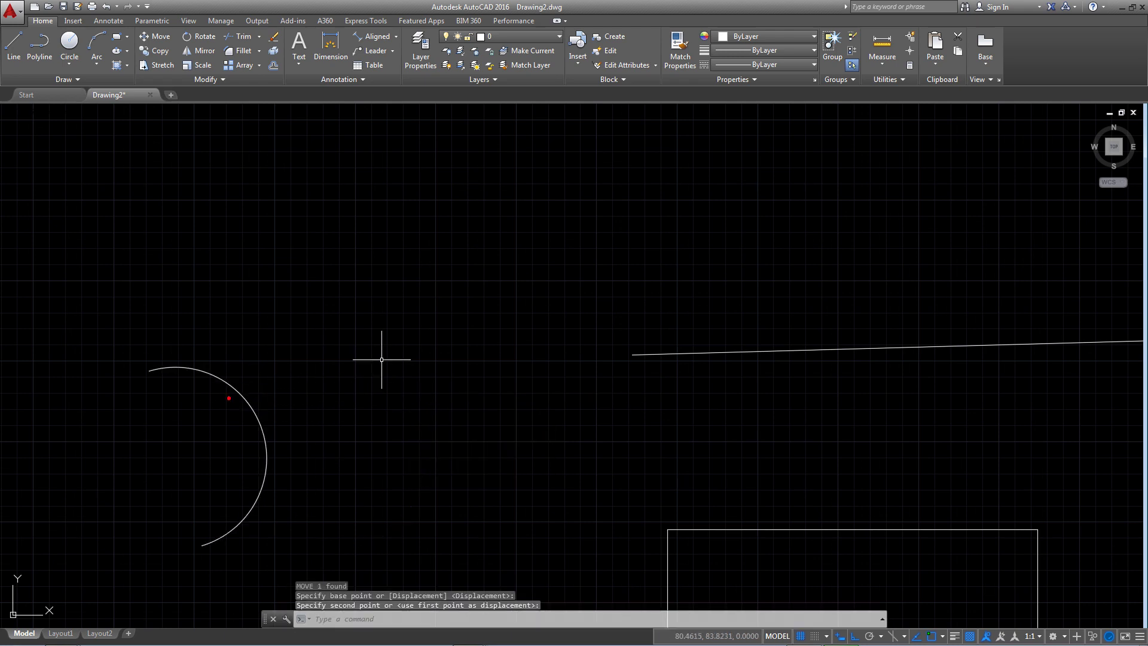
pyautogui.scroll(-2, 370, 349)
pyautogui.press('Escape')
# Step: Window-select the slanted line, then clear the selection
pyautogui.moveTo(583, 443); pyautogui.dragTo(541, 326, button='middle')
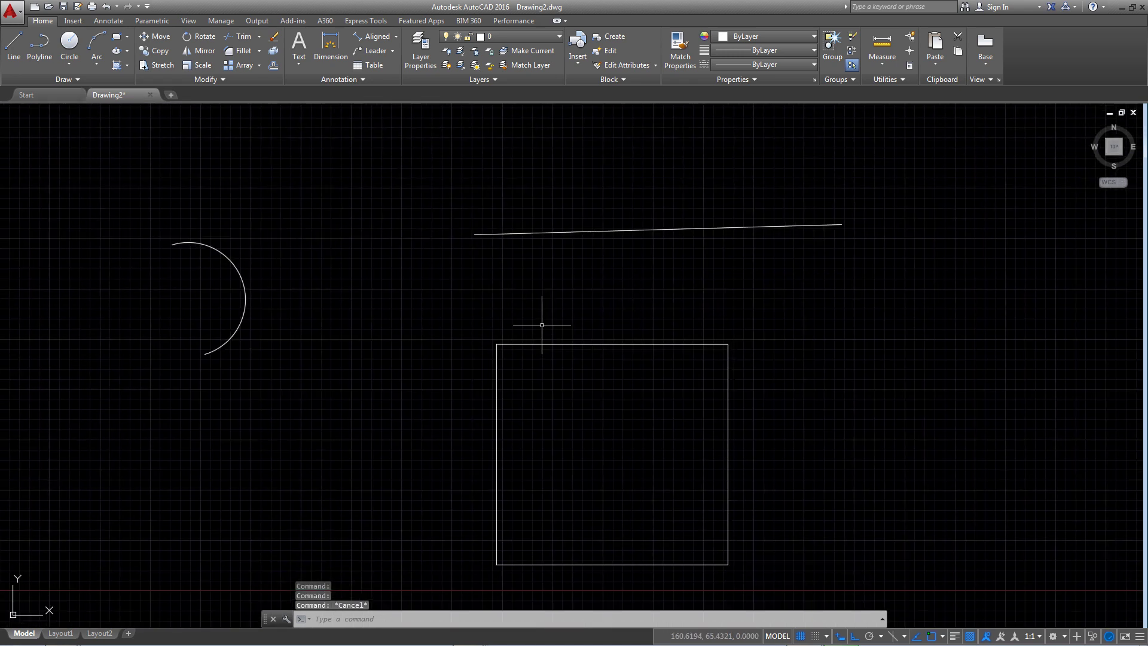
pyautogui.click(707, 220)
pyautogui.press('Escape')
pyautogui.click(654, 231)
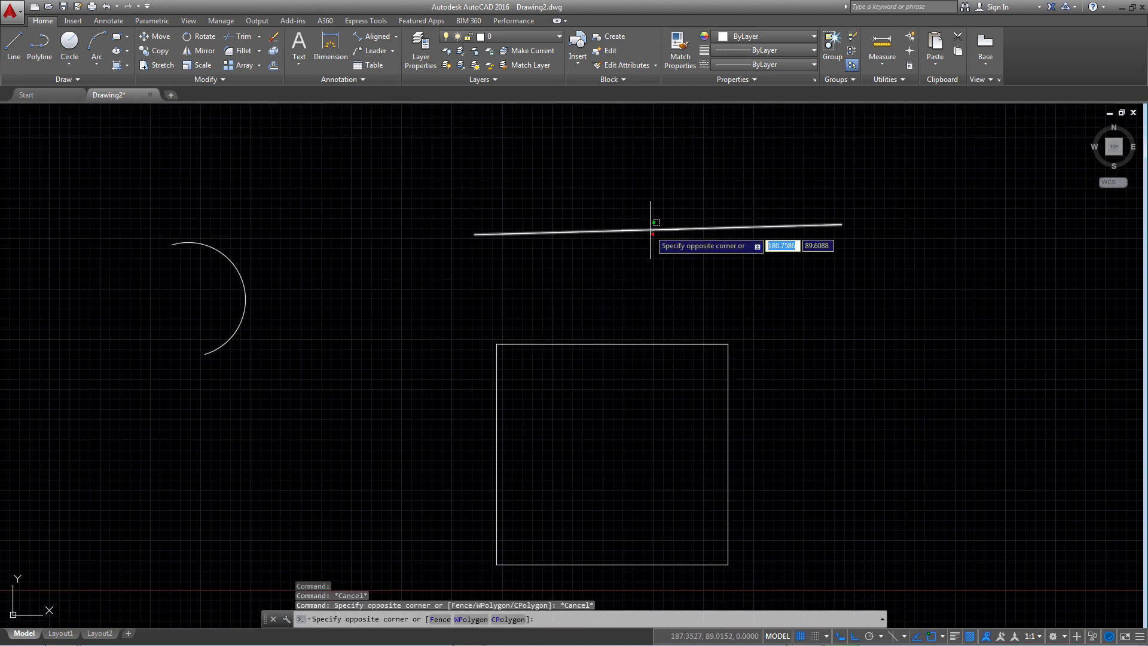
pyautogui.click(607, 227)
pyautogui.press('Escape')
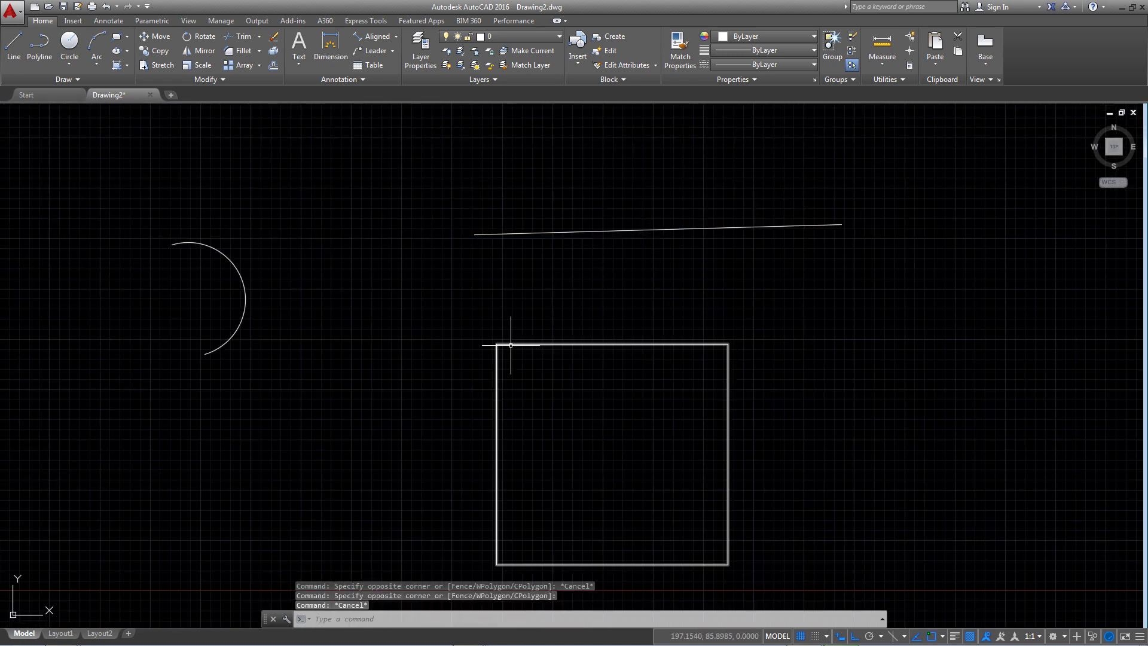
# Step: Move the square further to the right
pyautogui.click(495, 374)
pyautogui.scroll(-4, 502, 367)
pyautogui.write('m')
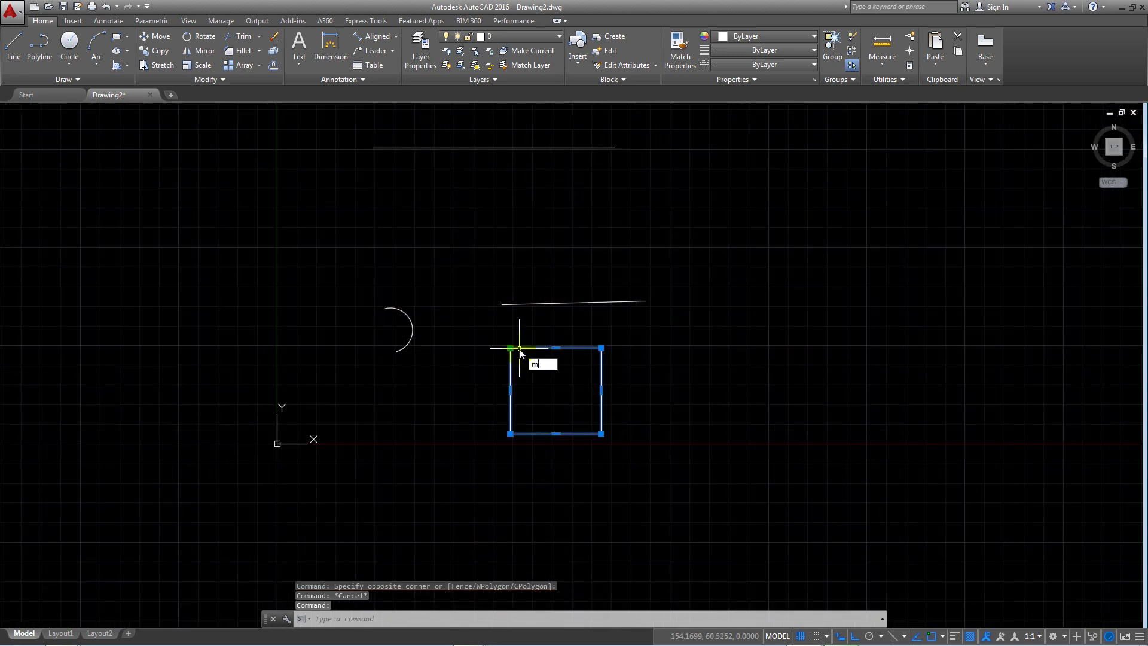
pyautogui.press('Return')
pyautogui.click(519, 353)
pyautogui.click(688, 344)
pyautogui.press('Escape')
pyautogui.scroll(-3, 658, 341)
pyautogui.scroll(2, 573, 335)
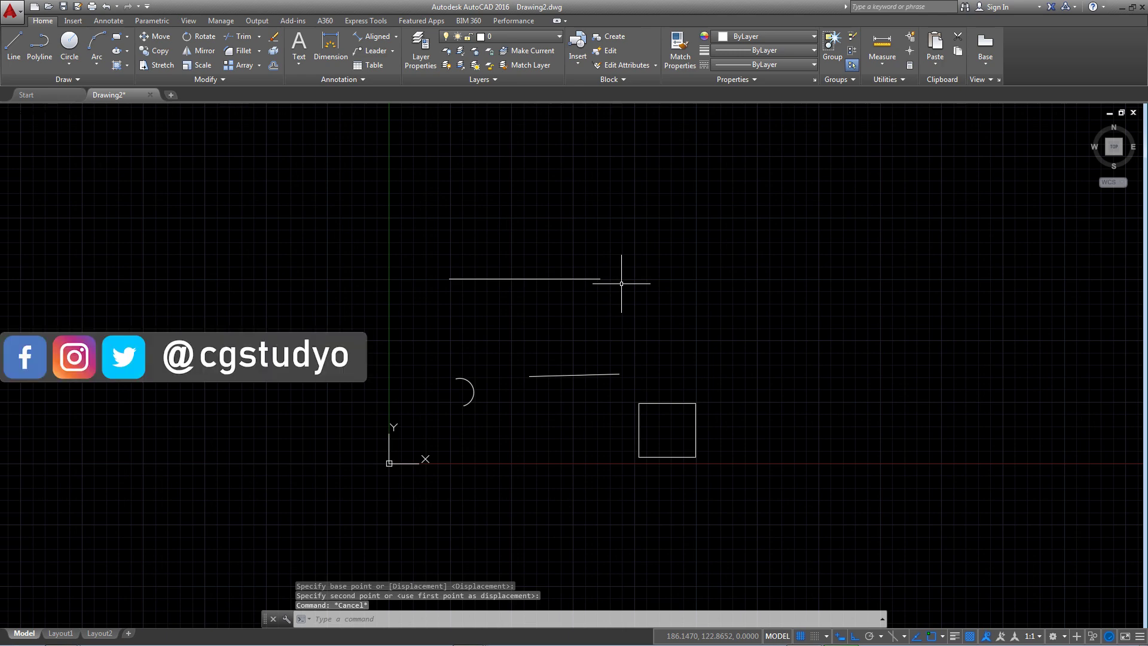
# Step: Erase the currently selected object
pyautogui.scroll(-3, 658, 243)
pyautogui.scroll(-2, 394, 429)
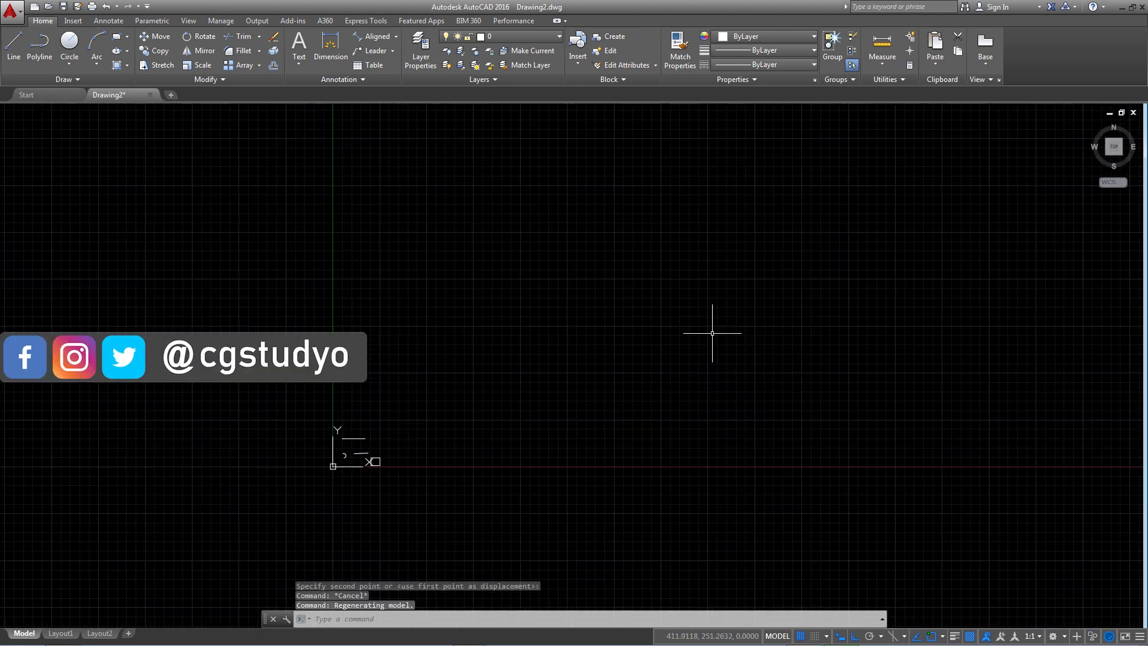
pyautogui.scroll(2, 503, 309)
pyautogui.scroll(-2, 851, 256)
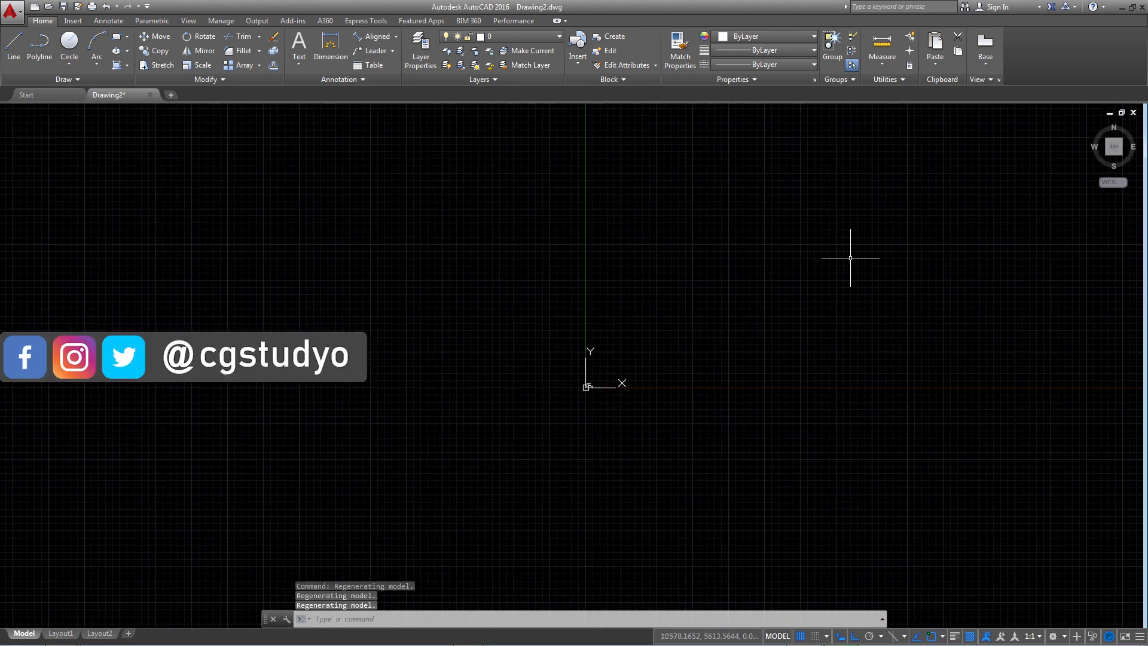
pyautogui.scroll(2, 494, 366)
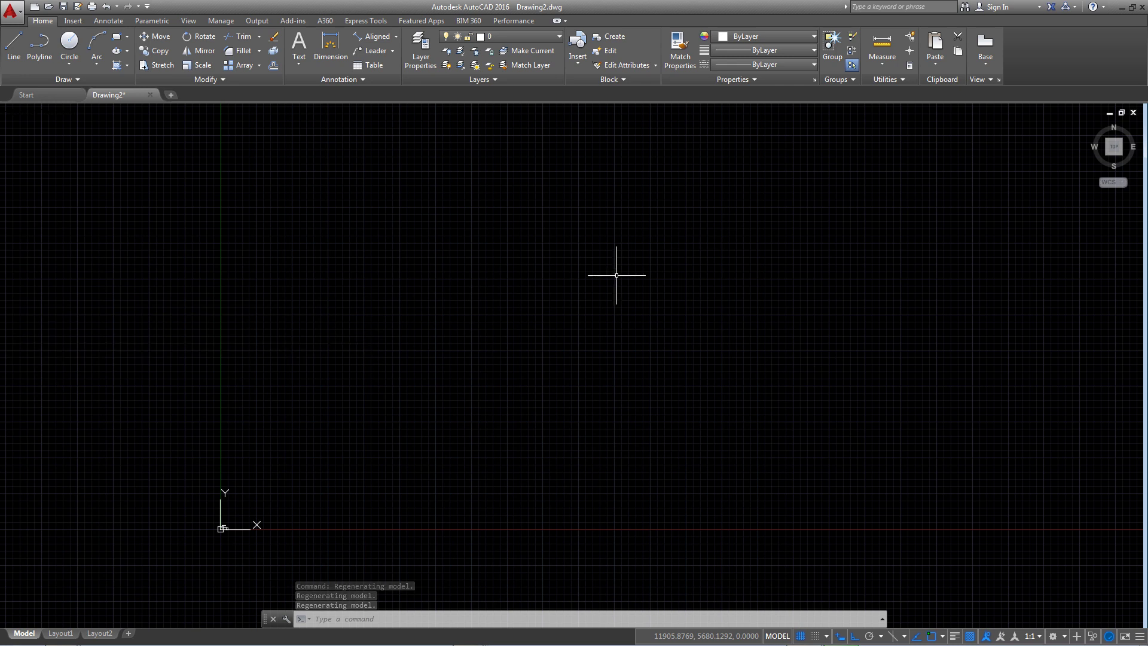
pyautogui.press('Delete')
pyautogui.scroll(1, 232, 172)
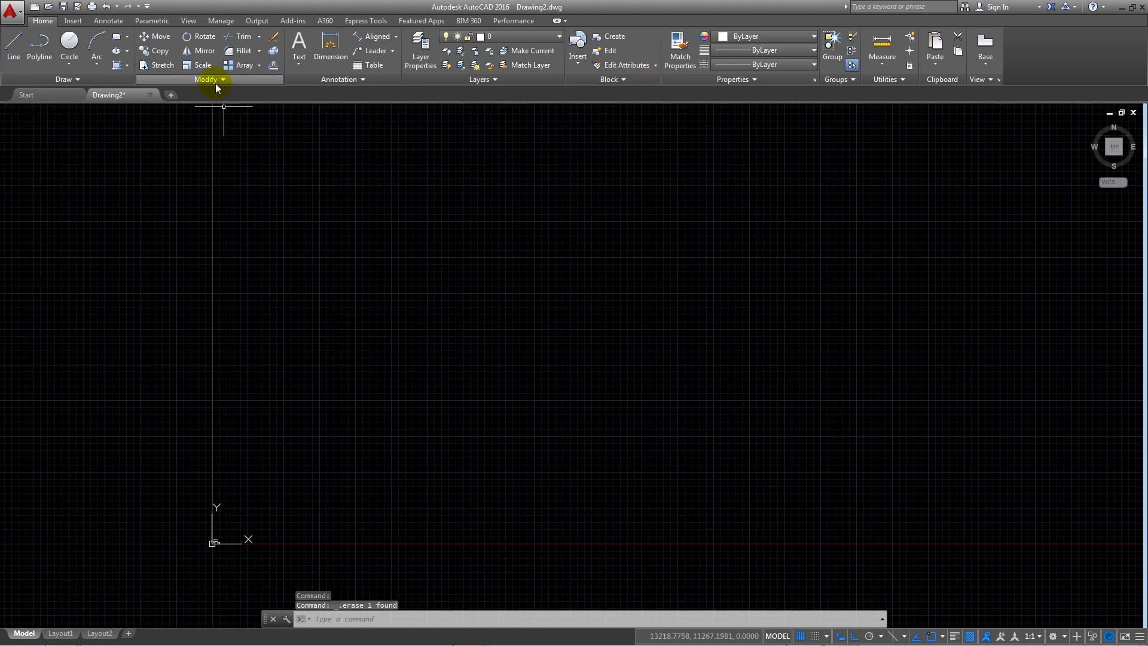
# Step: Dismiss the Draw Order dropdown, then start a rectangle and place its first corner
pyautogui.click(215, 83)
pyautogui.click(265, 106)
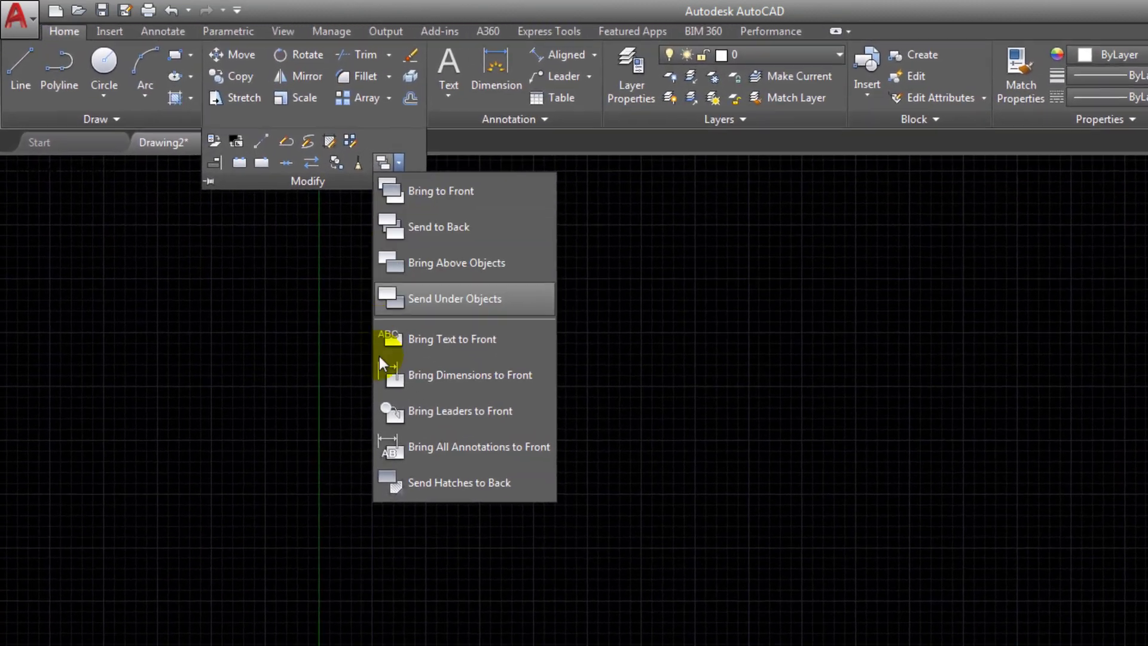
pyautogui.click(739, 199)
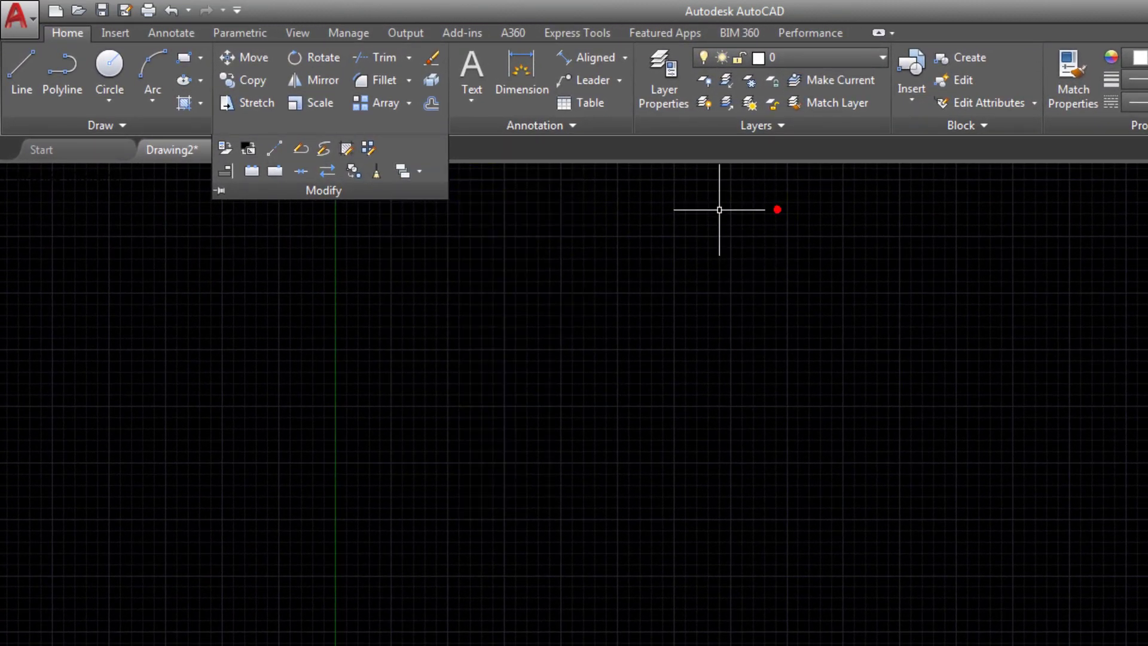
pyautogui.click(117, 36)
pyautogui.click(362, 227)
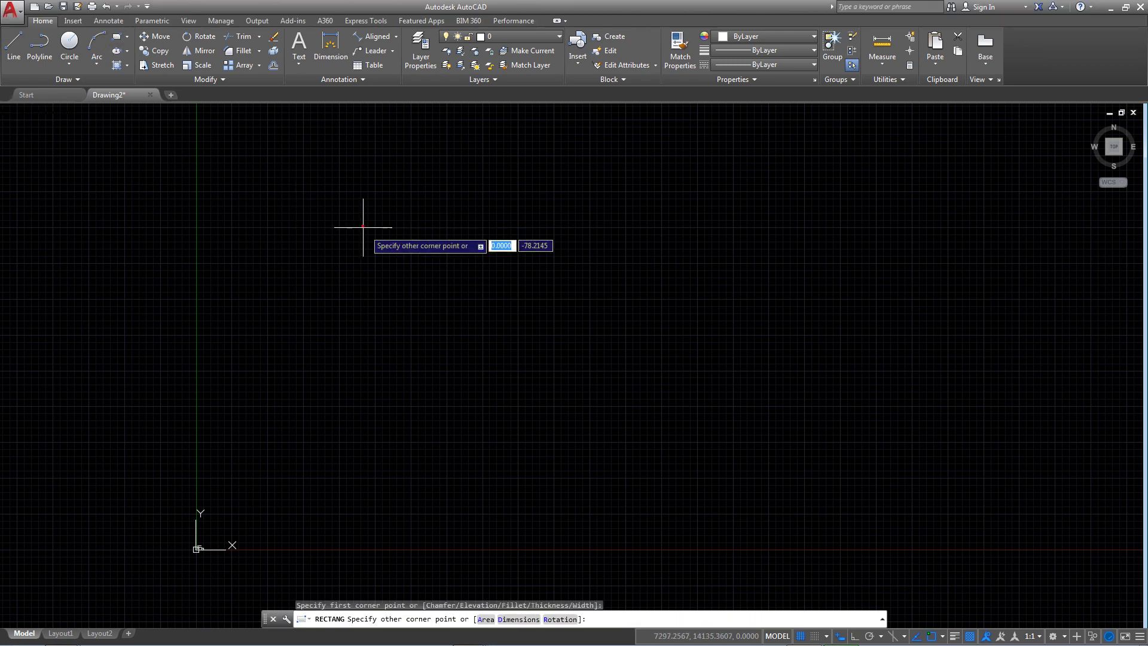
# Step: Finish the large rectangle, then start and cancel a hatch
pyautogui.click(835, 526)
pyautogui.moveTo(757, 487); pyautogui.dragTo(620, 410, button='middle')
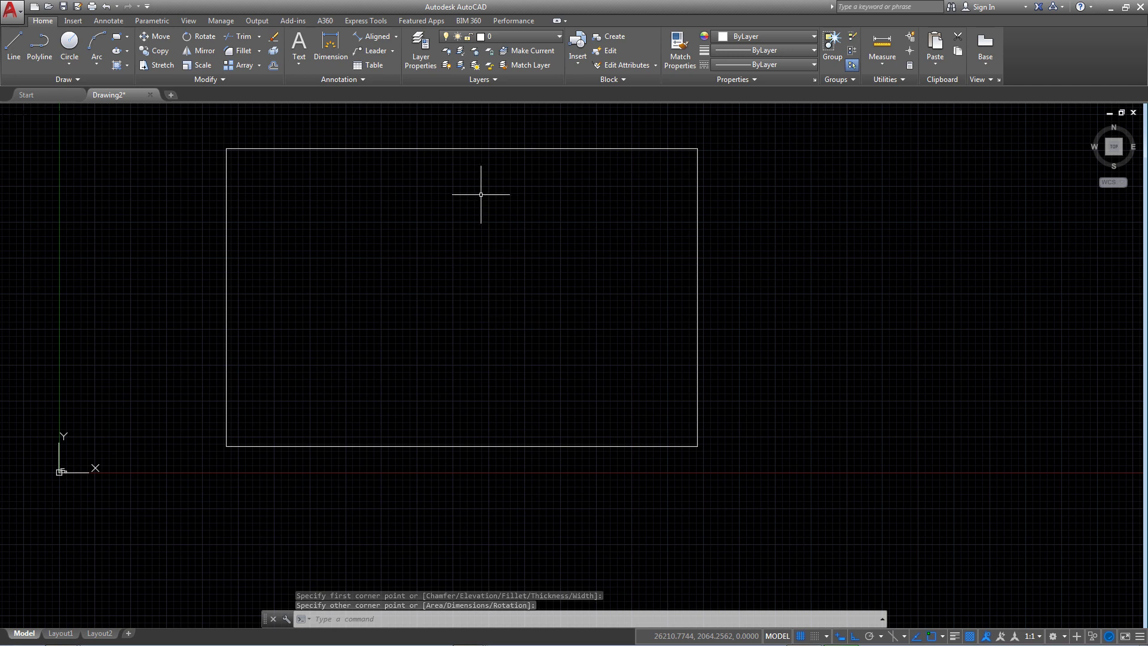
pyautogui.write('h')
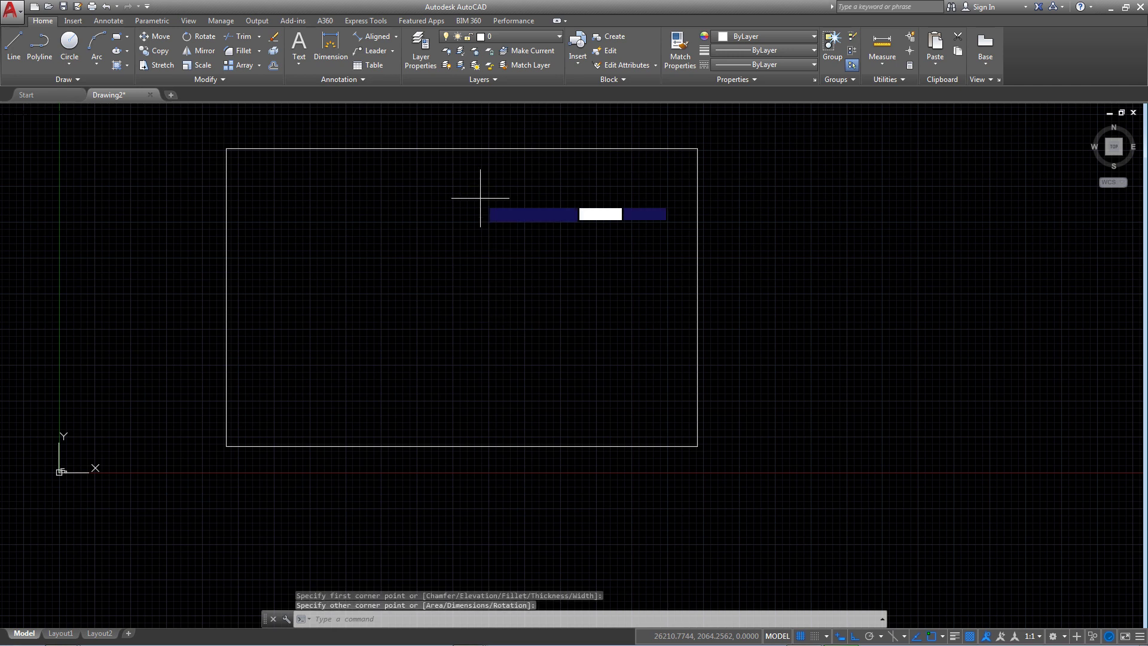
pyautogui.press('Return')
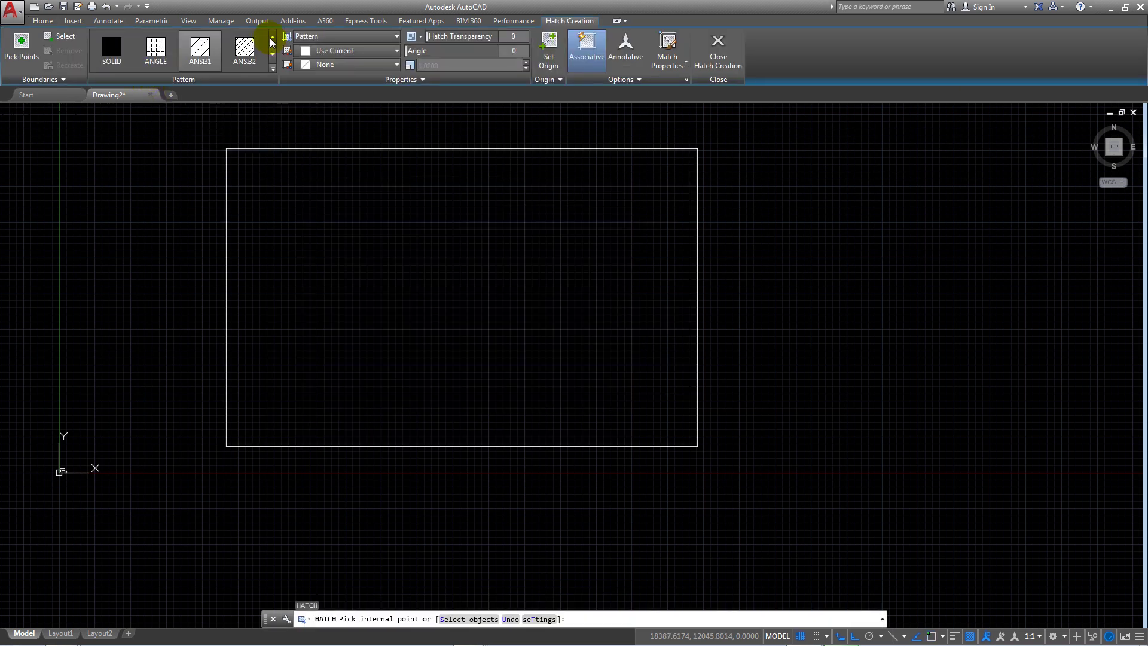
pyautogui.click(270, 37)
pyautogui.press('Escape')
# Step: Erase the large rectangle and draw a new 200 by 50 rectangle
pyautogui.moveTo(354, 122); pyautogui.dragTo(269, 191)
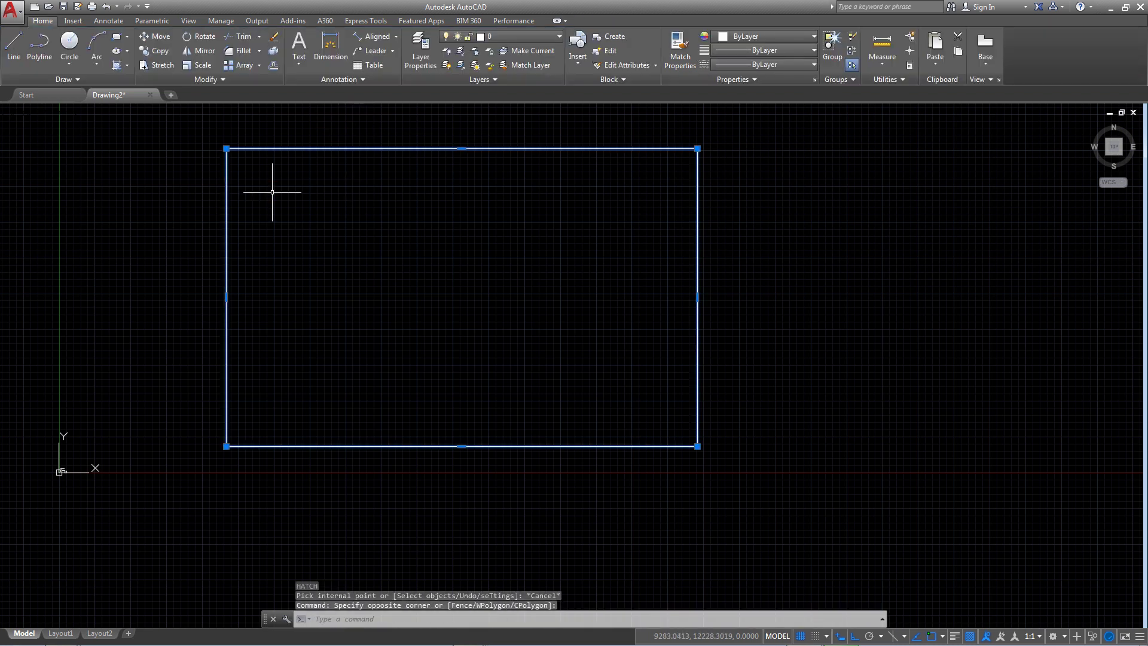
pyautogui.press('Delete')
pyautogui.click(116, 37)
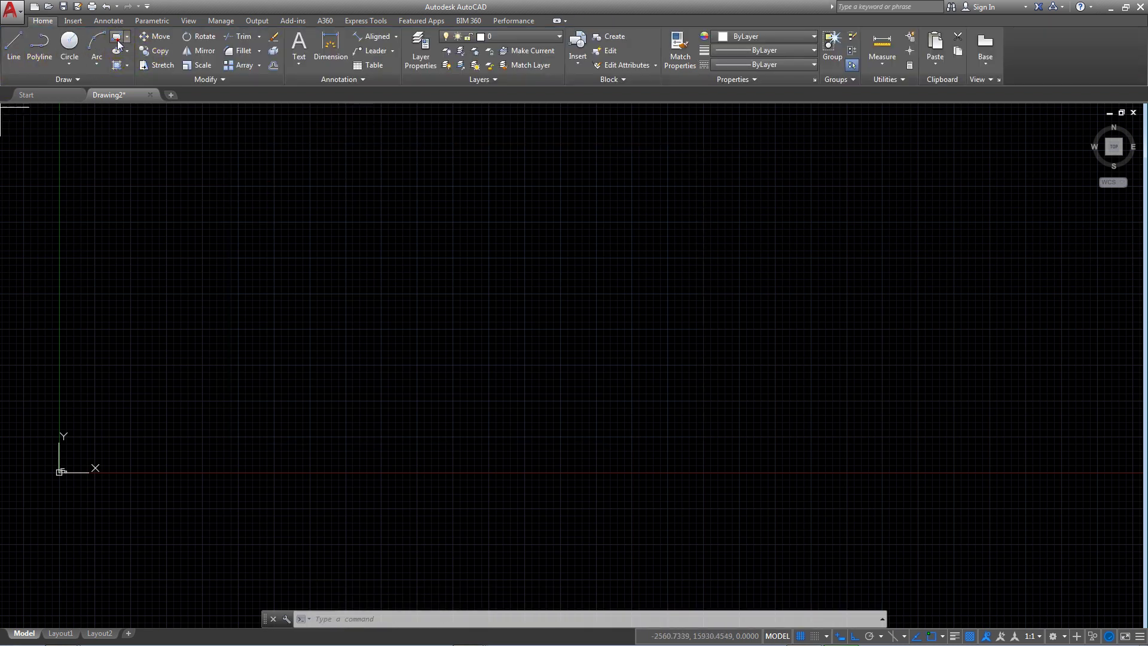
pyautogui.click(149, 264)
pyautogui.write('50')
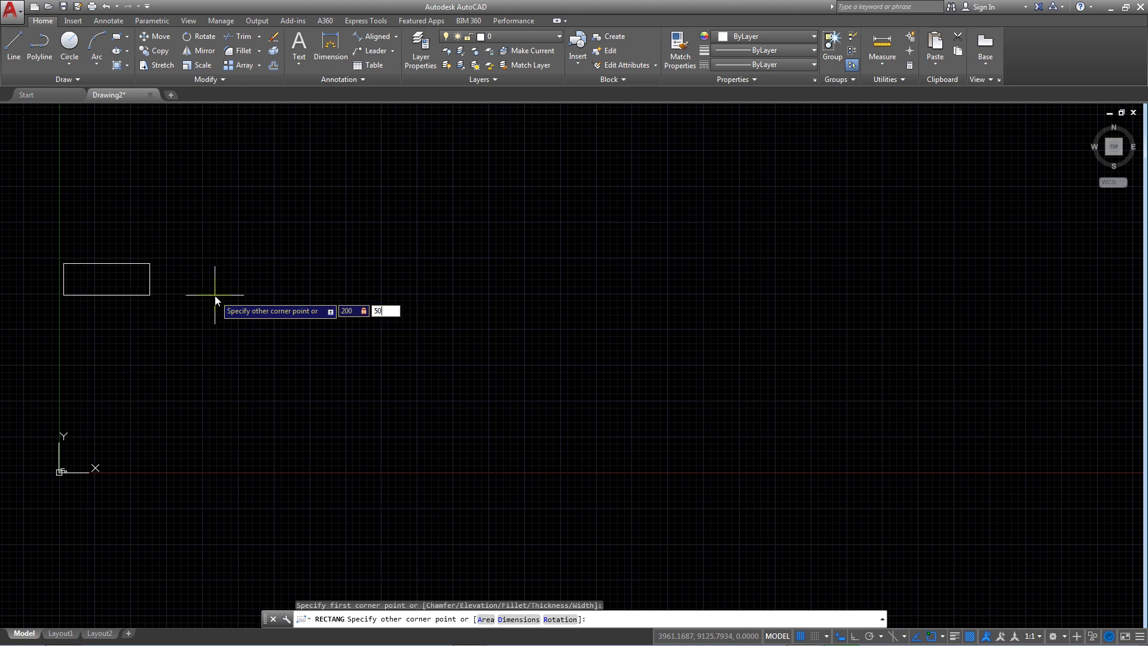
pyautogui.press('Return')
# Step: Zoom to extents and window-select the stray objects near the origin
pyautogui.write('z')
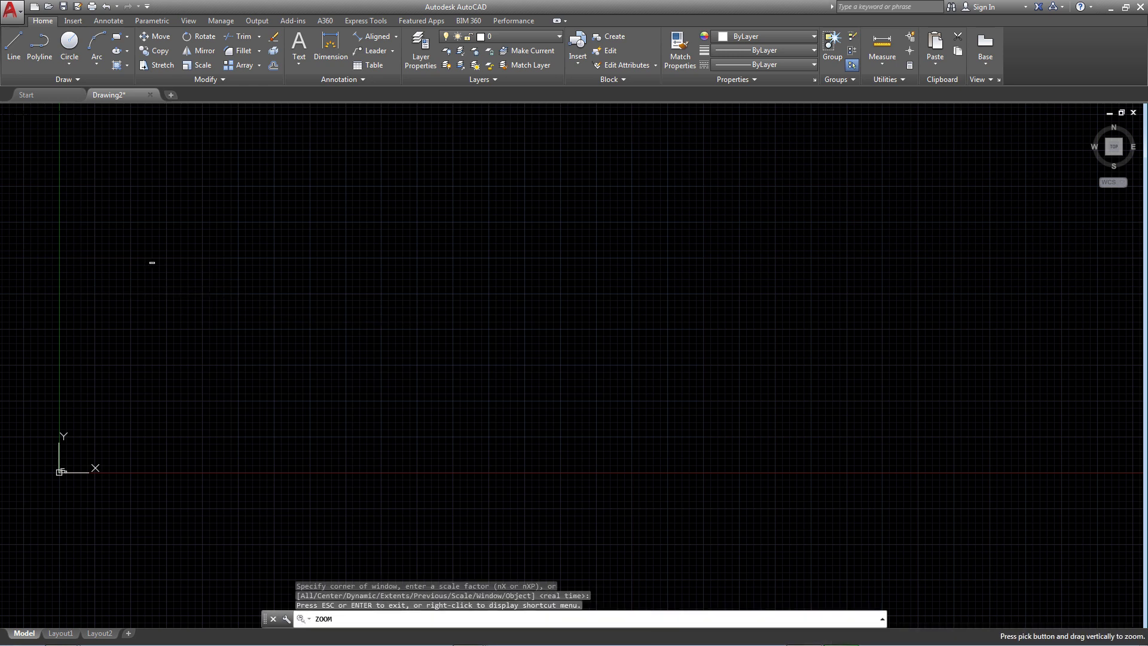
pyautogui.press('Return')
pyautogui.press('Return')
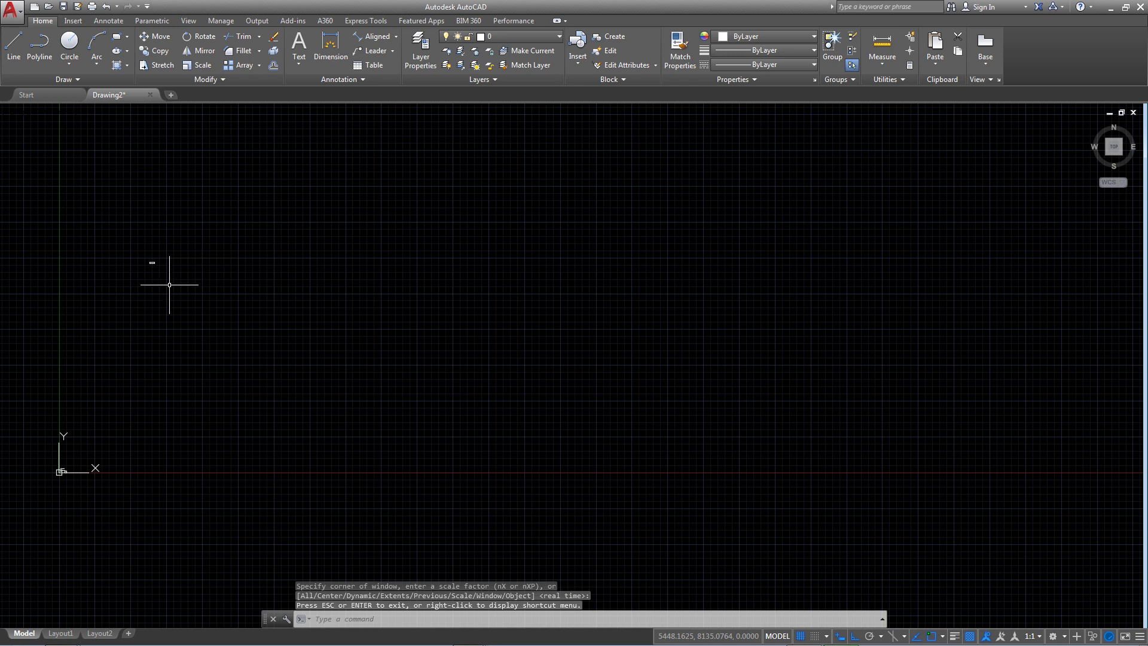
pyautogui.middleClick(649, 224)
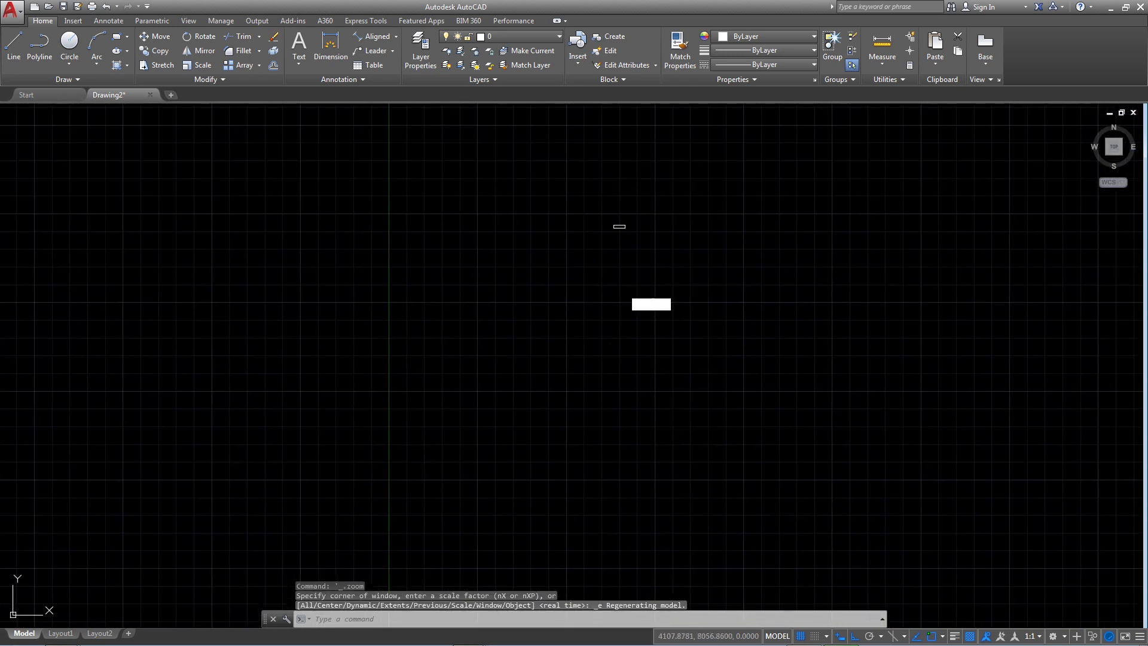
pyautogui.scroll(-2, 638, 318)
pyautogui.moveTo(638, 318); pyautogui.dragTo(522, 310, button='middle')
pyautogui.click(798, 305)
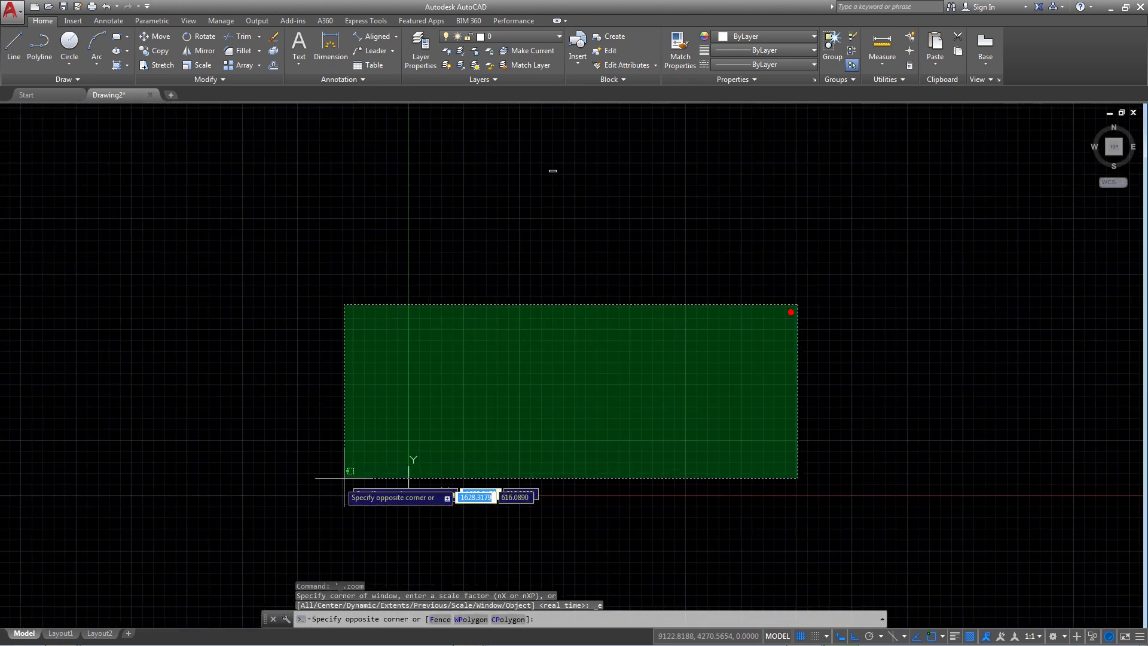
pyautogui.click(315, 510)
# Step: Delete the stray lines, arc and square, then zoom to fit the rectangle
pyautogui.scroll(10, 389, 488)
pyautogui.moveTo(323, 441); pyautogui.dragTo(197, 403, button='middle')
pyautogui.scroll(-2, 569, 461)
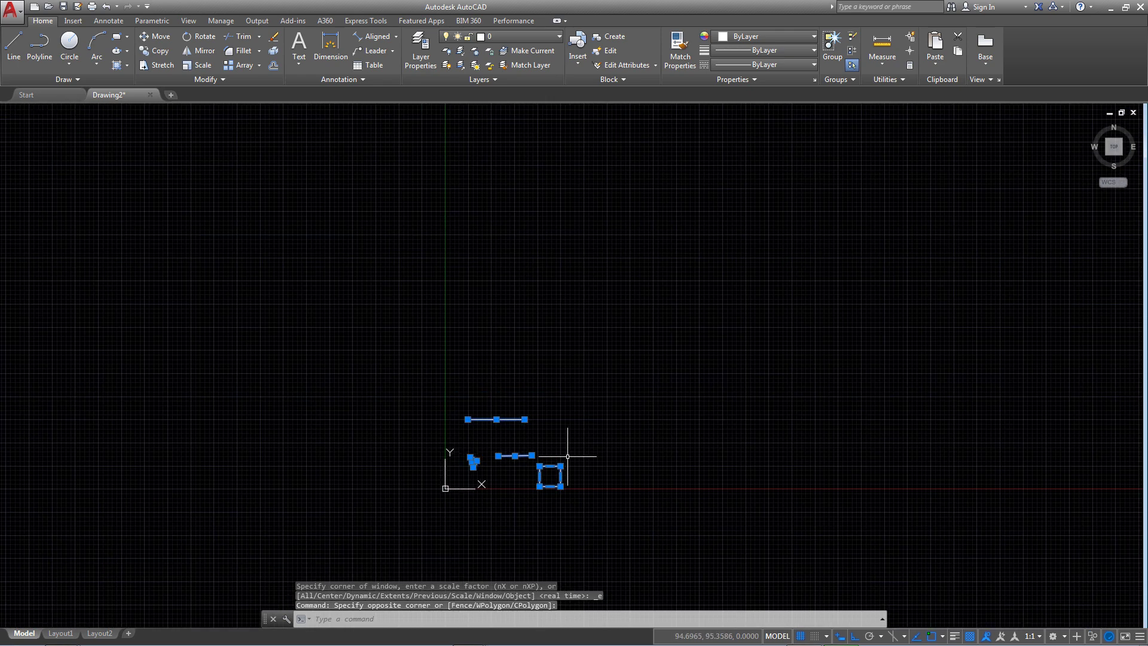
pyautogui.scroll(-7, 570, 428)
pyautogui.press('Delete')
pyautogui.moveTo(594, 385); pyautogui.dragTo(413, 413, button='middle')
pyautogui.scroll(-2, 429, 308)
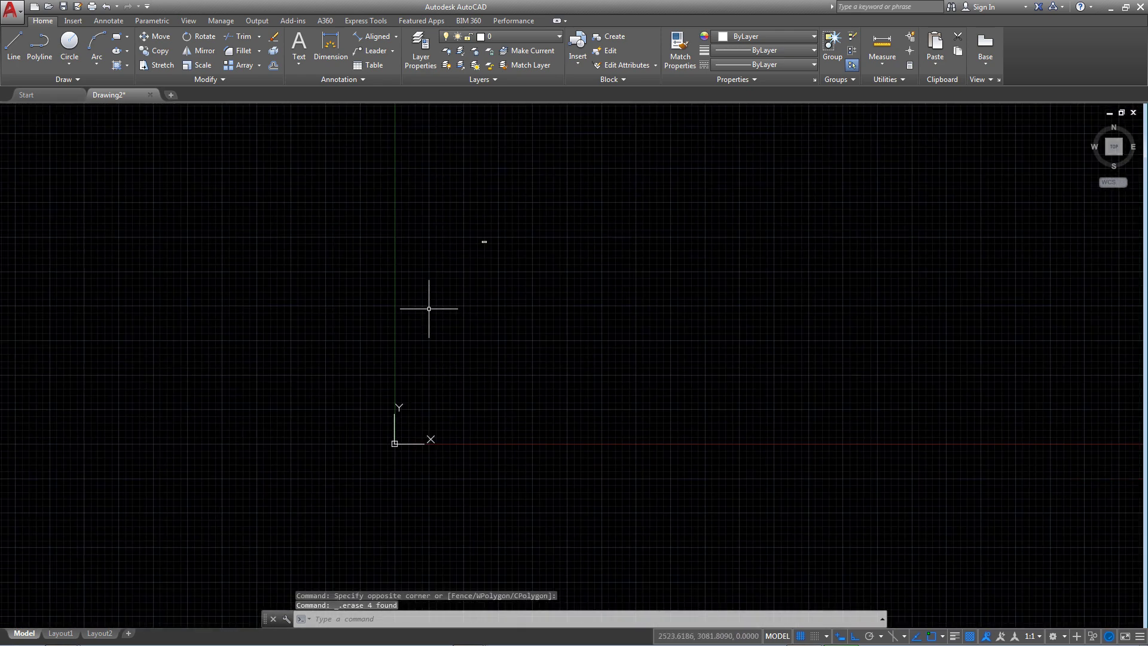
pyautogui.middleClick(533, 302)
pyautogui.middleClick(532, 302)
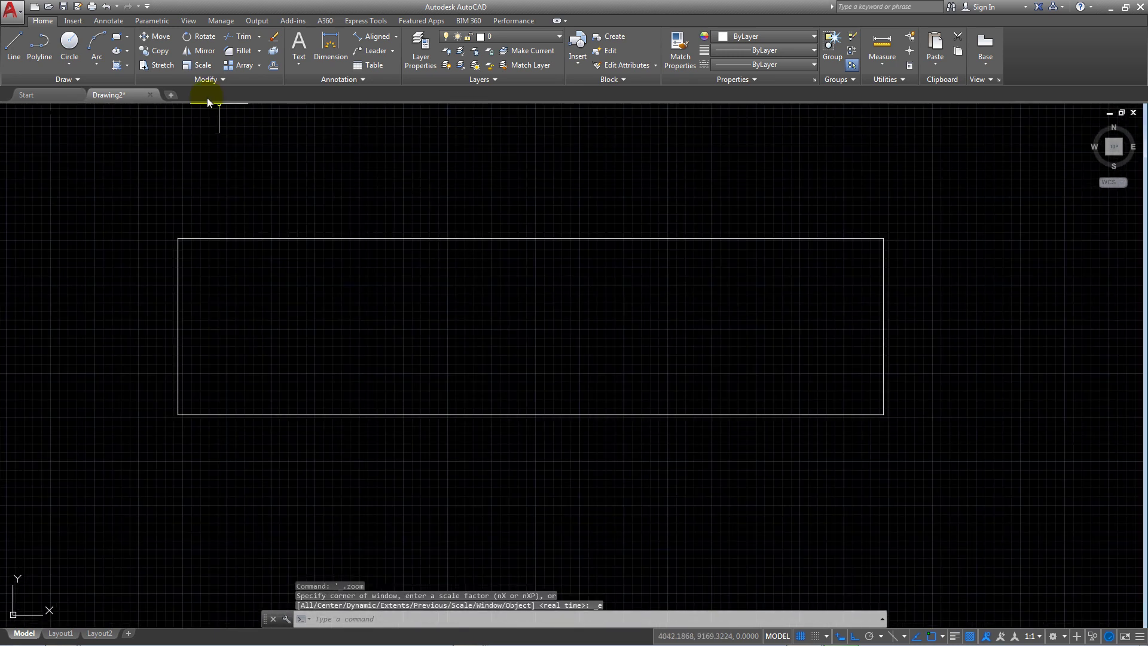
# Step: Hatch inside the rectangle, raising the hatch scale to 4.7
pyautogui.click(118, 64)
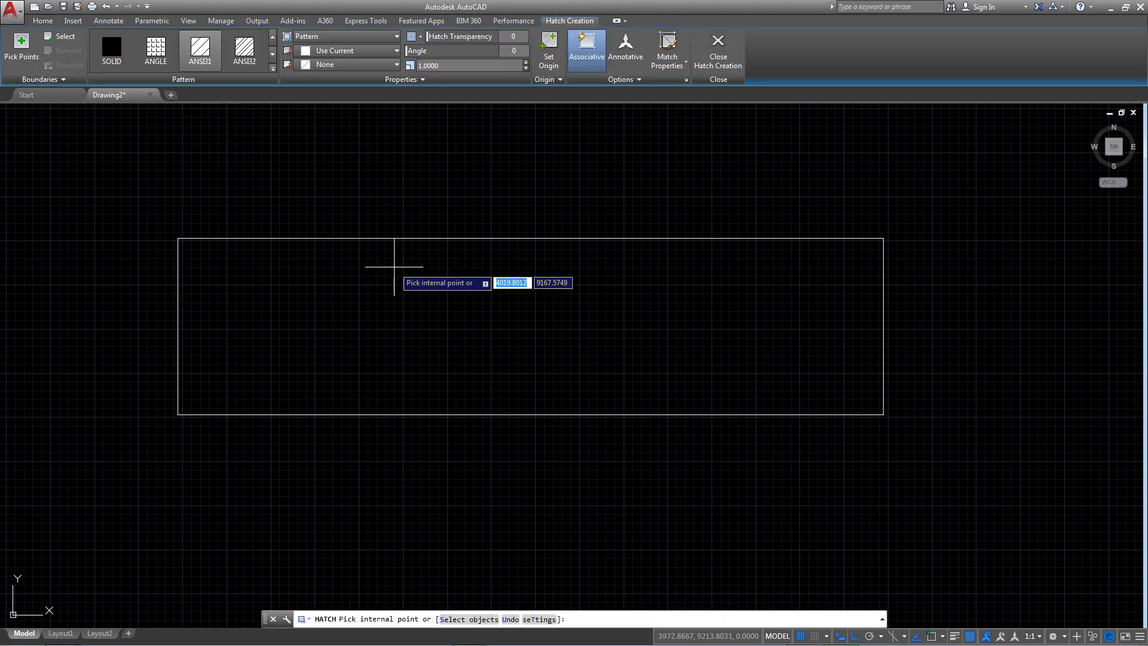
pyautogui.click(346, 275)
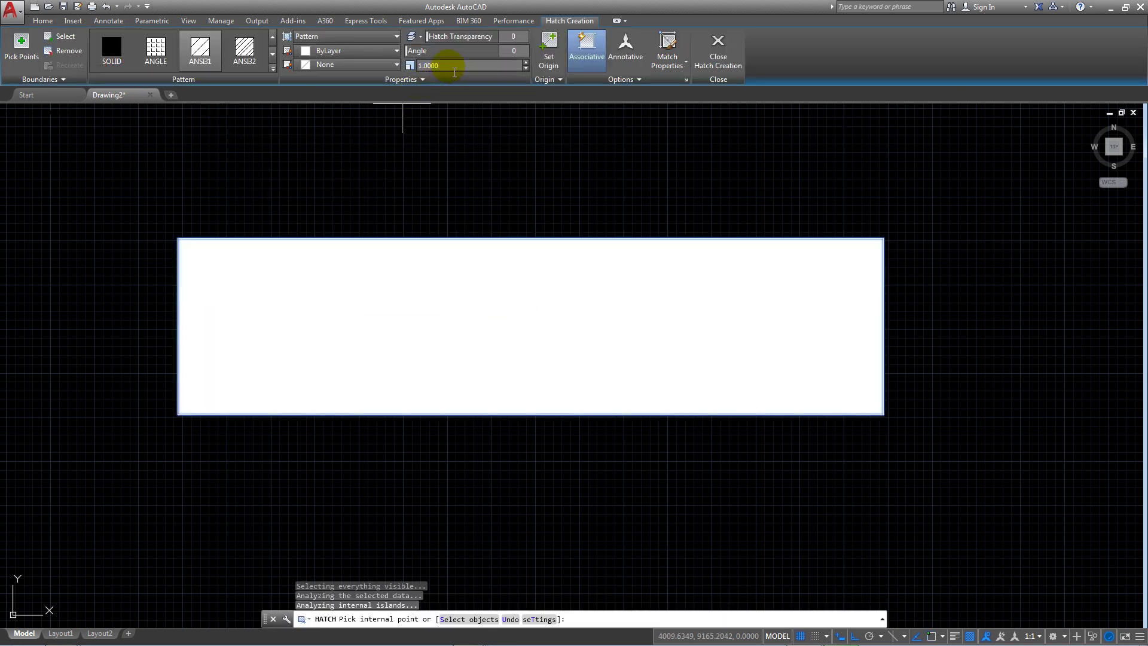
pyautogui.click(526, 64)
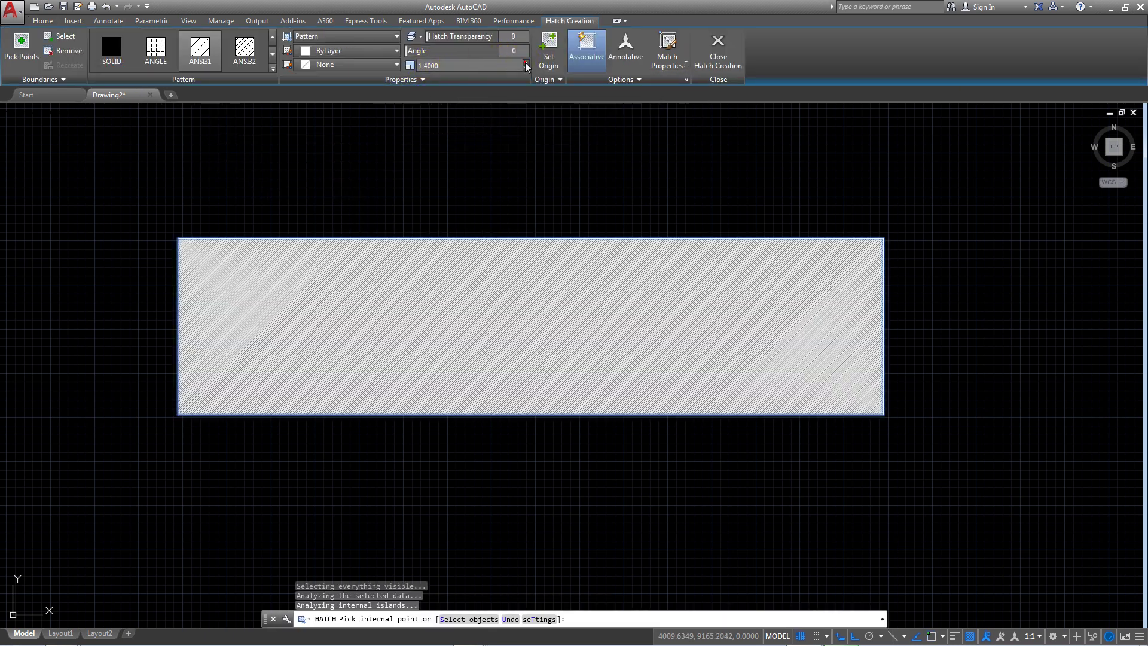
pyautogui.click(527, 63)
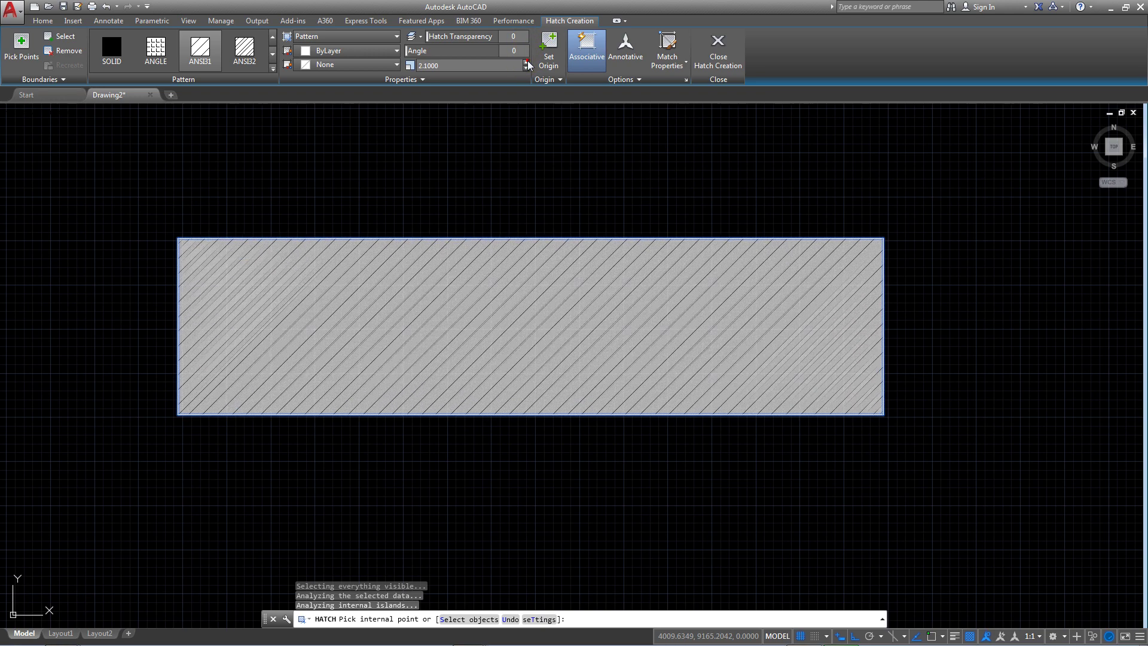
pyautogui.click(527, 62)
pyautogui.click(527, 63)
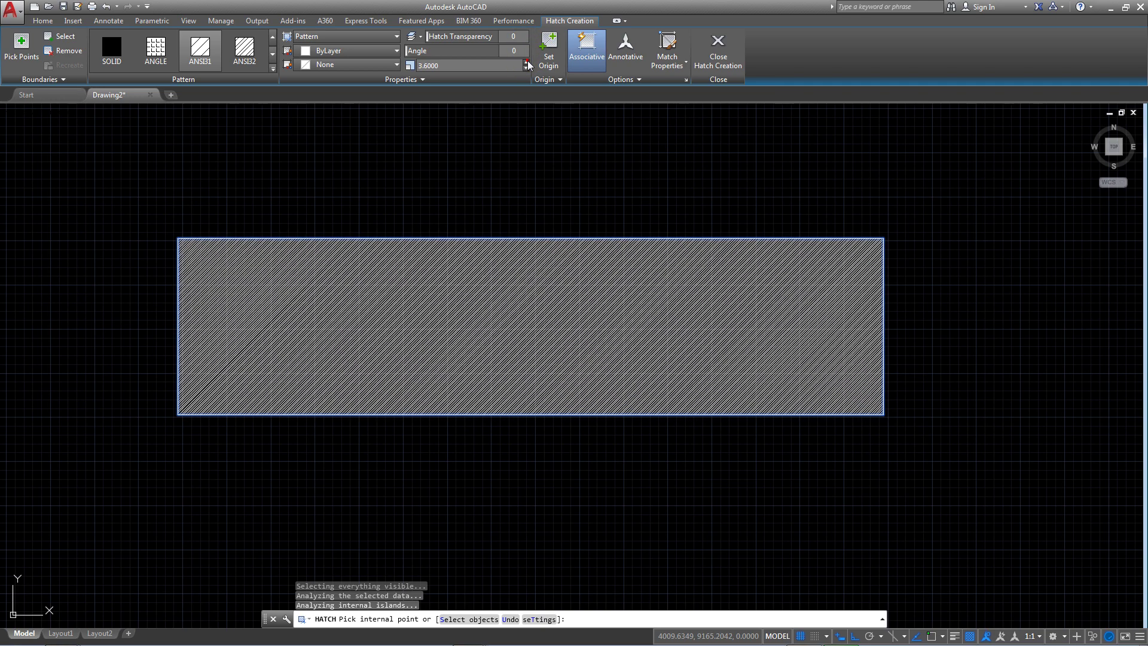
pyautogui.click(527, 63)
pyautogui.click(526, 62)
pyautogui.click(527, 63)
pyautogui.click(527, 62)
pyautogui.click(527, 63)
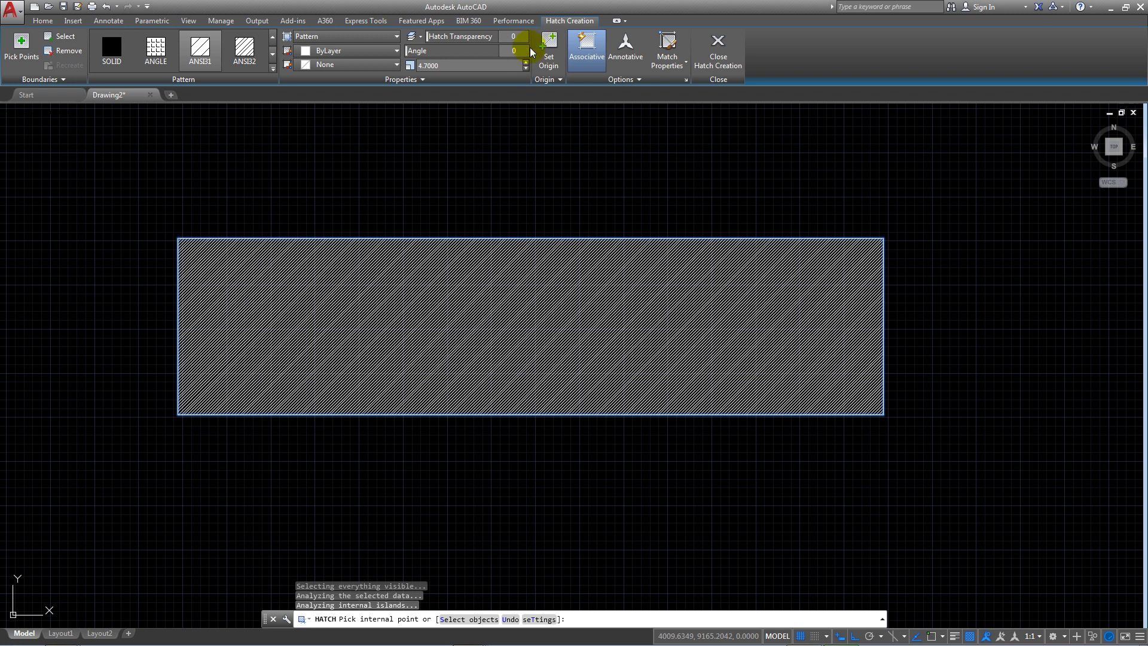
# Step: Switch the hatch to SOLID in colour 205,105,40 and close Hatch Creation
pyautogui.click(114, 46)
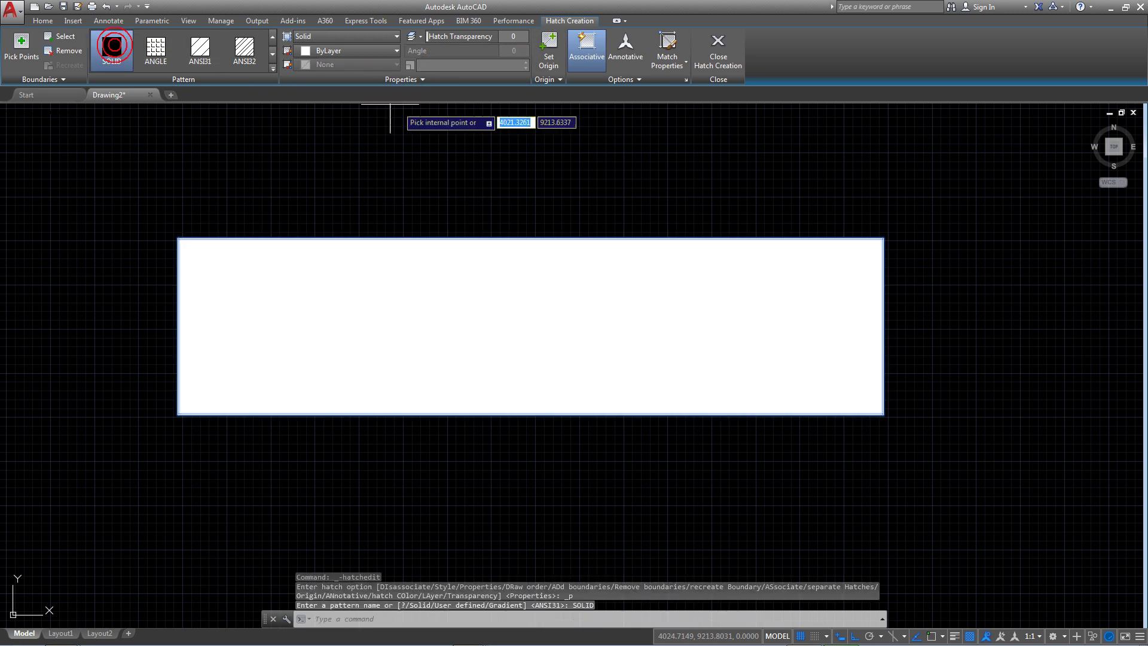
pyautogui.click(353, 51)
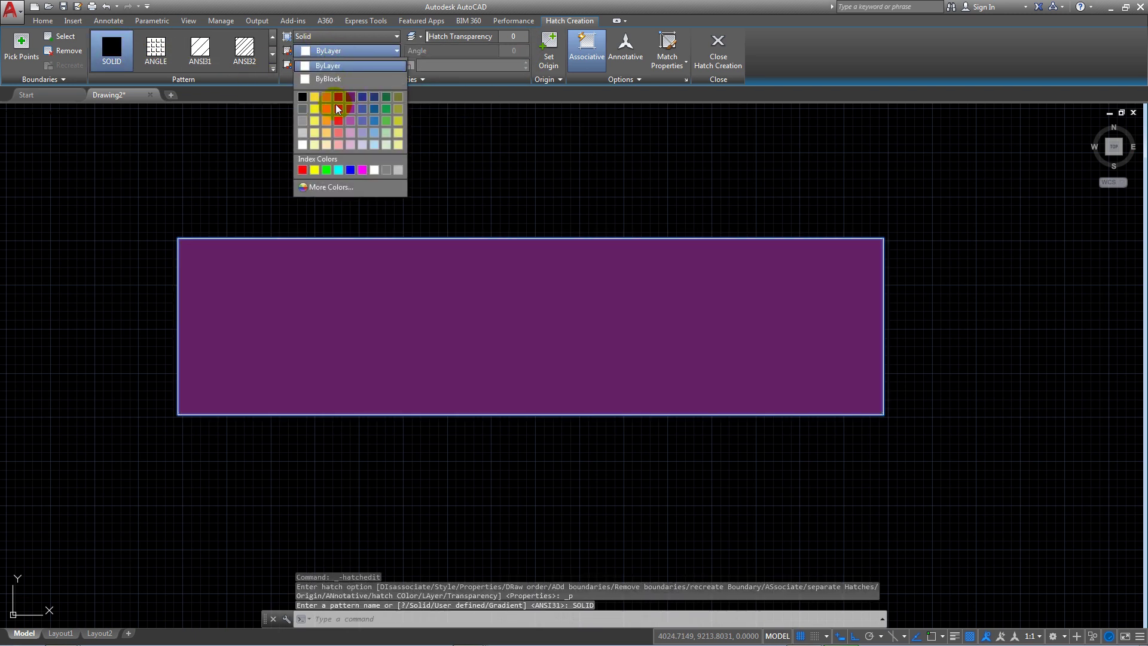
pyautogui.click(327, 98)
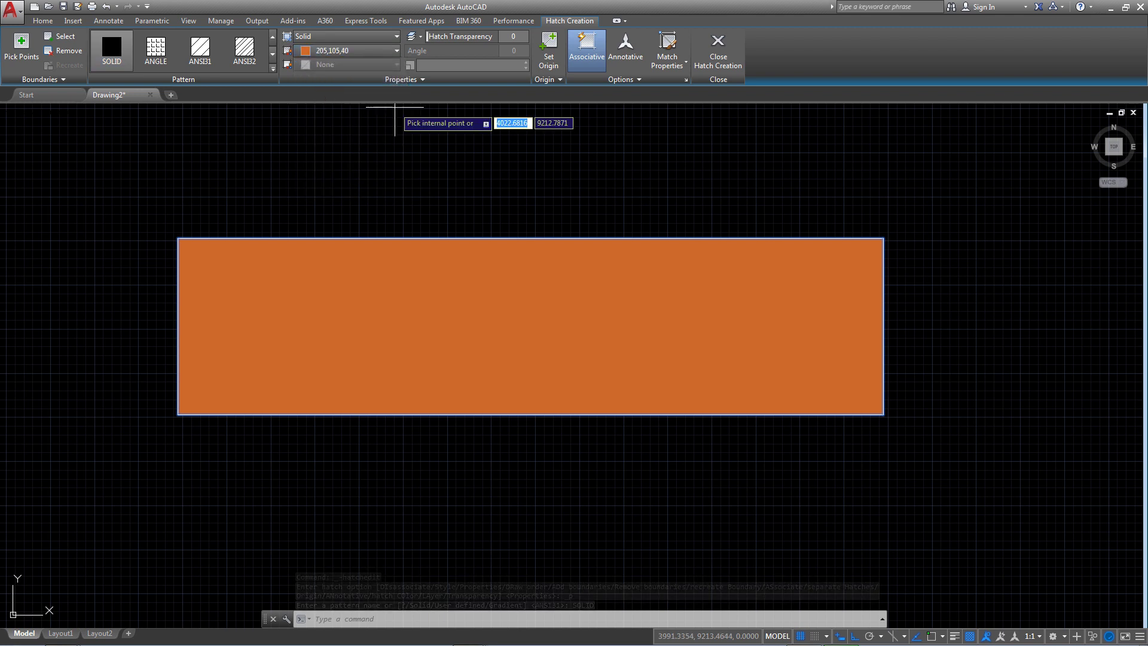
pyautogui.click(603, 62)
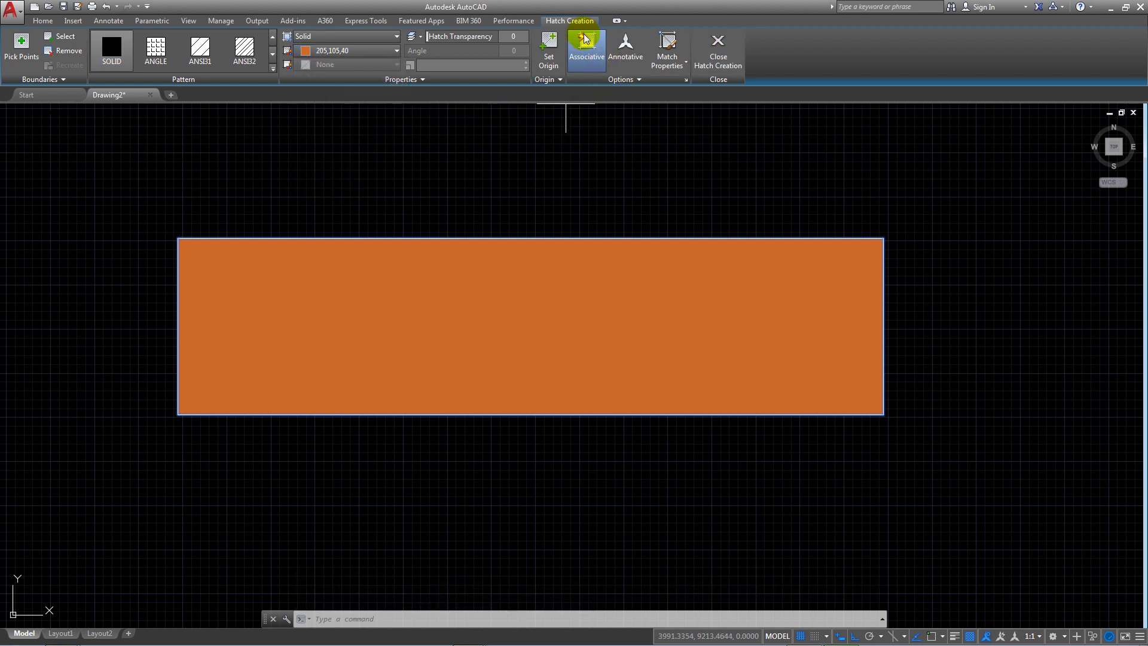
pyautogui.click(718, 48)
# Step: Stretch the orange rectangle's top edge higher and recentre the view
pyautogui.click(584, 231)
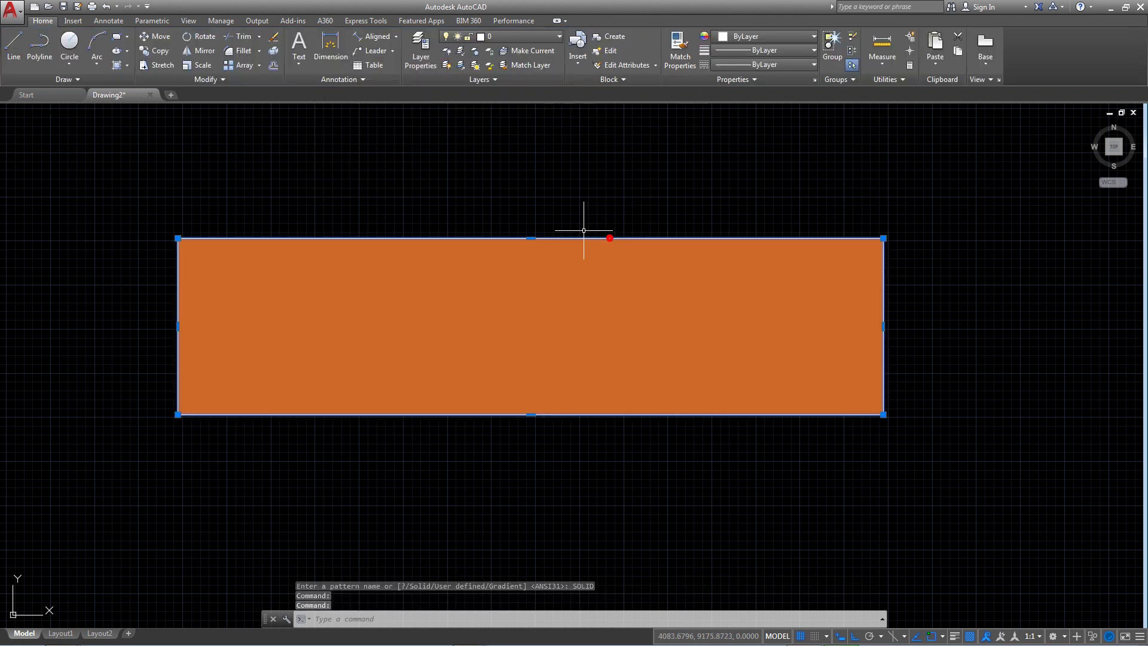
pyautogui.click(534, 236)
pyautogui.click(534, 115)
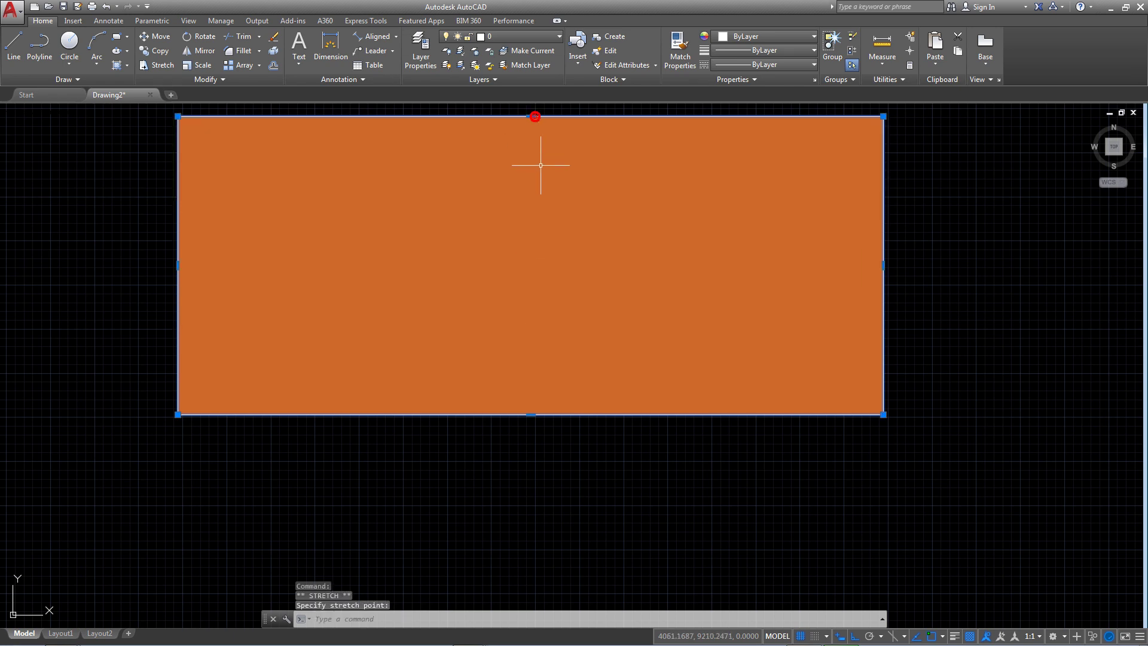
pyautogui.moveTo(497, 164); pyautogui.dragTo(459, 256, button='middle')
pyautogui.press('Escape')
pyautogui.moveTo(772, 290); pyautogui.dragTo(742, 239, button='middle')
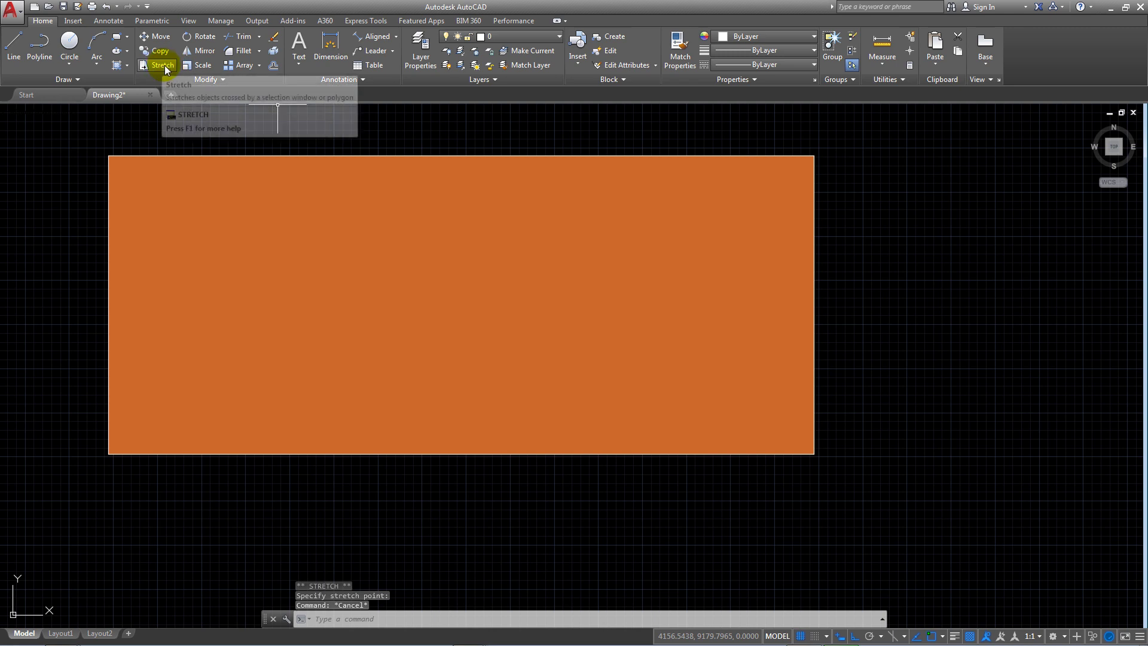
# Step: Draw a closed polyline outlining the rectangle's slanted left piece and start a hatch on it
pyautogui.click(40, 45)
pyautogui.click(386, 454)
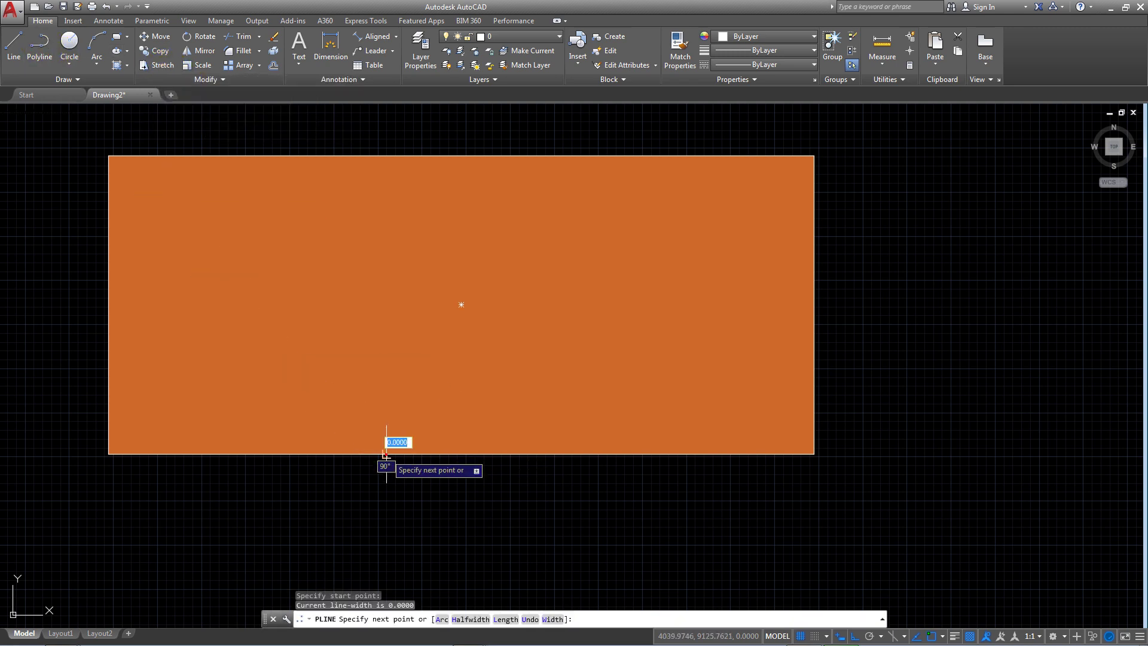
pyautogui.click(108, 155)
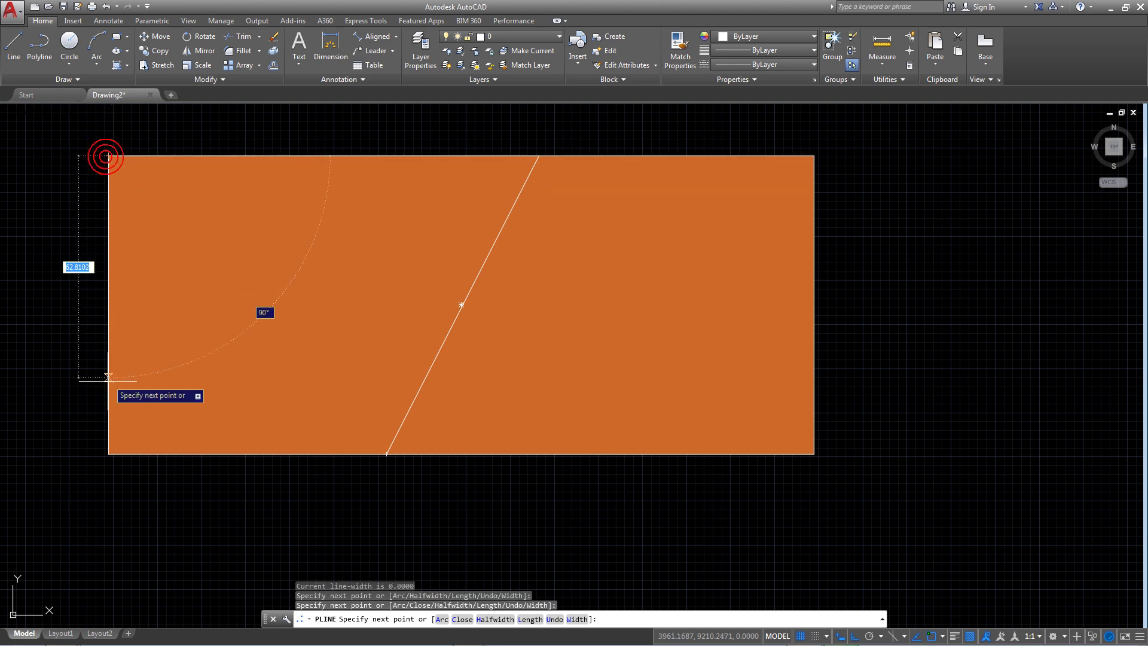
pyautogui.click(108, 454)
pyautogui.click(386, 454)
pyautogui.rightClick(387, 453)
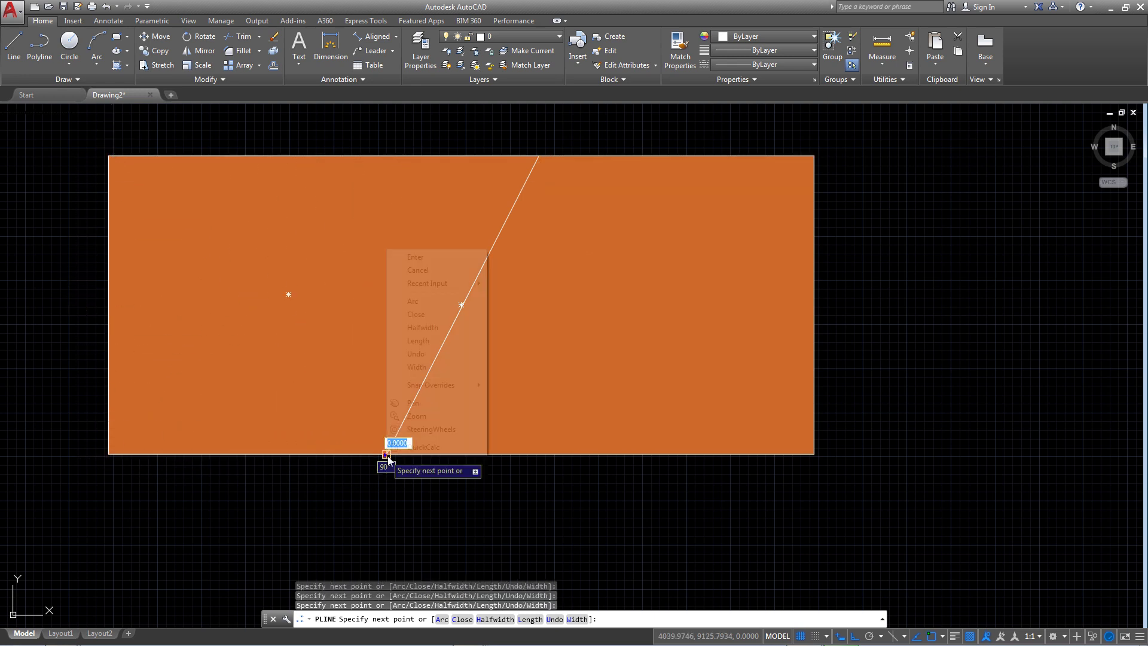
pyautogui.click(435, 257)
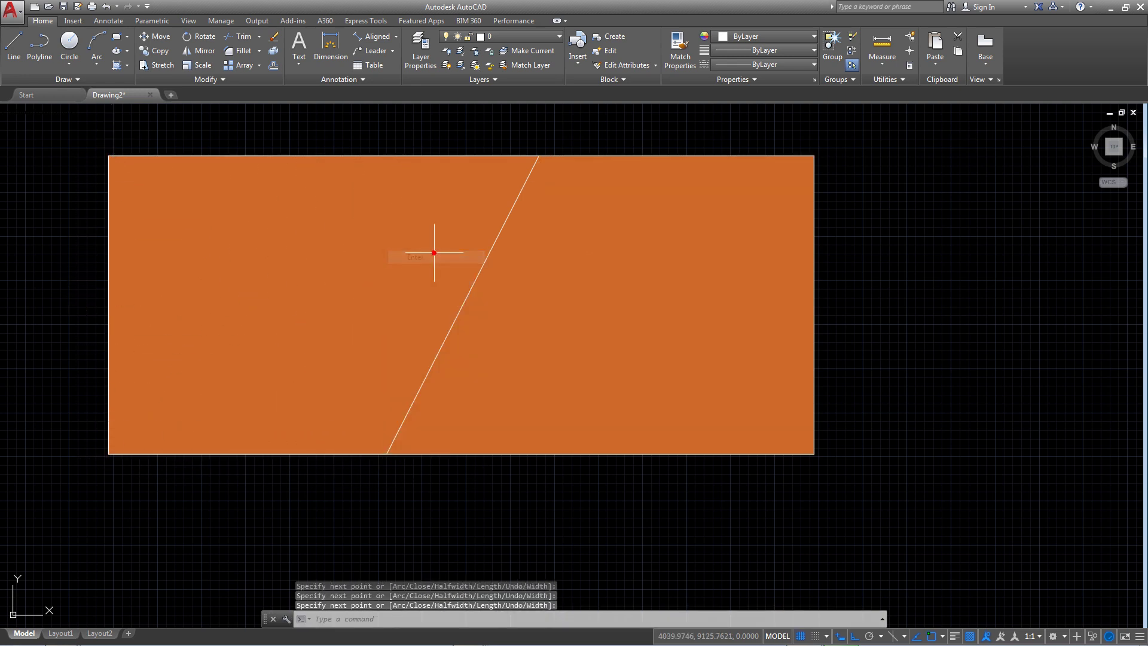
pyautogui.click(522, 190)
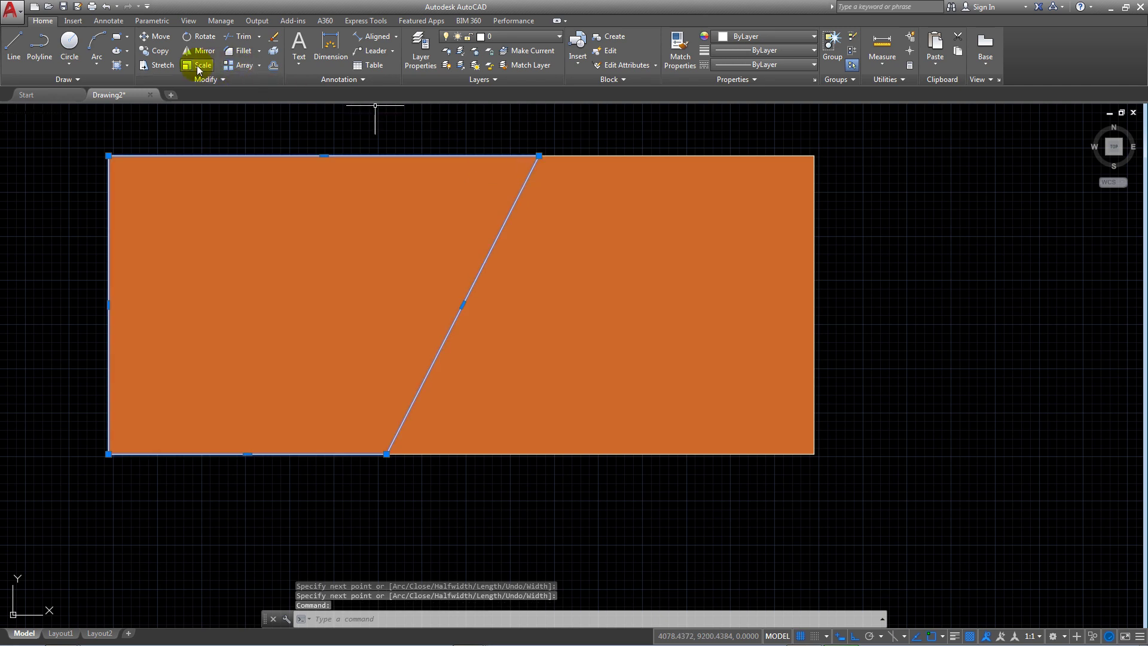
pyautogui.click(117, 66)
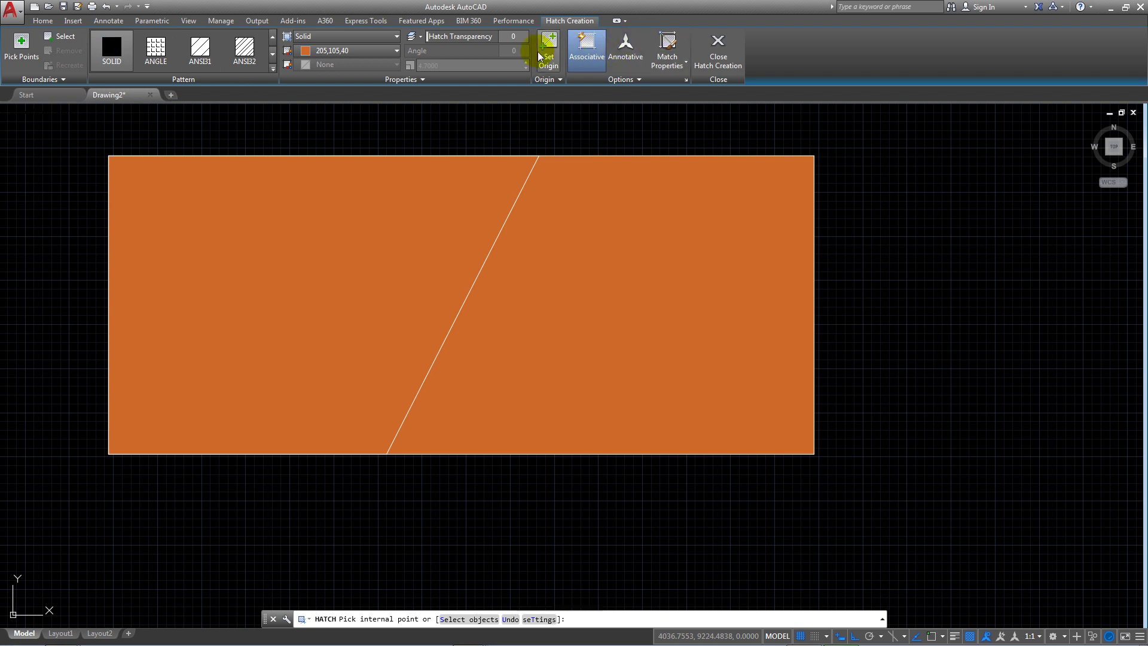
# Step: Try an ANSI31 hatch in the left region, then cancel it and select the rectangle's hatch
pyautogui.click(328, 52)
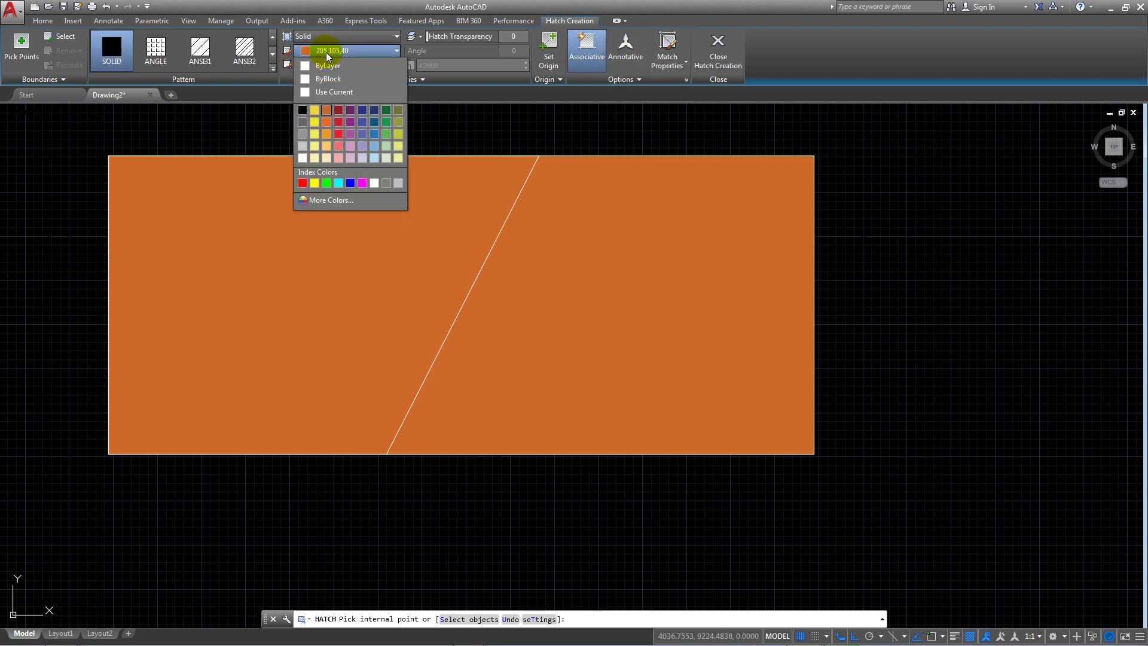
pyautogui.click(195, 53)
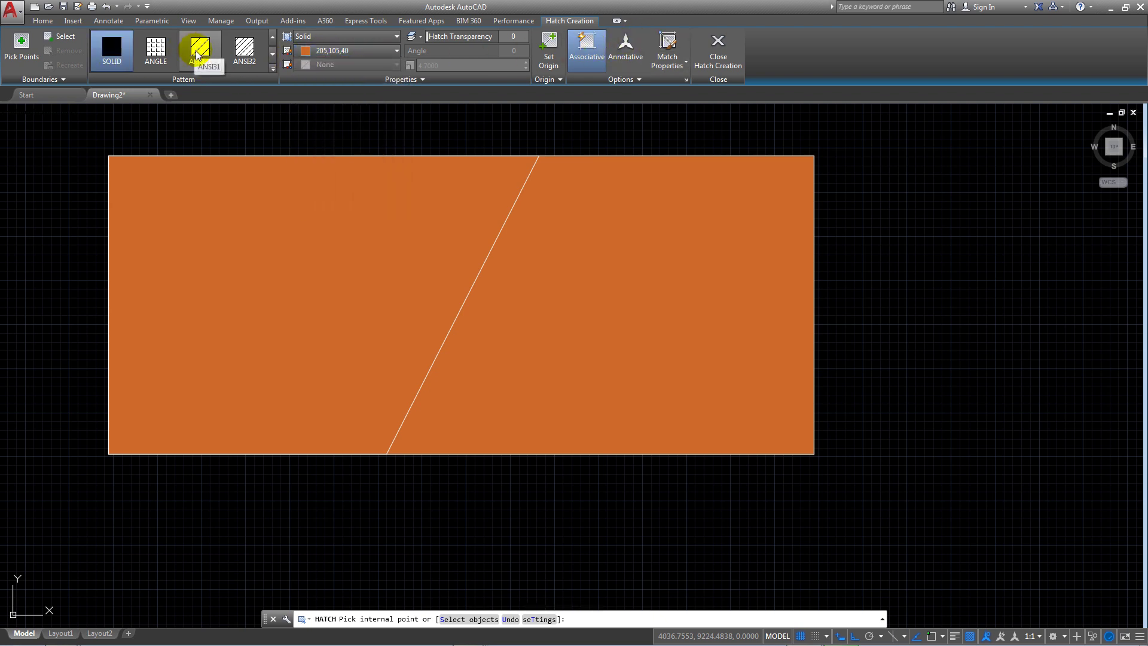
pyautogui.click(197, 54)
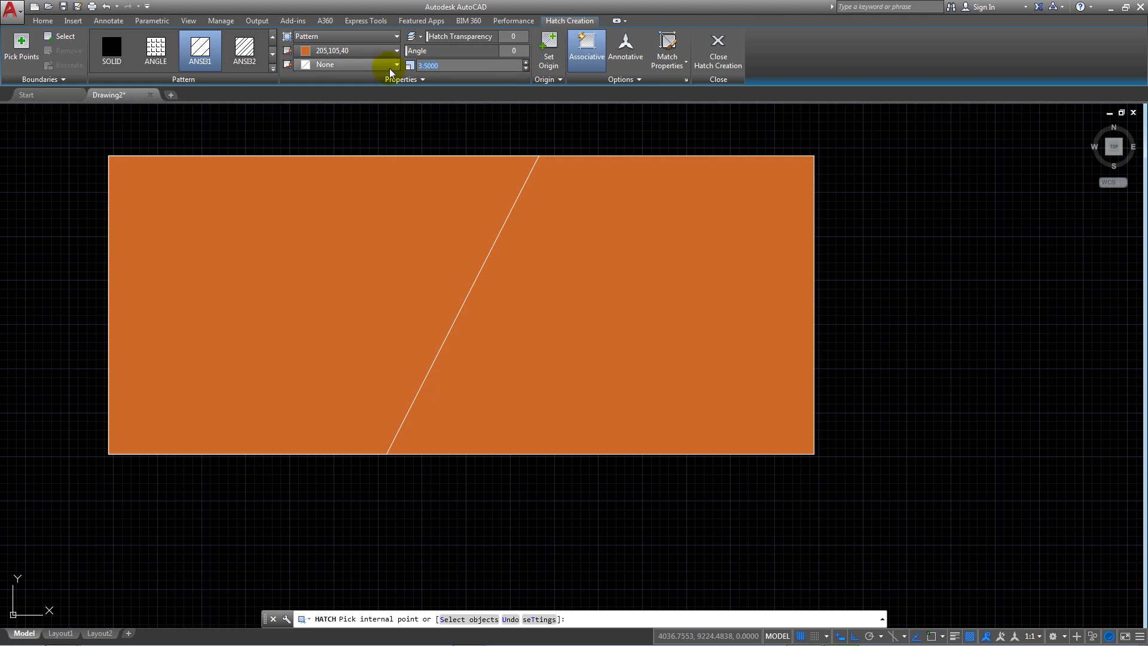
pyautogui.click(424, 184)
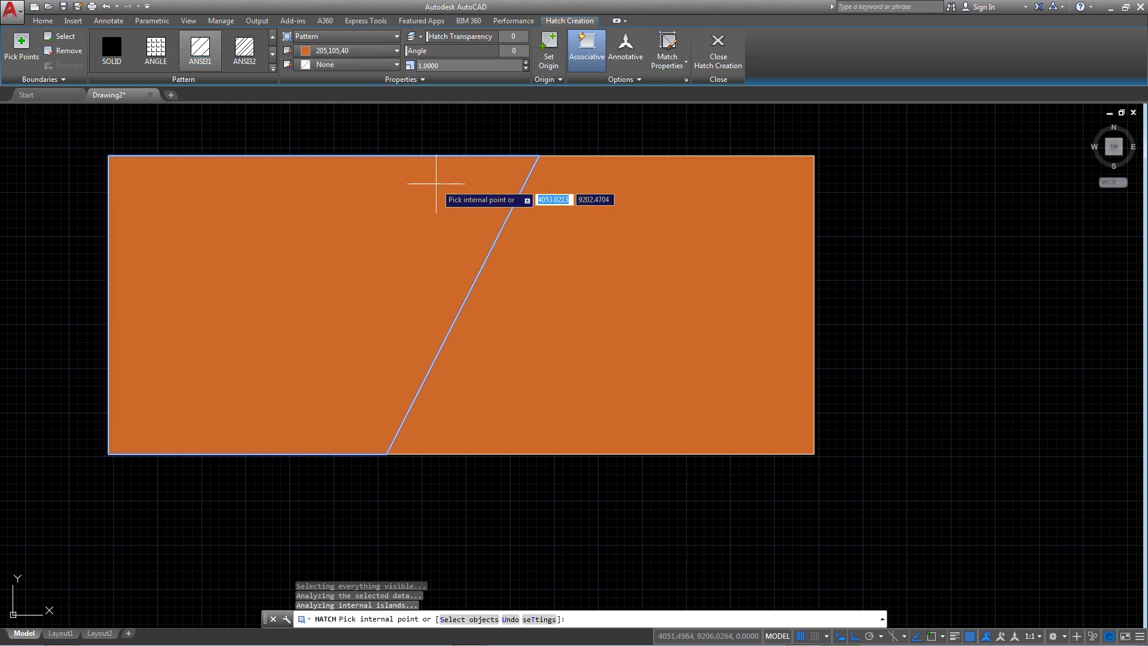
pyautogui.rightClick(423, 191)
pyautogui.press('Escape')
pyautogui.press('Escape')
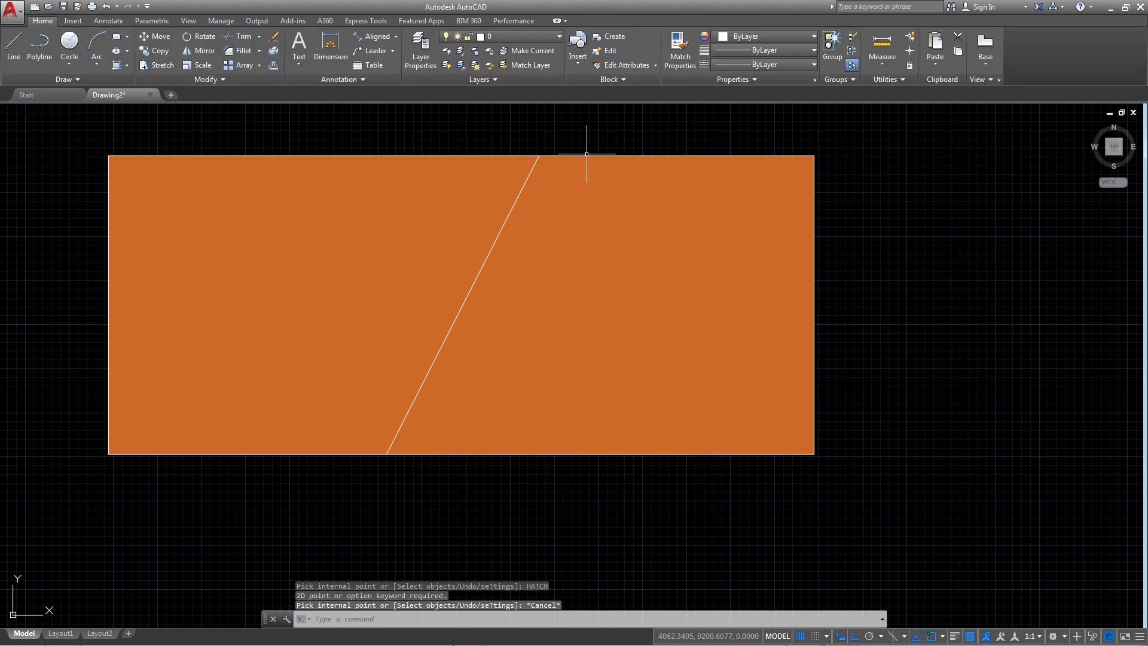
pyautogui.click(584, 174)
# Step: Start moving the selected hatch with M, then cancel the move
pyautogui.scroll(-4, 580, 182)
pyautogui.write('m')
pyautogui.press('Return')
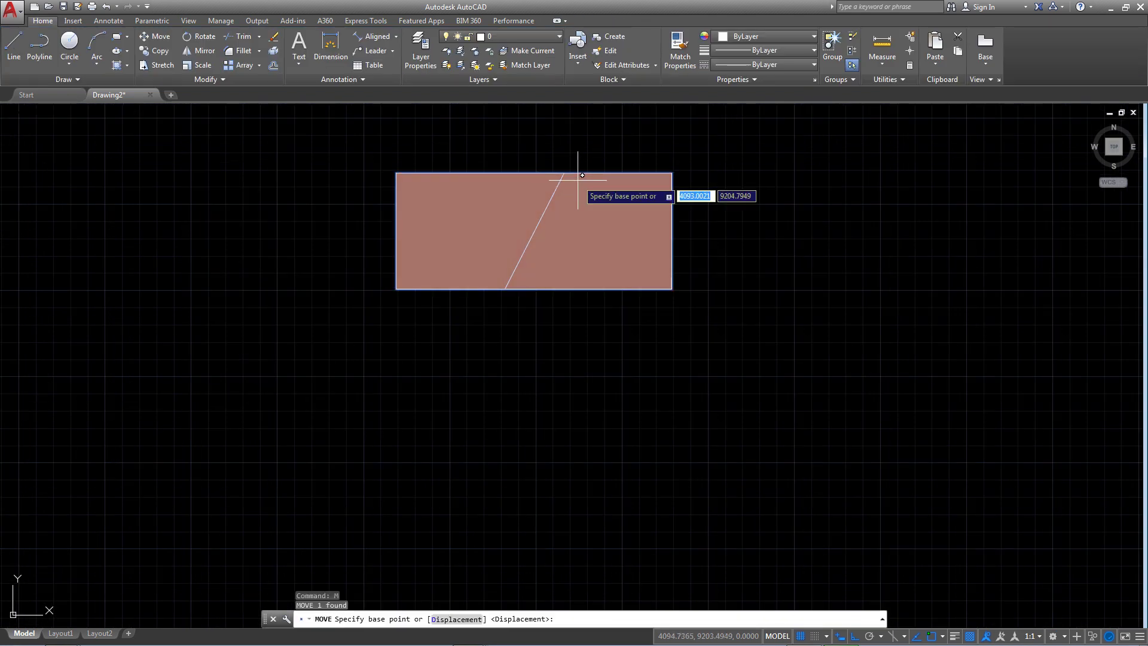
pyautogui.click(571, 181)
pyautogui.press('Escape')
pyautogui.scroll(2, 551, 231)
# Step: Select the upper slanted piece's hatch after a failed Edit Hatch attempt
pyautogui.click(496, 192)
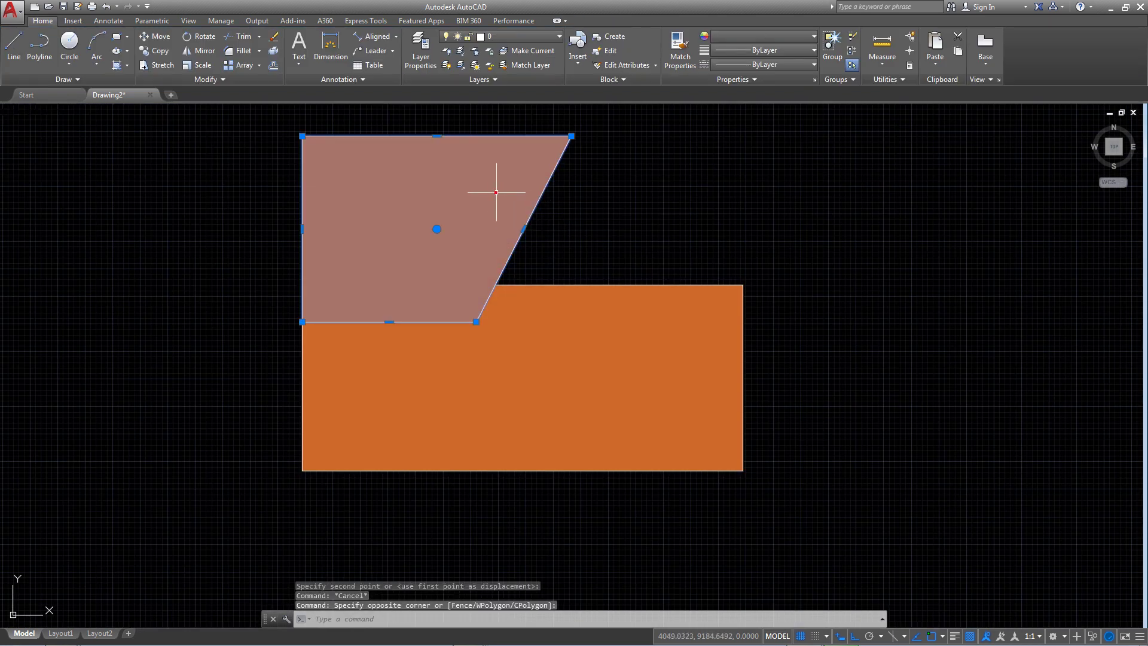
pyautogui.rightClick(496, 192)
pyautogui.press('Escape')
pyautogui.press('Escape')
pyautogui.click(193, 79)
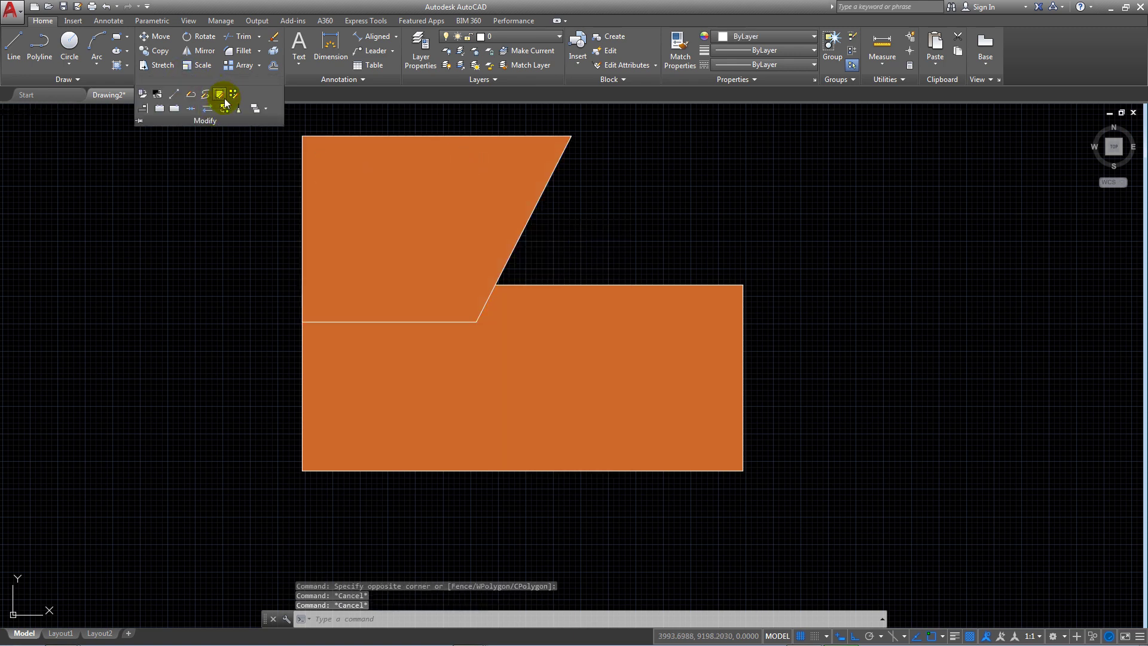
pyautogui.click(221, 96)
pyautogui.click(435, 141)
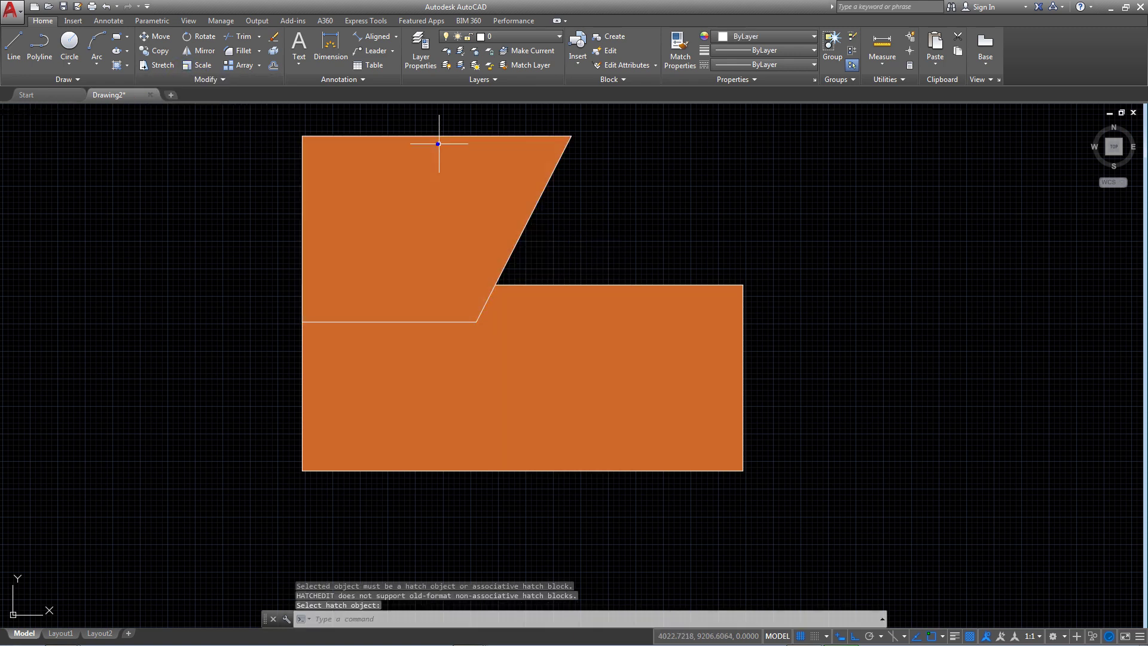
pyautogui.press('Escape')
pyautogui.moveTo(449, 144); pyautogui.dragTo(357, 106)
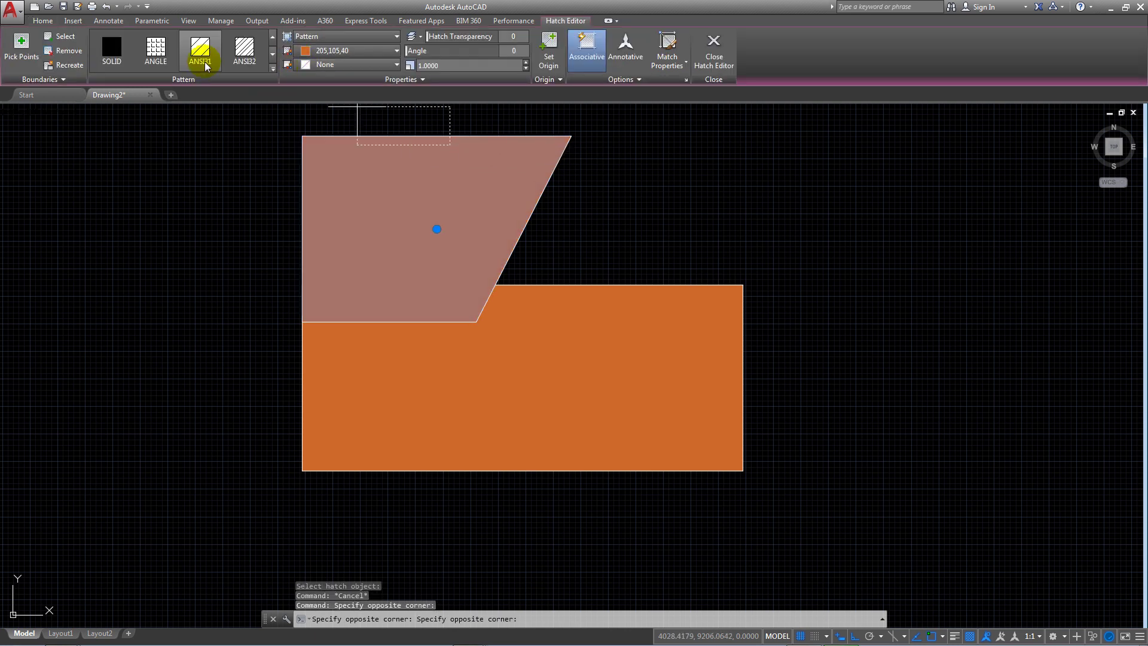
# Step: Give the upper hatch the ANSI31 pattern, blue 69,84,165 colour and scale 10
pyautogui.click(201, 57)
pyautogui.click(453, 67)
pyautogui.write('5')
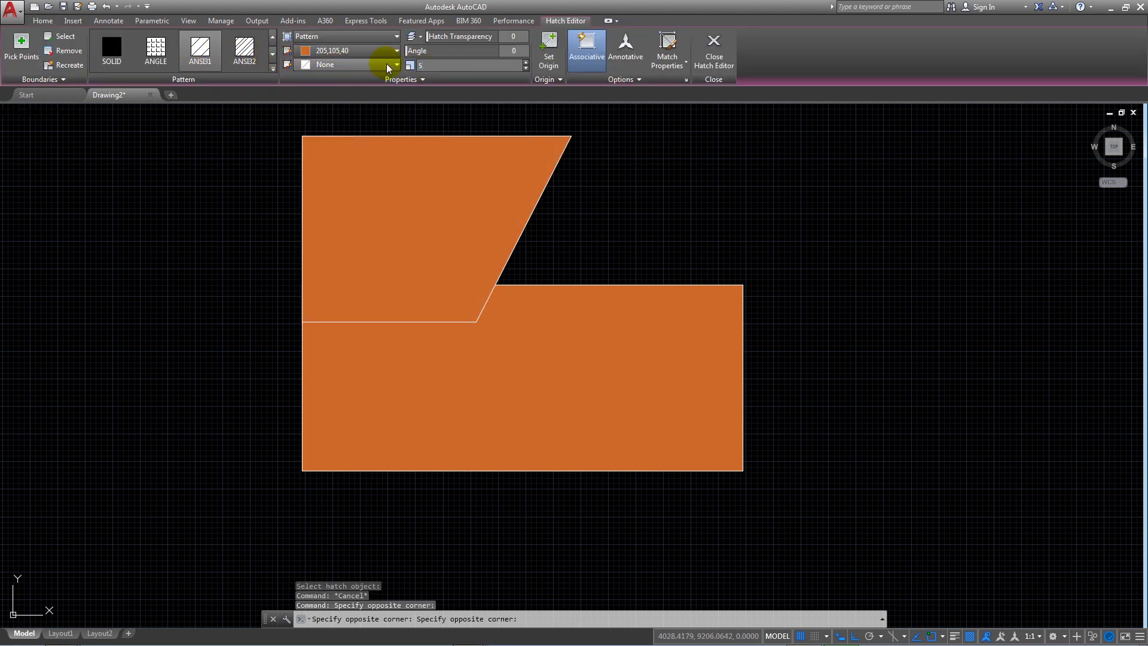
pyautogui.press('Return')
pyautogui.click(245, 49)
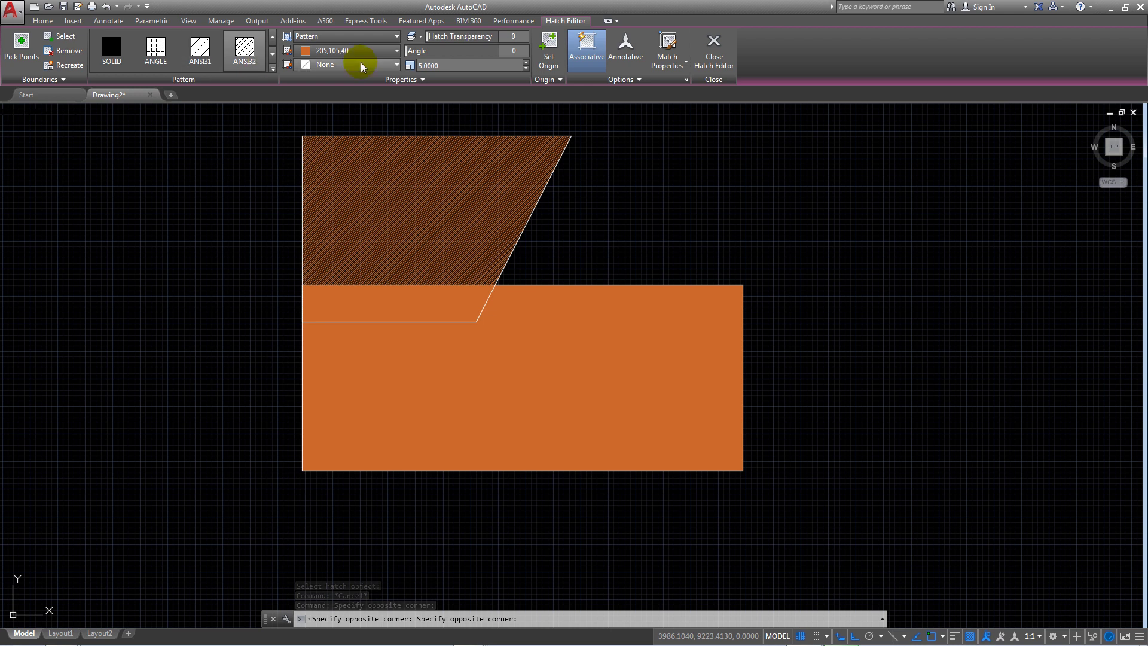
pyautogui.click(359, 51)
pyautogui.click(375, 96)
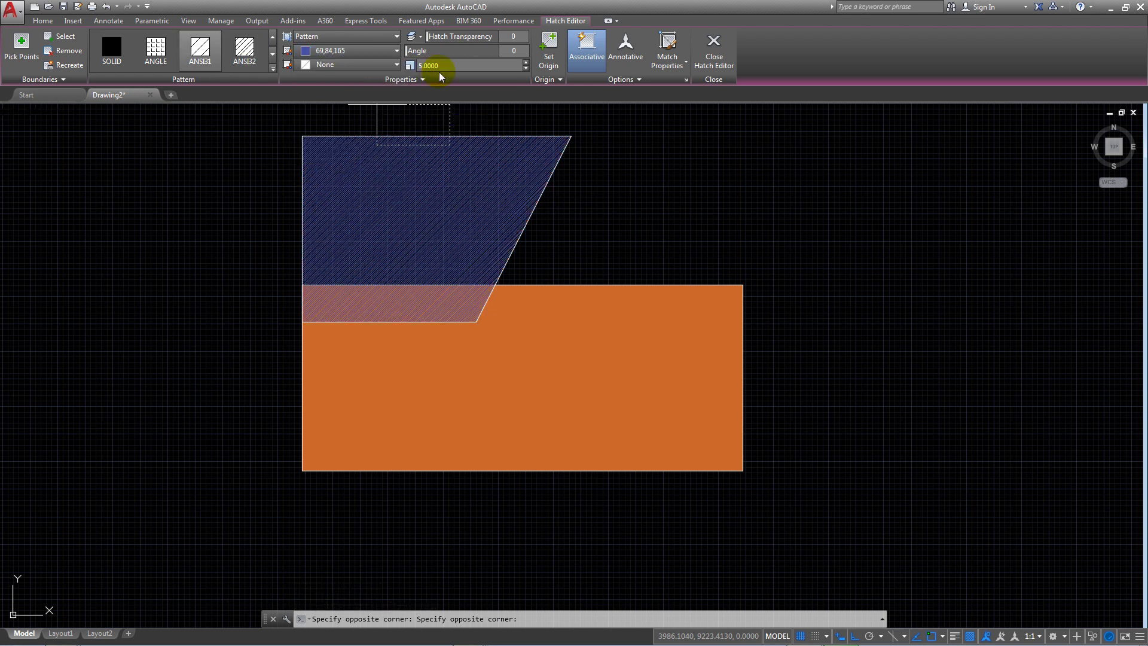
pyautogui.click(525, 62)
pyautogui.write('10')
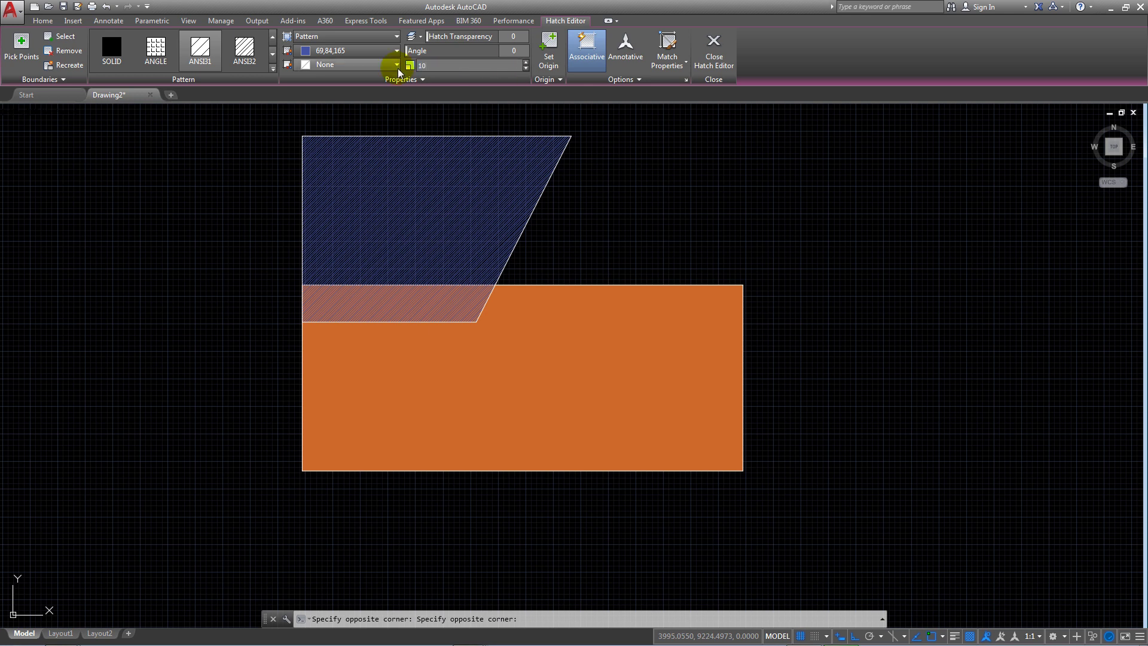
pyautogui.press('Return')
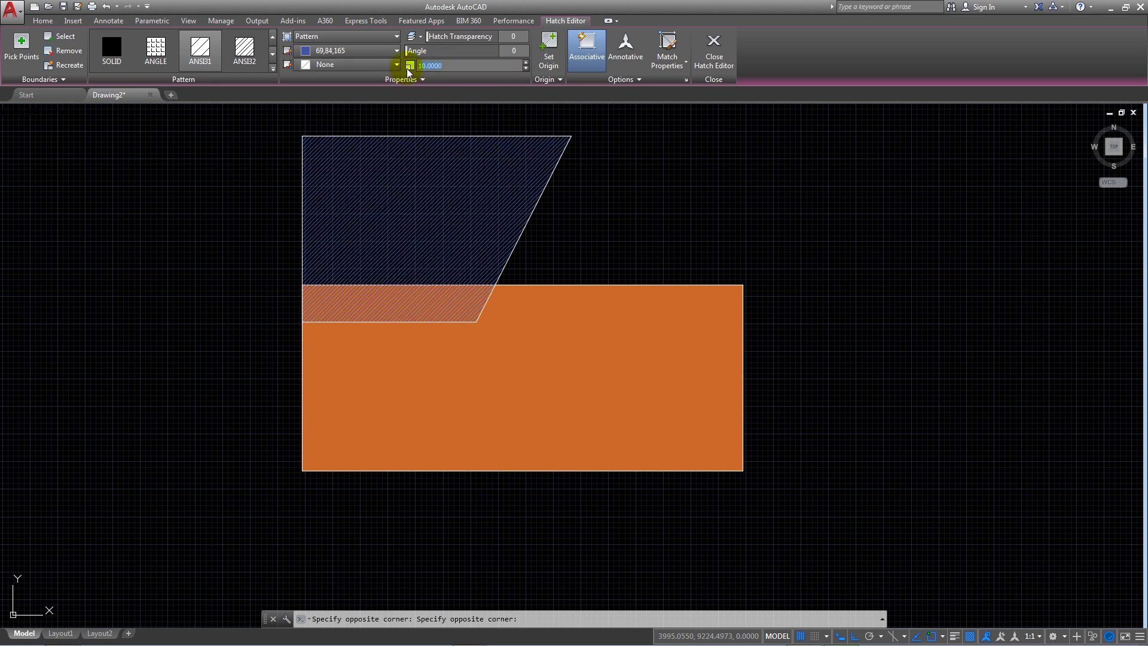
pyautogui.click(713, 47)
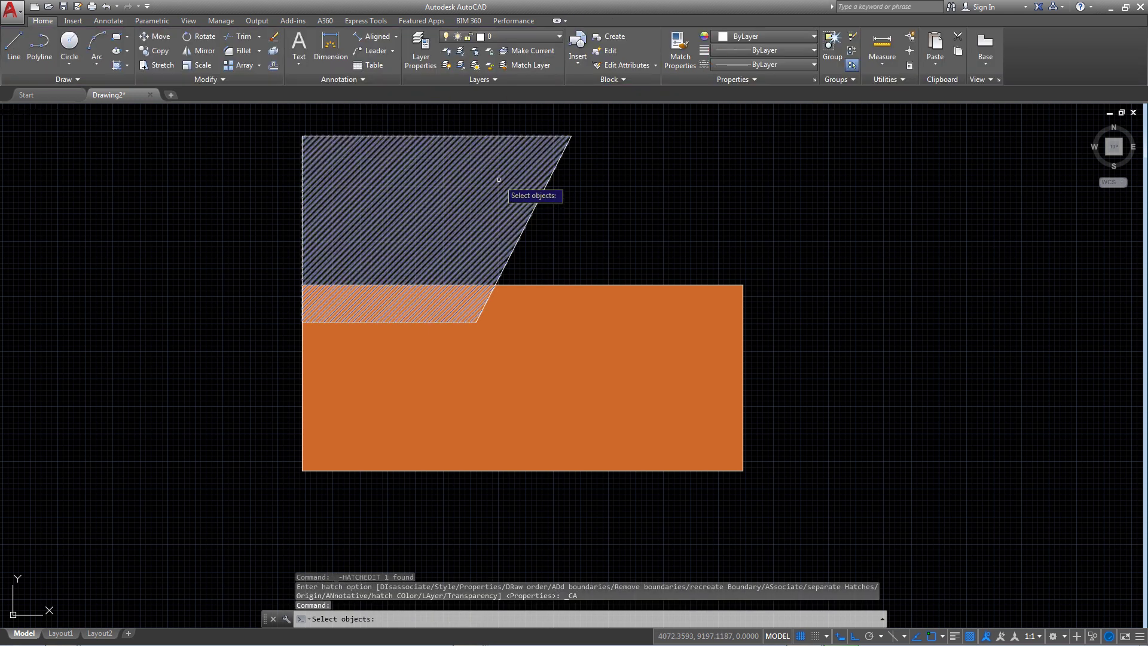
pyautogui.moveTo(498, 179); pyautogui.dragTo(515, 180, button='middle')
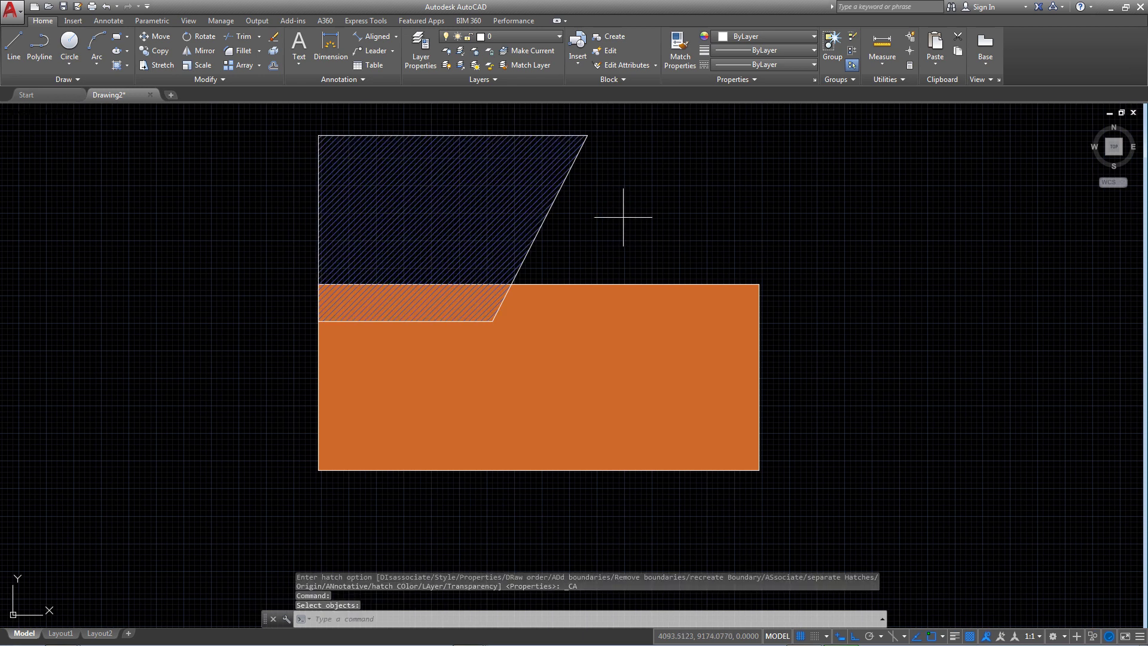
pyautogui.click(626, 246)
pyautogui.click(567, 326)
pyautogui.press('Return')
pyautogui.click(564, 307)
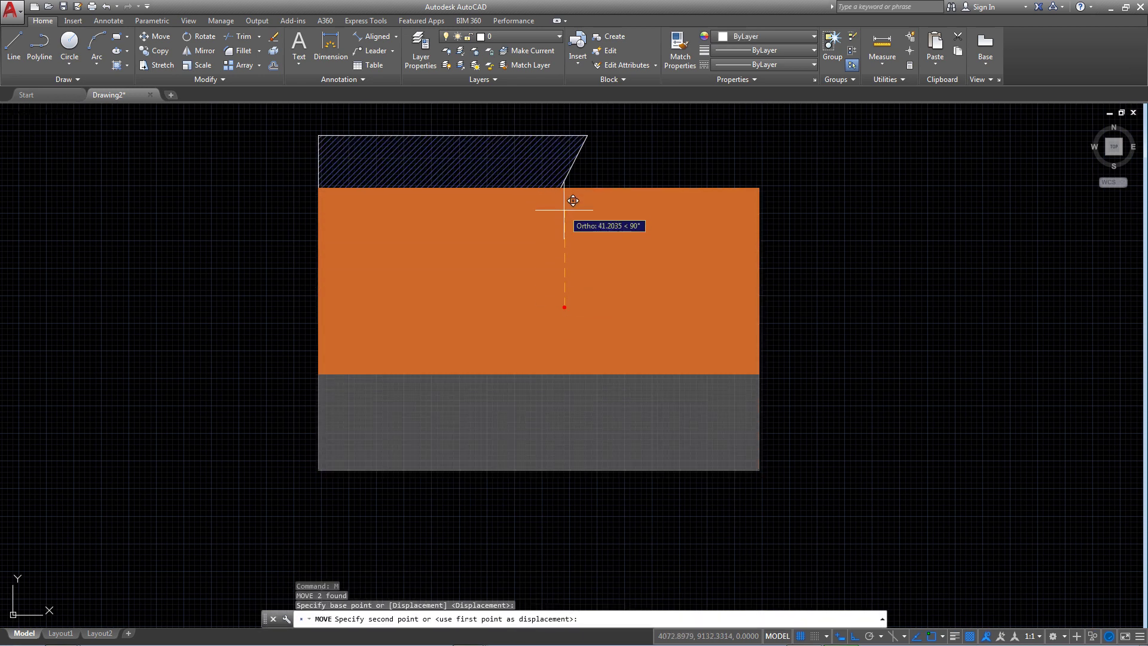
pyautogui.press('Escape')
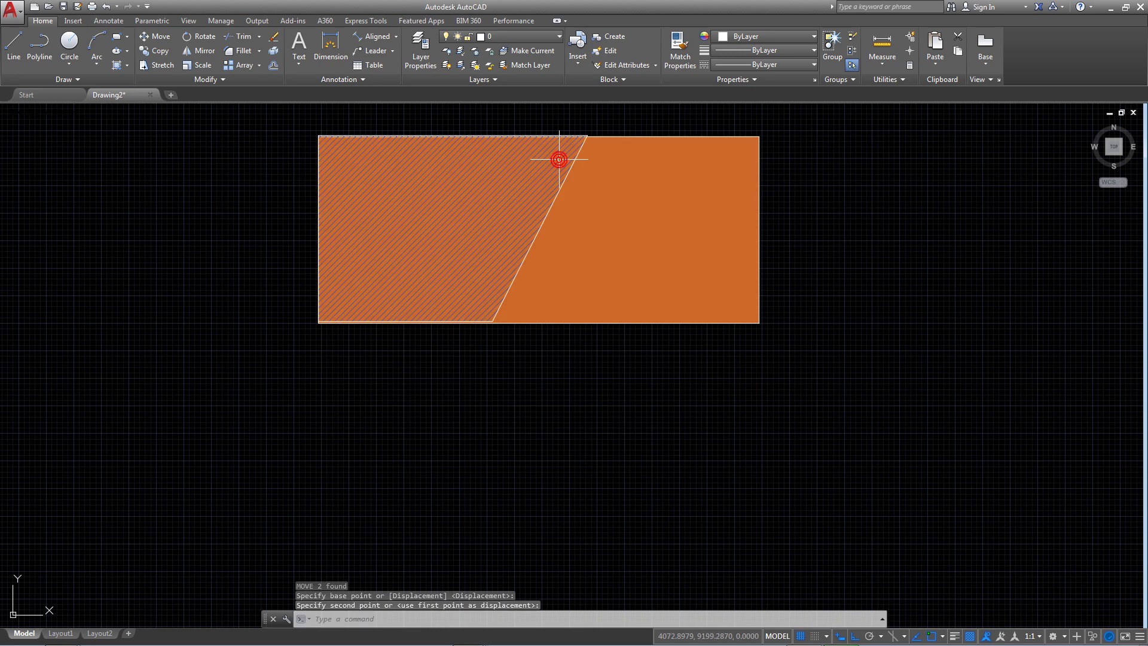
pyautogui.scroll(2, 569, 190)
pyautogui.hotkey('ctrl', 'z')
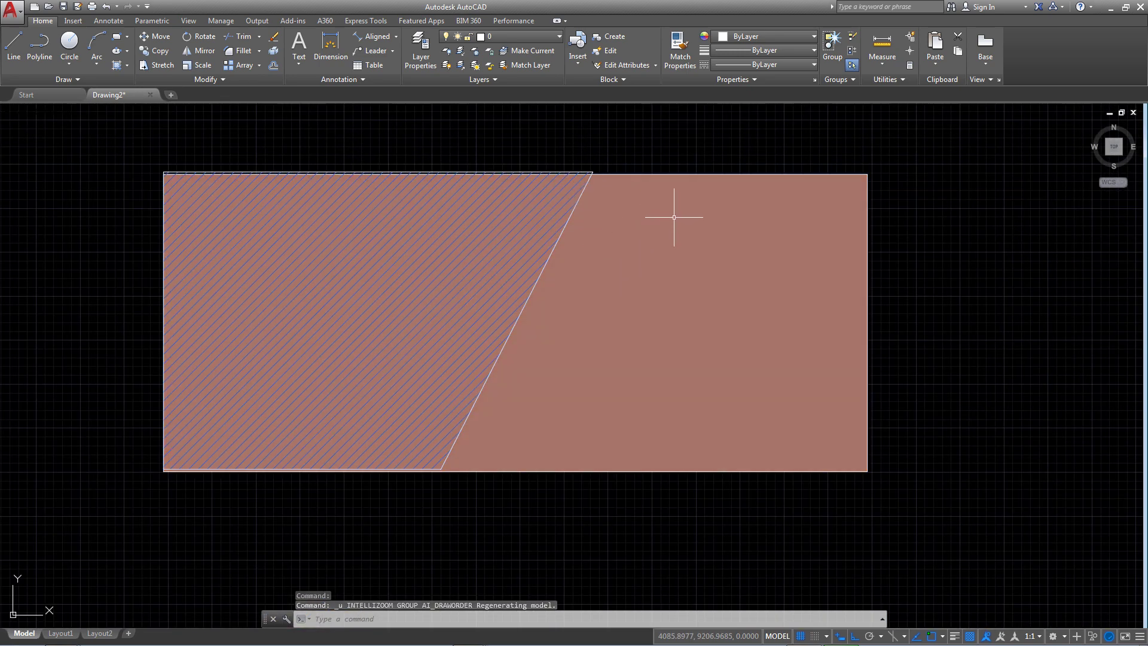
pyautogui.press('Escape')
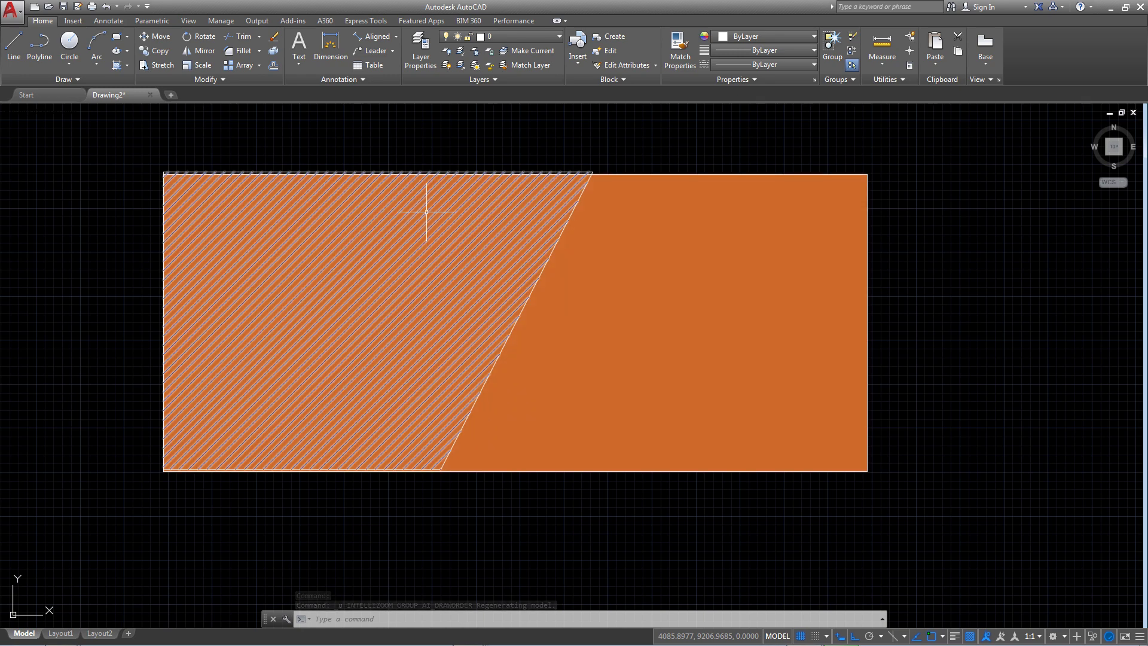
pyautogui.hotkey('ctrl', 'z')
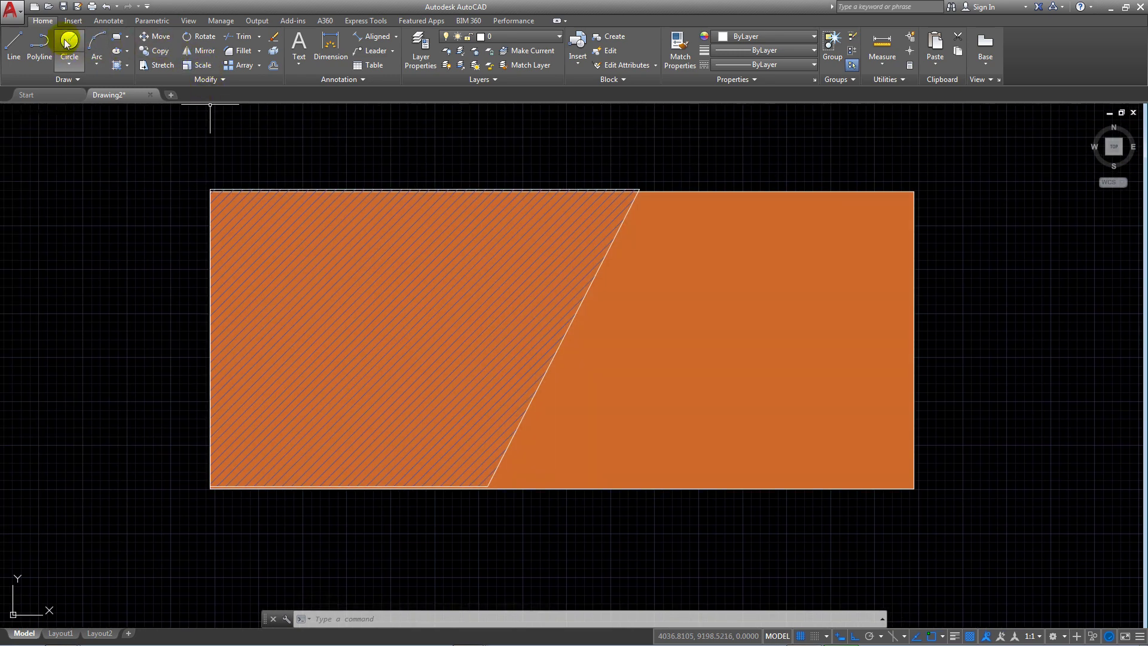
pyautogui.click(13, 43)
pyautogui.hotkey('ctrl', 'z')
pyautogui.hotkey('ctrl', 'z')
pyautogui.hotkey('ctrl', 'z')
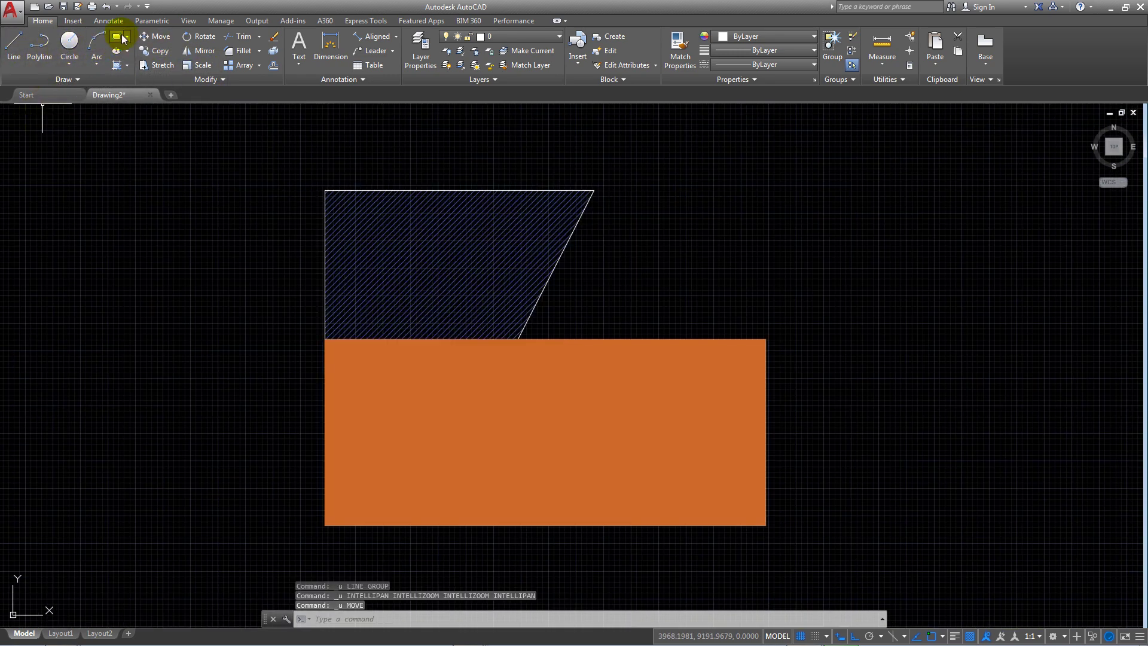
pyautogui.click(123, 39)
# Step: Place the new rectangle at the left and fill it with an AR-CONC concrete hatch
pyautogui.click(76, 193)
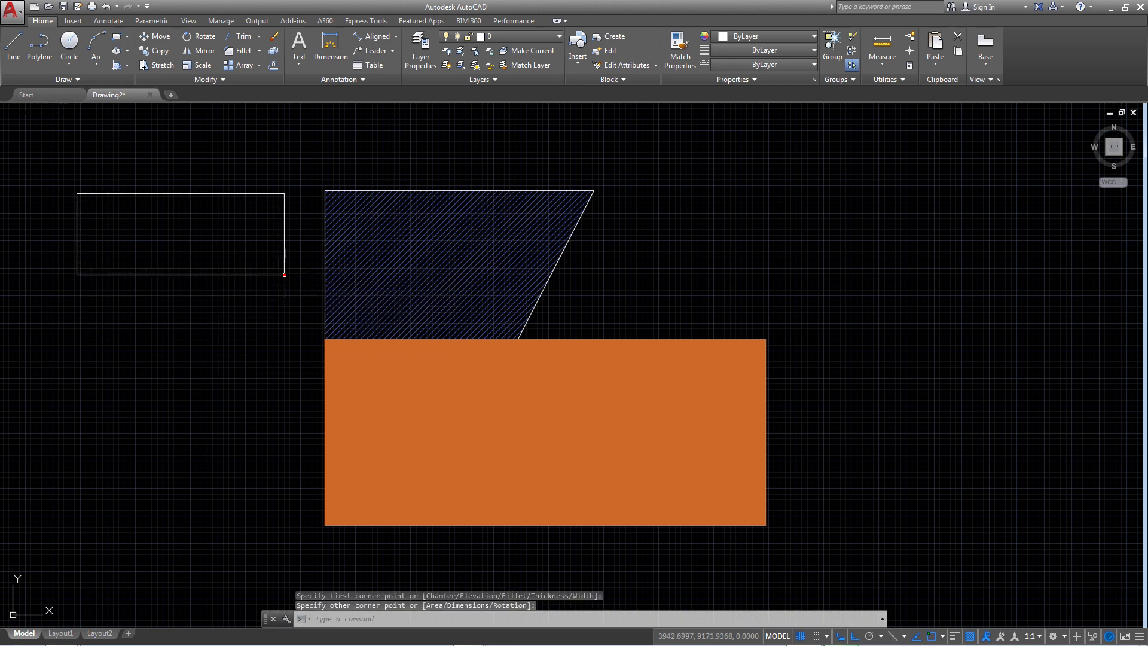
pyautogui.write('h')
pyautogui.press('Return')
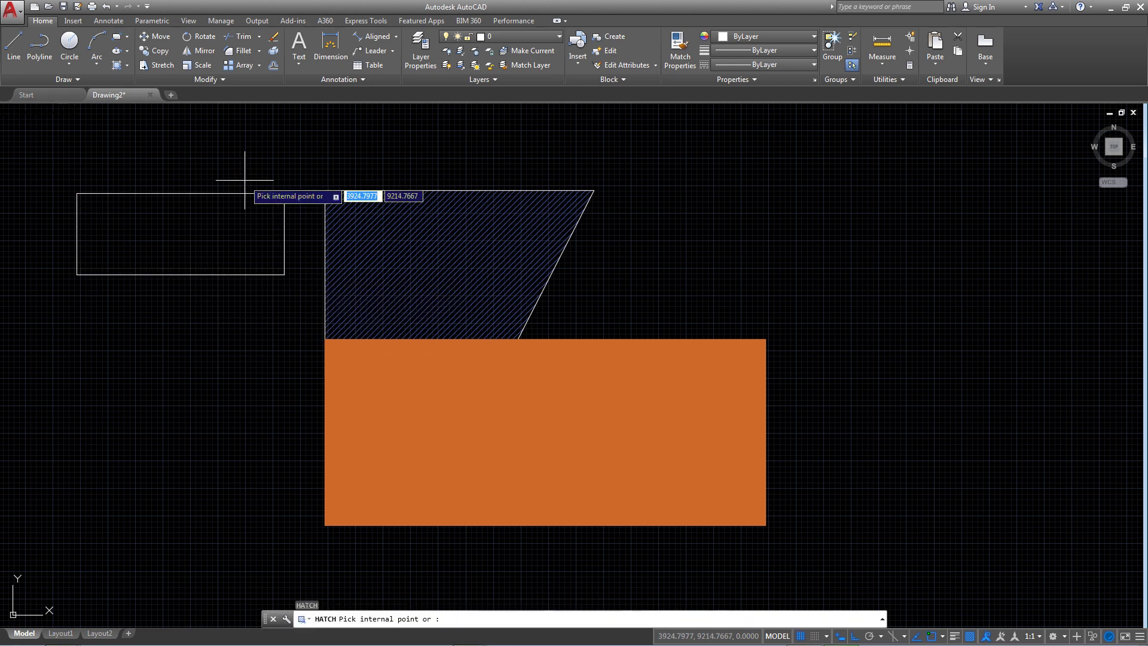
pyautogui.click(243, 64)
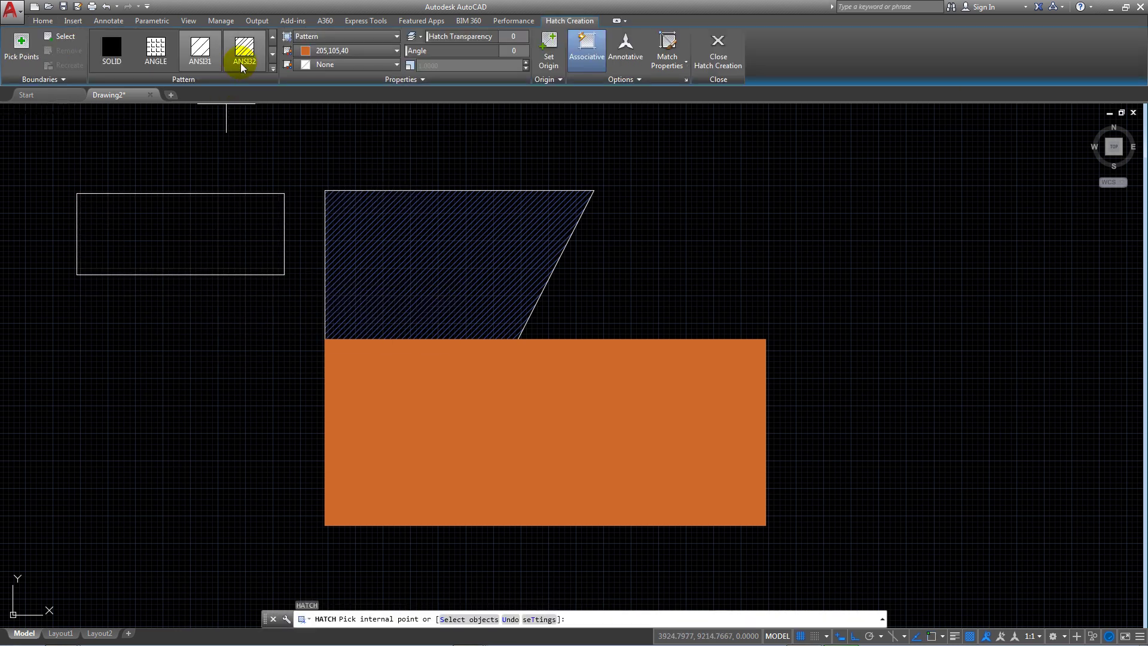
pyautogui.click(276, 55)
pyautogui.click(276, 54)
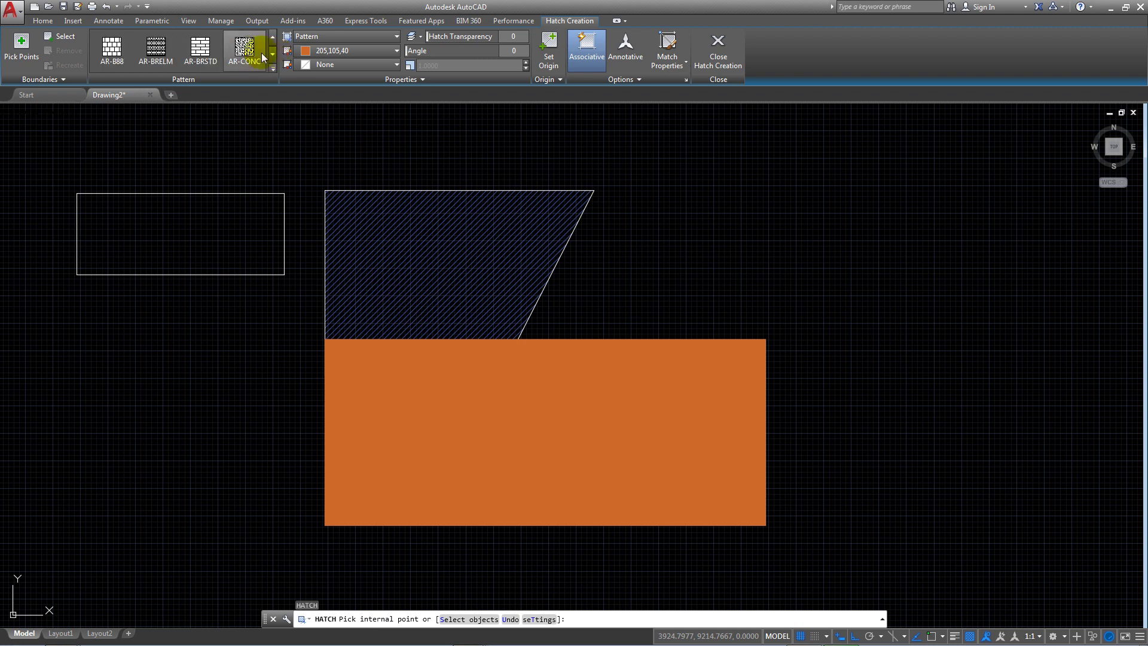
pyautogui.click(263, 57)
pyautogui.click(234, 207)
pyautogui.press('Return')
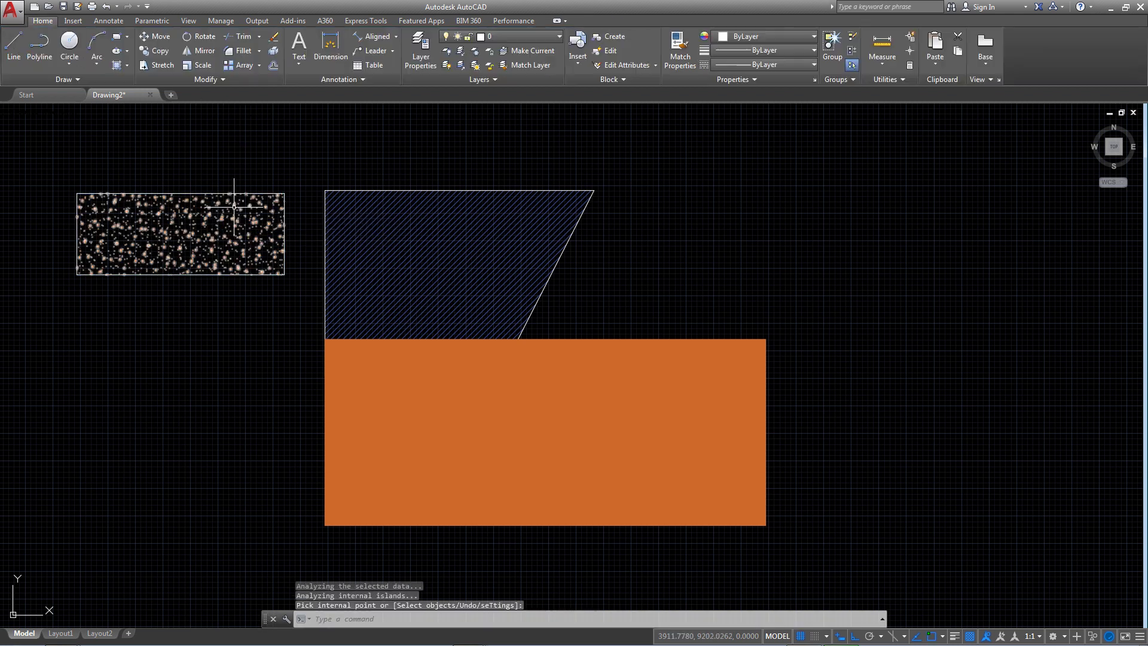
# Step: Recolour the AR-CONC hatch green (88,186,72) and reselect it
pyautogui.scroll(2, 242, 218)
pyautogui.click(229, 223)
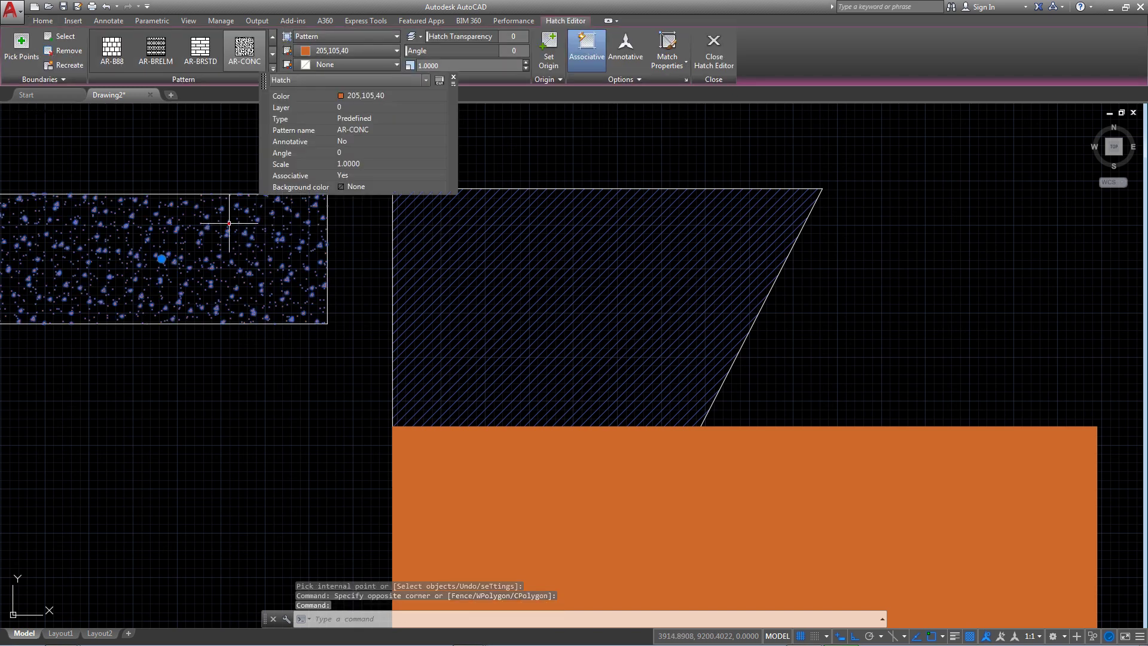
pyautogui.press('Escape')
pyautogui.click(244, 213)
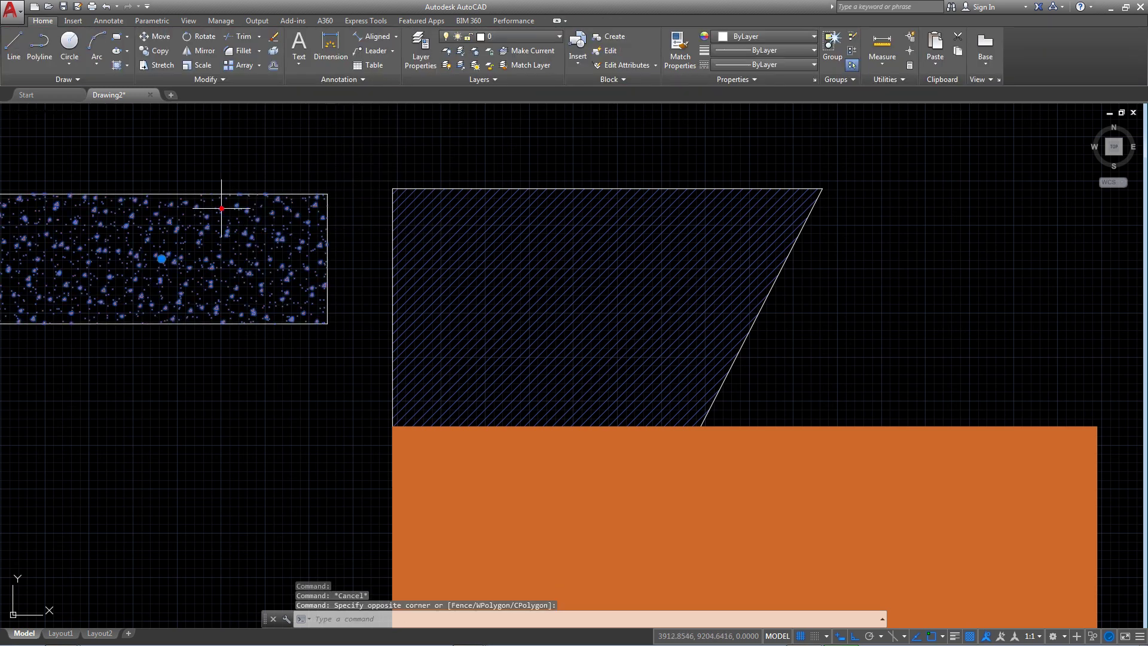
pyautogui.click(353, 51)
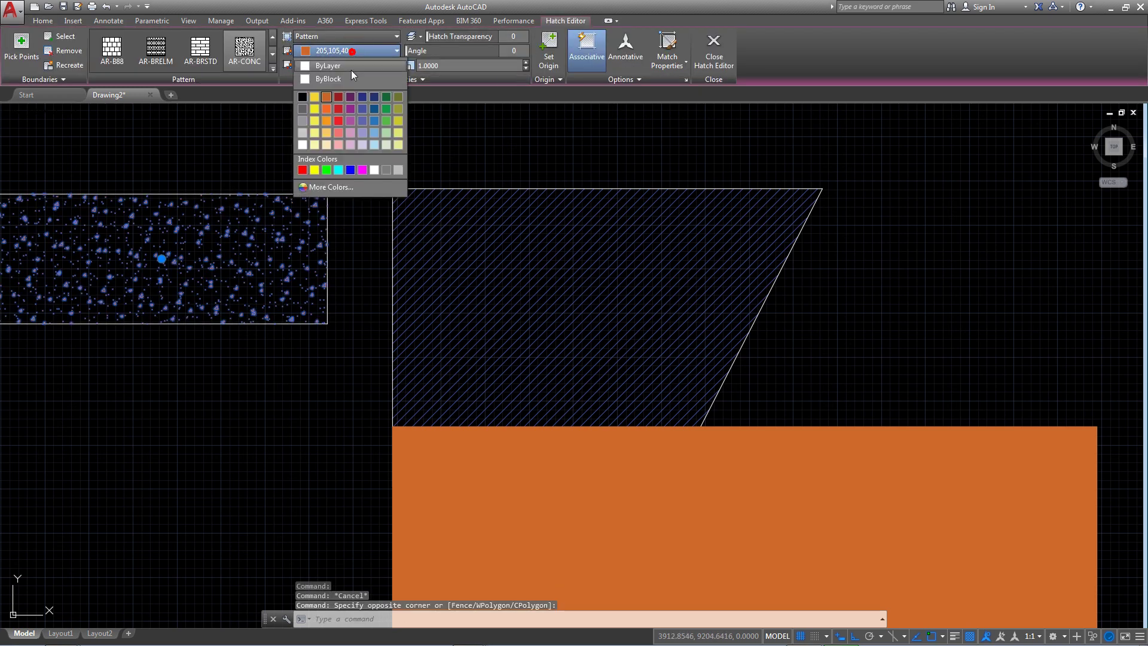
pyautogui.click(388, 119)
pyautogui.moveTo(305, 180); pyautogui.dragTo(309, 164, button='middle')
pyautogui.click(310, 162)
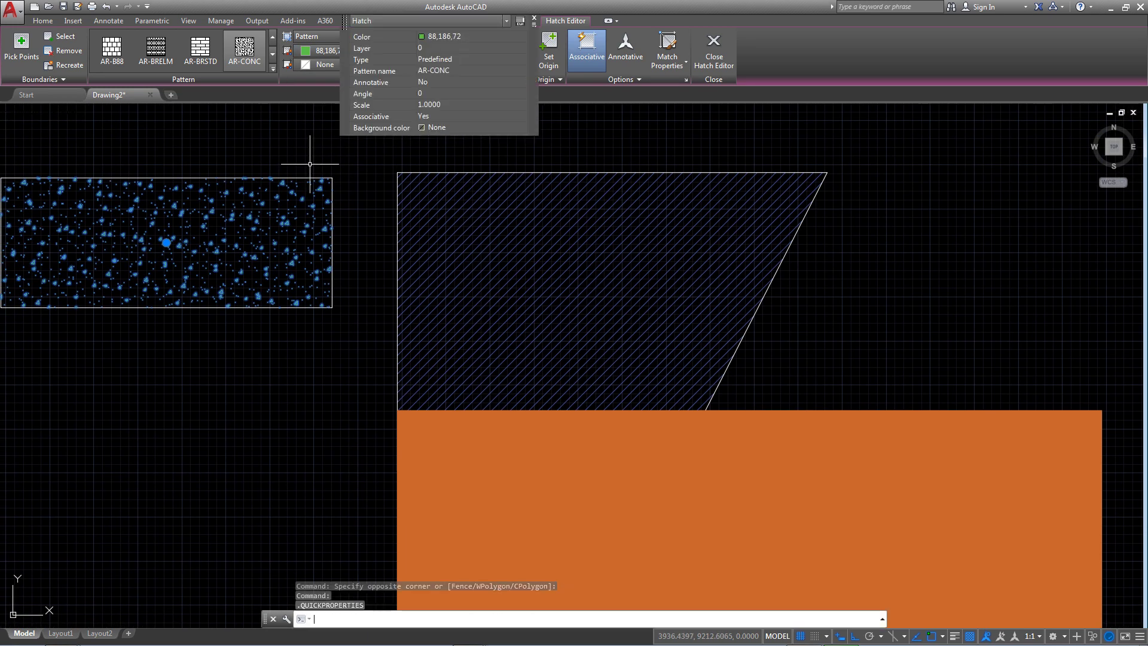
pyautogui.press('Escape')
pyautogui.scroll(-2, 303, 134)
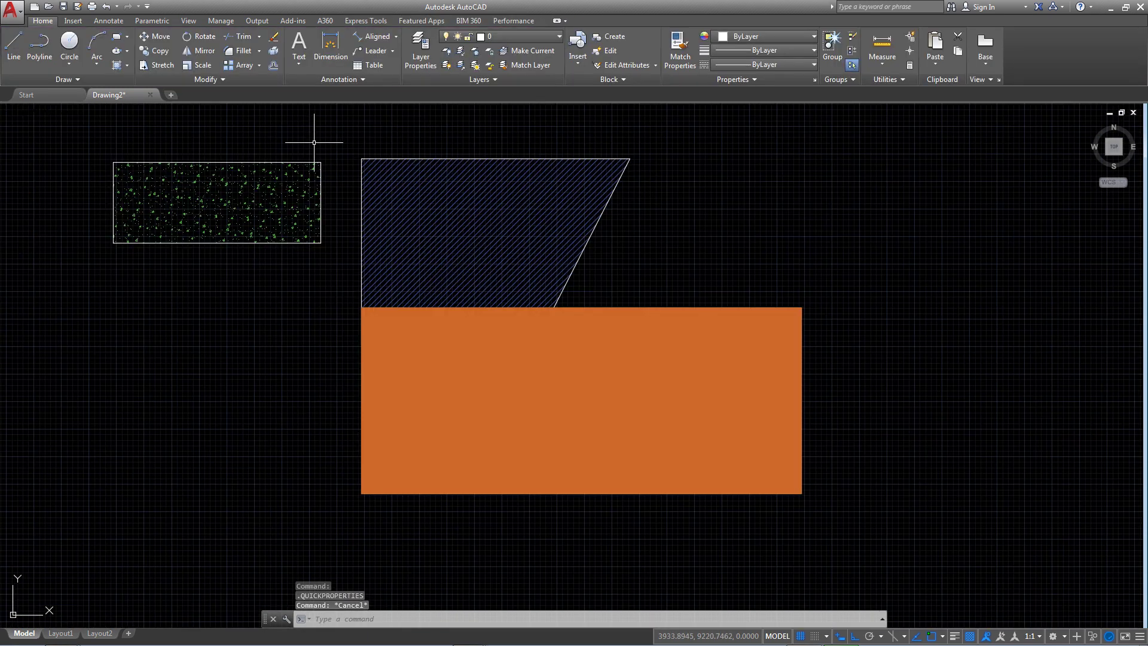
pyautogui.moveTo(324, 135); pyautogui.dragTo(76, 281)
# Step: Move the concrete hatch by its lower-left corner onto the orange rectangle's lower-left corner
pyautogui.press('Return')
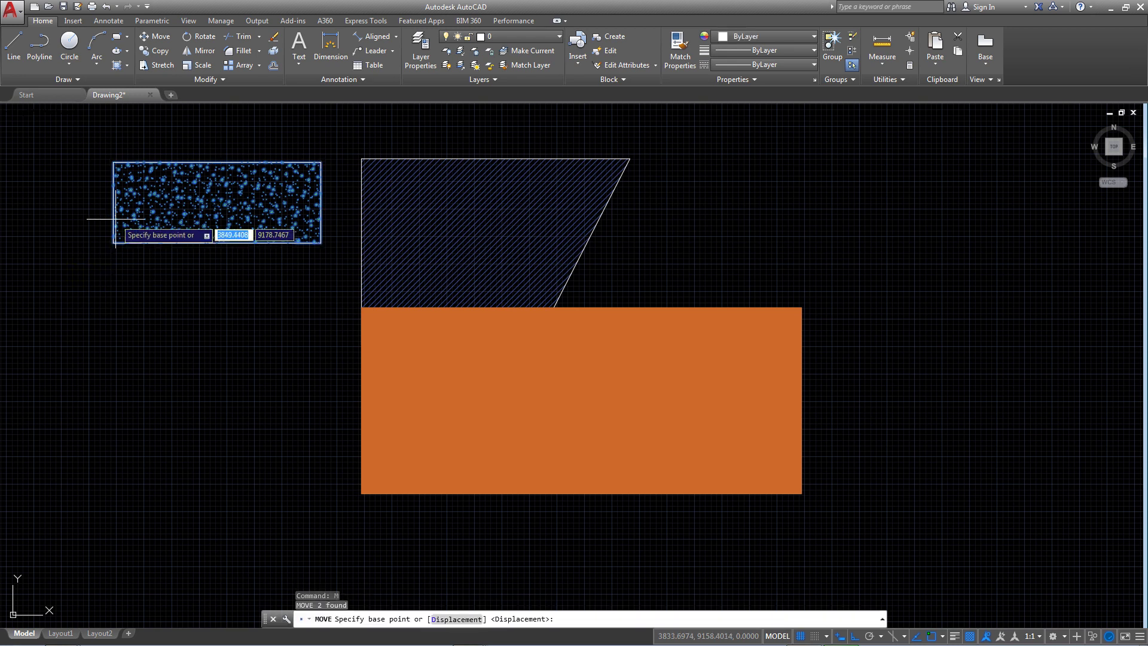
pyautogui.click(114, 161)
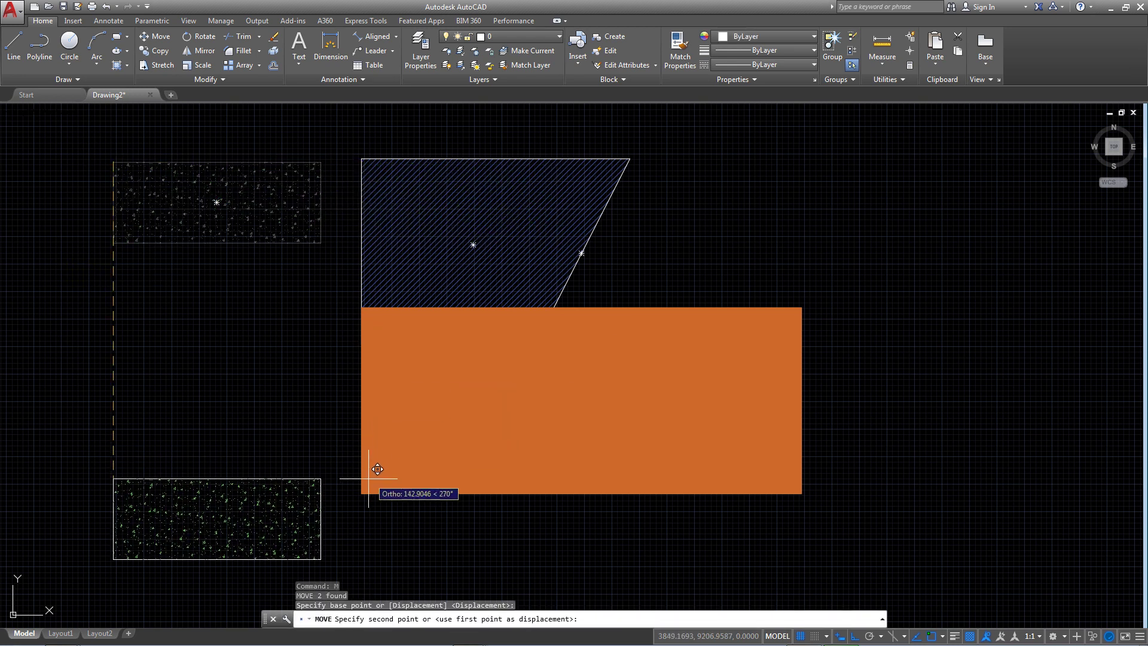
pyautogui.press('Escape')
pyautogui.click(345, 138)
pyautogui.click(89, 279)
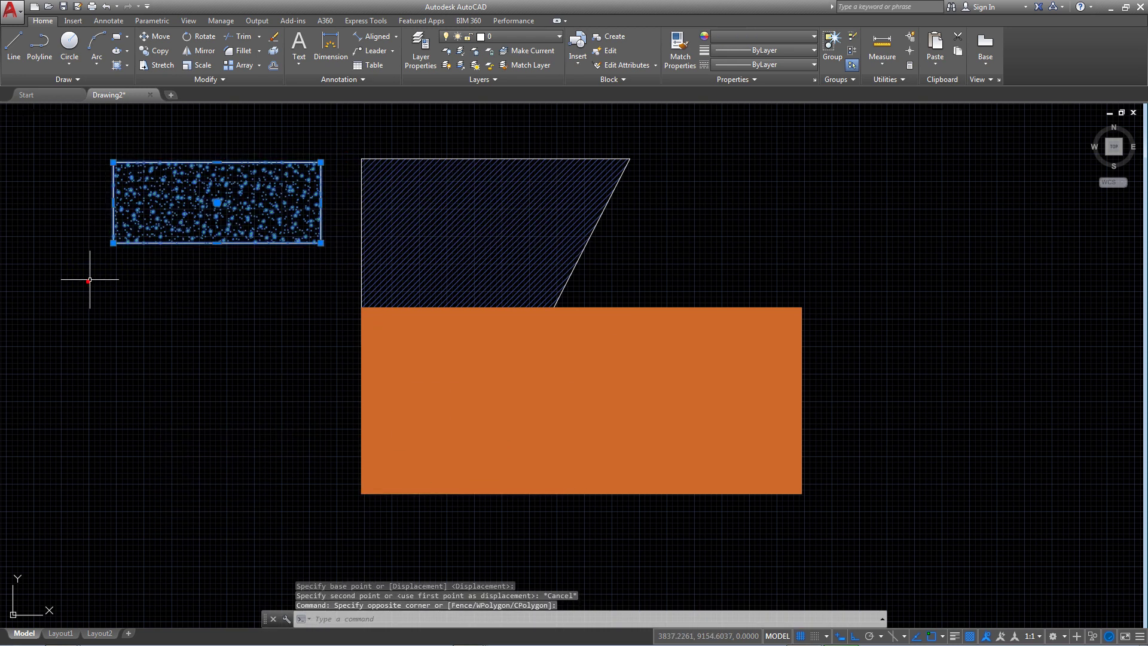
pyautogui.write('m')
pyautogui.press('Return')
pyautogui.click(114, 243)
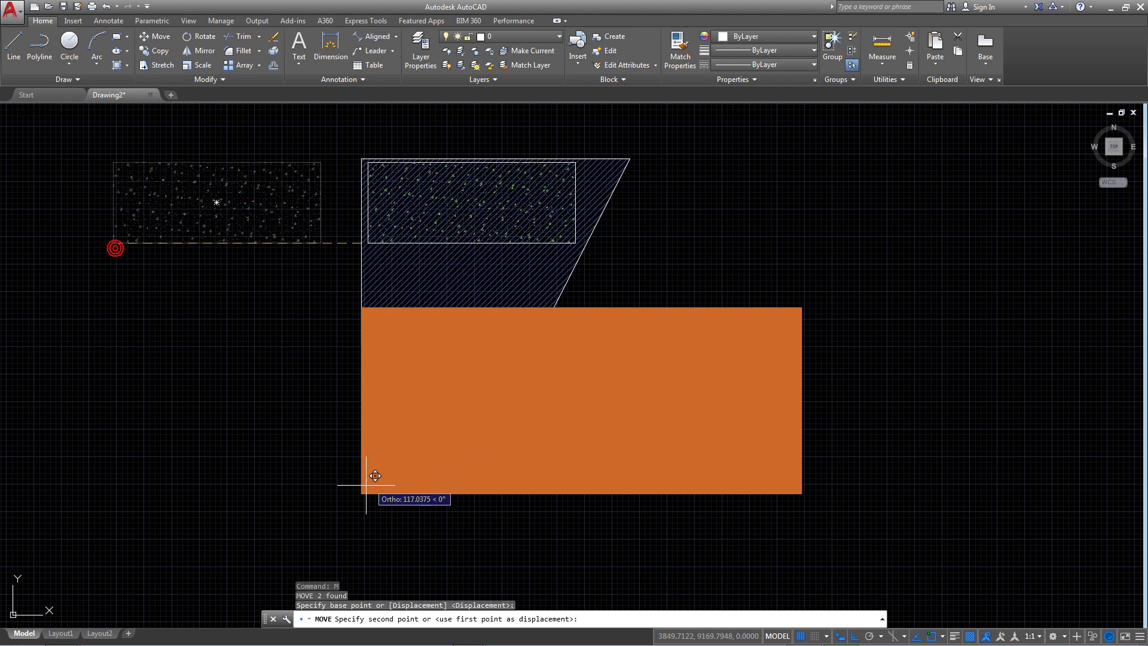
pyautogui.click(361, 493)
# Step: Pan to check the placement, clear the selection and select the orange rectangle
pyautogui.moveTo(381, 442); pyautogui.dragTo(385, 366, button='middle')
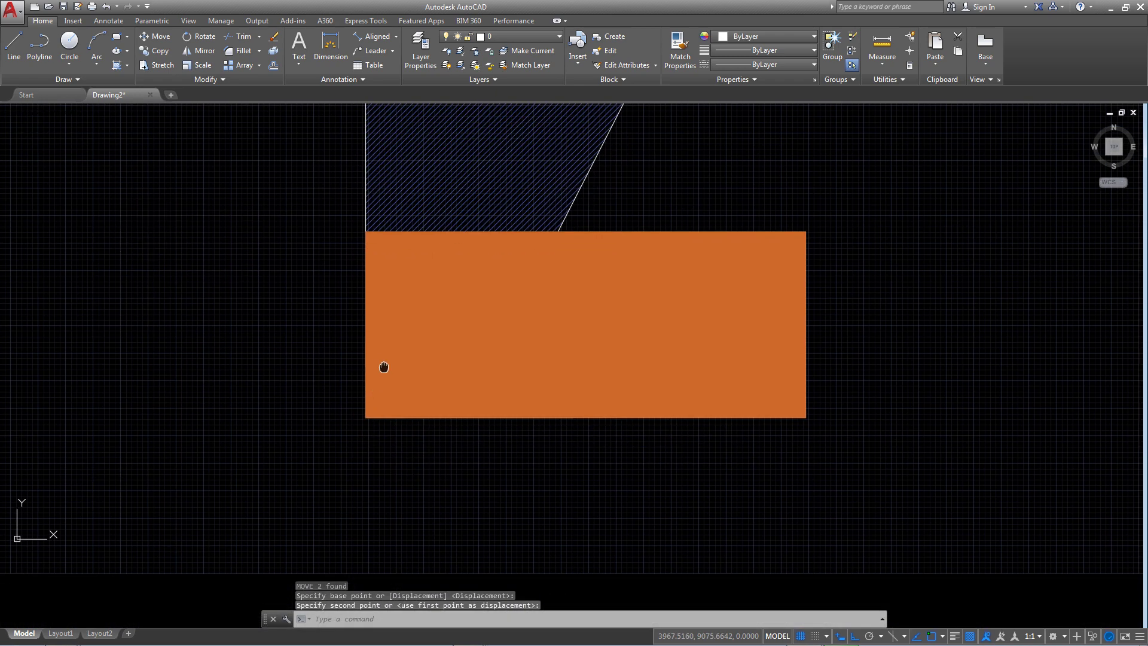
pyautogui.moveTo(546, 303); pyautogui.dragTo(556, 341, button='middle')
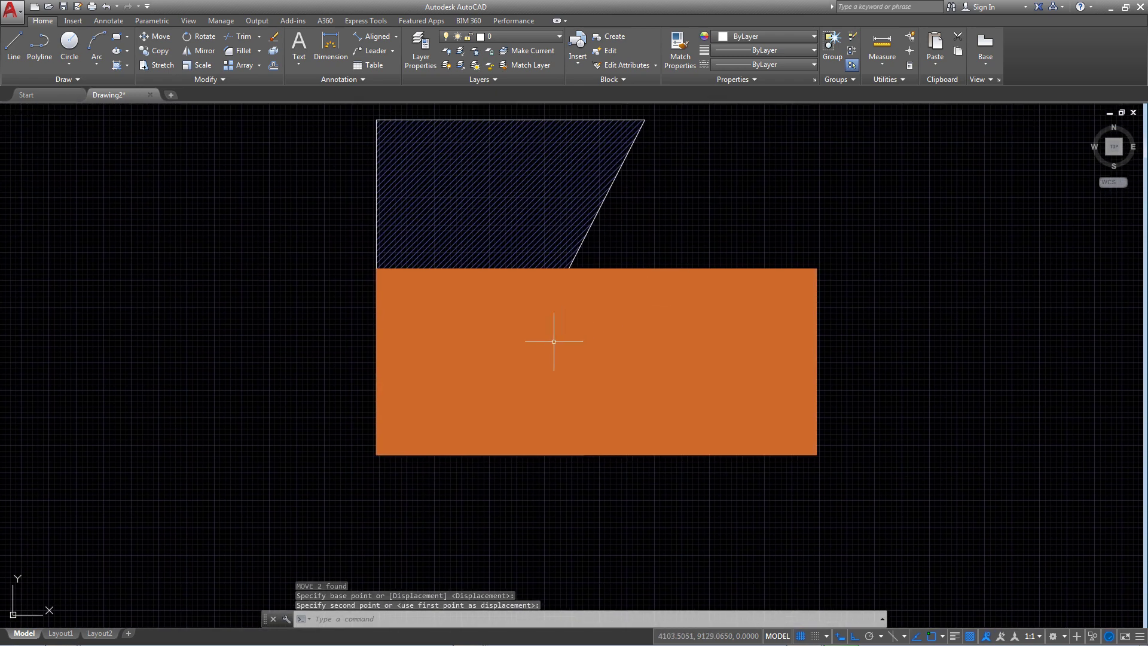
pyautogui.click(473, 390)
pyautogui.press('F8')
pyautogui.press('Escape')
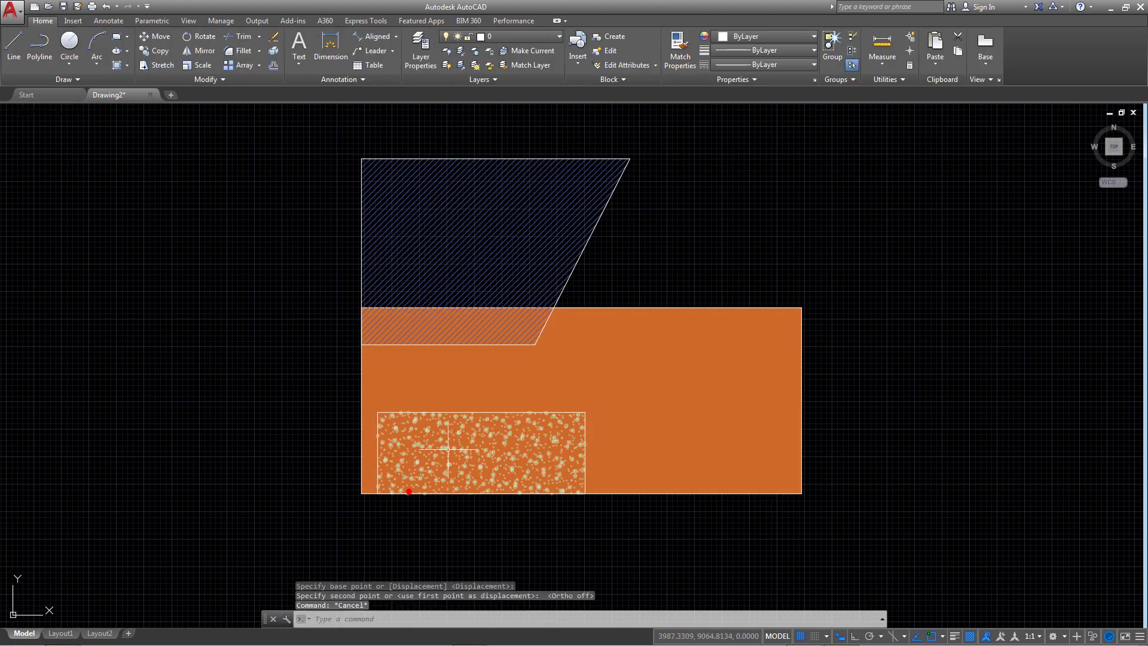
pyautogui.click(741, 322)
# Step: Move the orange rectangle up so the concrete hatch sticks out below it
pyautogui.moveTo(777, 303); pyautogui.dragTo(852, 243, button='middle')
pyautogui.write('m')
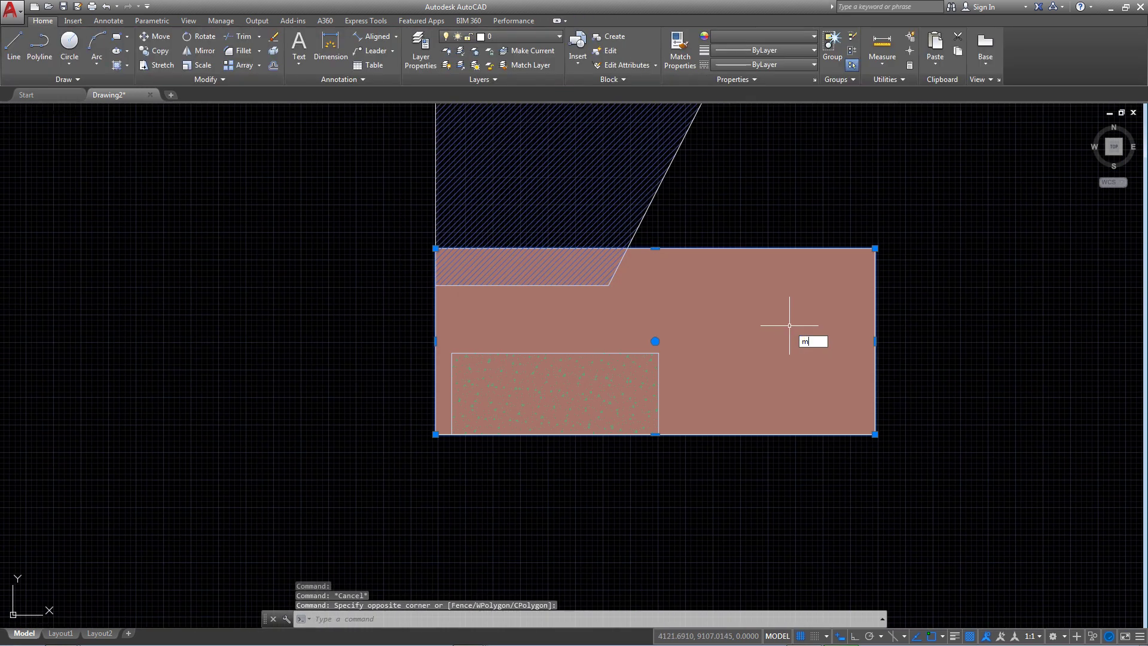
pyautogui.press('Return')
pyautogui.click(786, 341)
pyautogui.click(809, 315)
pyautogui.scroll(1, 526, 383)
# Step: Send the concrete hatch to the back via Draw Order
pyautogui.click(704, 454)
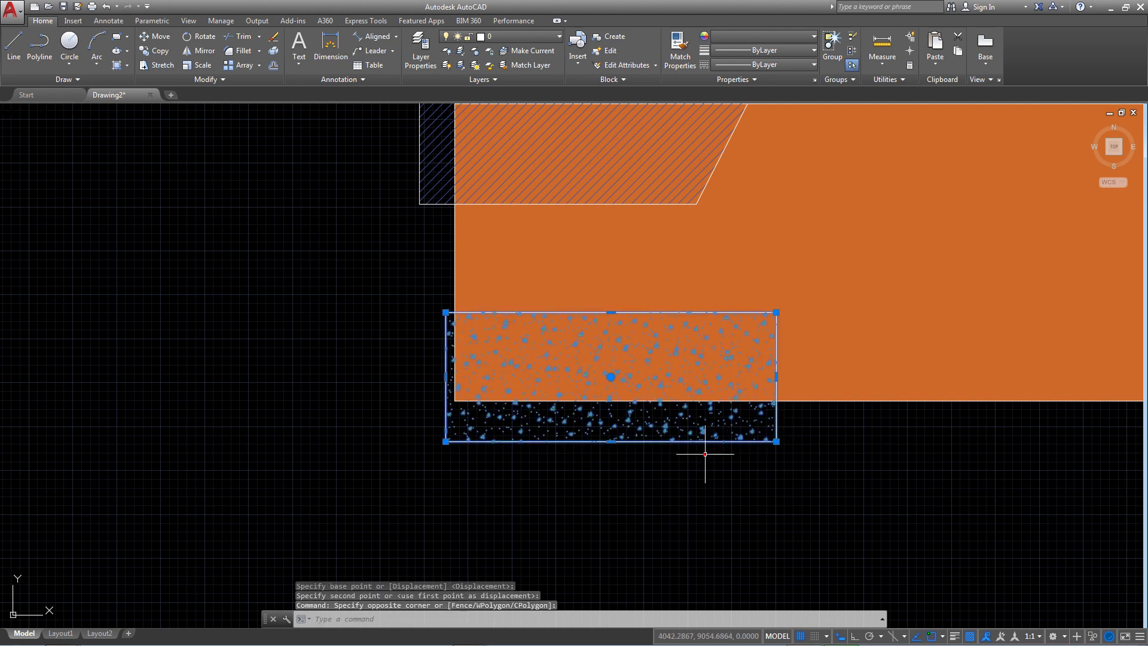
pyautogui.click(366, 80)
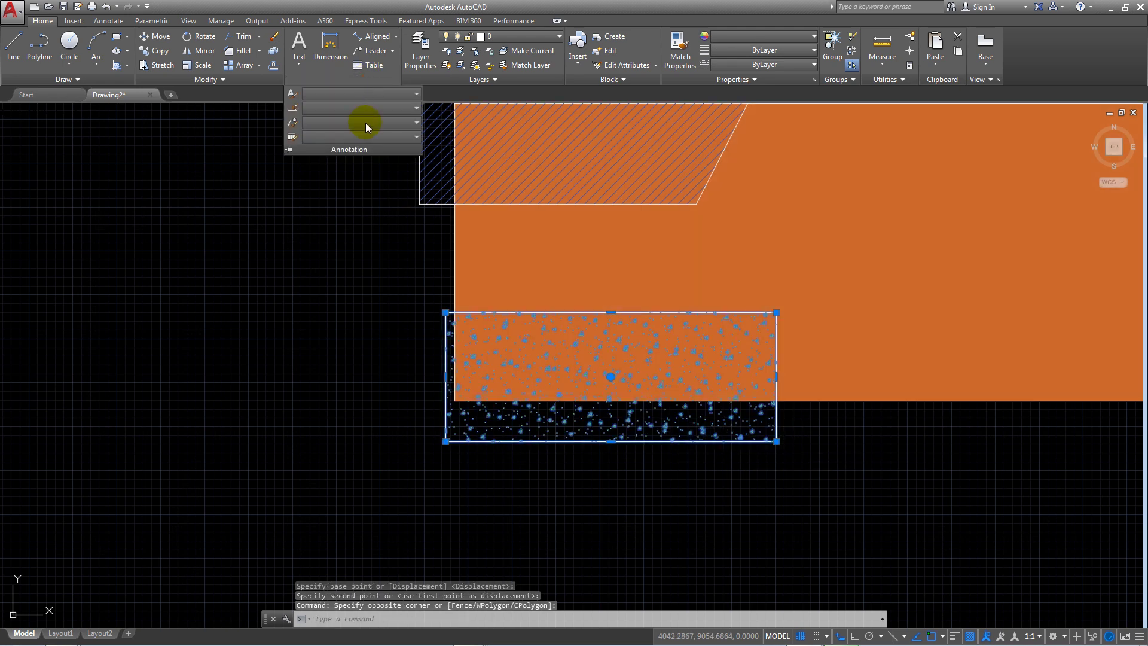
pyautogui.click(206, 80)
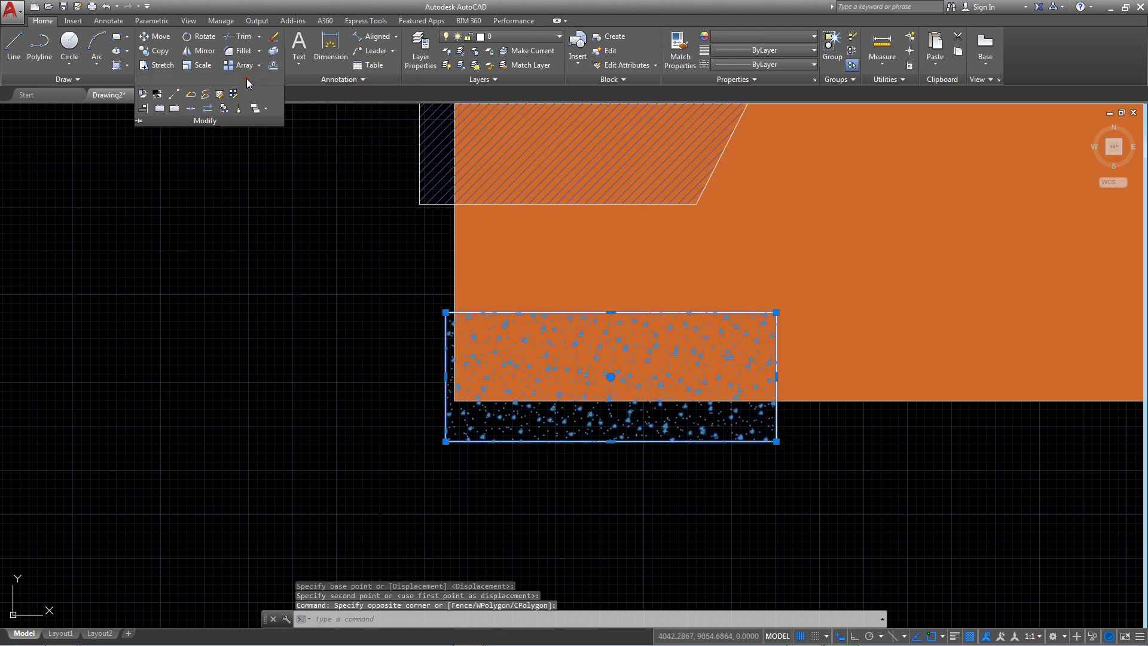
pyautogui.click(264, 110)
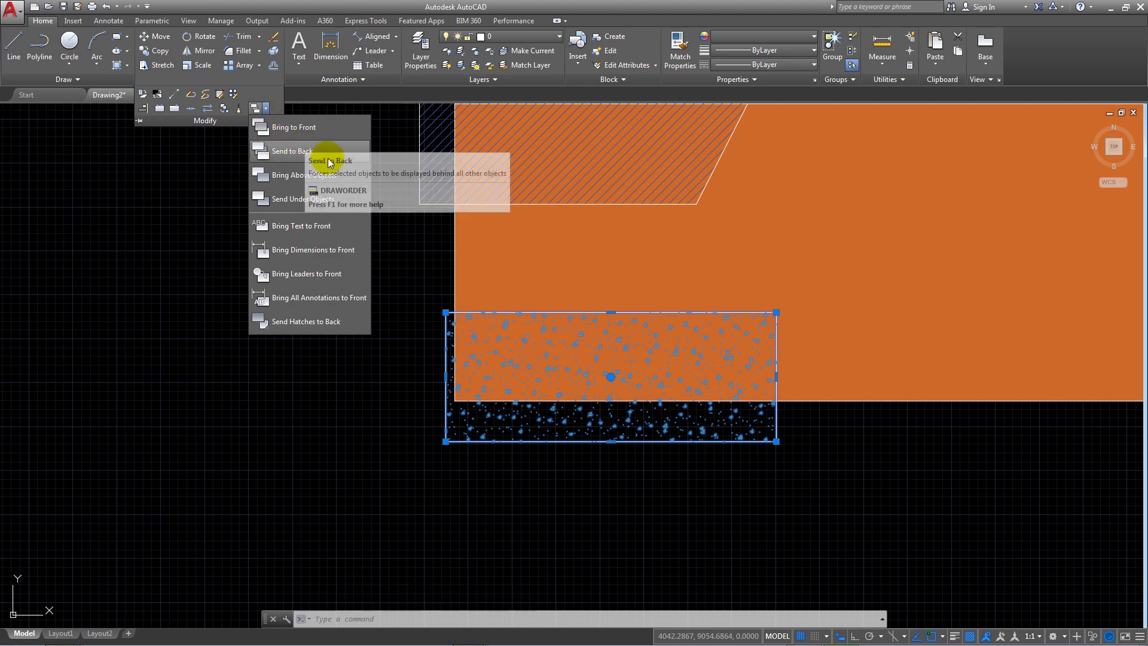
pyautogui.click(322, 128)
pyautogui.moveTo(817, 405); pyautogui.dragTo(607, 476, button='middle')
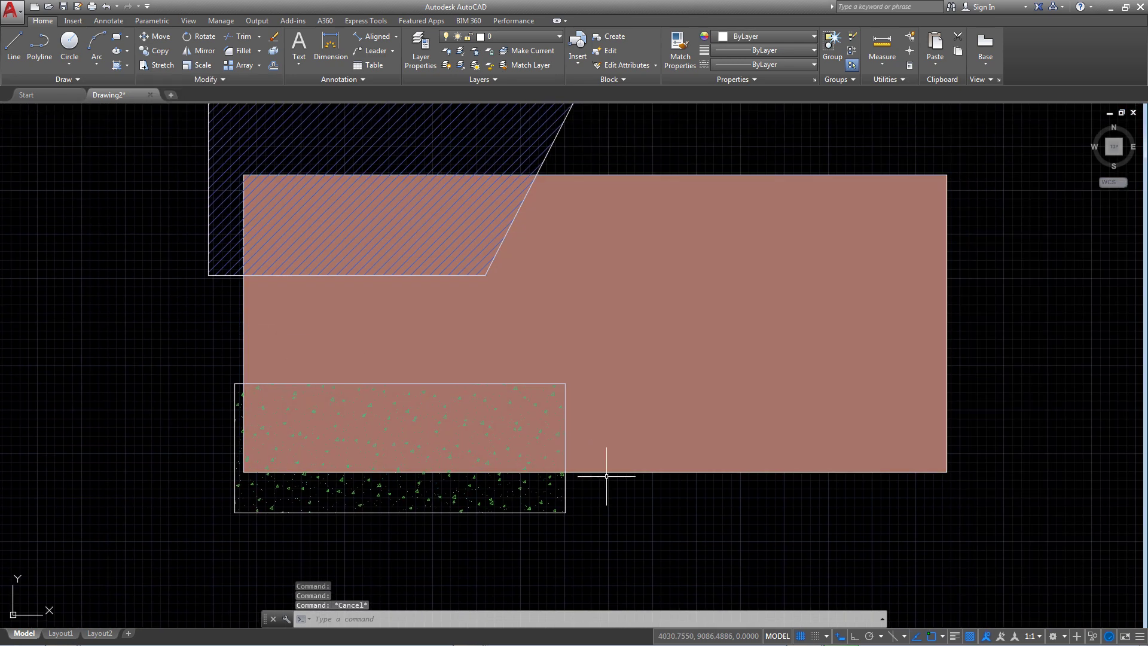
pyautogui.click(575, 486)
pyautogui.click(495, 530)
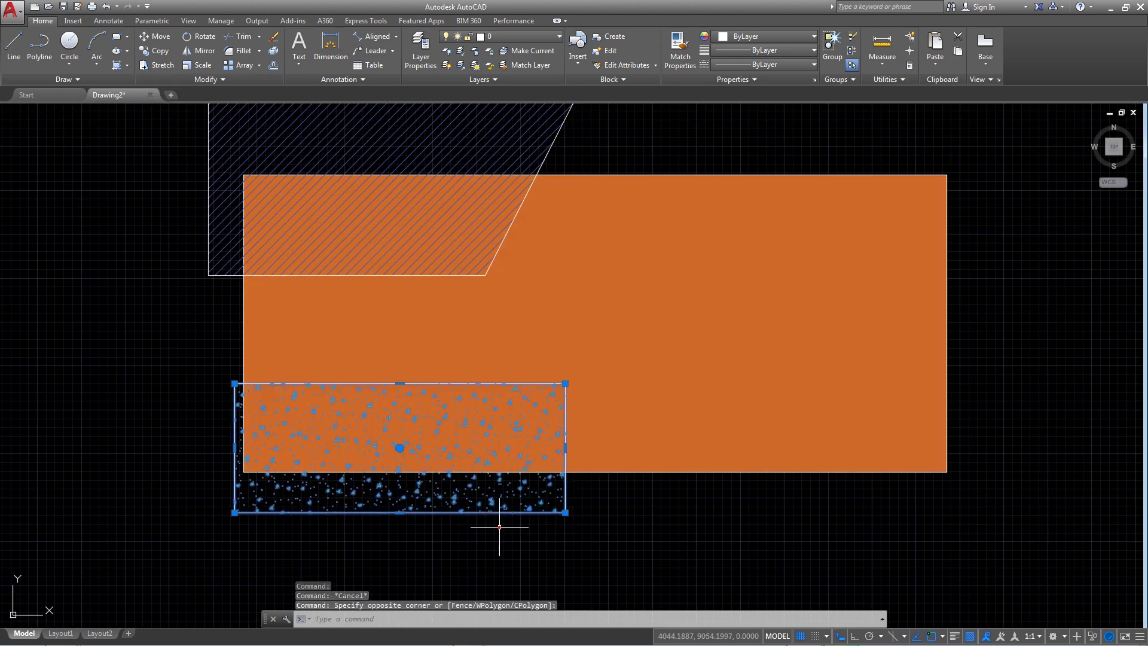
pyautogui.click(210, 80)
pyautogui.click(265, 112)
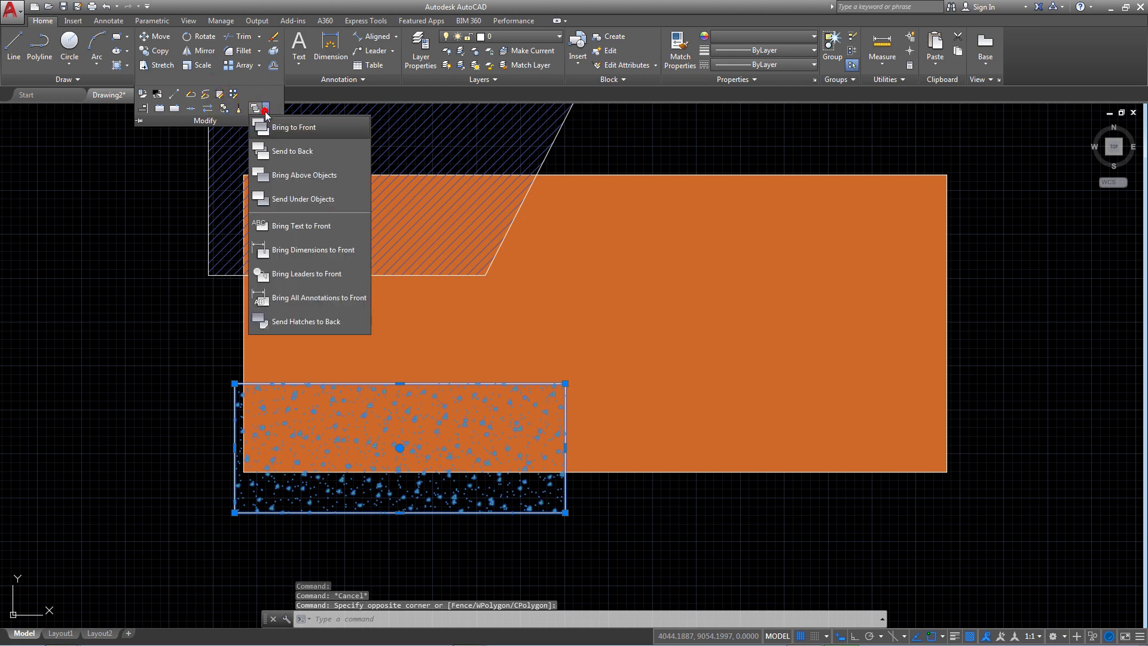
pyautogui.click(279, 158)
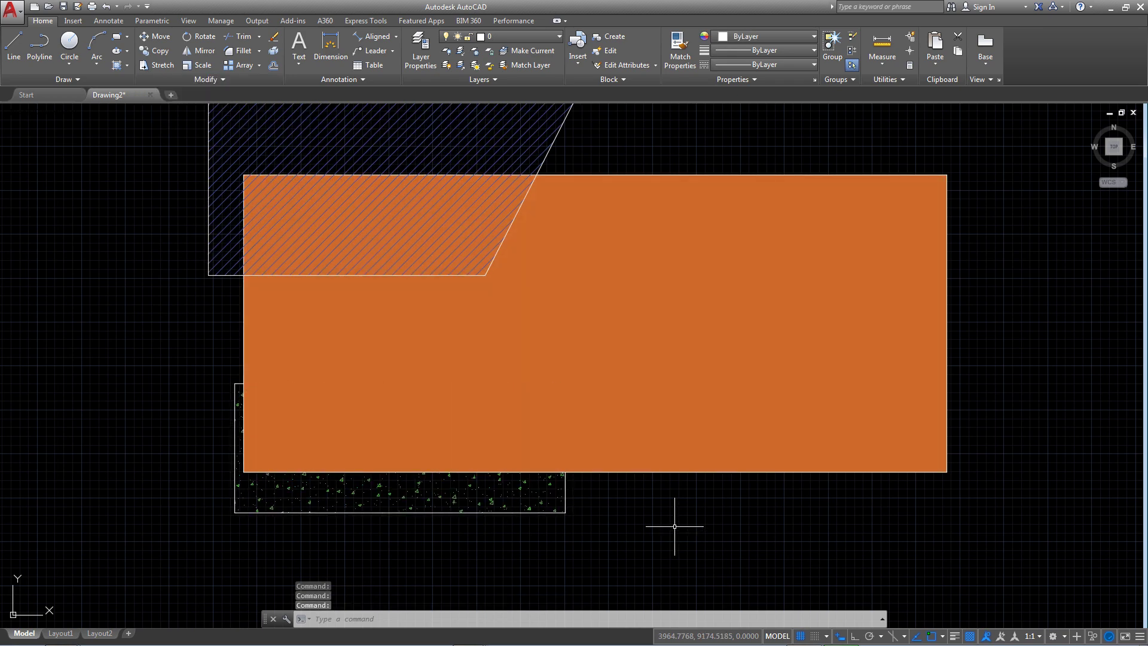
# Step: Move the blue-hatched piece by its top-left corner onto the orange rectangle's top-left corner
pyautogui.scroll(-2, 628, 192)
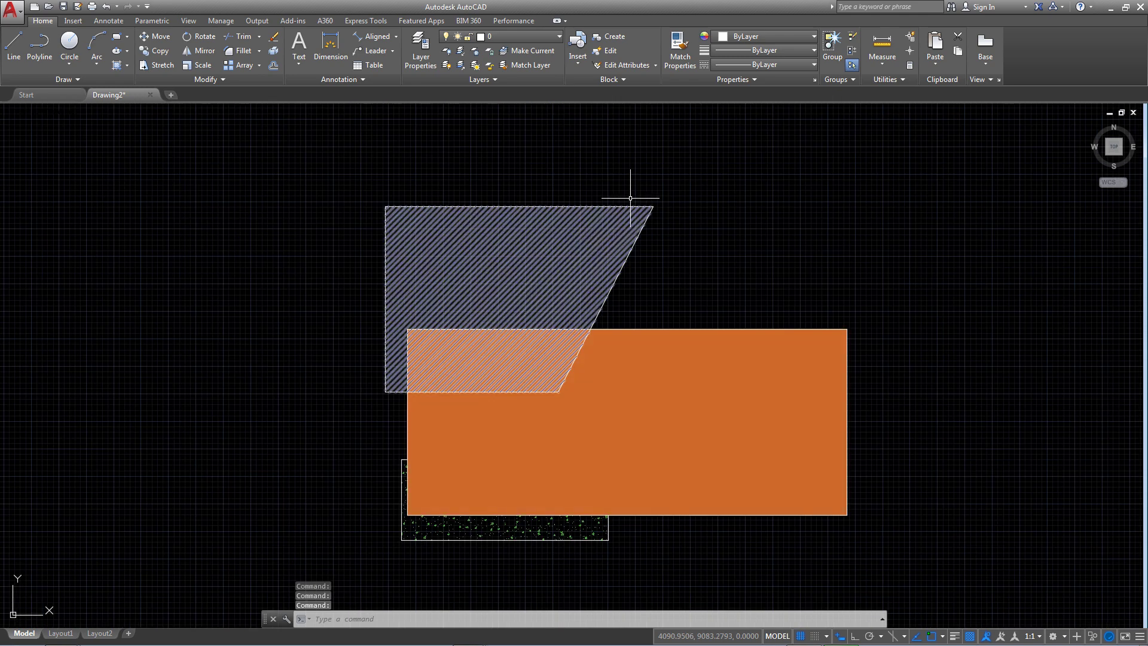
pyautogui.click(544, 260)
pyautogui.press('Return')
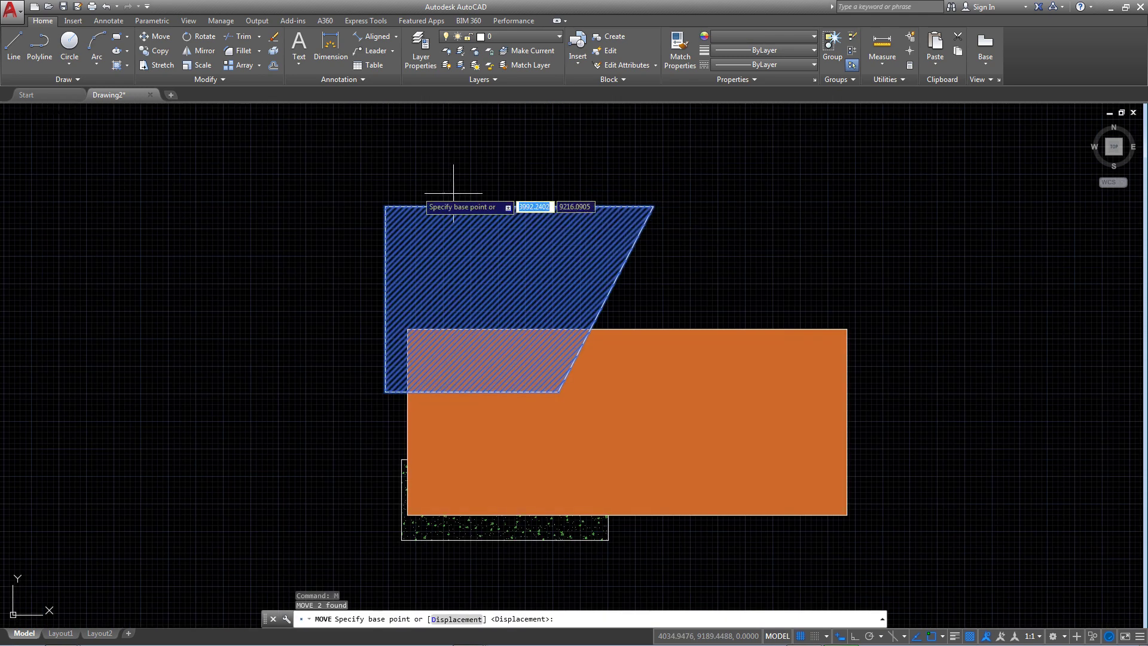
pyautogui.click(385, 207)
pyautogui.click(410, 328)
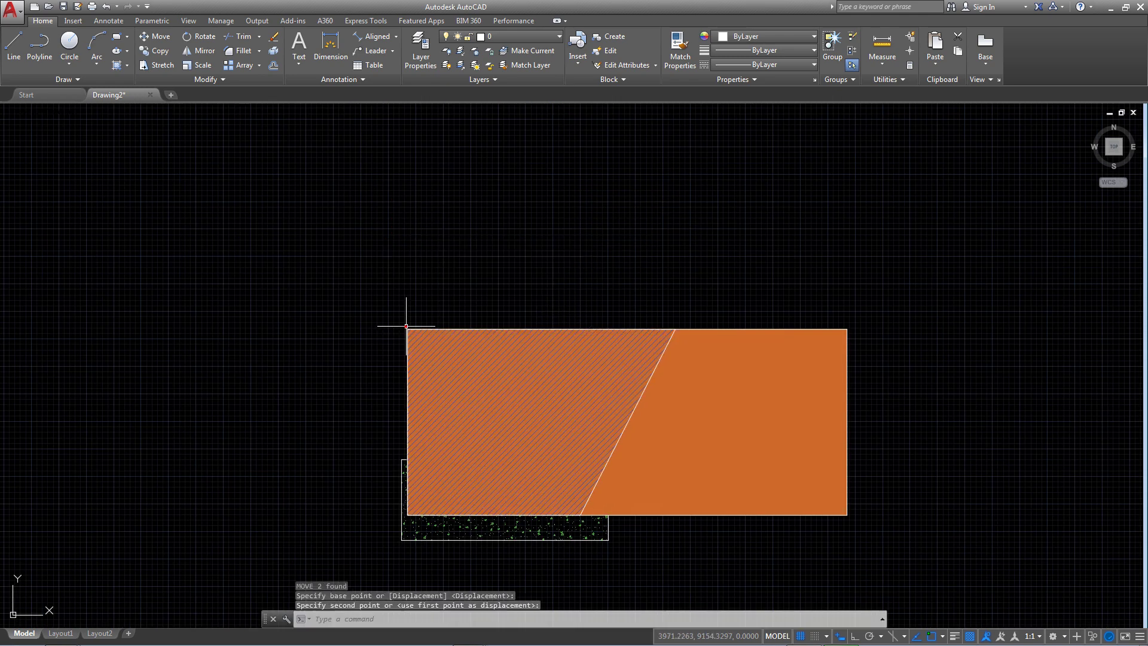
pyautogui.moveTo(574, 336); pyautogui.dragTo(541, 300, button='middle')
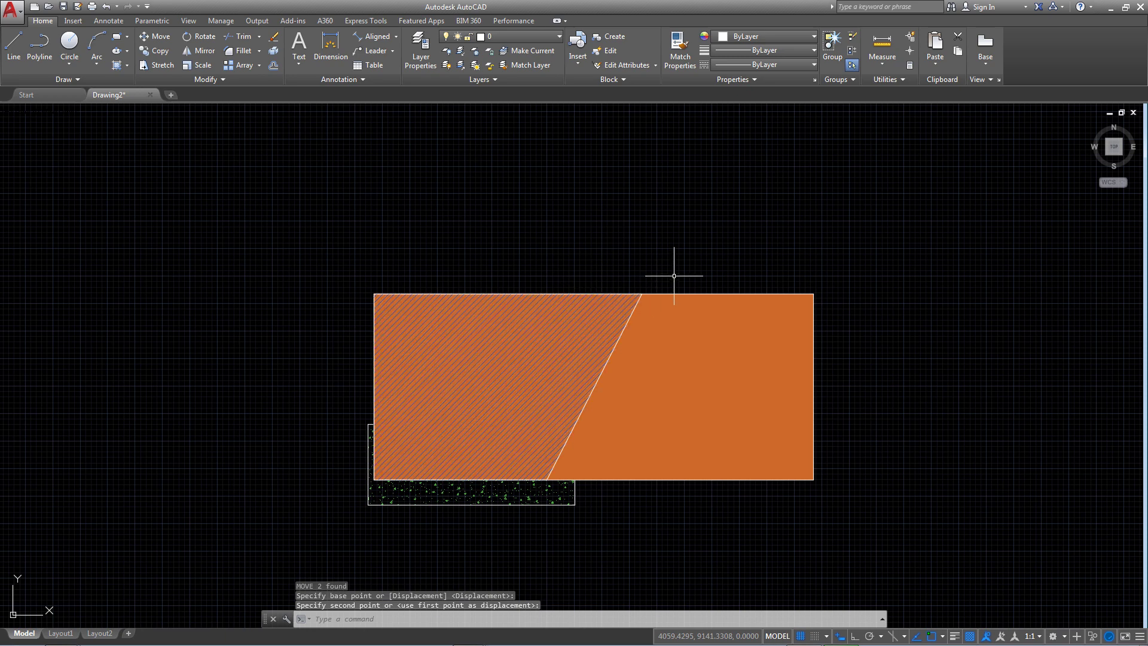
pyautogui.scroll(2, 616, 317)
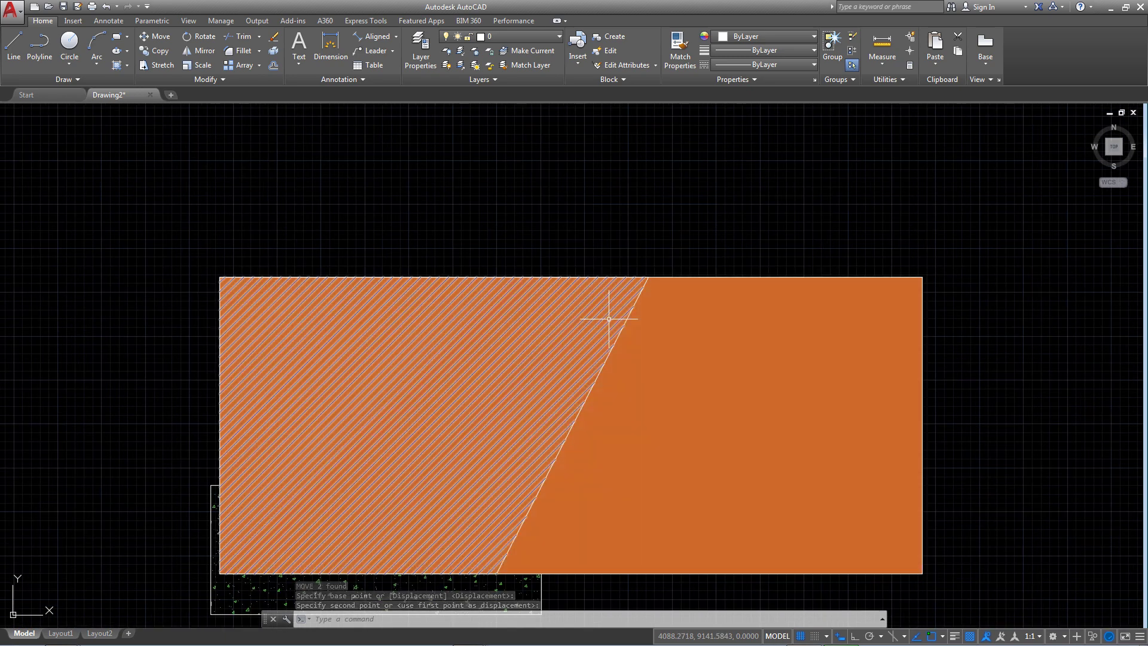
pyautogui.moveTo(623, 335); pyautogui.dragTo(648, 258, button='middle')
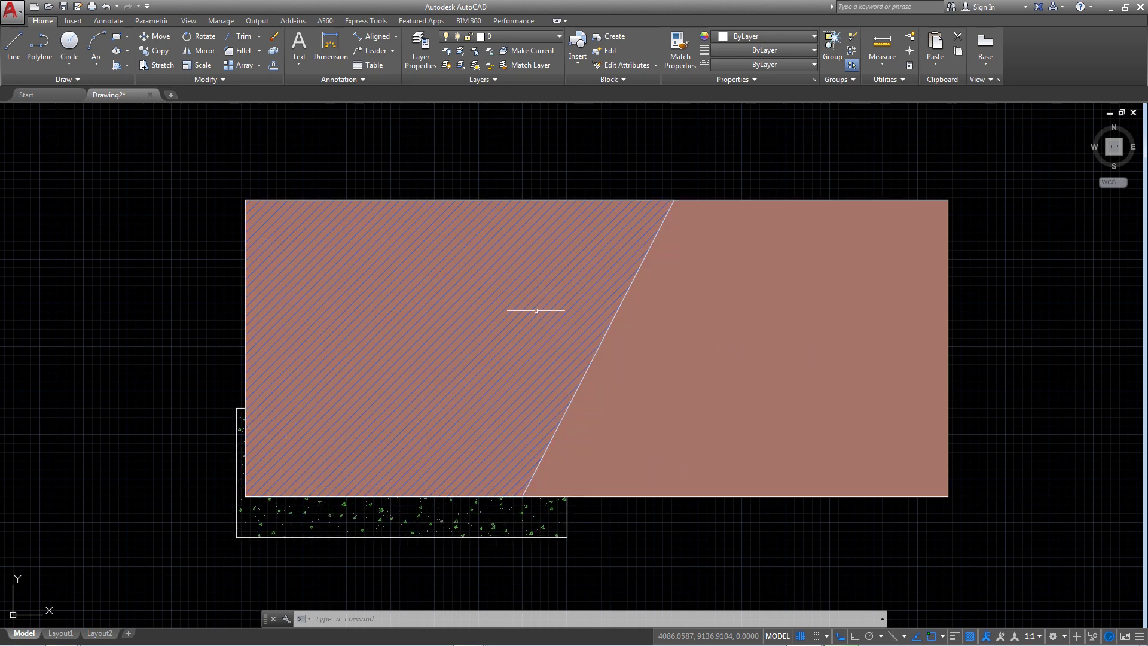
# Step: Select the diagonal hatch lying over the orange rectangle
pyautogui.click(537, 266)
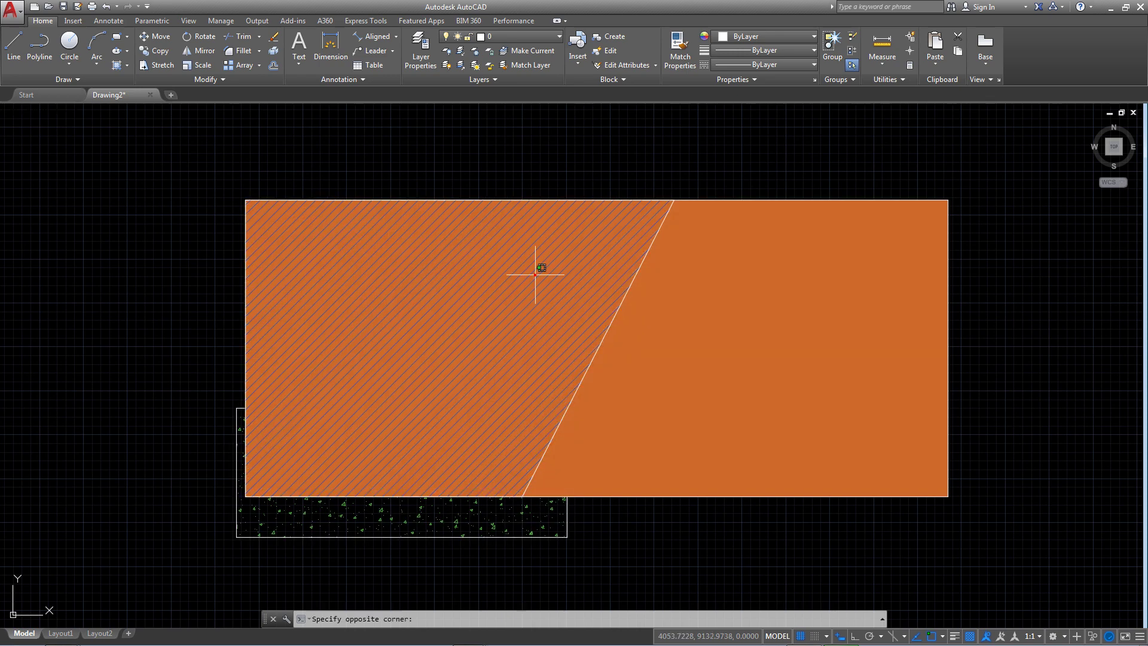
pyautogui.press('Escape')
pyautogui.click(638, 206)
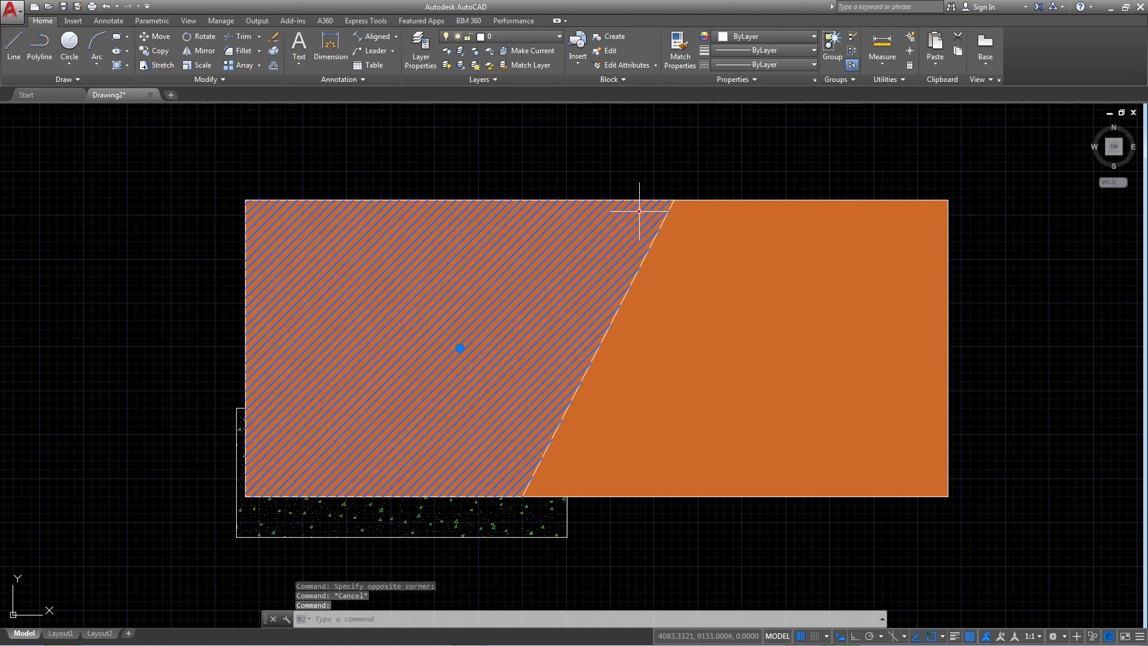
pyautogui.moveTo(801, 185); pyautogui.dragTo(775, 231)
pyautogui.press('Escape')
pyautogui.click(626, 225)
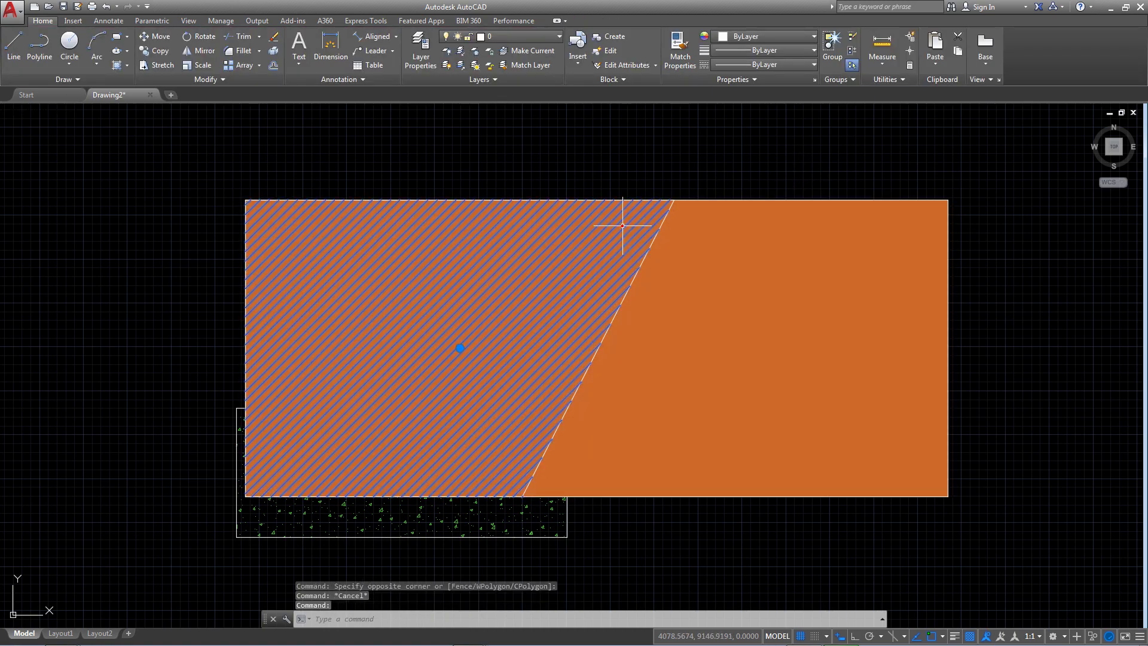
pyautogui.press('Escape')
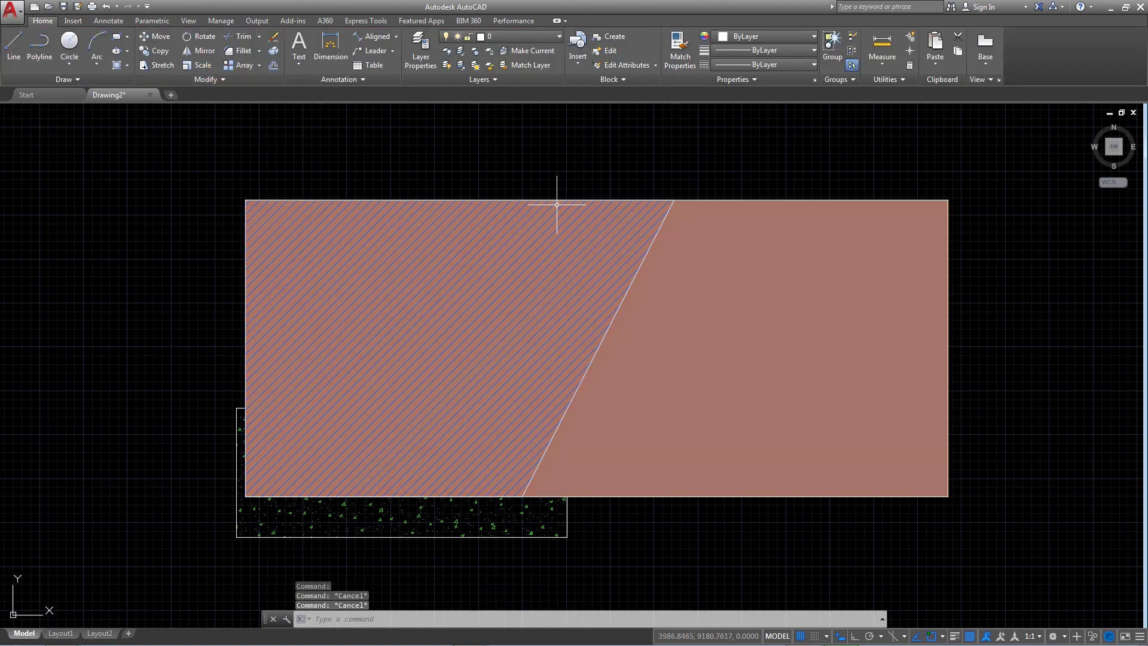
pyautogui.click(557, 204)
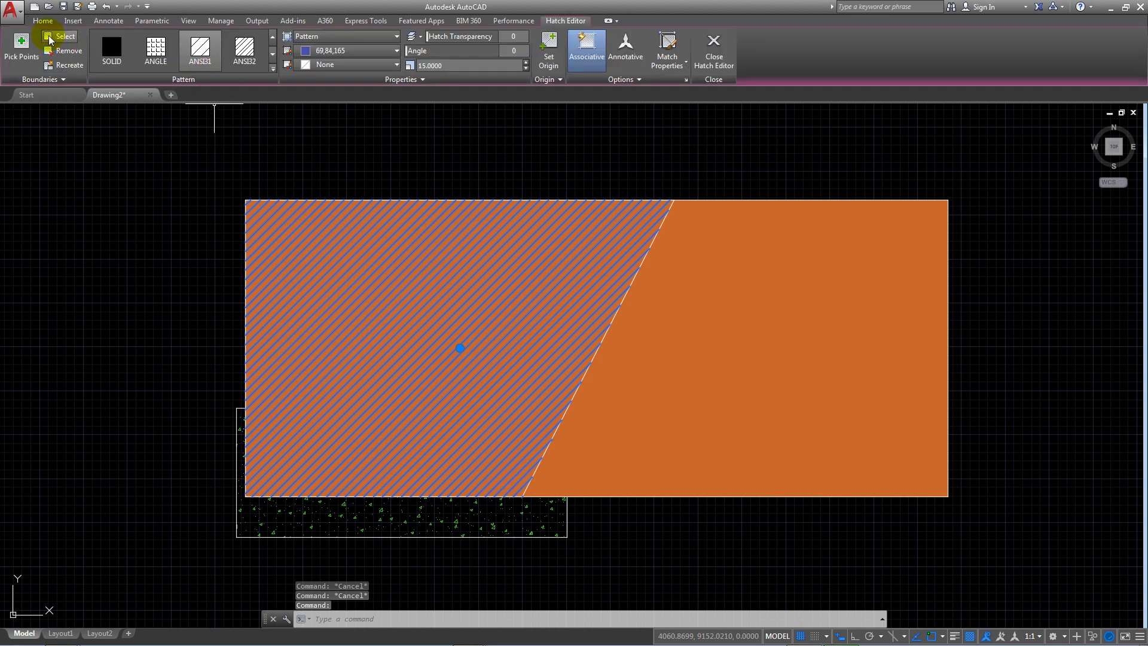
# Step: Start a Draw Order change for the hatch, then cancel it
pyautogui.click(45, 23)
pyautogui.click(229, 81)
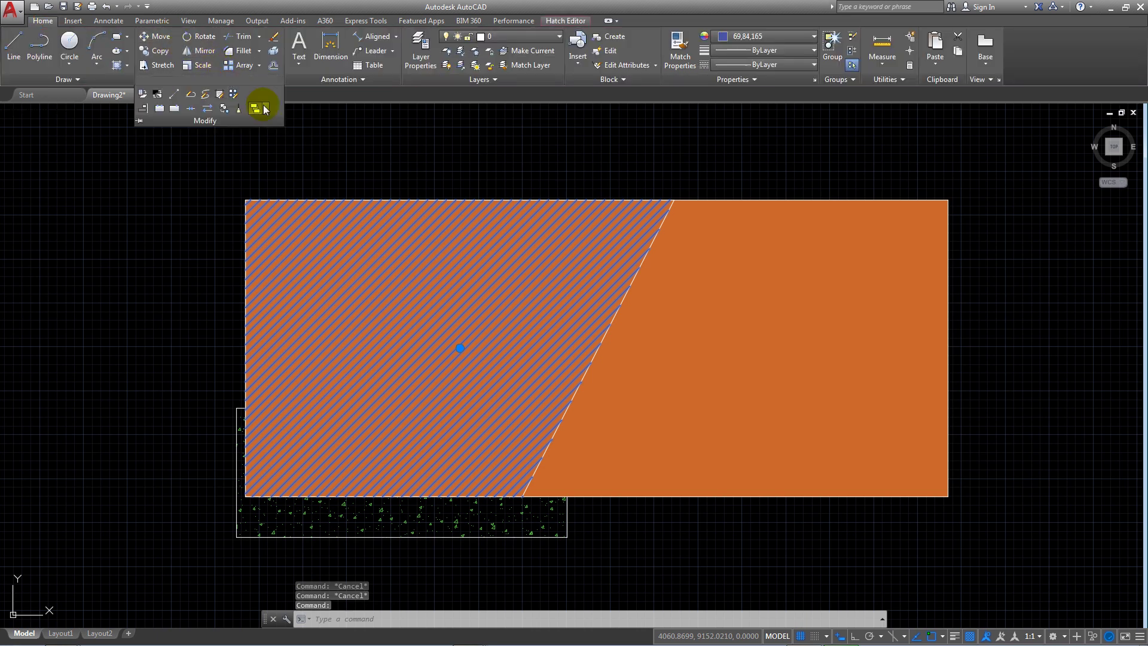
pyautogui.click(263, 109)
pyautogui.click(269, 208)
pyautogui.press('Escape')
# Step: Bring the orange rectangle to the front with Draw Order
pyautogui.click(766, 246)
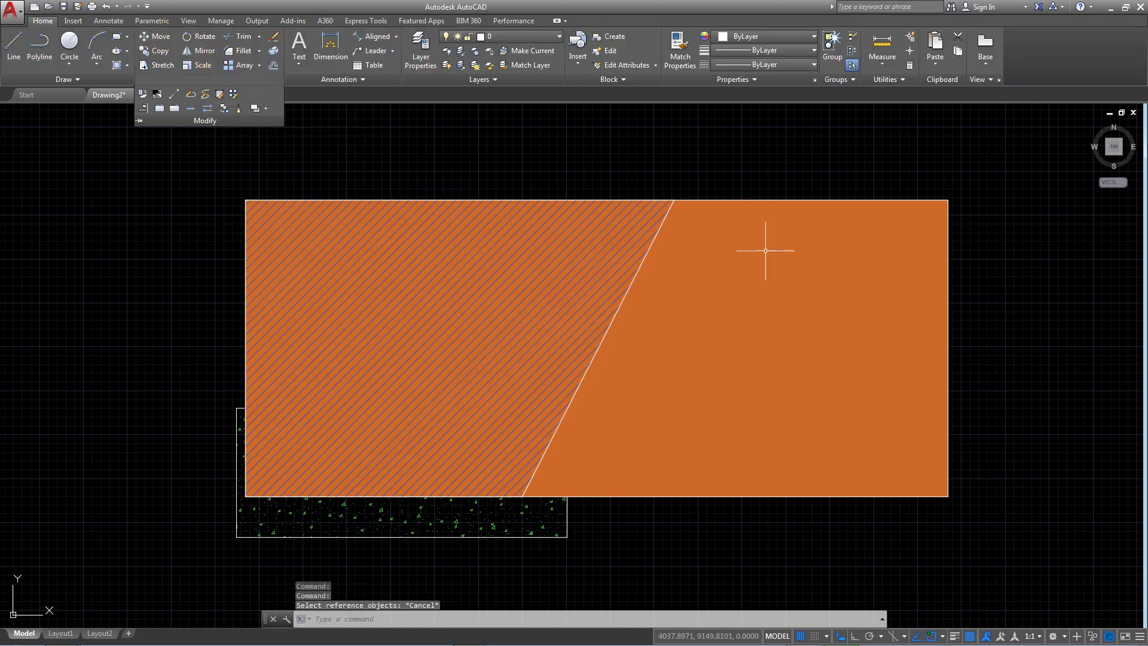
pyautogui.click(706, 234)
pyautogui.click(259, 78)
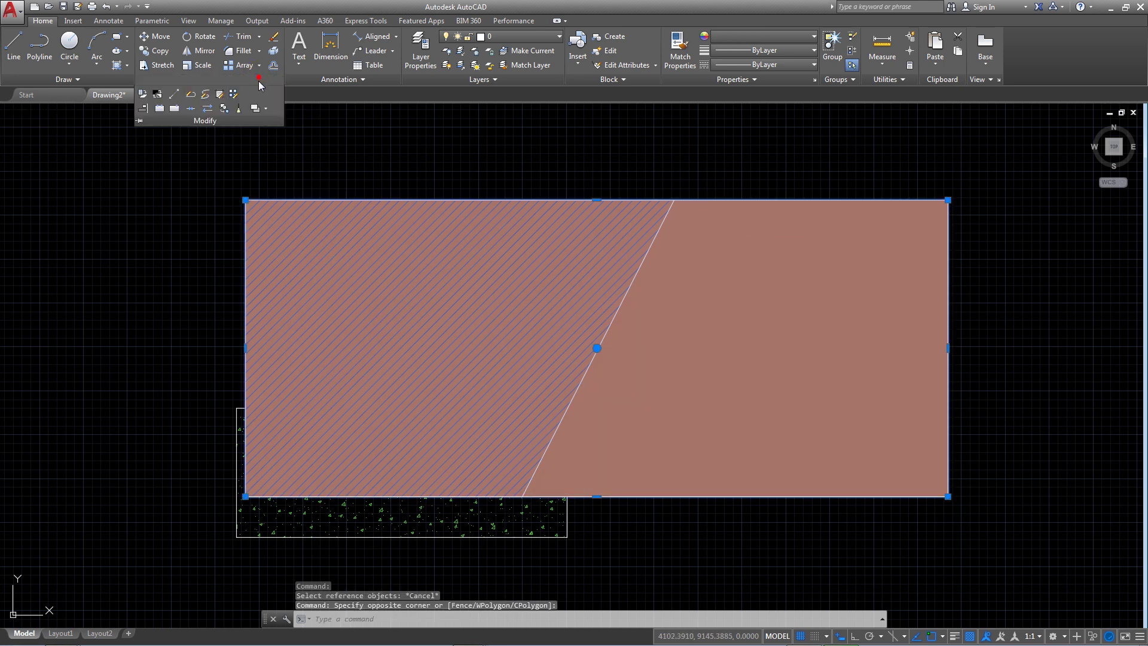
pyautogui.click(267, 110)
pyautogui.click(287, 123)
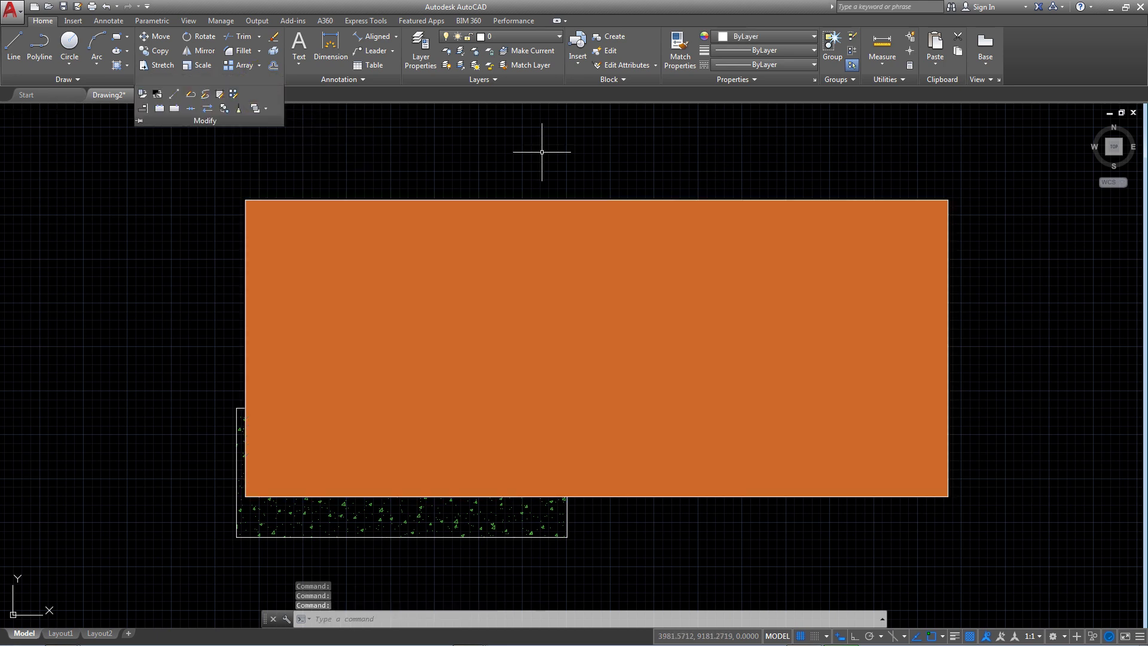
# Step: Move the orange solid fill further to the right
pyautogui.click(531, 220)
pyautogui.write('m')
pyautogui.press('Return')
pyautogui.click(583, 283)
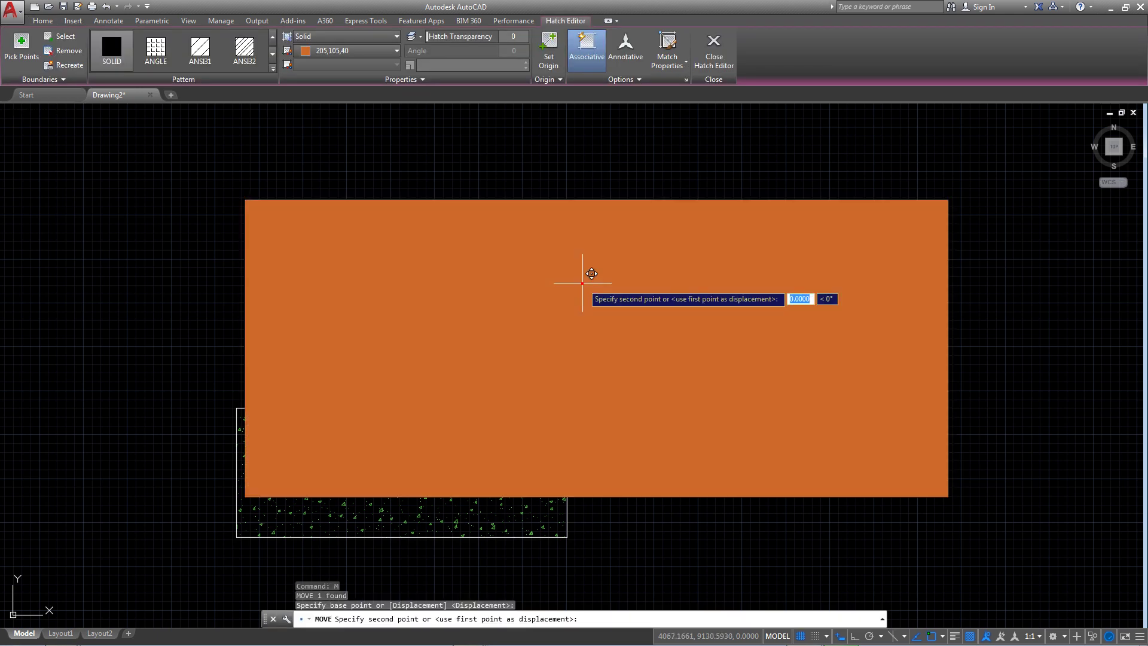
pyautogui.click(714, 288)
pyautogui.press('Escape')
# Step: Place the diagonal hatch above the orange fill with Bring Above Objects
pyautogui.click(351, 179)
pyautogui.click(312, 241)
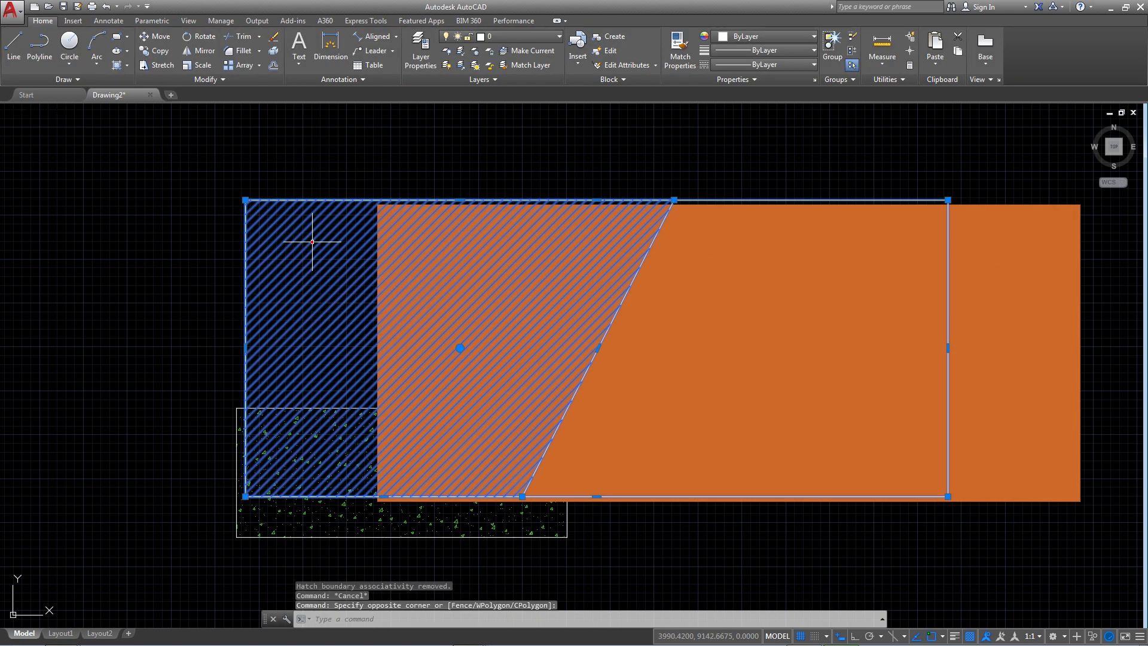
pyautogui.click(258, 81)
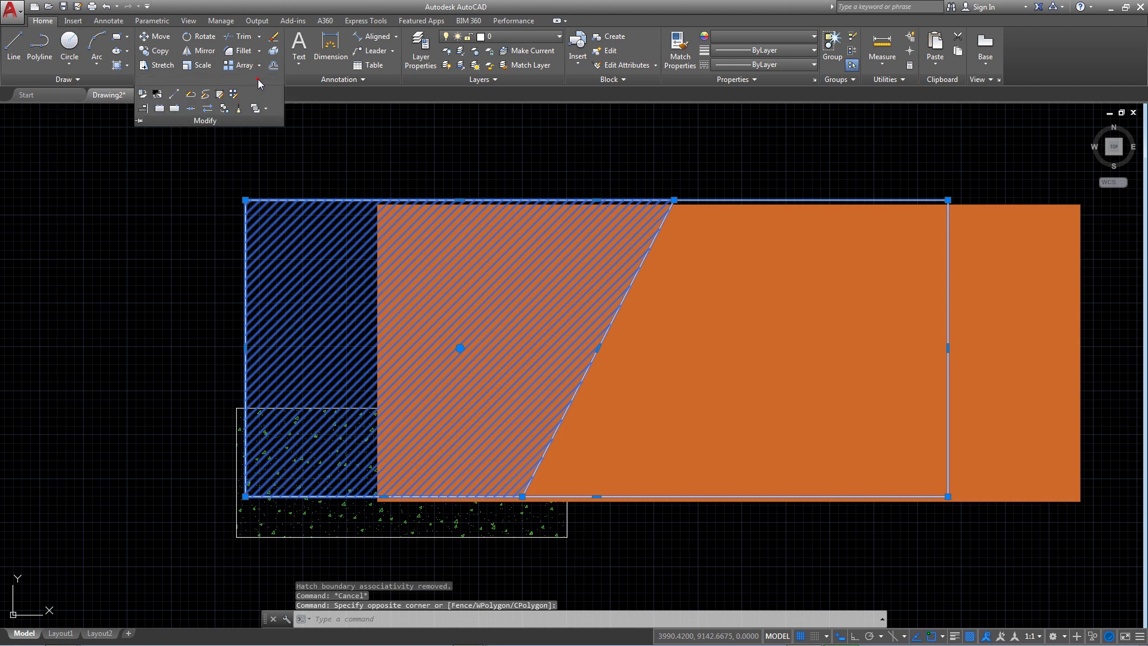
pyautogui.click(267, 108)
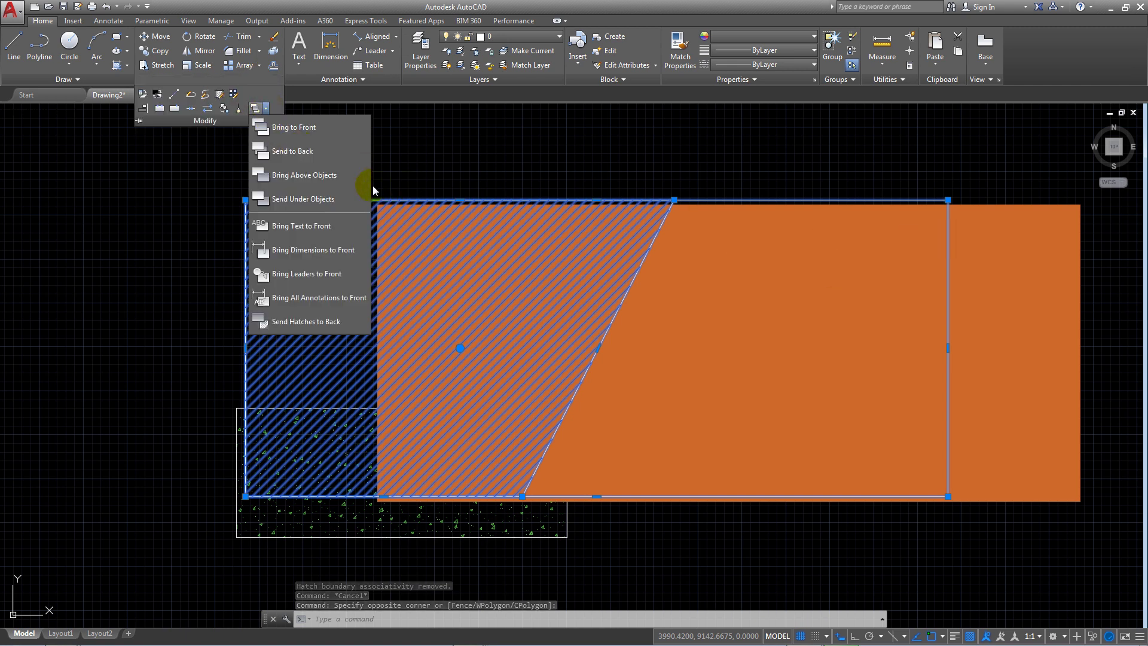
pyautogui.click(316, 175)
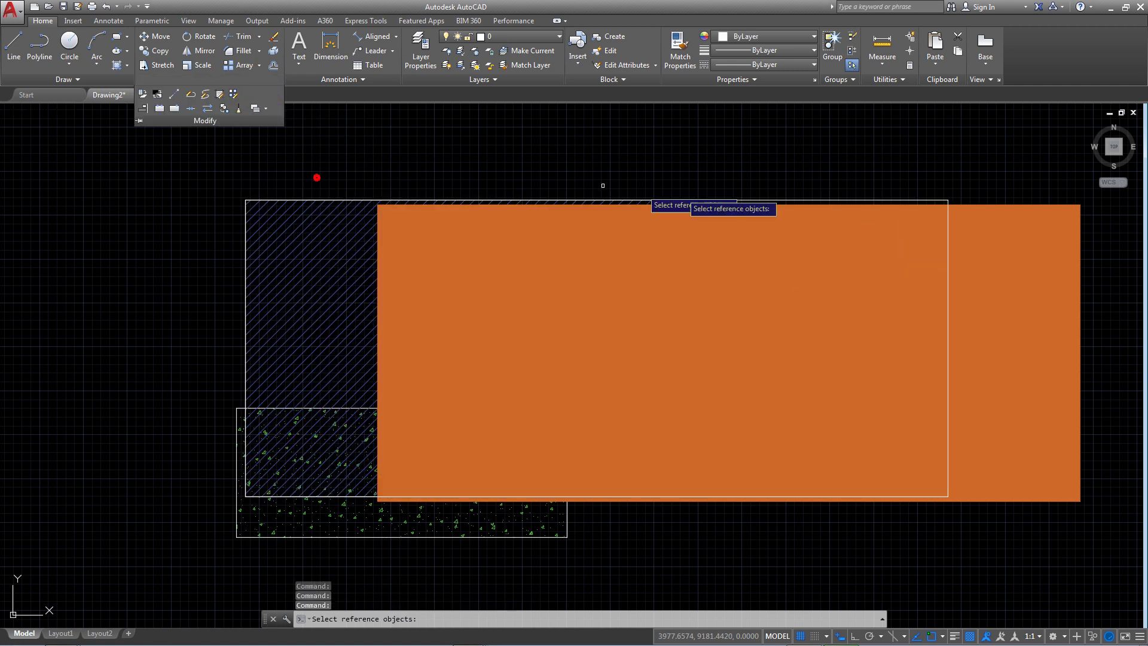
pyautogui.click(1002, 205)
pyautogui.click(1052, 229)
pyautogui.click(1015, 268)
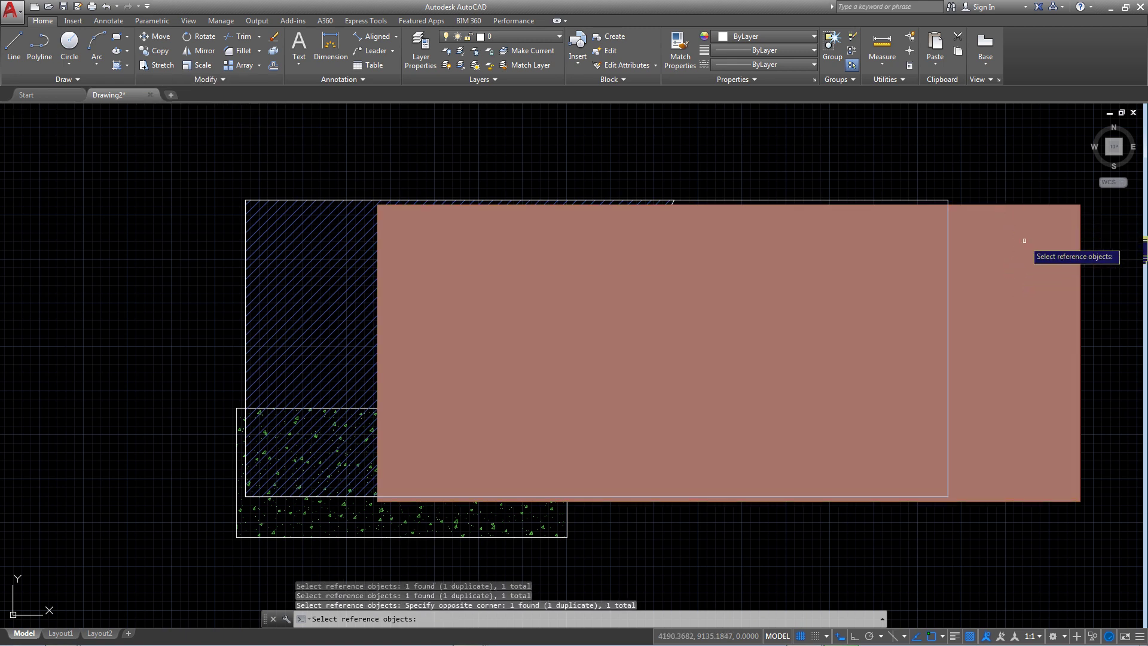
pyautogui.click(1010, 226)
pyautogui.click(928, 197)
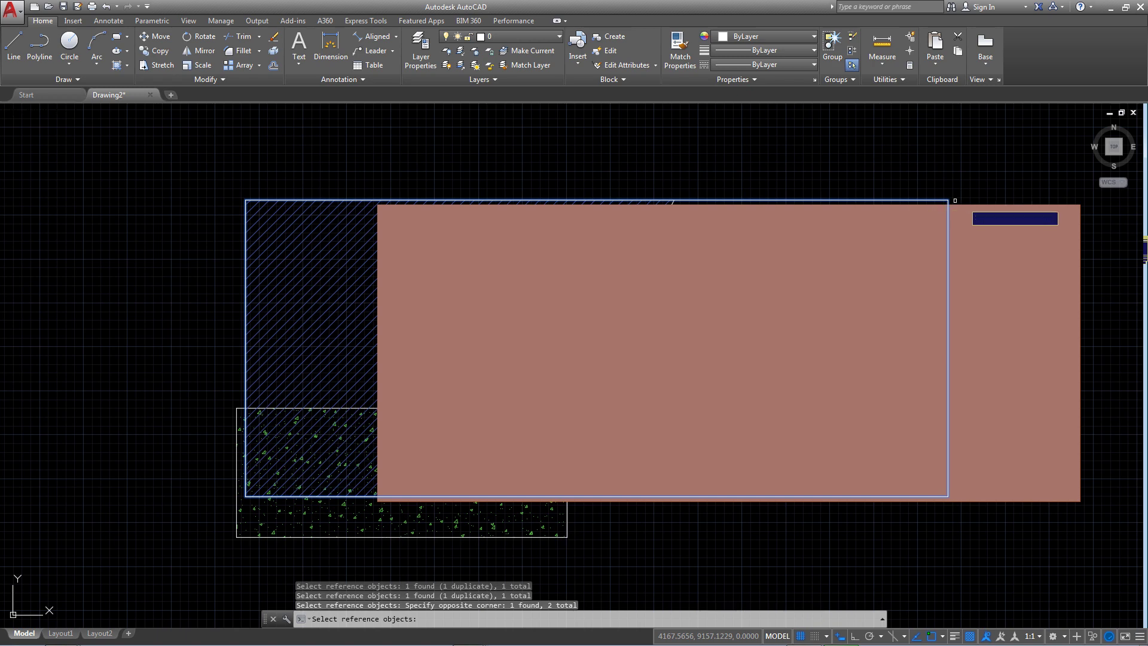
pyautogui.press('Return')
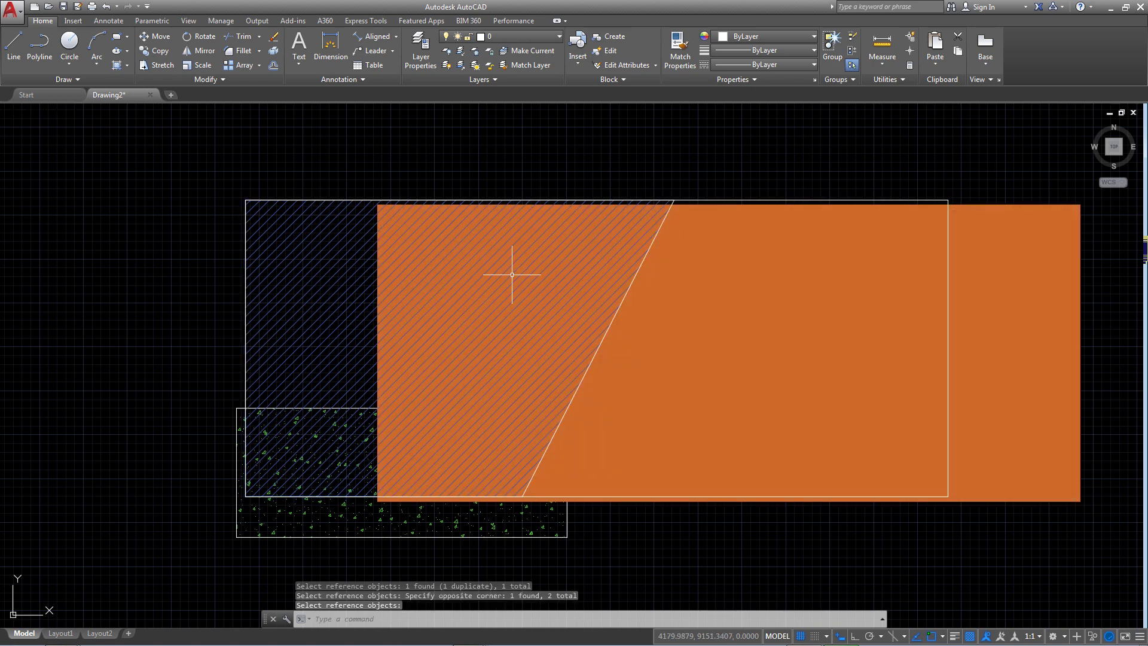
# Step: Check the orange fill's draw order and pan to free space above the section
pyautogui.moveTo(784, 473); pyautogui.dragTo(739, 395, button='middle')
pyautogui.moveTo(691, 493); pyautogui.dragTo(740, 536, button='middle')
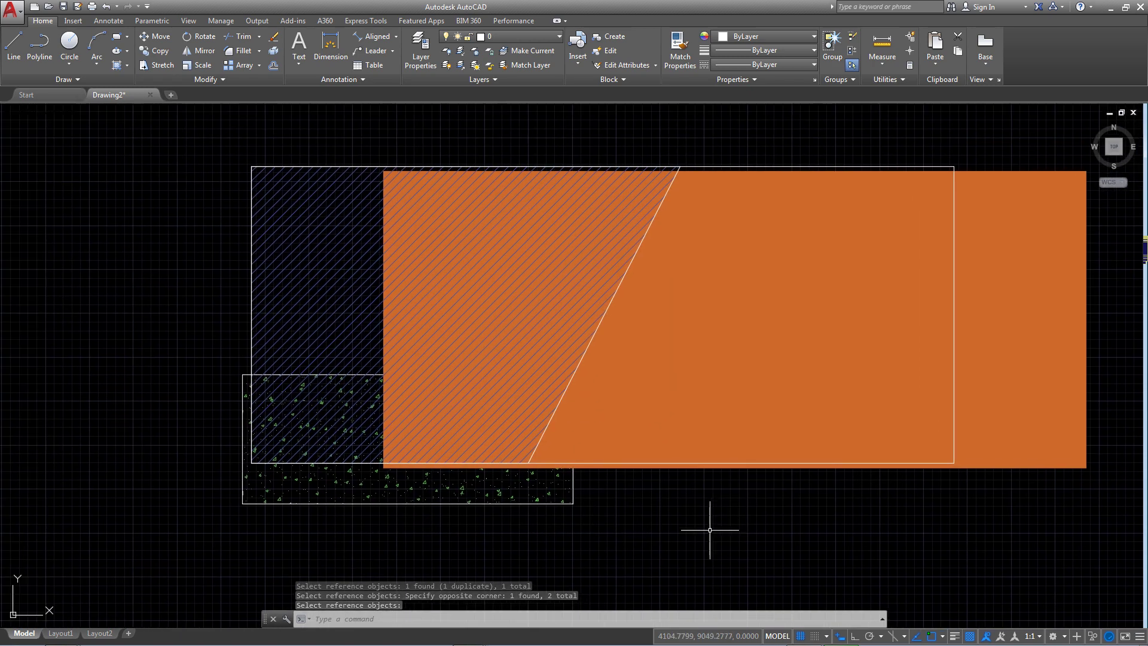
pyautogui.click(1061, 166)
pyautogui.click(1017, 225)
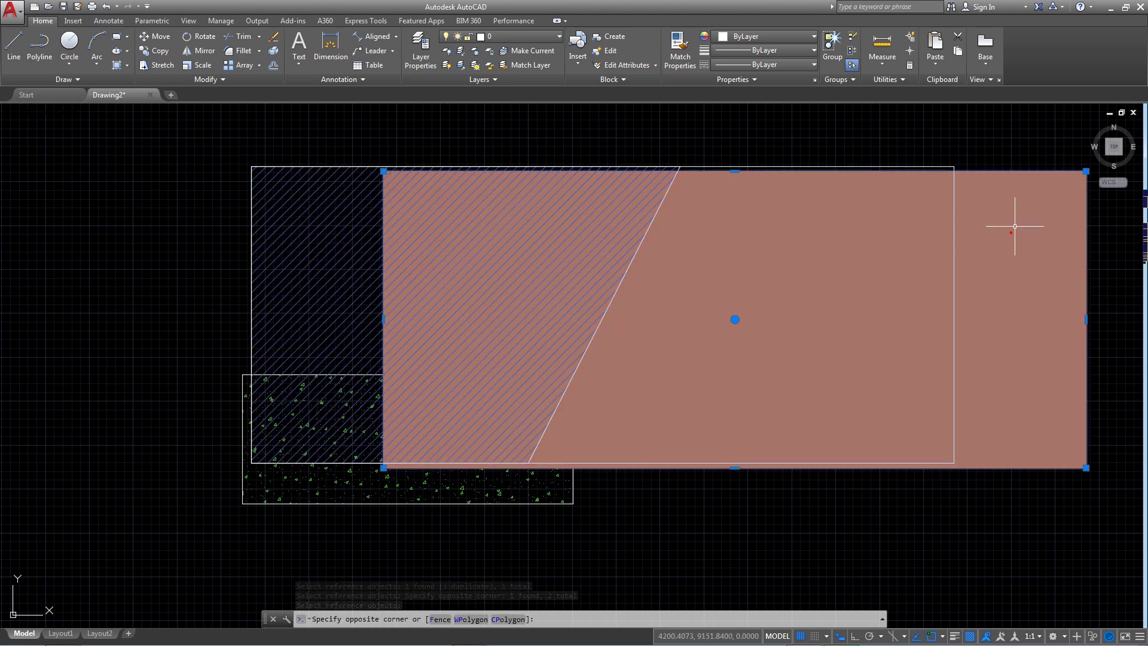
pyautogui.press('Escape')
pyautogui.press('Escape')
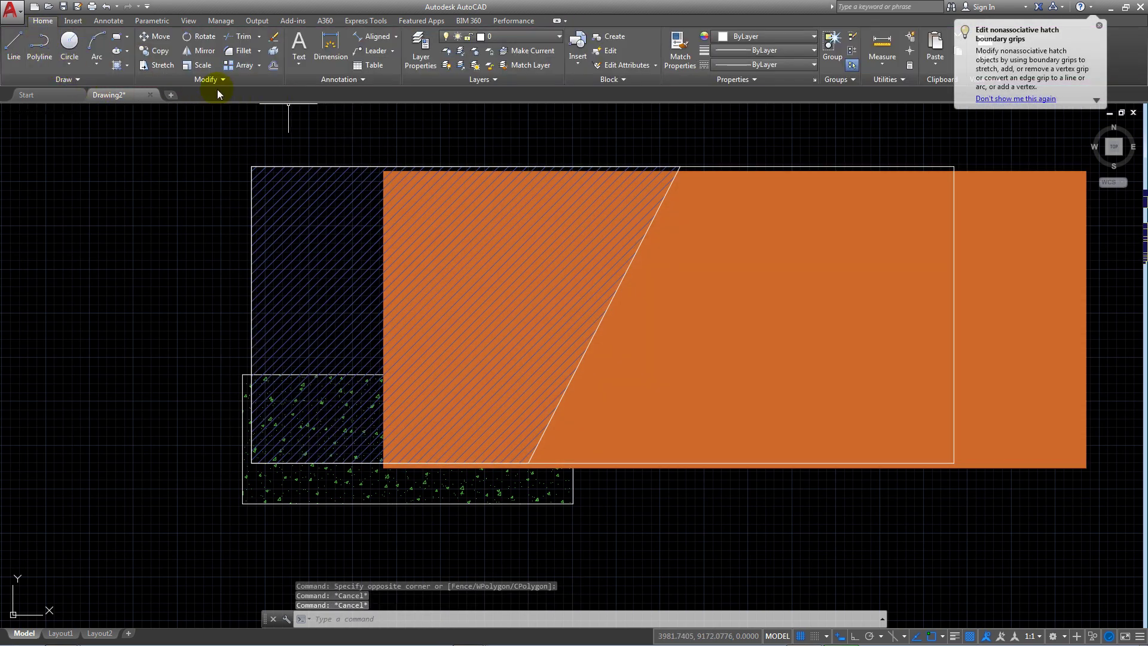
pyautogui.click(217, 90)
pyautogui.click(266, 110)
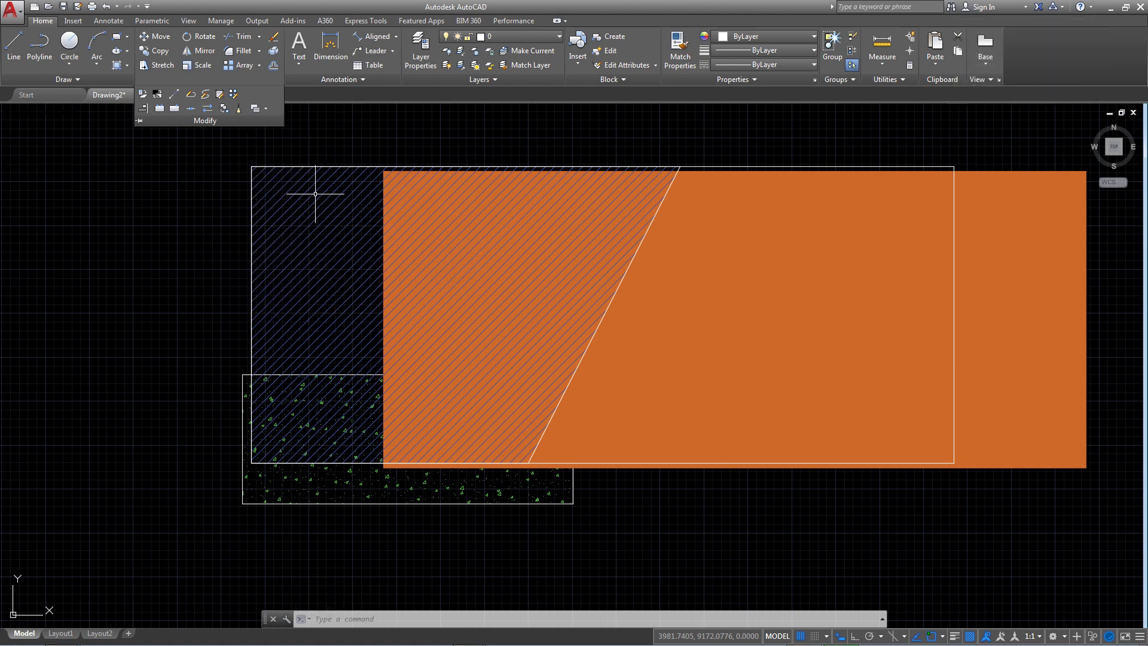
pyautogui.moveTo(335, 105); pyautogui.dragTo(346, 175, button='middle')
# Step: Write the multiline label 'yalıtım katmanları' in a box above the drawing
pyautogui.click(299, 49)
pyautogui.click(275, 188)
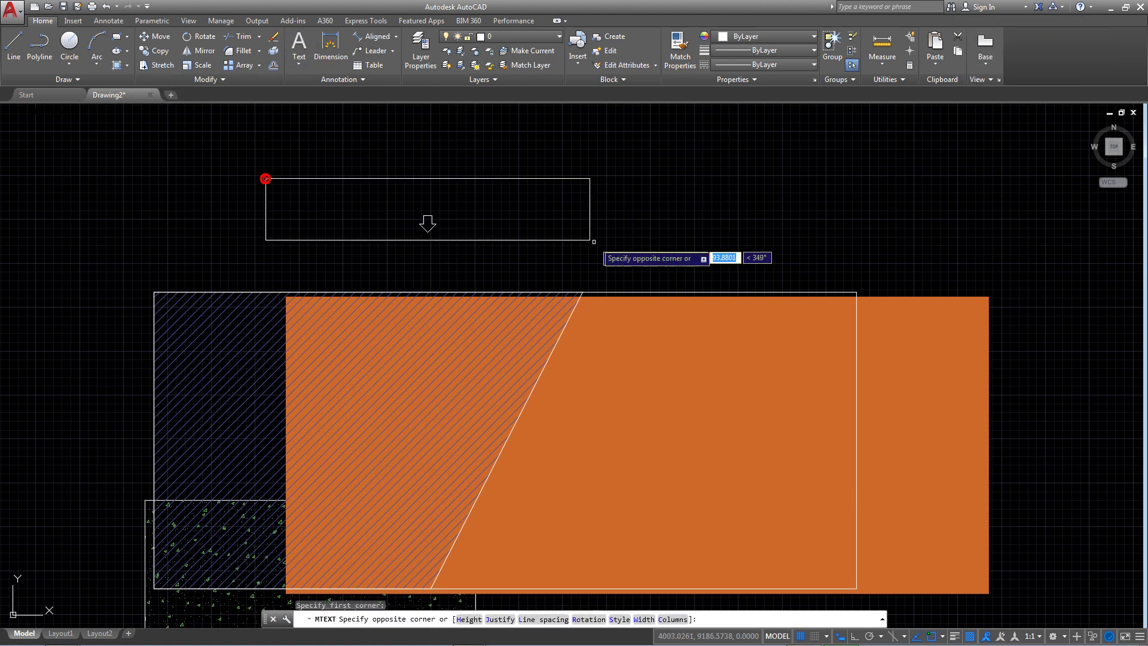
pyautogui.click(603, 247)
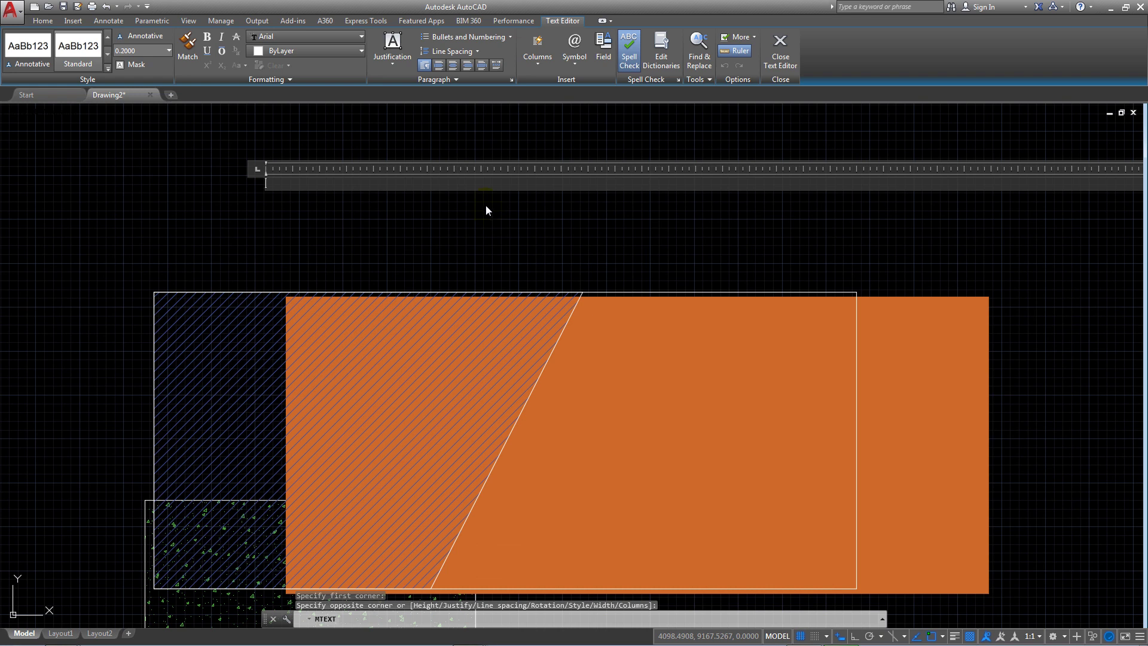
pyautogui.write('yalıtım kat')
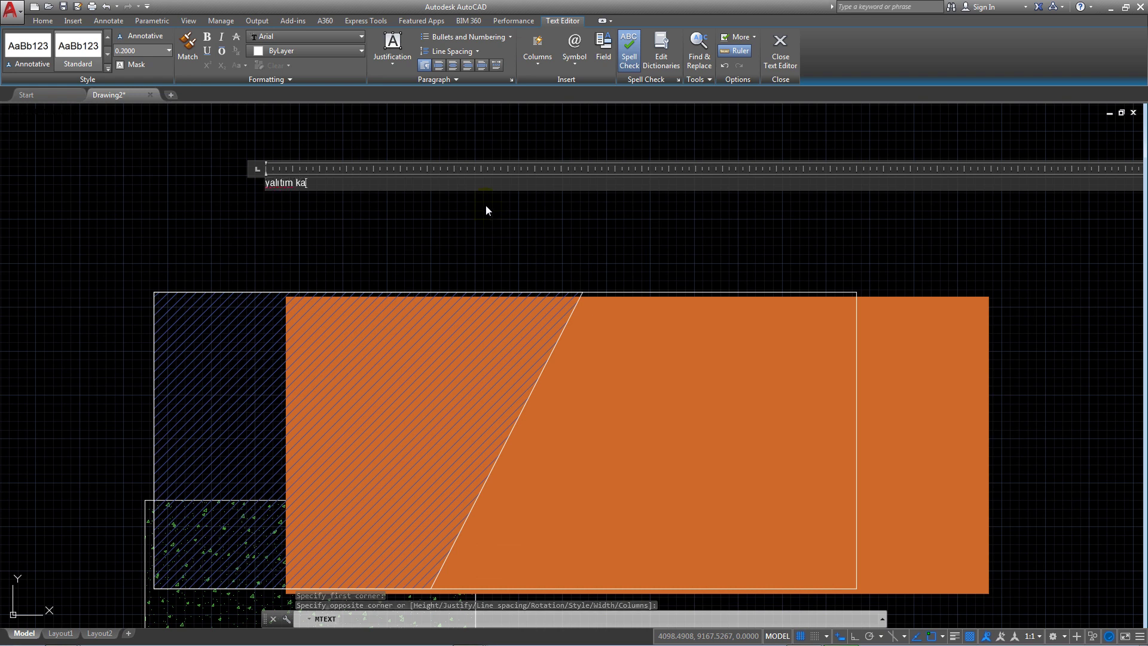
pyautogui.write('manları')
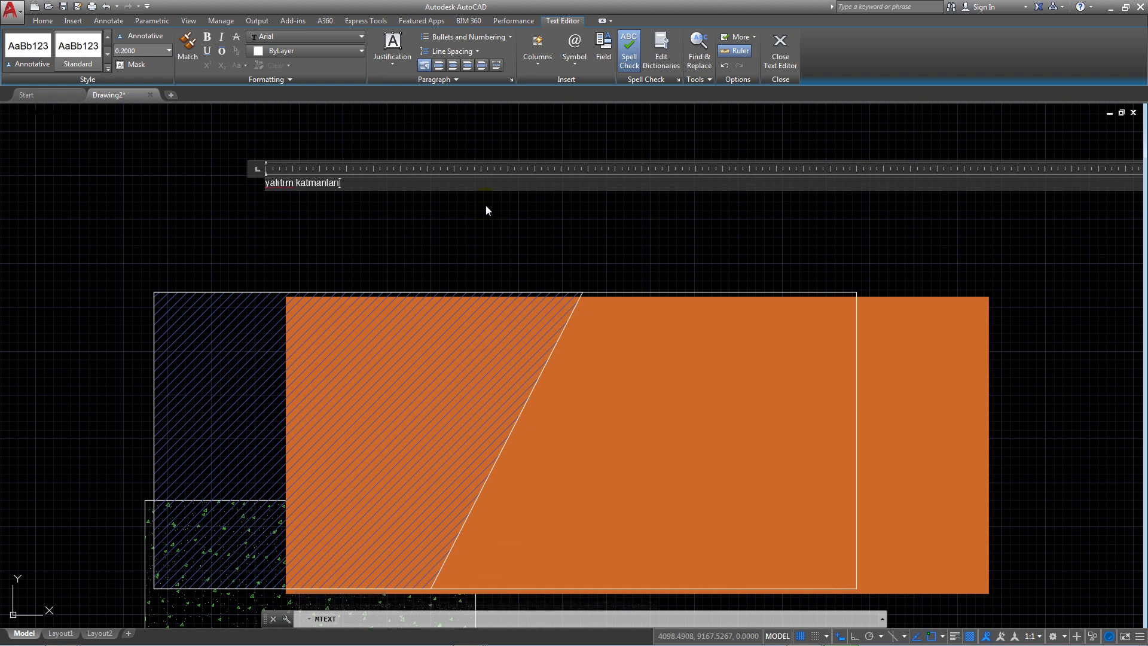
pyautogui.press('Return')
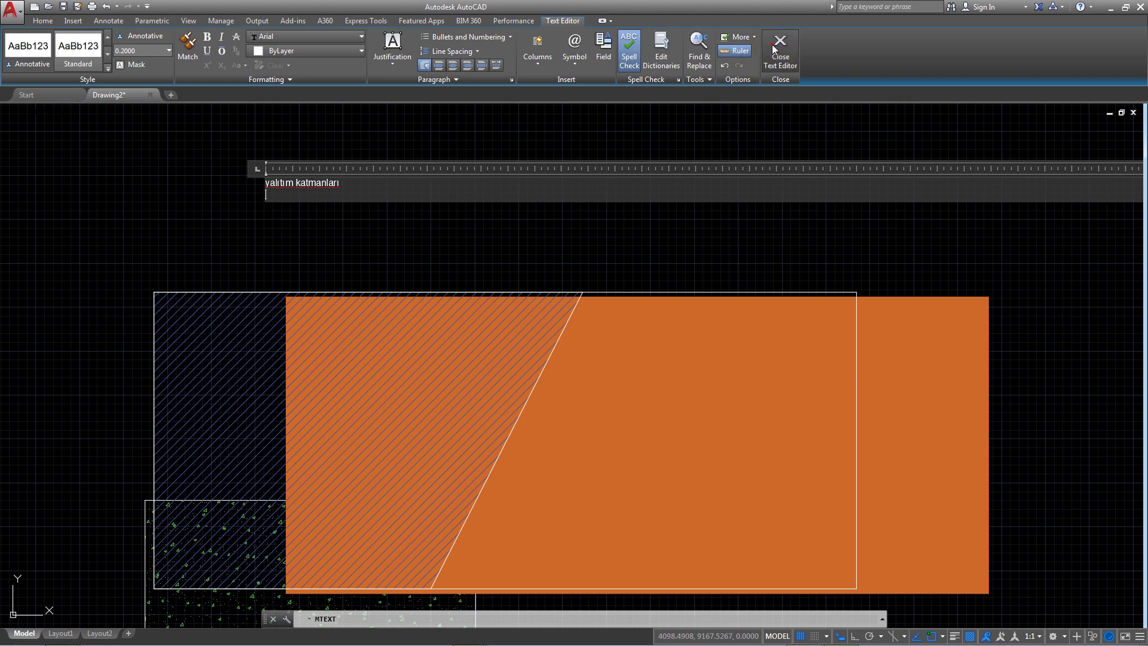
pyautogui.click(774, 49)
# Step: Reopen the label and set its text height to 10
pyautogui.click(288, 159)
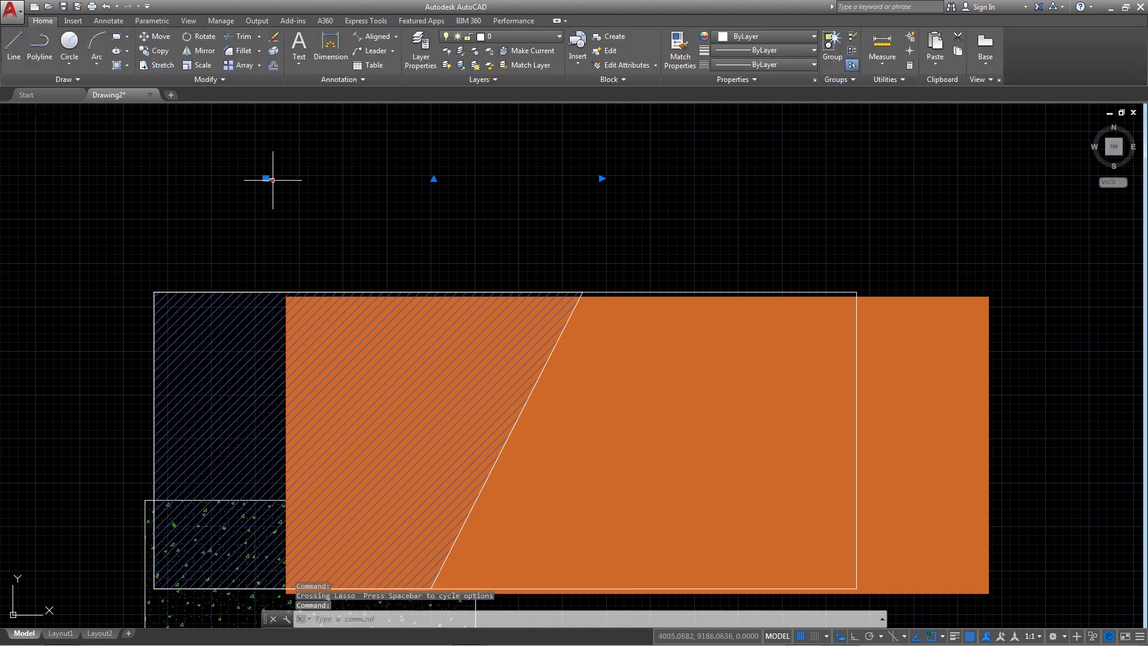
pyautogui.doubleClick(272, 181)
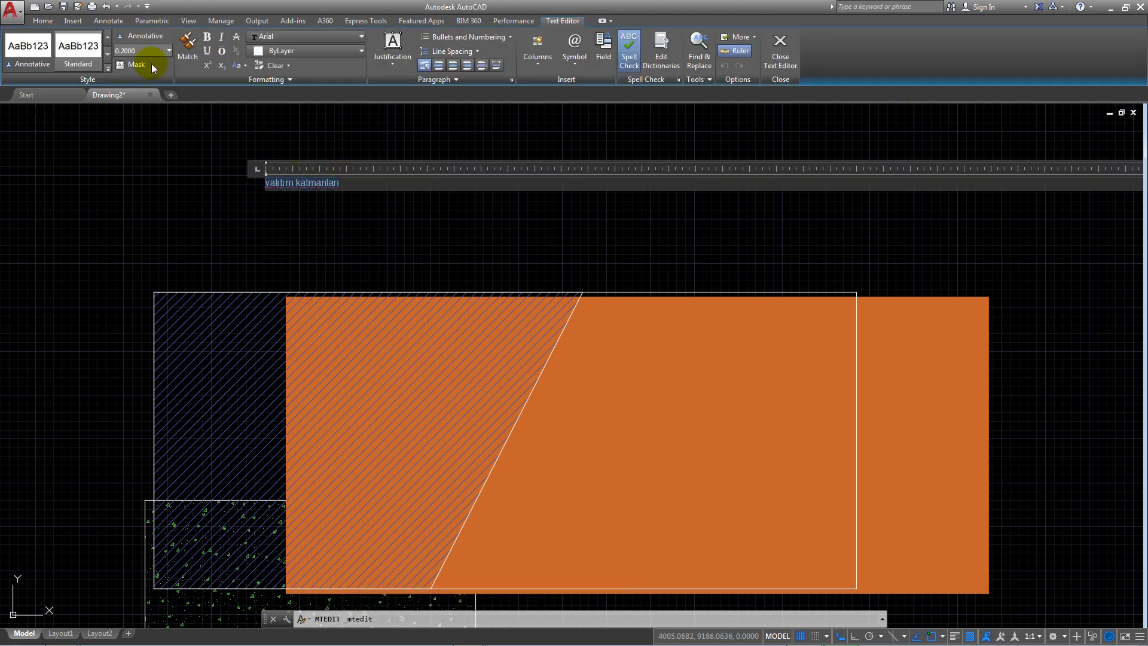
pyautogui.write('0')
pyautogui.press('Return')
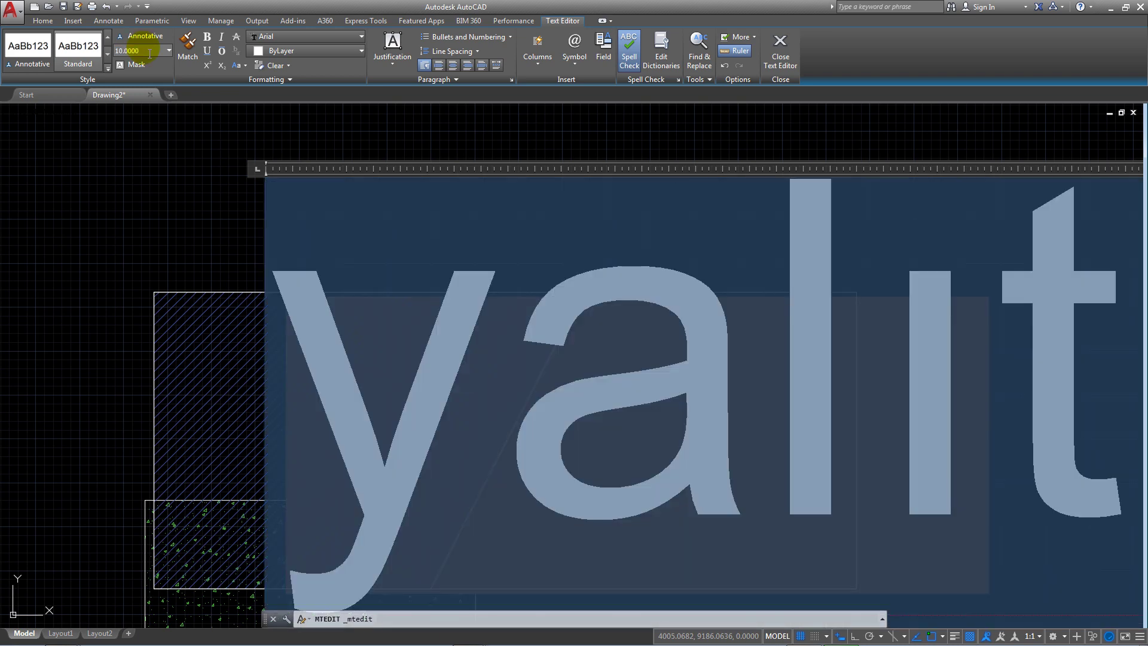
pyautogui.click(781, 48)
# Step: Move the 'yalıtım katmanları' label into the orange block
pyautogui.scroll(-2, 562, 179)
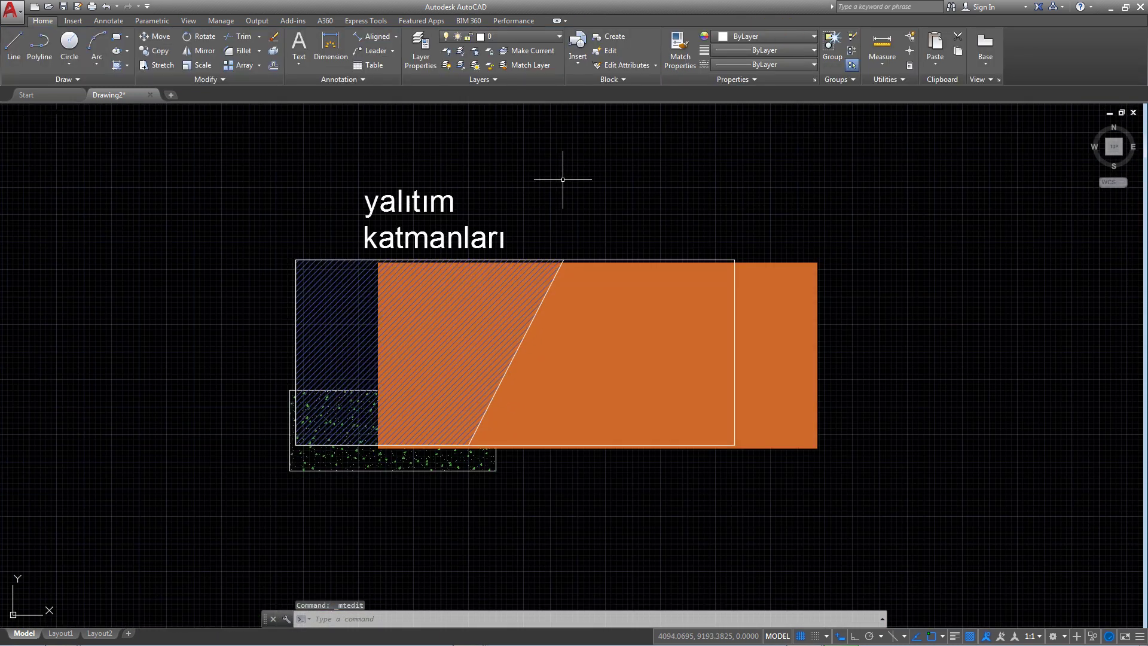
pyautogui.click(495, 188)
pyautogui.click(399, 227)
pyautogui.write('m')
pyautogui.press('Return')
pyautogui.click(421, 213)
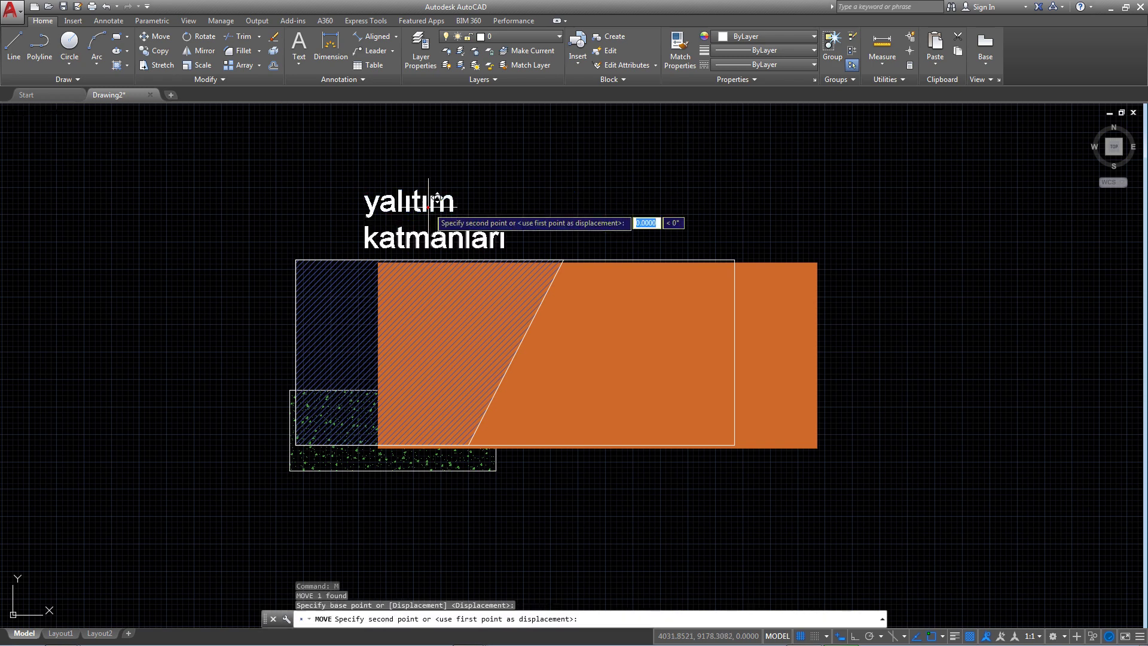
pyautogui.click(632, 321)
pyautogui.scroll(2, 631, 321)
# Step: Change the label's draw order and turn object snap off
pyautogui.click(623, 302)
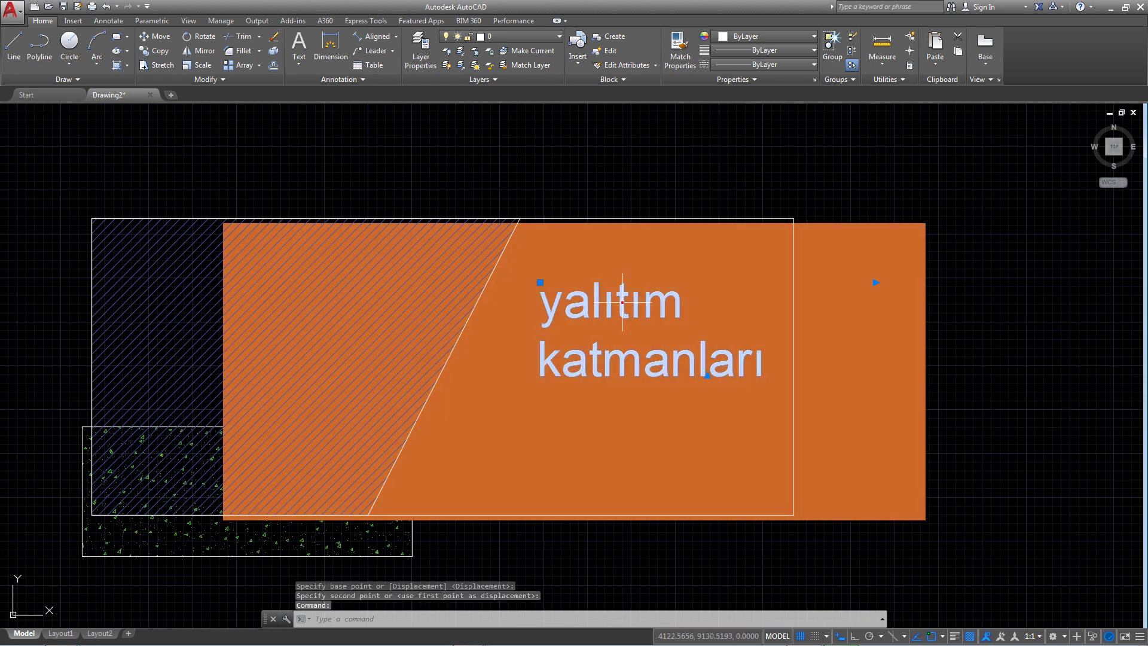
pyautogui.click(239, 80)
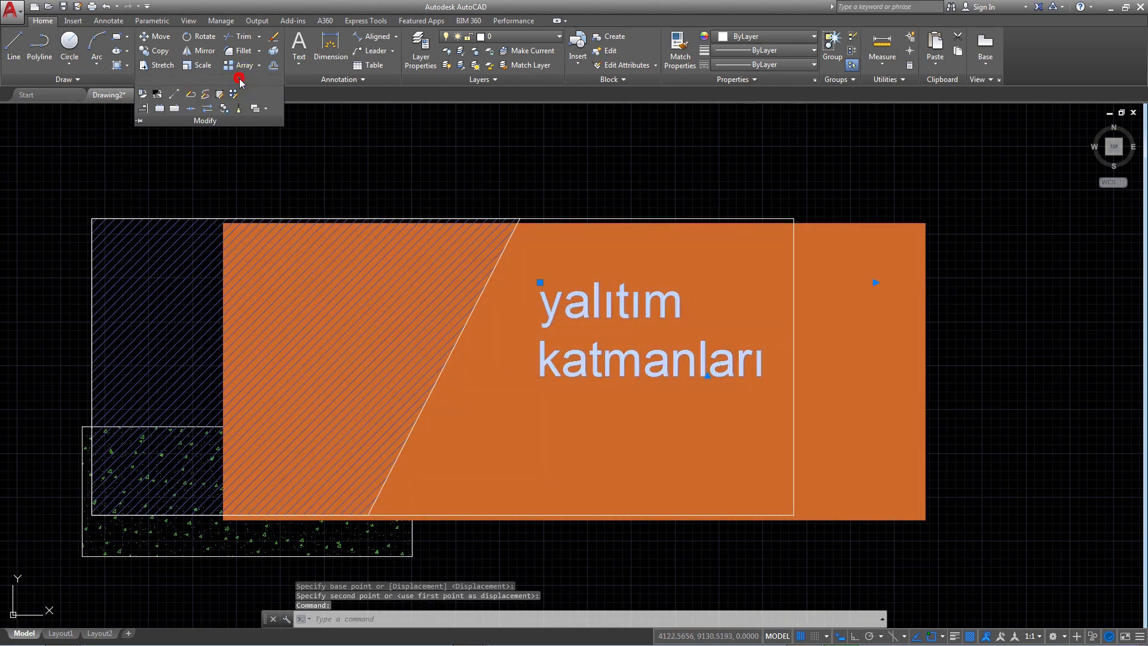
pyautogui.click(271, 106)
pyautogui.click(282, 146)
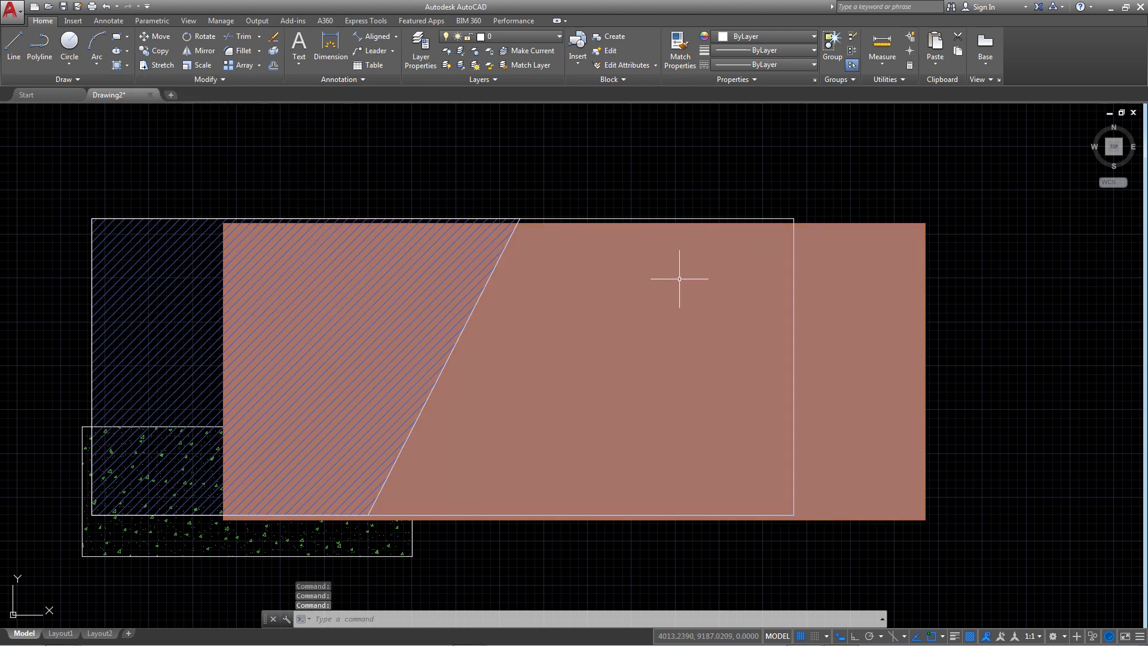
pyautogui.press('F3')
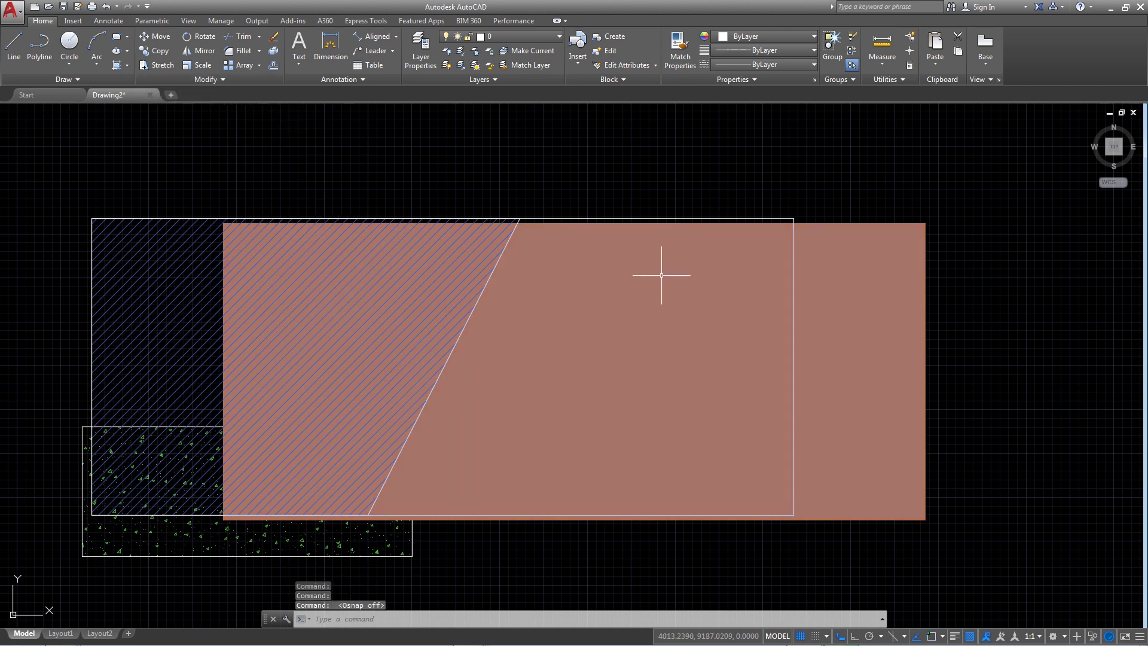
# Step: Window-select the hidden label and bring text to front over the hatches
pyautogui.click(758, 174)
pyautogui.press('Escape')
pyautogui.click(536, 149)
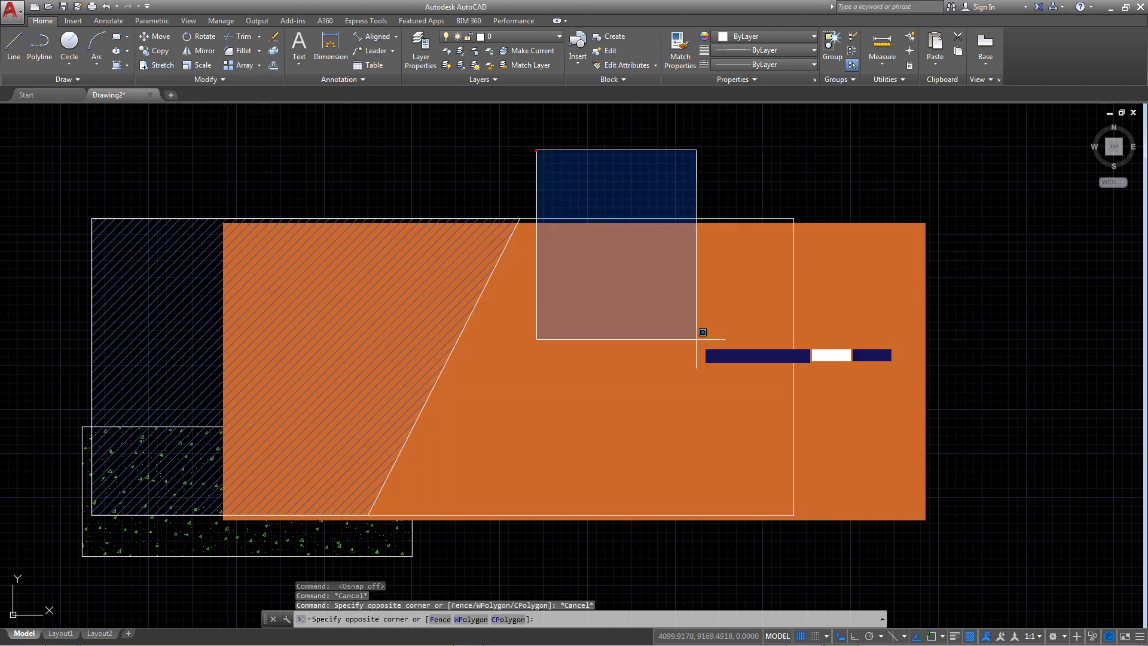
pyautogui.click(843, 447)
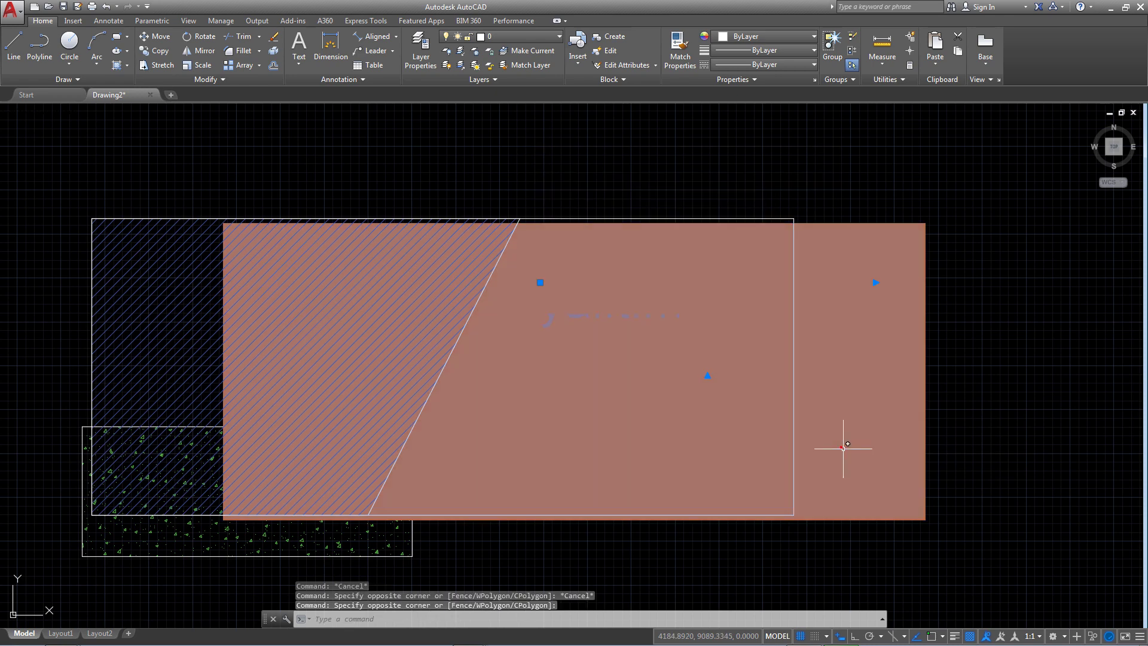
pyautogui.click(244, 78)
pyautogui.click(266, 109)
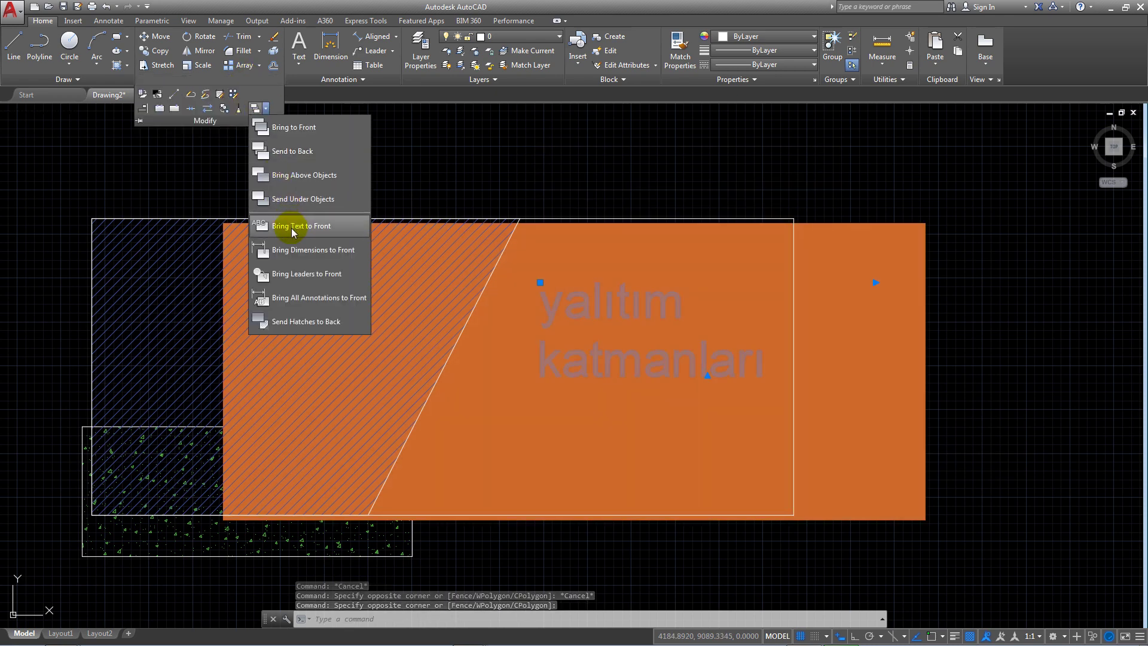
pyautogui.click(279, 226)
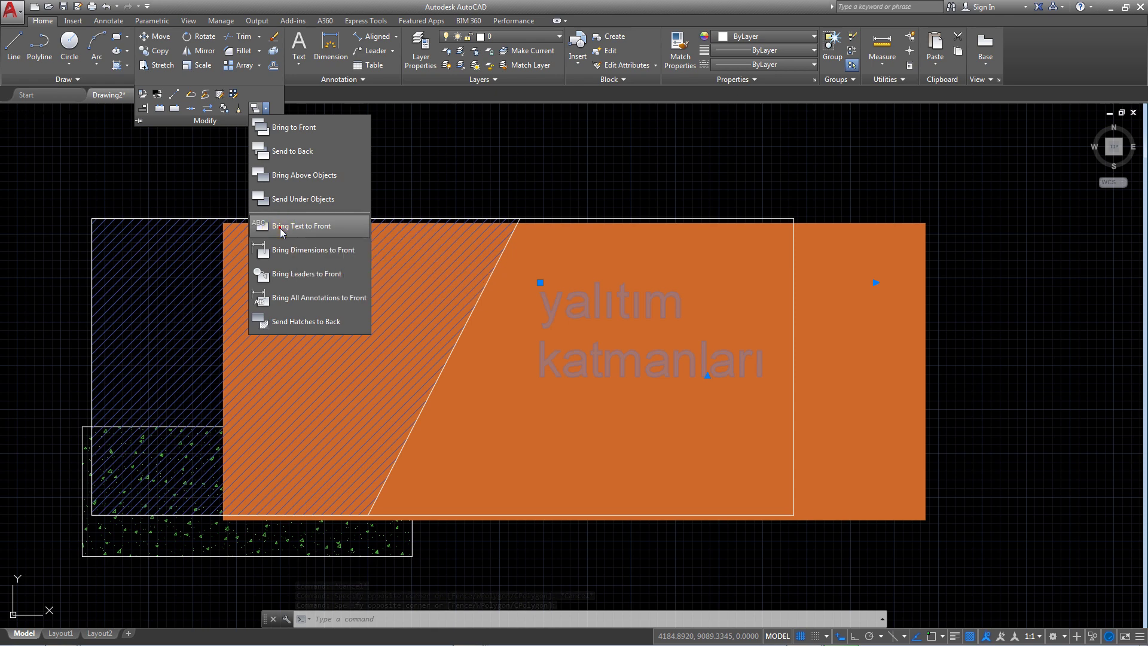
pyautogui.press('Escape')
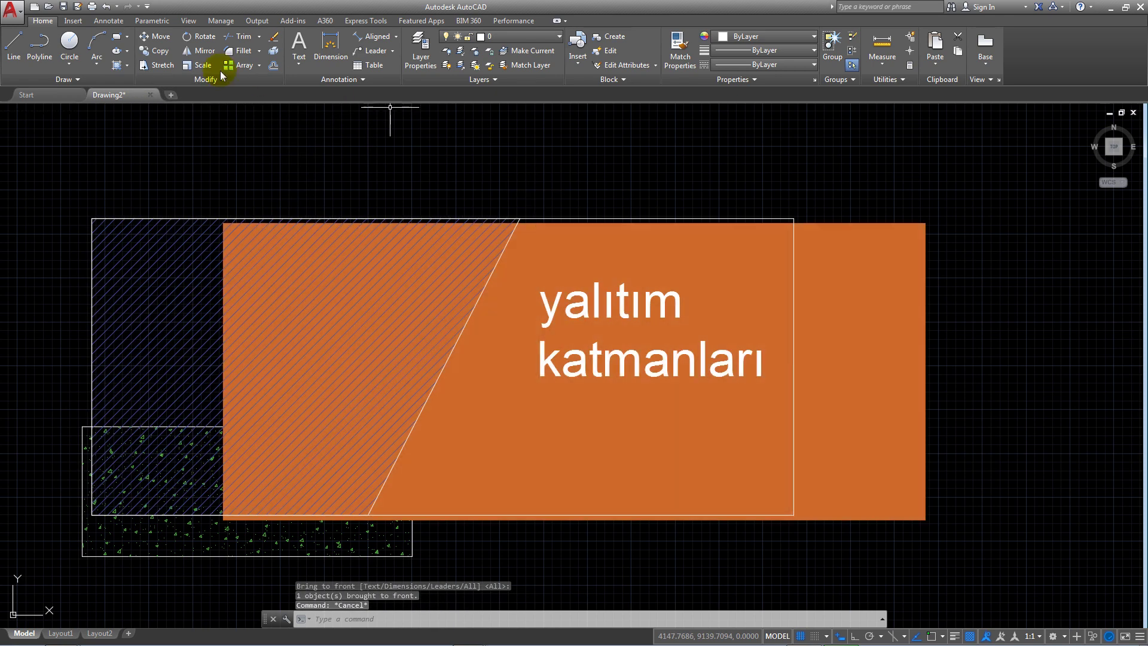
# Step: Draw a new rectangle in the free space above the section
pyautogui.click(116, 42)
pyautogui.moveTo(510, 96); pyautogui.dragTo(441, 278, button='middle')
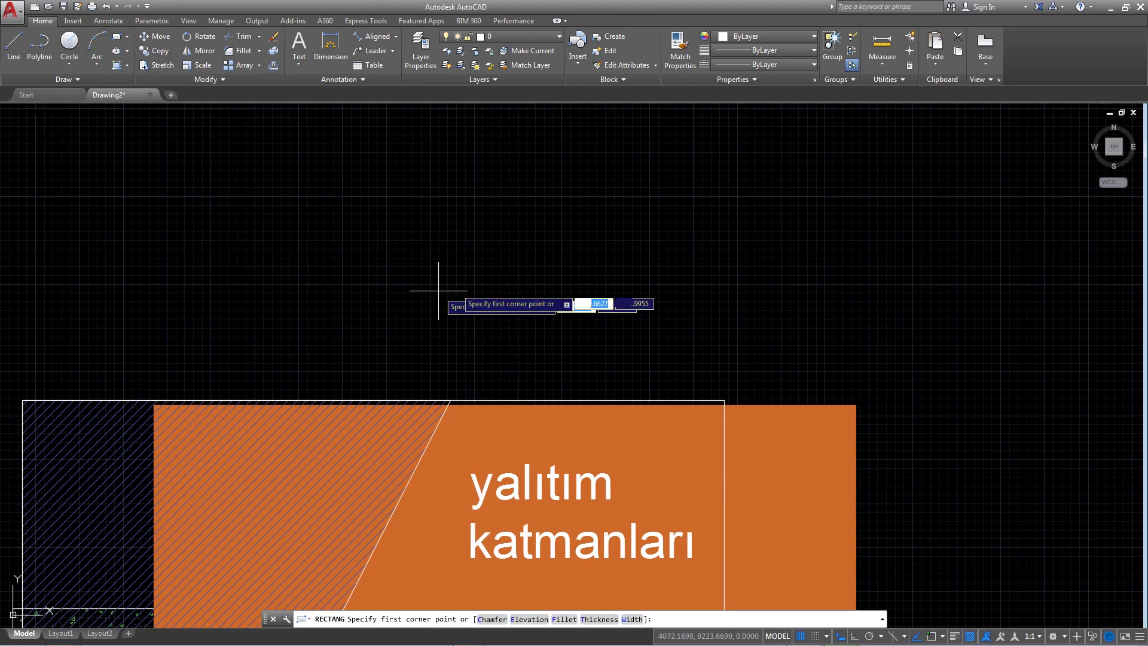
pyautogui.click(458, 337)
pyautogui.click(608, 190)
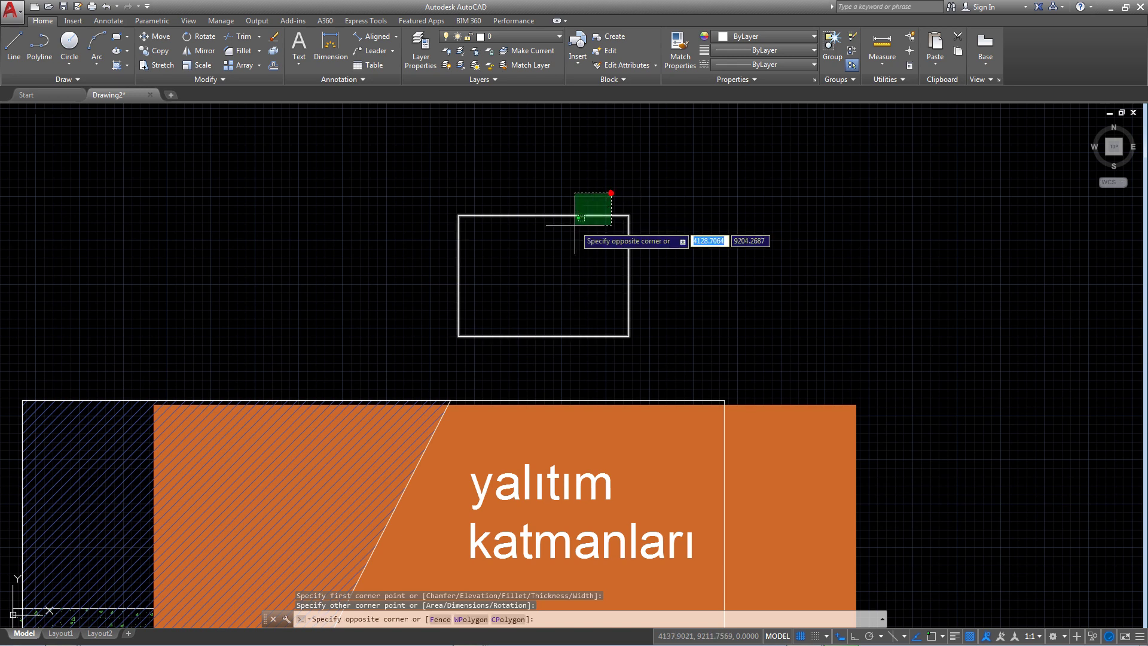
pyautogui.press('Escape')
# Step: Fill the rectangle with a SOLID dark green (19,103,52) hatch, then select it
pyautogui.press('Return')
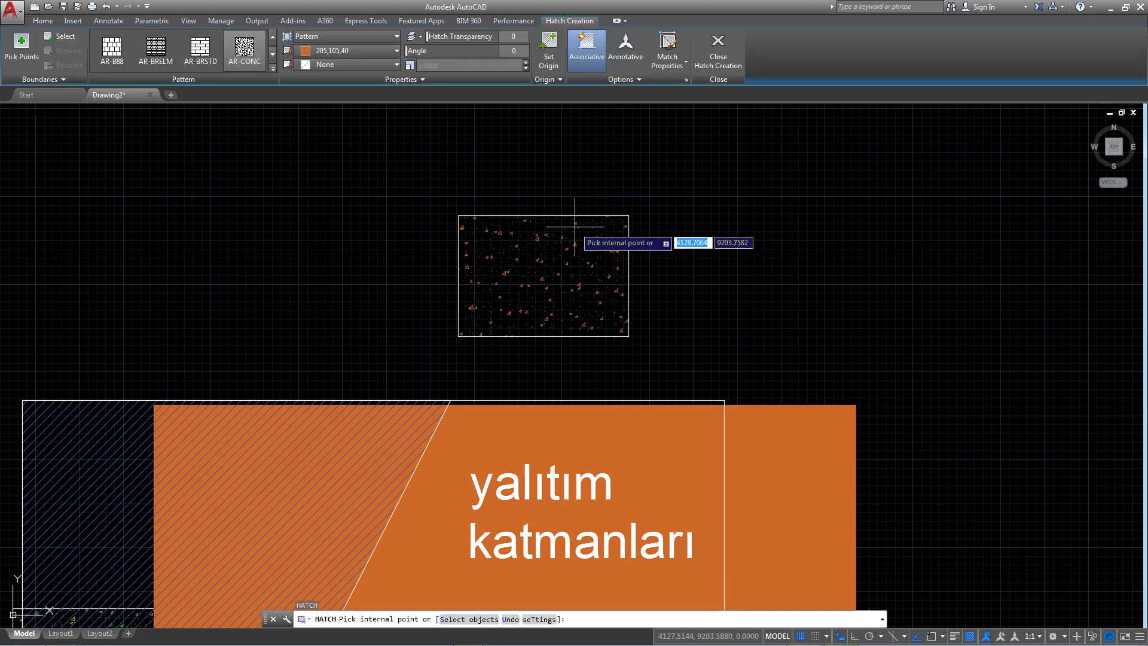
pyautogui.click(575, 227)
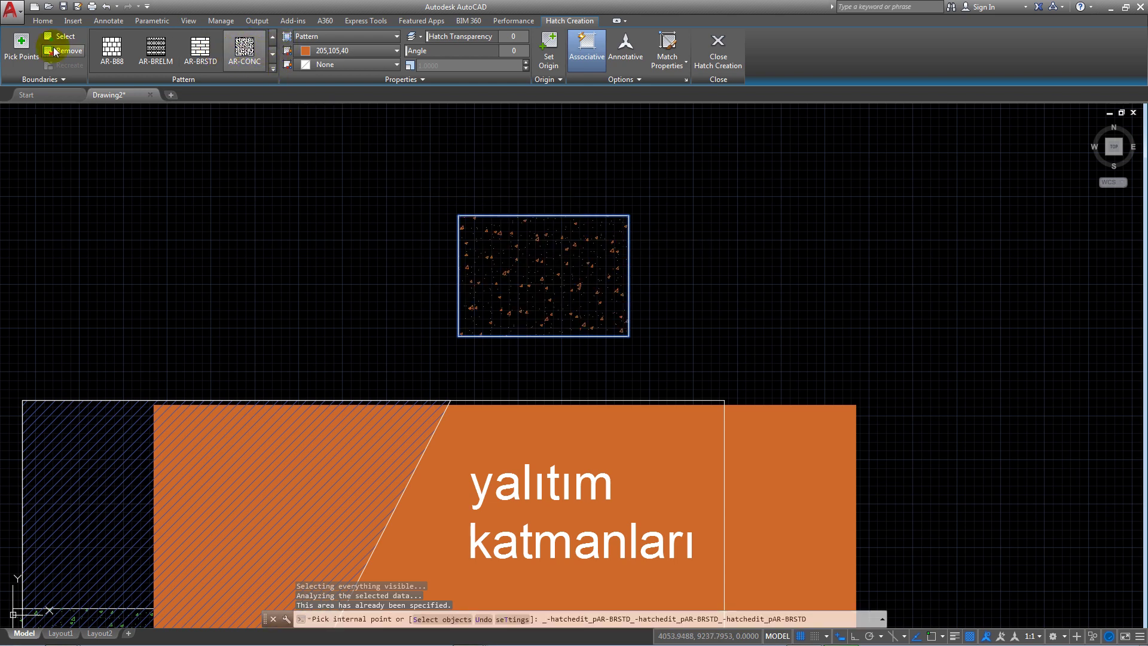
pyautogui.click(272, 37)
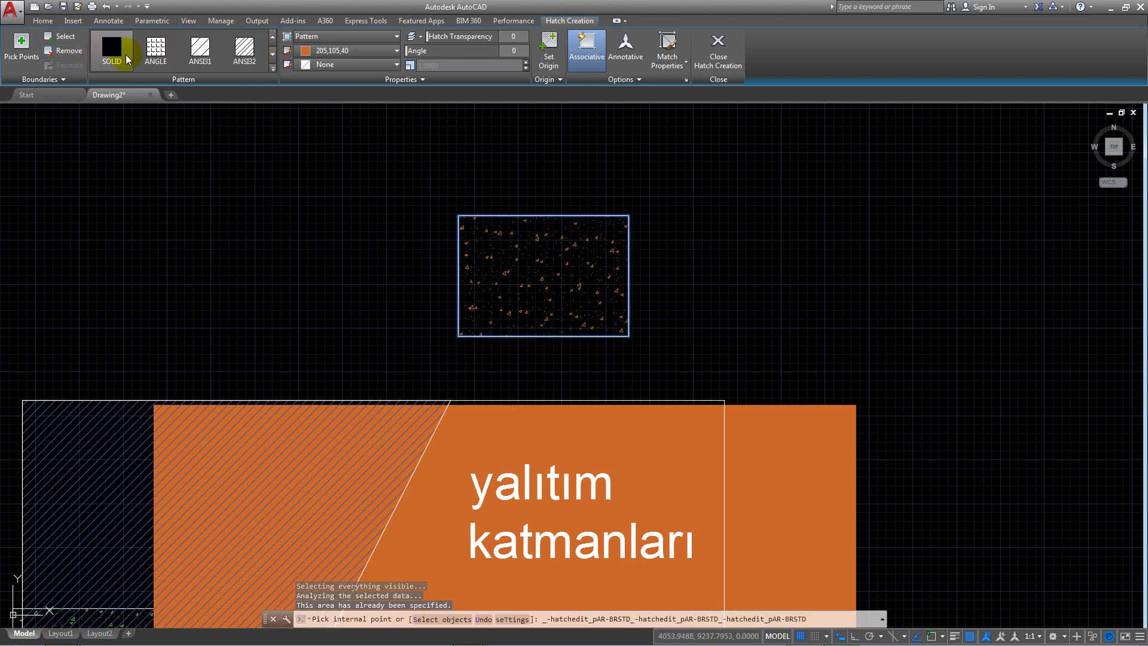
pyautogui.click(111, 48)
pyautogui.click(317, 55)
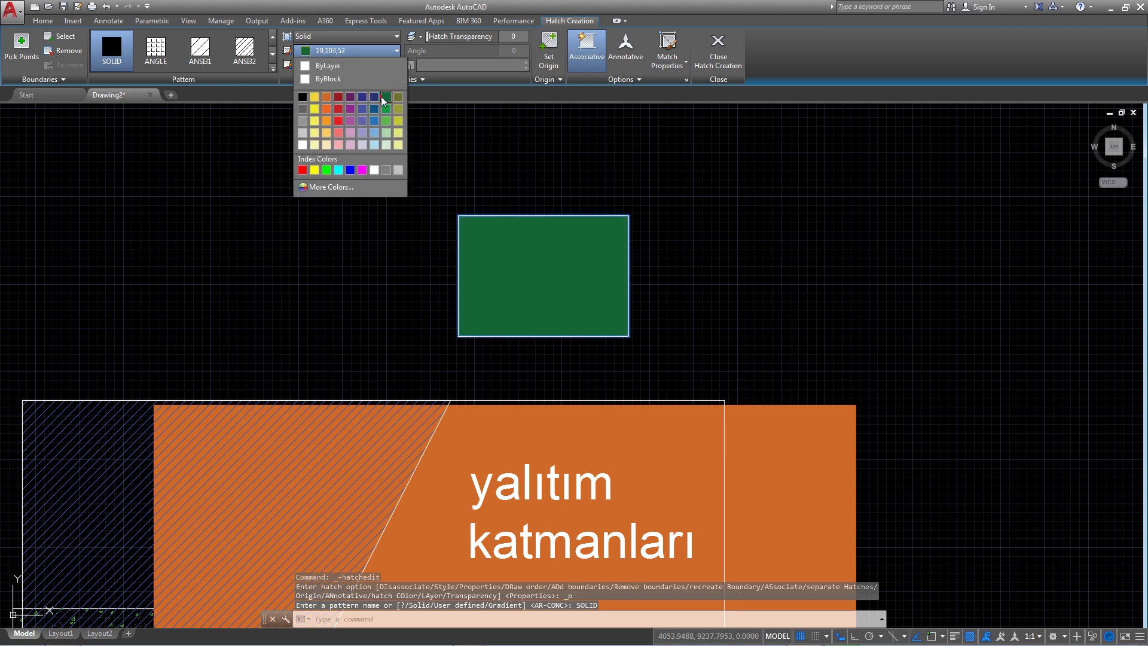
pyautogui.click(326, 137)
pyautogui.click(718, 57)
pyautogui.moveTo(647, 246); pyautogui.dragTo(615, 213, button='middle')
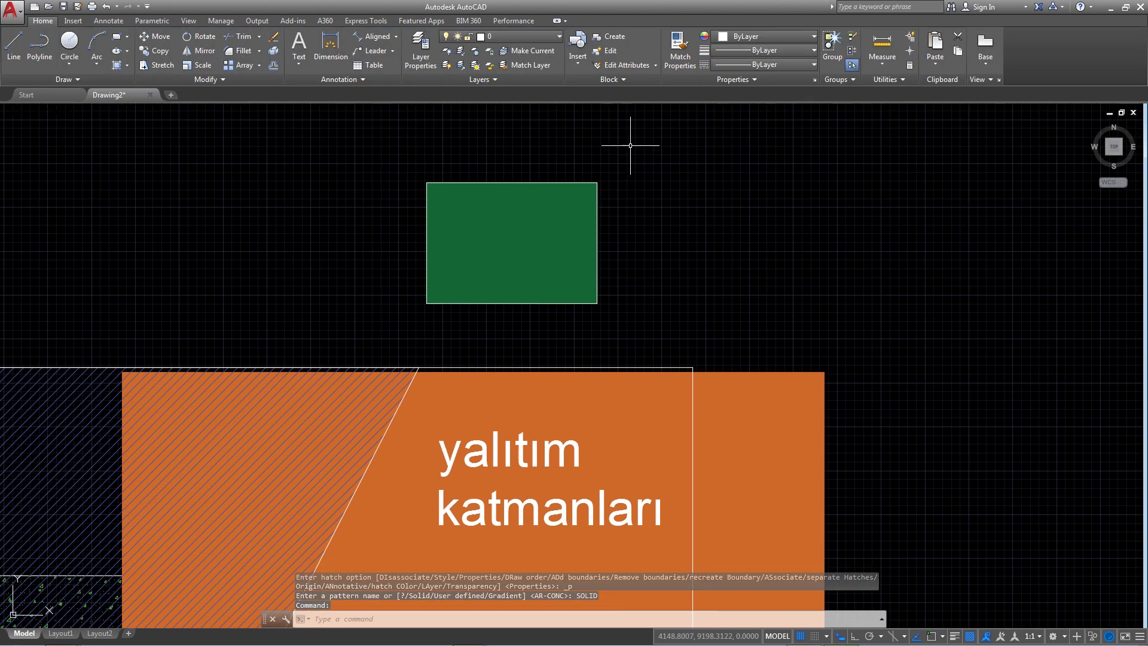
pyautogui.click(491, 264)
# Step: Move the green-filled rectangle onto the orange block
pyautogui.press('Return')
pyautogui.click(512, 243)
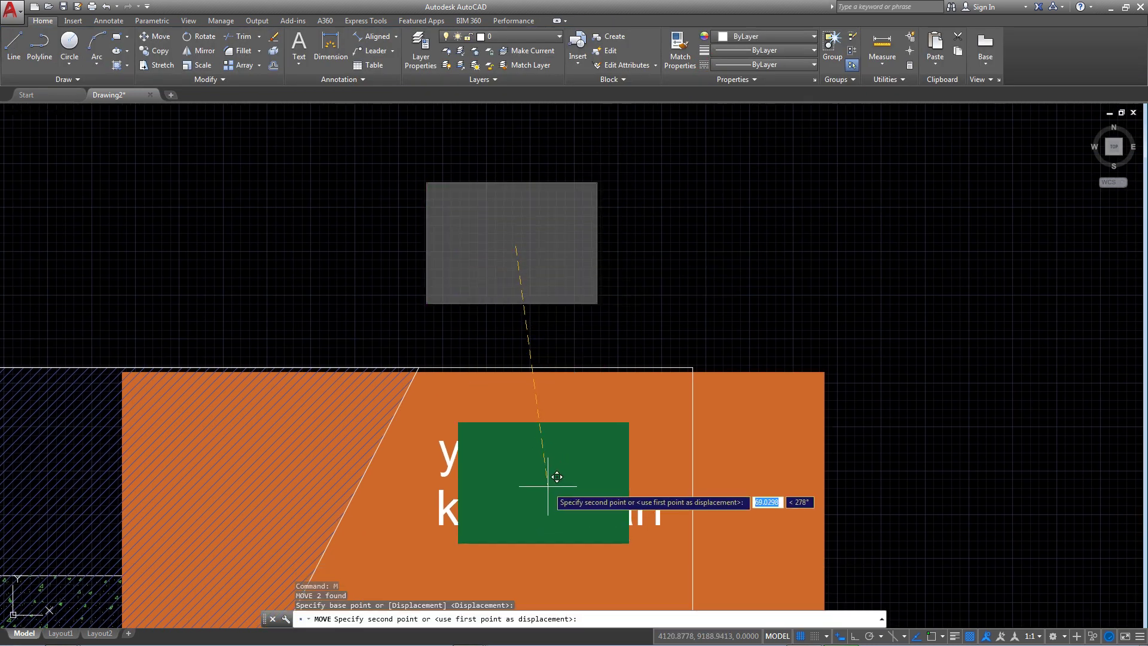
pyautogui.click(544, 483)
pyautogui.moveTo(549, 443); pyautogui.dragTo(541, 369, button='middle')
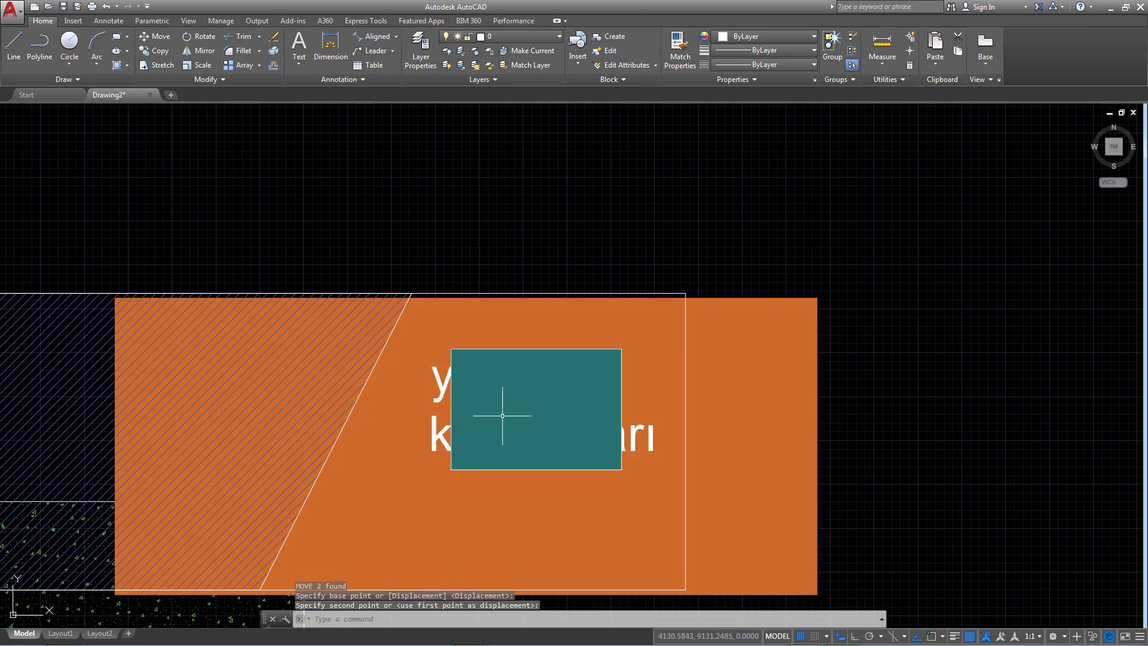
pyautogui.scroll(2, 505, 412)
# Step: Bring the 'yalıtım katmanları' text to front over the green block
pyautogui.click(439, 371)
pyautogui.click(205, 80)
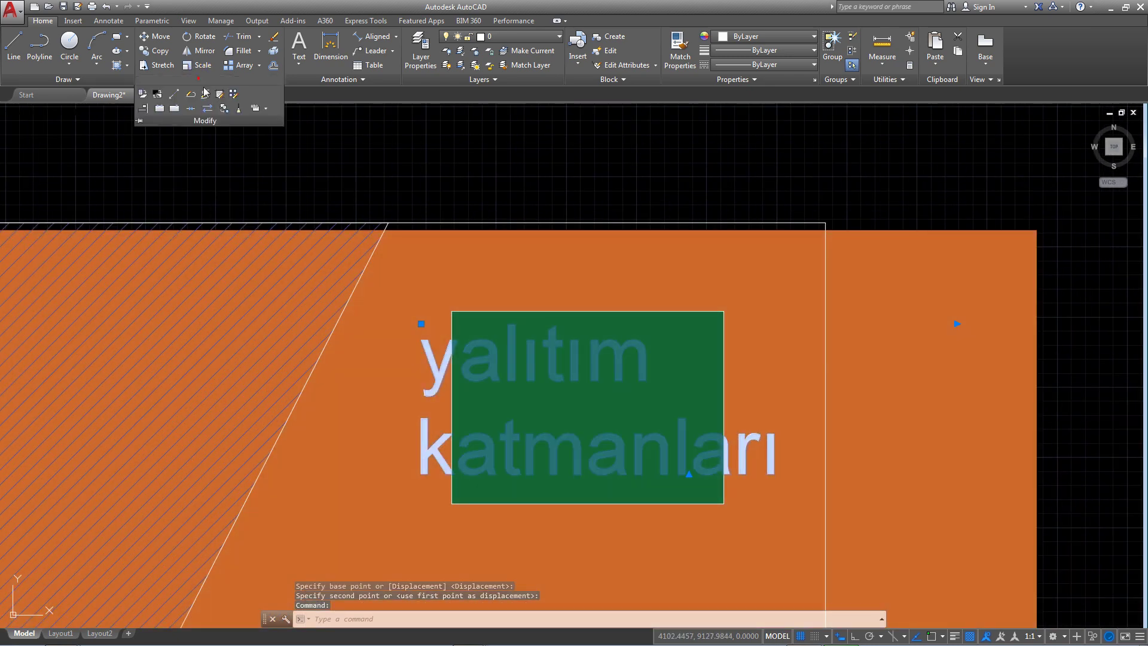
pyautogui.click(266, 111)
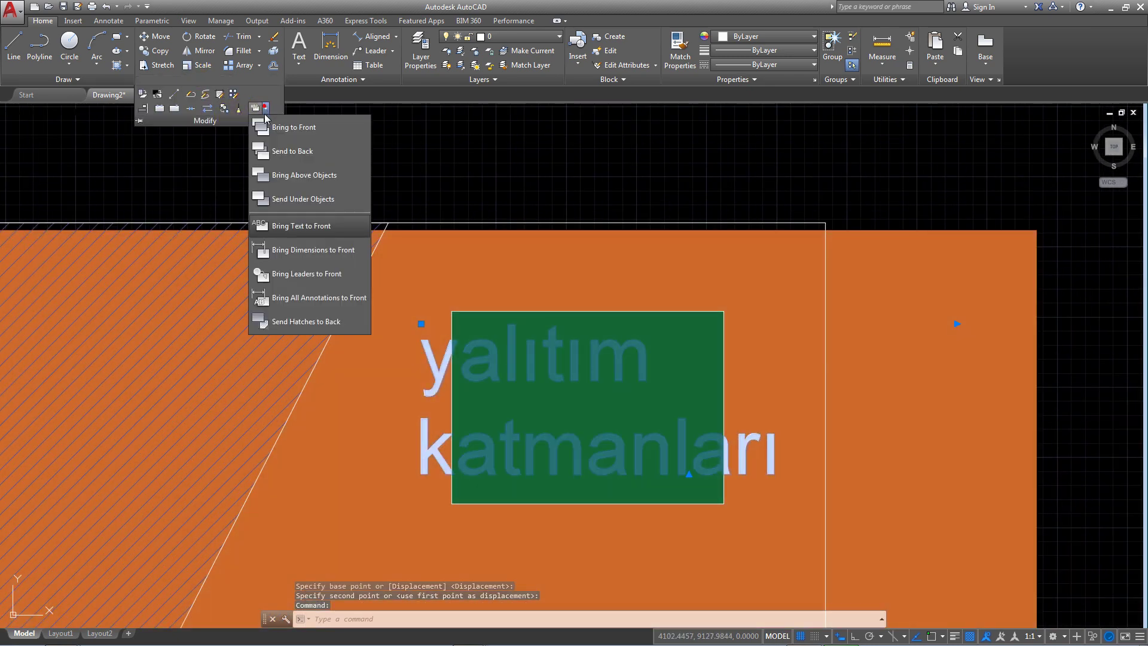
pyautogui.click(303, 229)
pyautogui.scroll(-2, 547, 197)
pyautogui.scroll(-4, 521, 180)
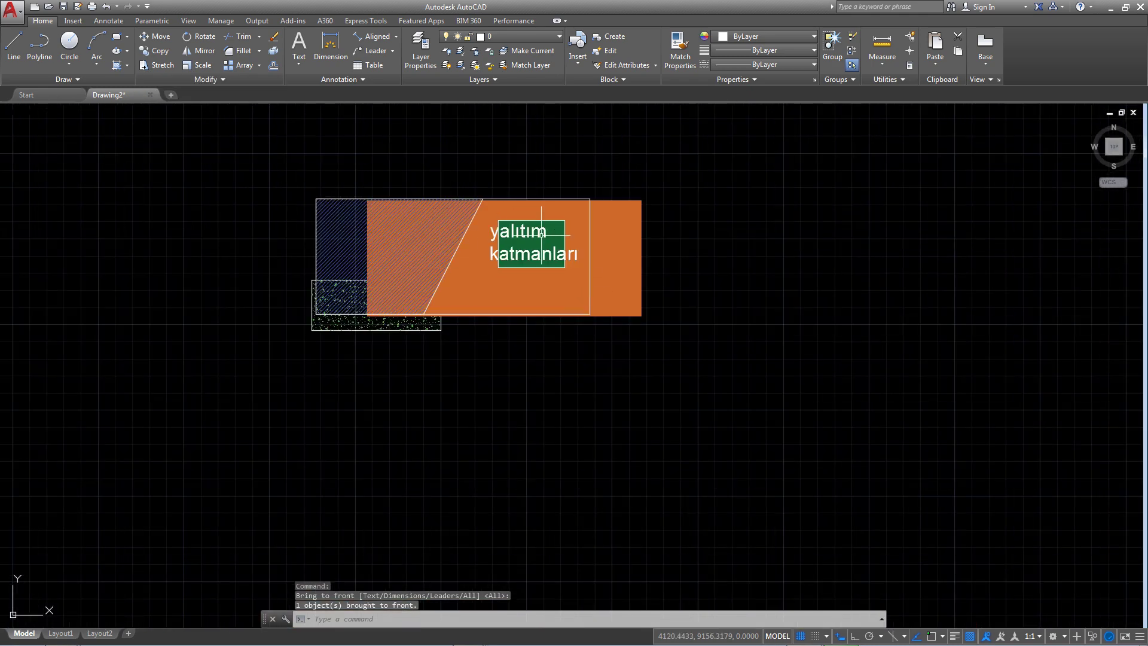
pyautogui.scroll(2, 524, 240)
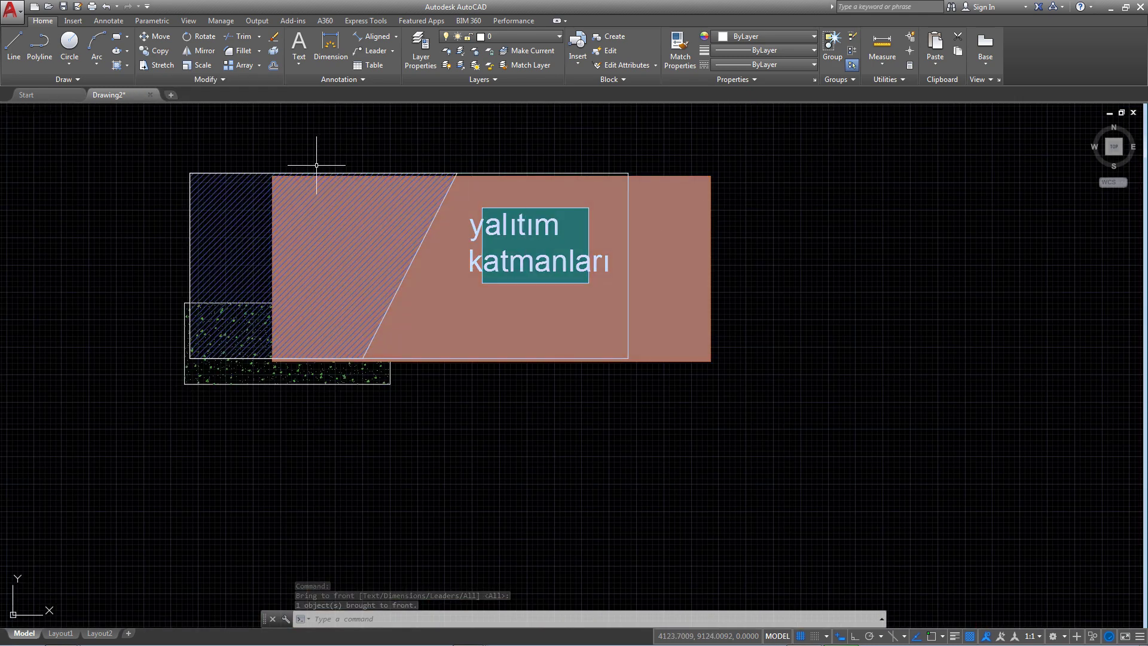
# Step: Review the Draw Order options again, then open the Leader options
pyautogui.click(331, 82)
pyautogui.click(253, 80)
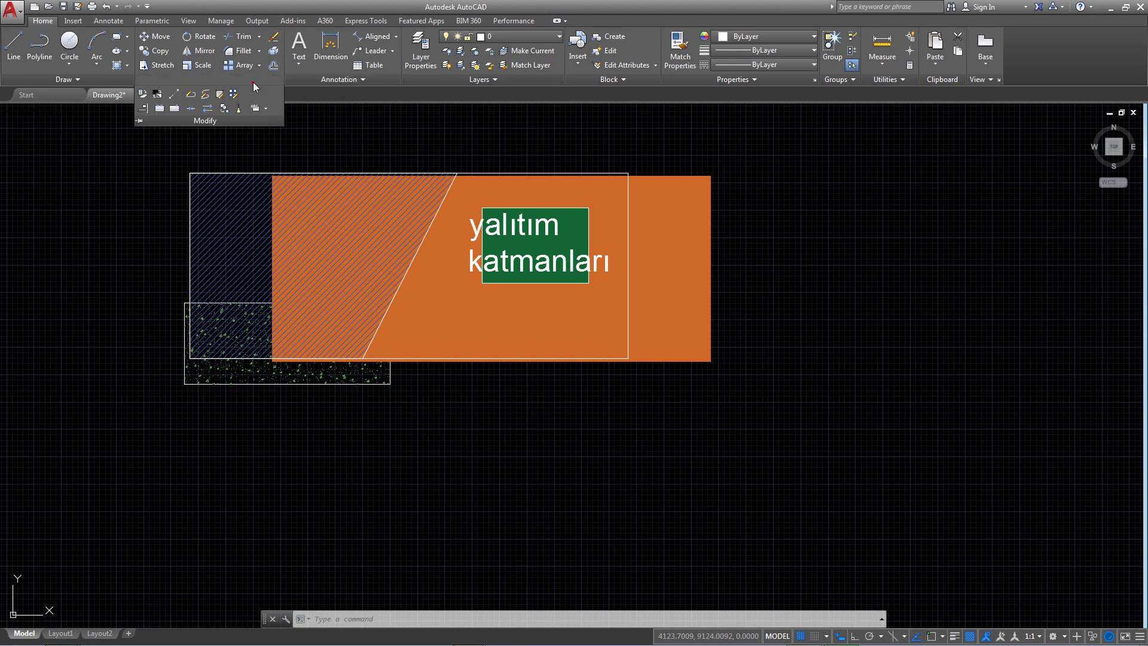
pyautogui.click(267, 111)
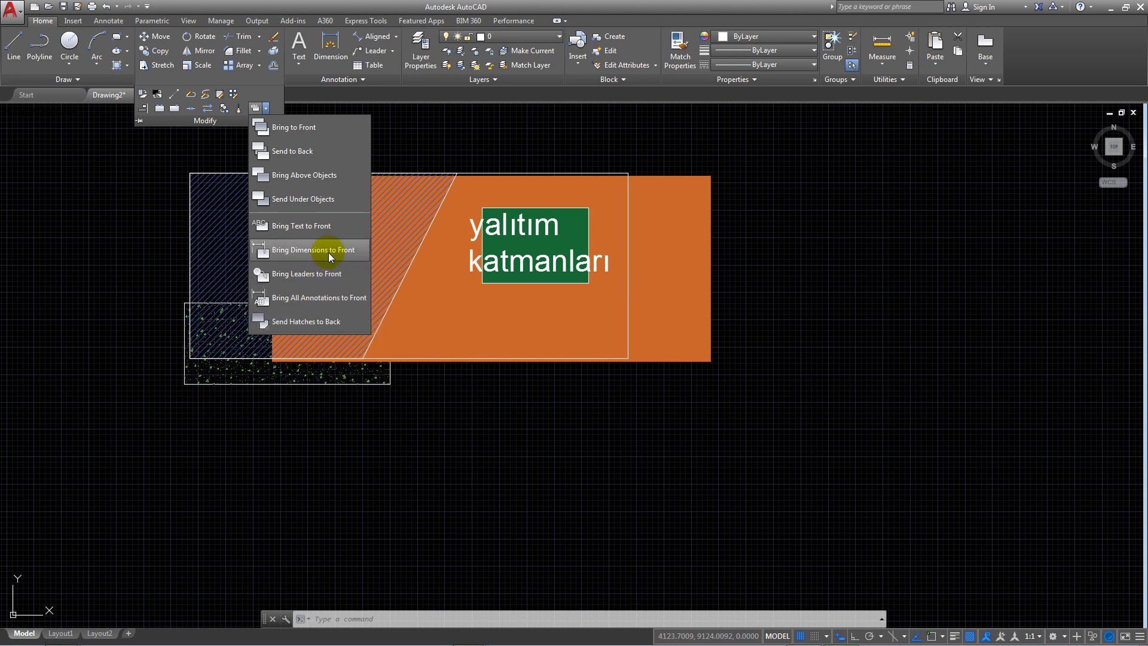
pyautogui.click(392, 51)
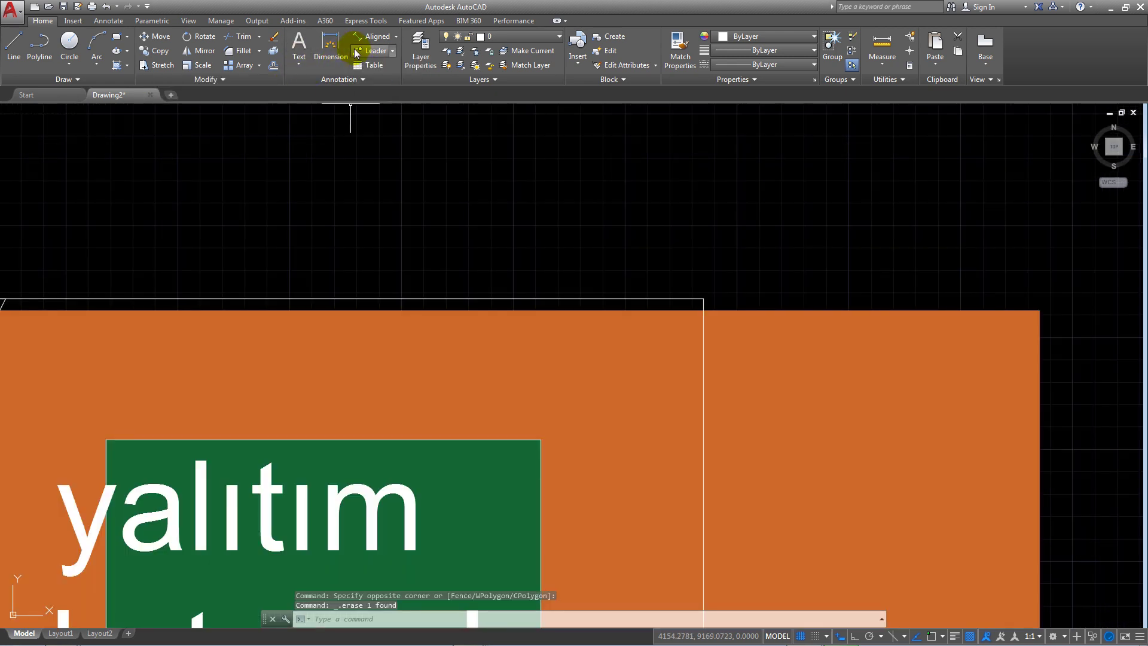
# Step: Add a leader from the orange layer labelled 'seramik katmanı' at text height 10
pyautogui.click(356, 53)
pyautogui.click(349, 365)
pyautogui.click(460, 186)
pyautogui.write('ser')
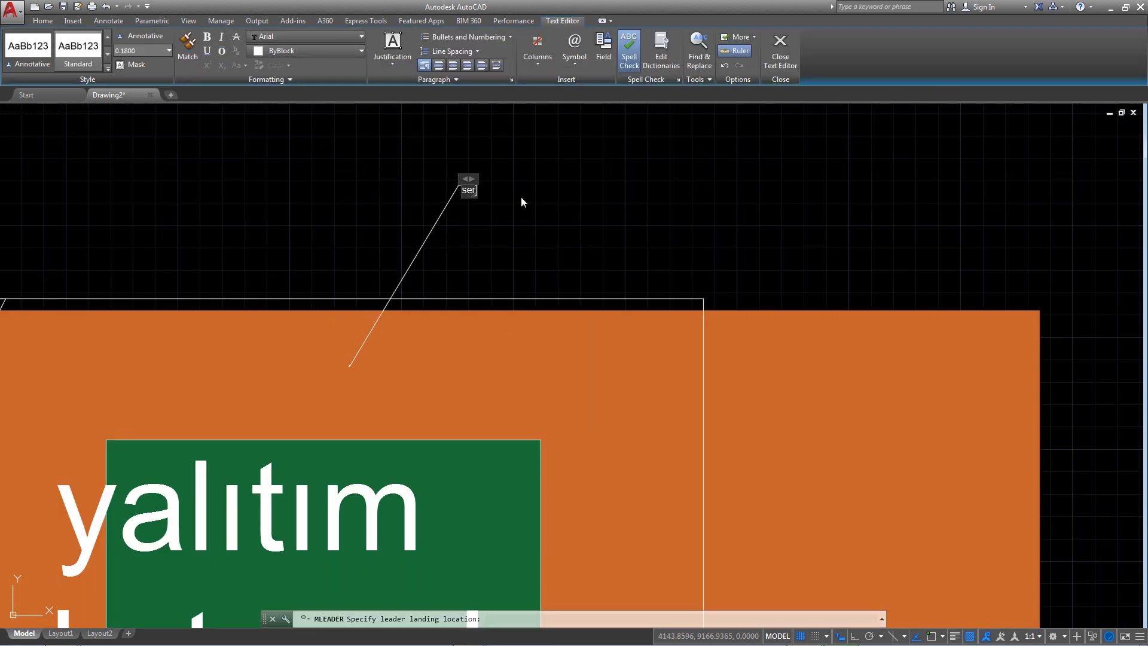
pyautogui.write('amik katmanı')
pyautogui.scroll(4, 377, 152)
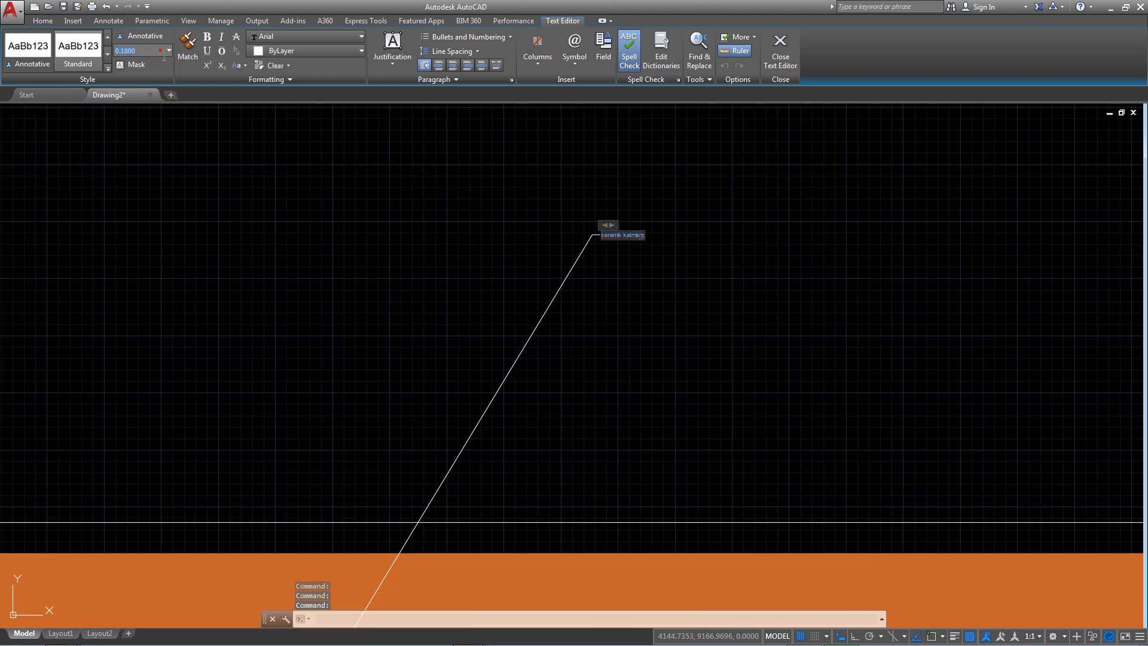
pyautogui.press('Return')
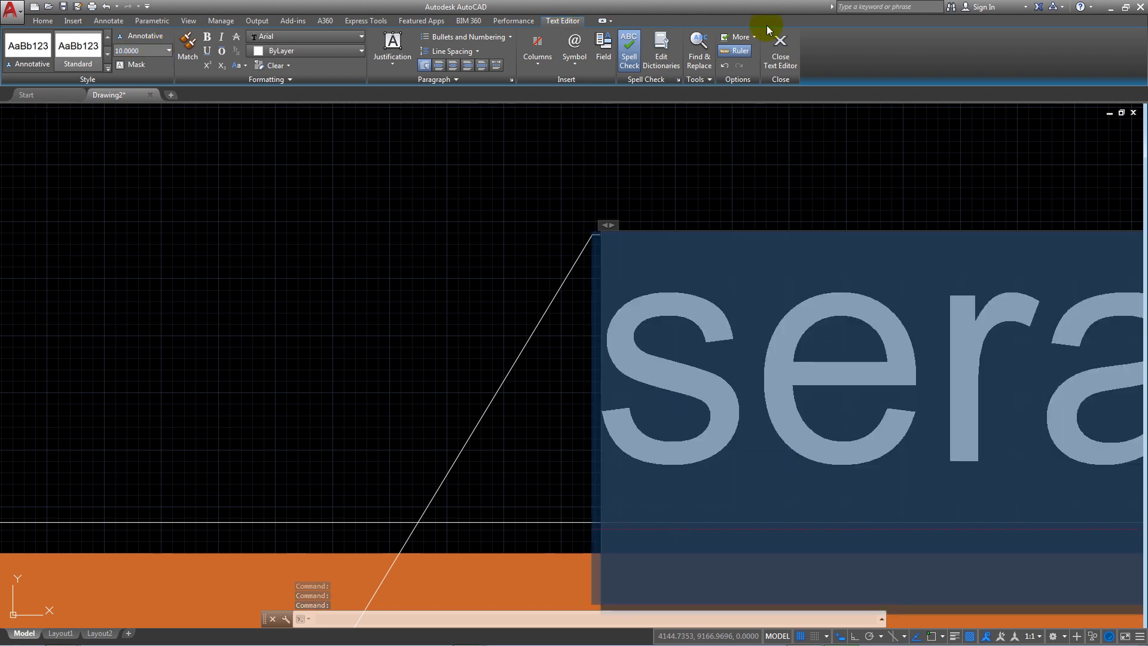
pyautogui.click(777, 48)
# Step: Select the seramik katmanı leader and expand the extra Modify tools
pyautogui.scroll(-4, 535, 259)
pyautogui.scroll(-2, 535, 259)
pyautogui.scroll(-1, 535, 259)
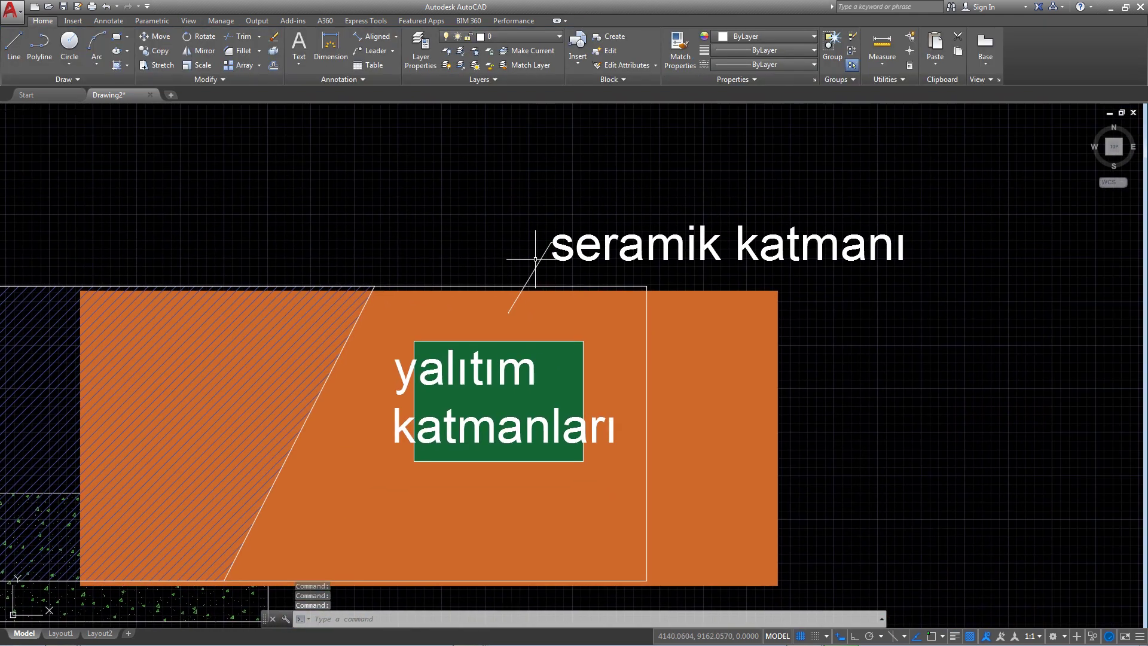
pyautogui.click(623, 250)
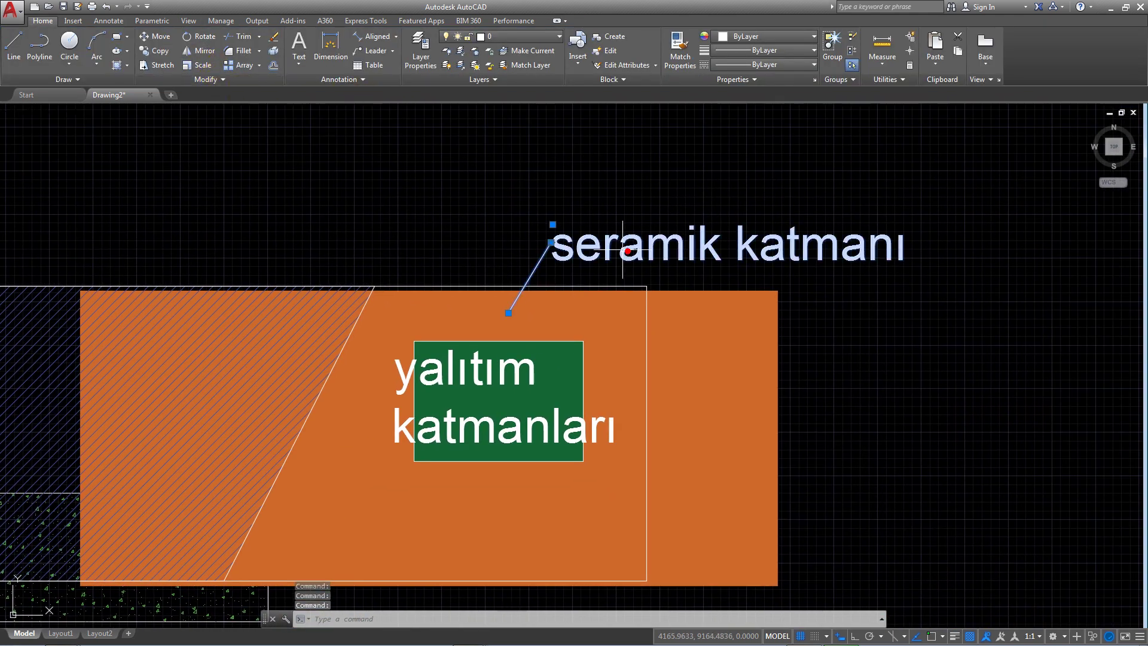
pyautogui.click(250, 80)
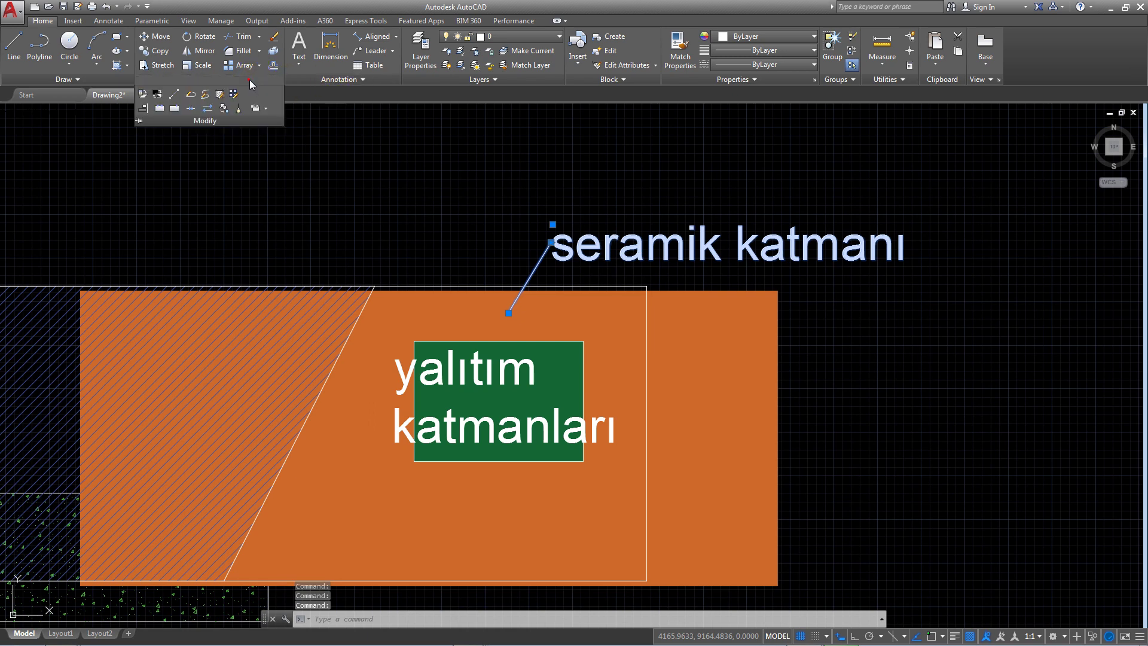
# Step: Bring the seramik katmanı leader to the front and send all hatches to the back
pyautogui.click(265, 108)
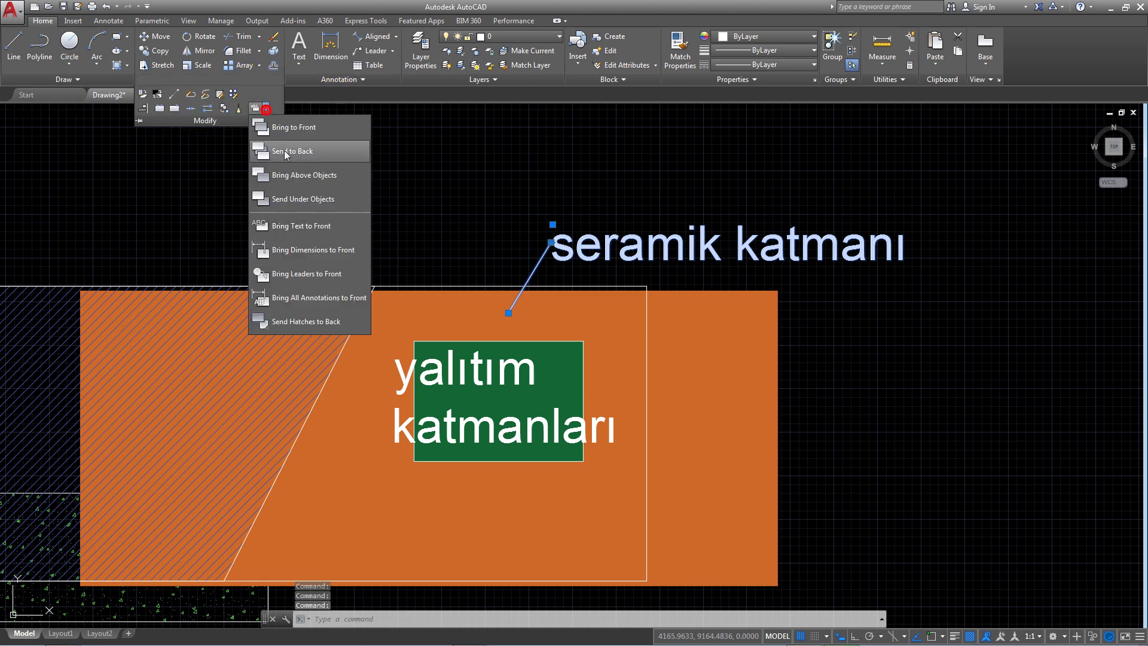
pyautogui.click(315, 279)
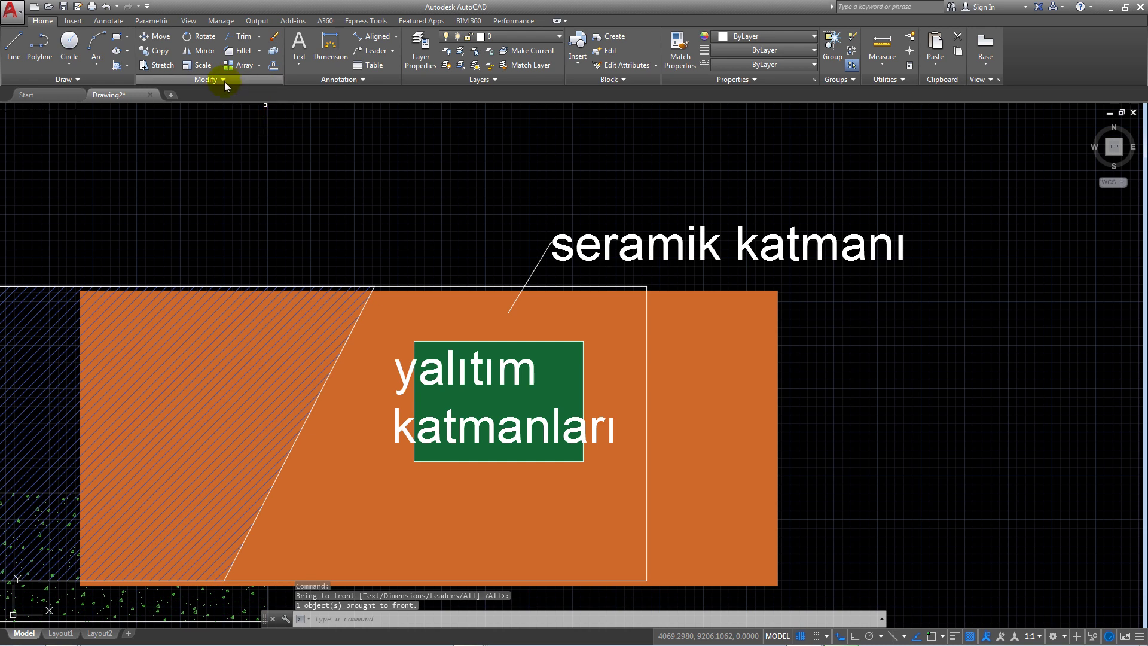
pyautogui.click(222, 79)
pyautogui.click(266, 109)
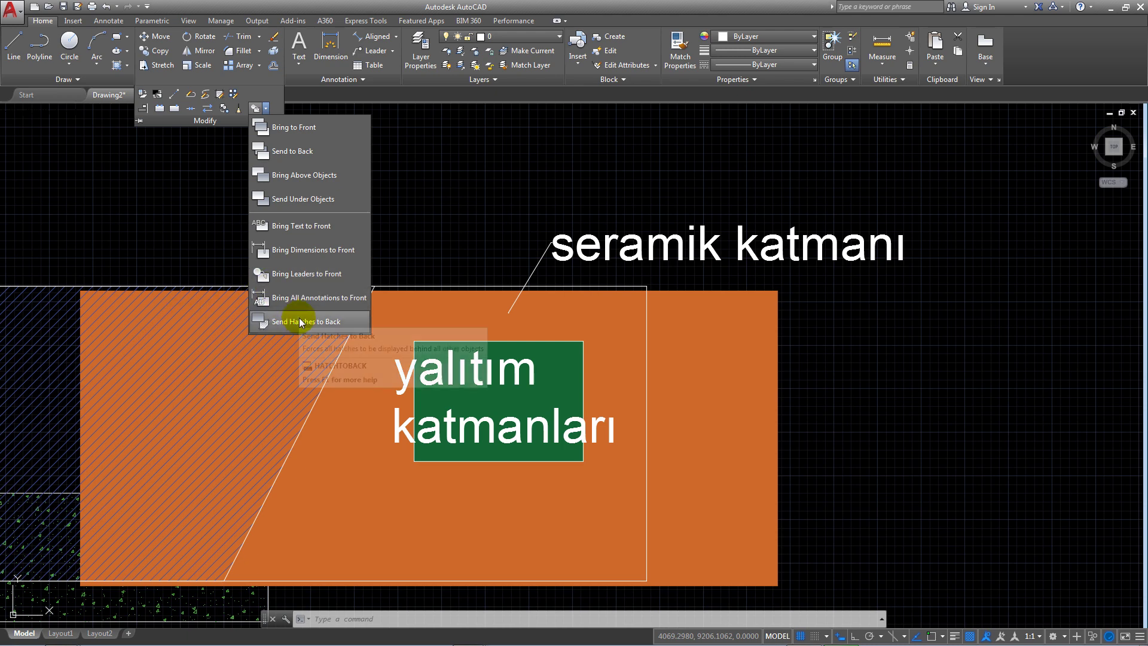
pyautogui.scroll(-2, 460, 222)
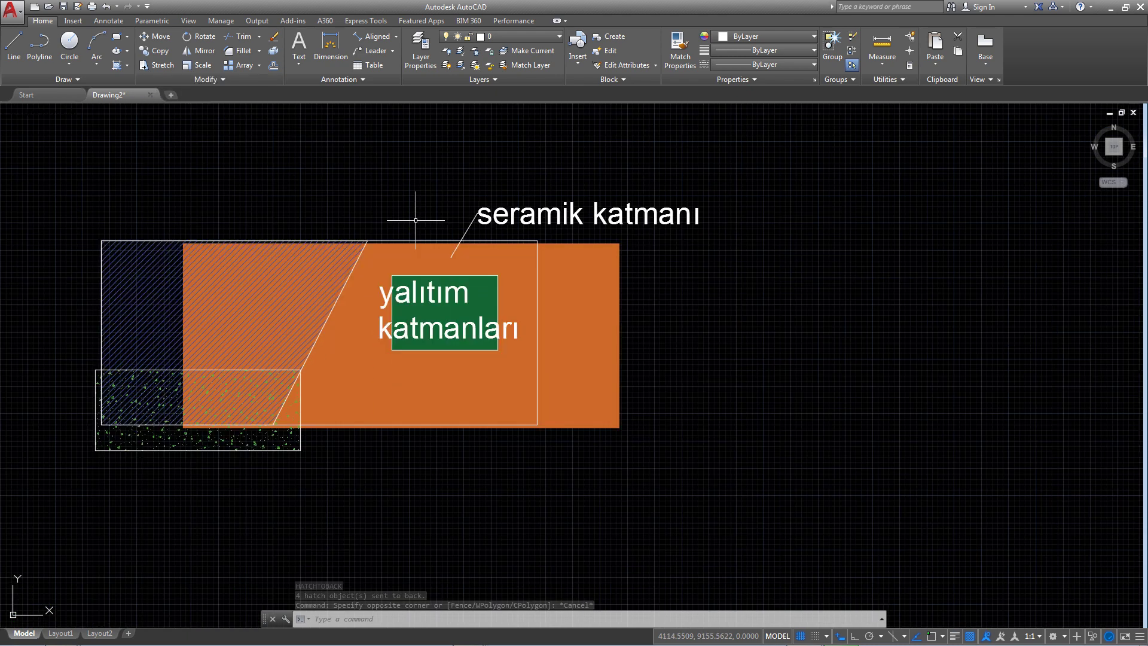
pyautogui.click(264, 109)
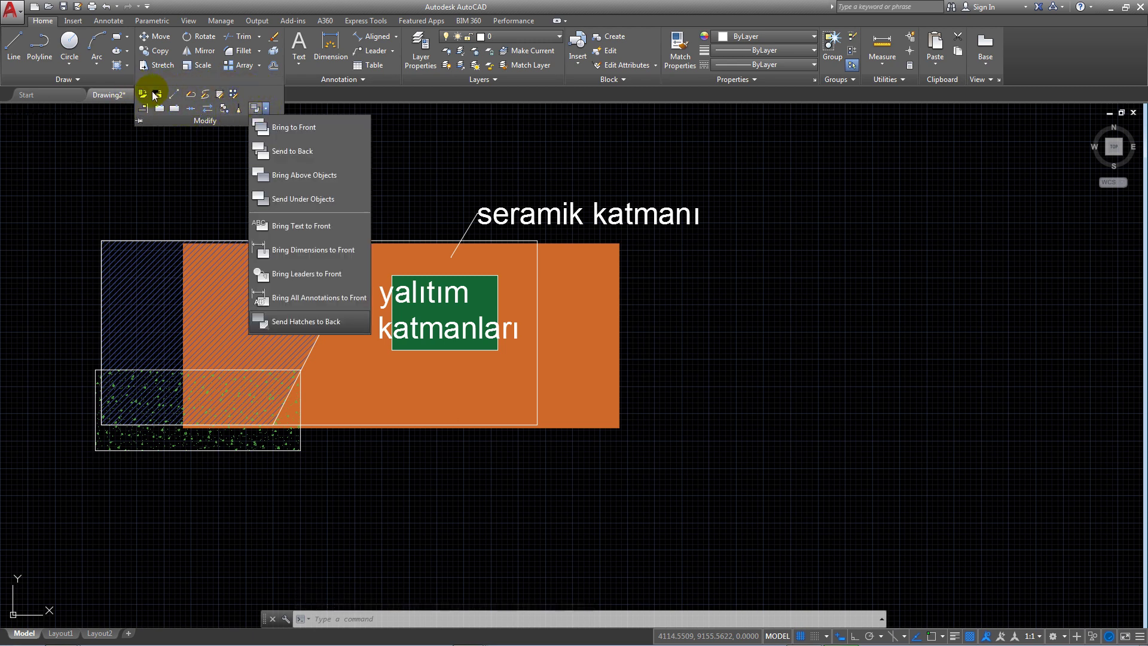
pyautogui.click(257, 89)
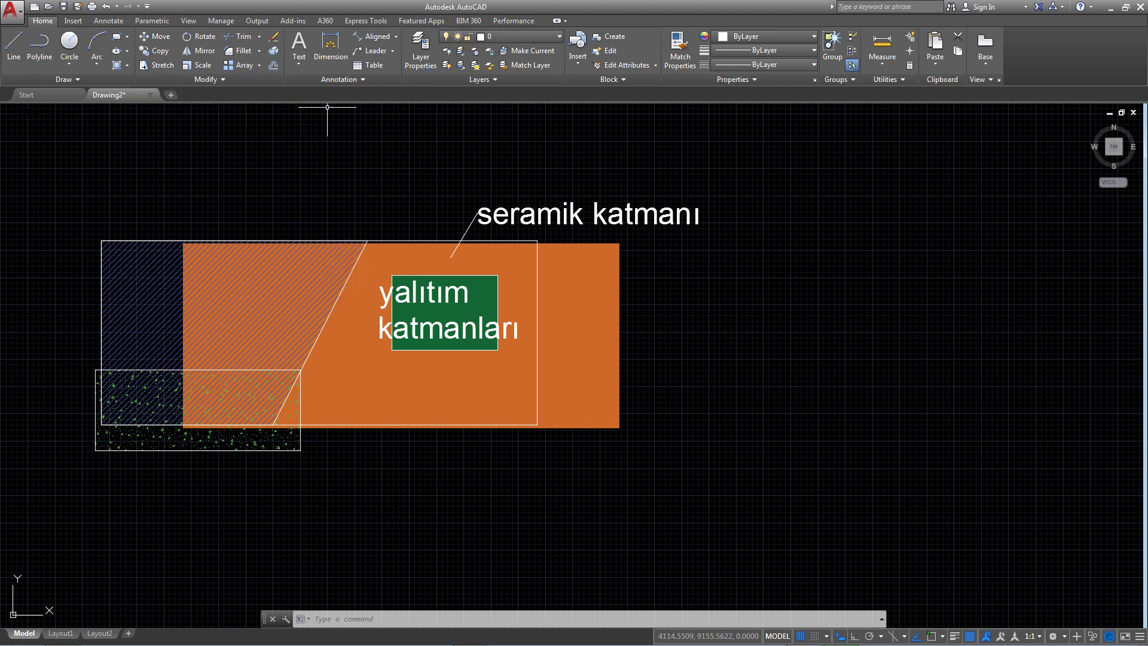
pyautogui.moveTo(219, 113); pyautogui.dragTo(248, 110, button='middle')
pyautogui.click(207, 80)
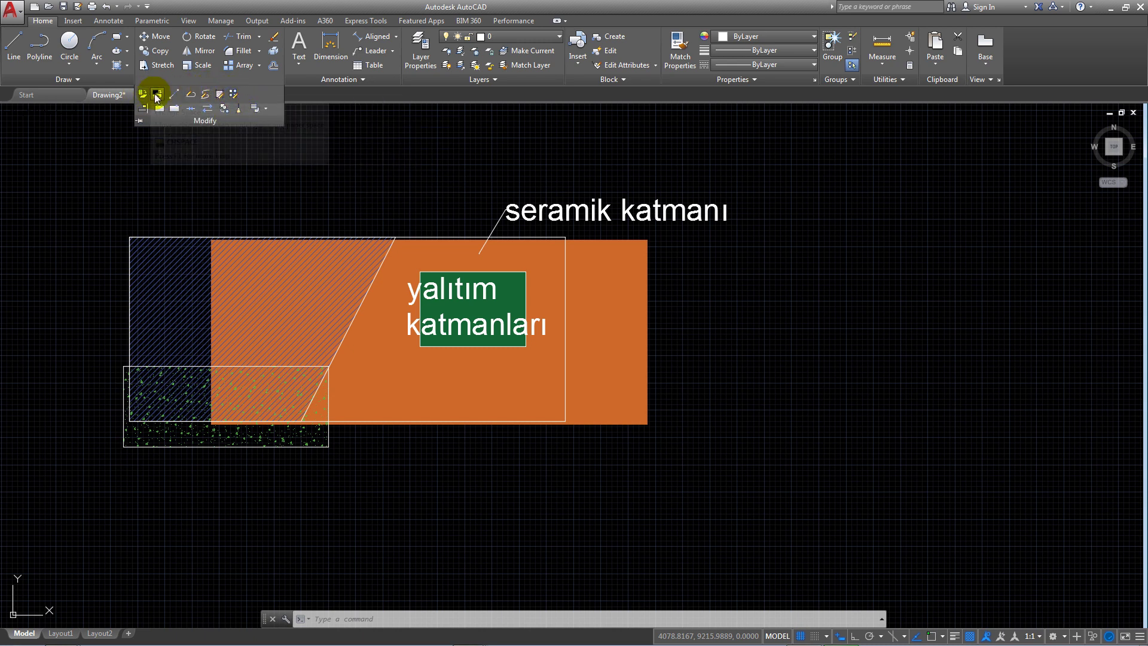
pyautogui.moveTo(251, 111); pyautogui.dragTo(278, 128, button='middle')
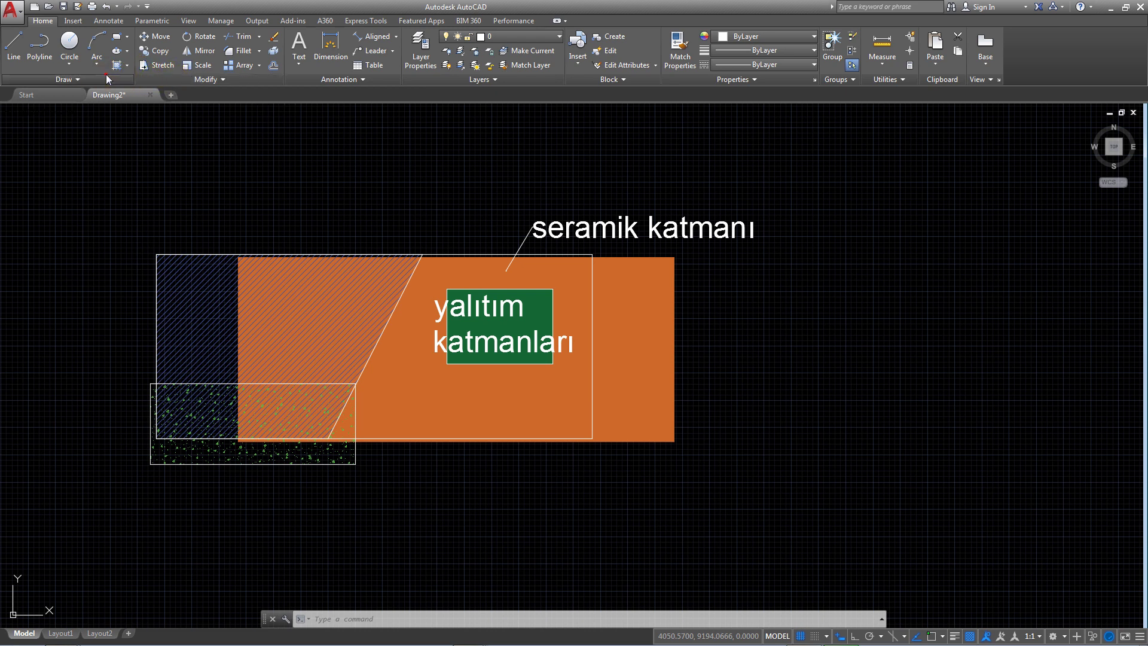
pyautogui.click(218, 85)
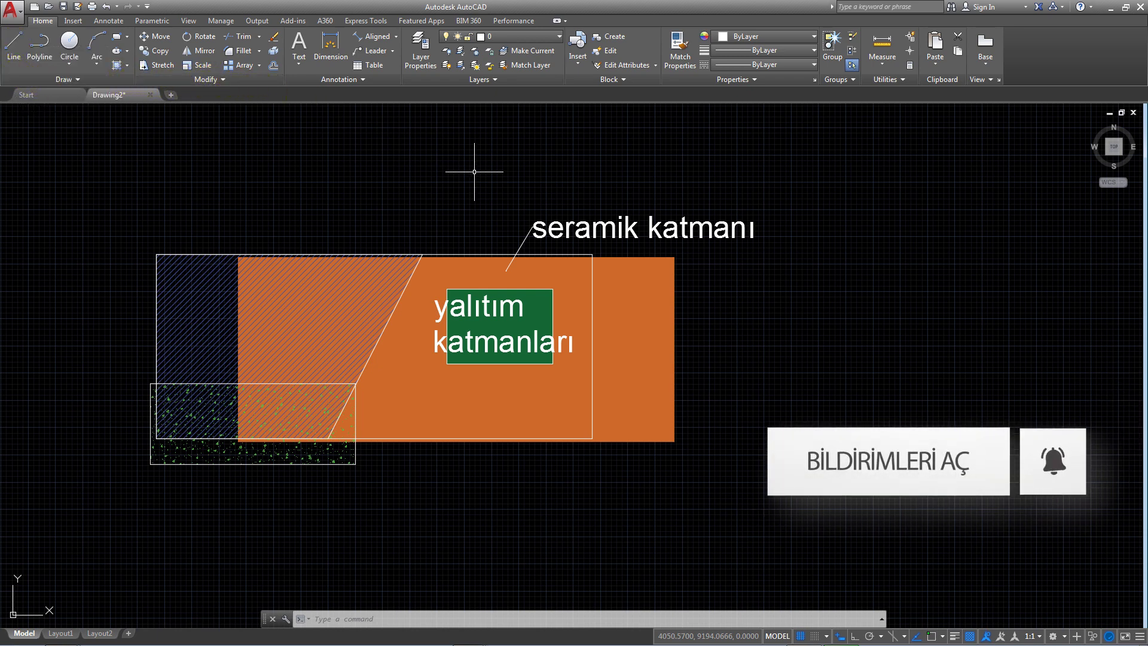
pyautogui.scroll(-2, 474, 171)
pyautogui.scroll(2, 385, 185)
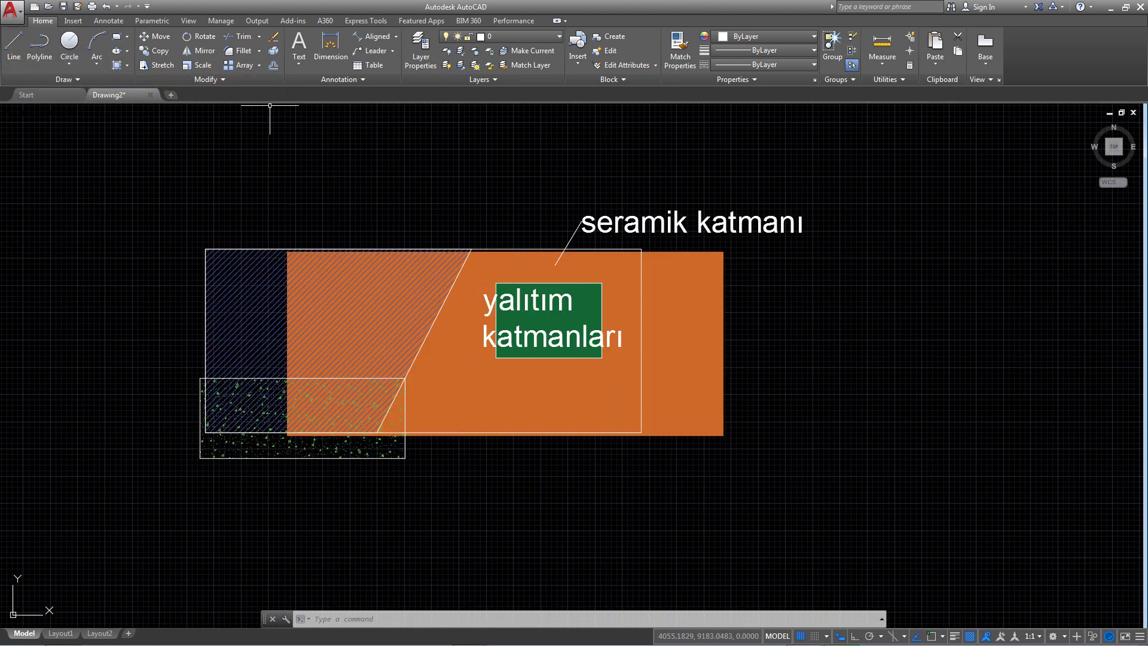
pyautogui.click(223, 80)
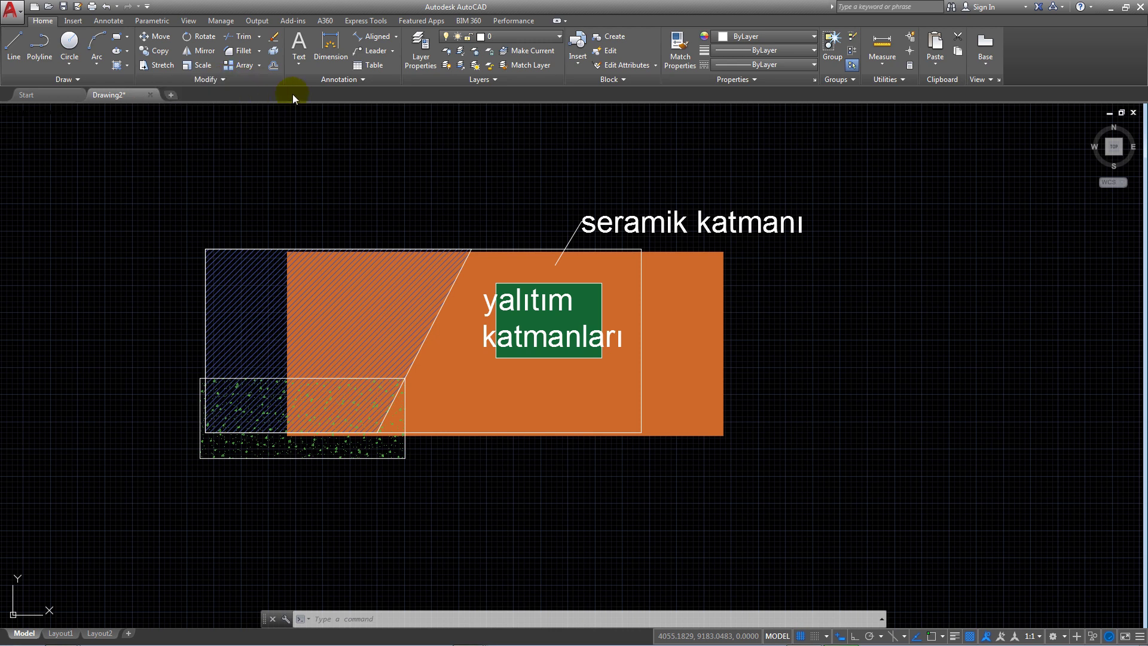